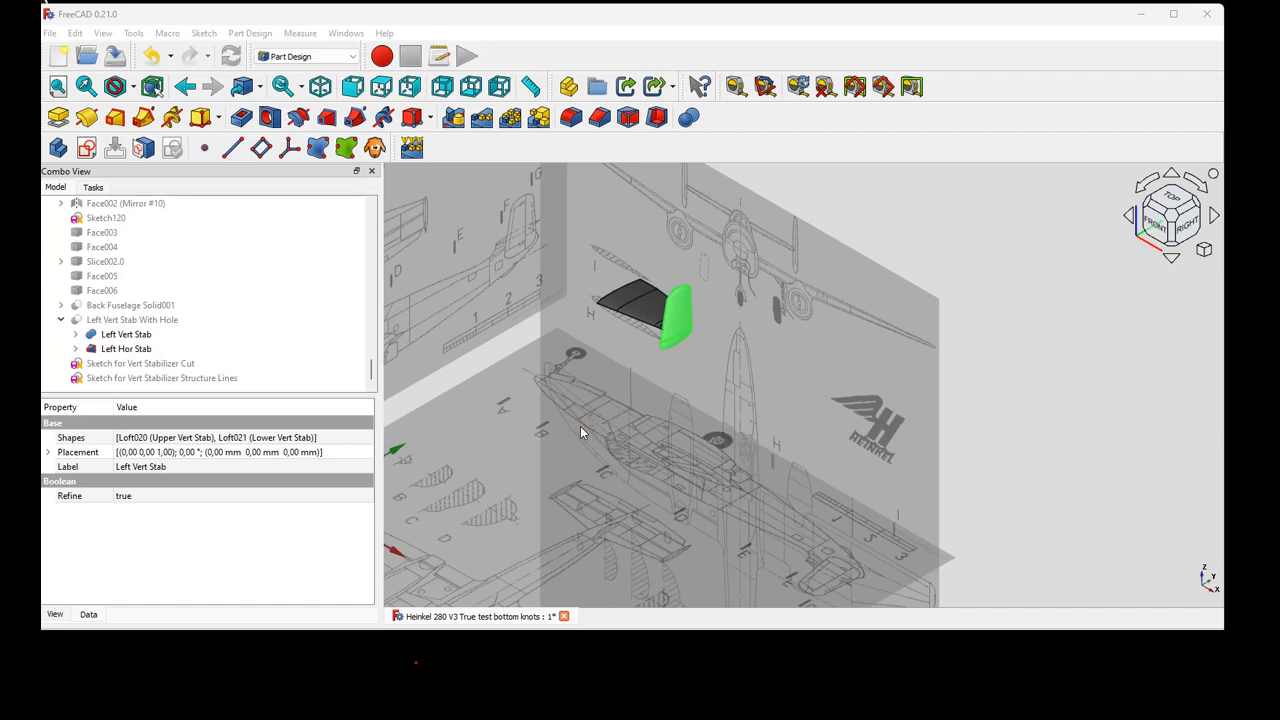
# Show the Left Vert Stab With Hole body and hide its Left Vert Stab and Left Hor Stab source solids.
pyautogui.click(137, 341)
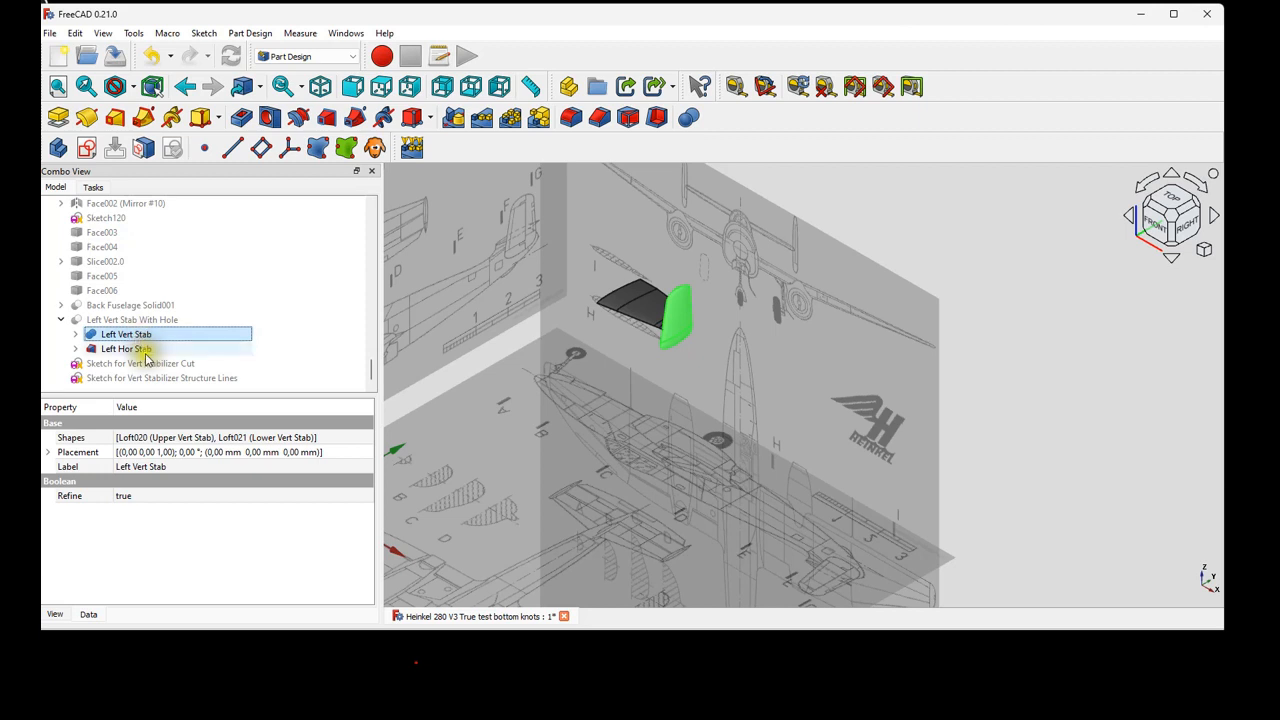
pyautogui.click(140, 350)
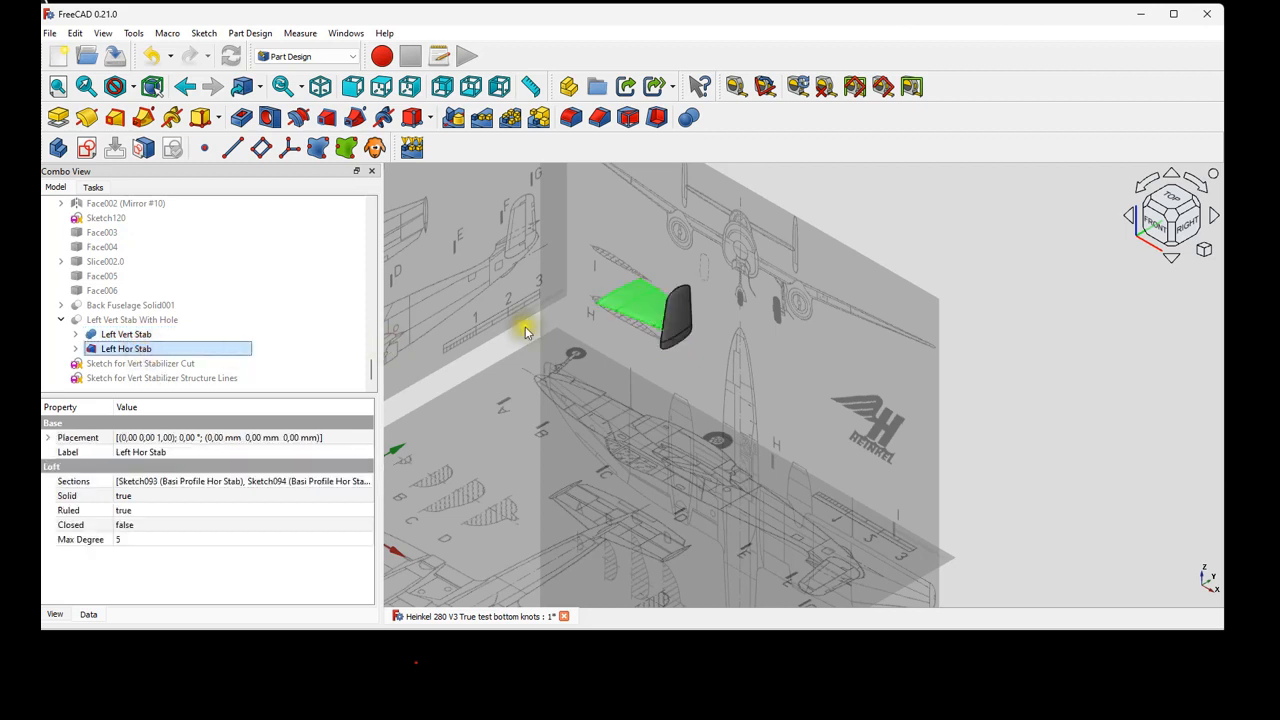
pyautogui.click(140, 321)
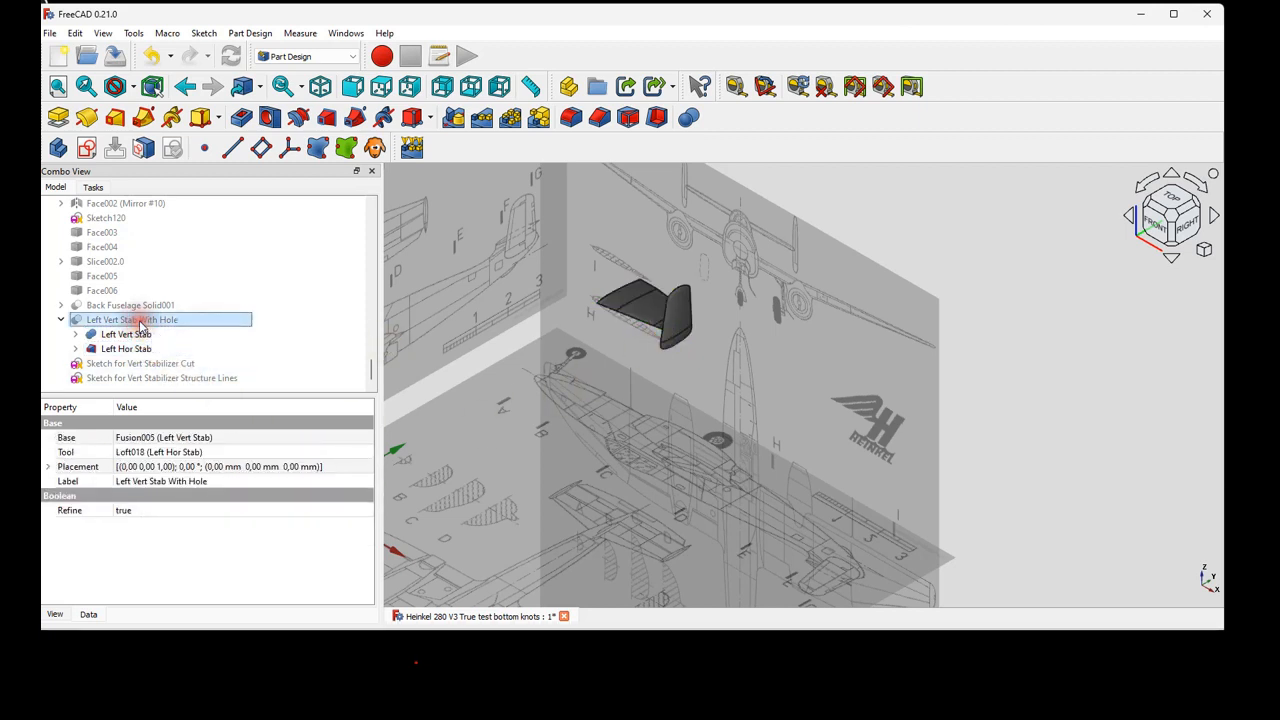
pyautogui.click(141, 321)
pyautogui.click(137, 334)
pyautogui.press('space')
pyautogui.click(140, 348)
pyautogui.press('space')
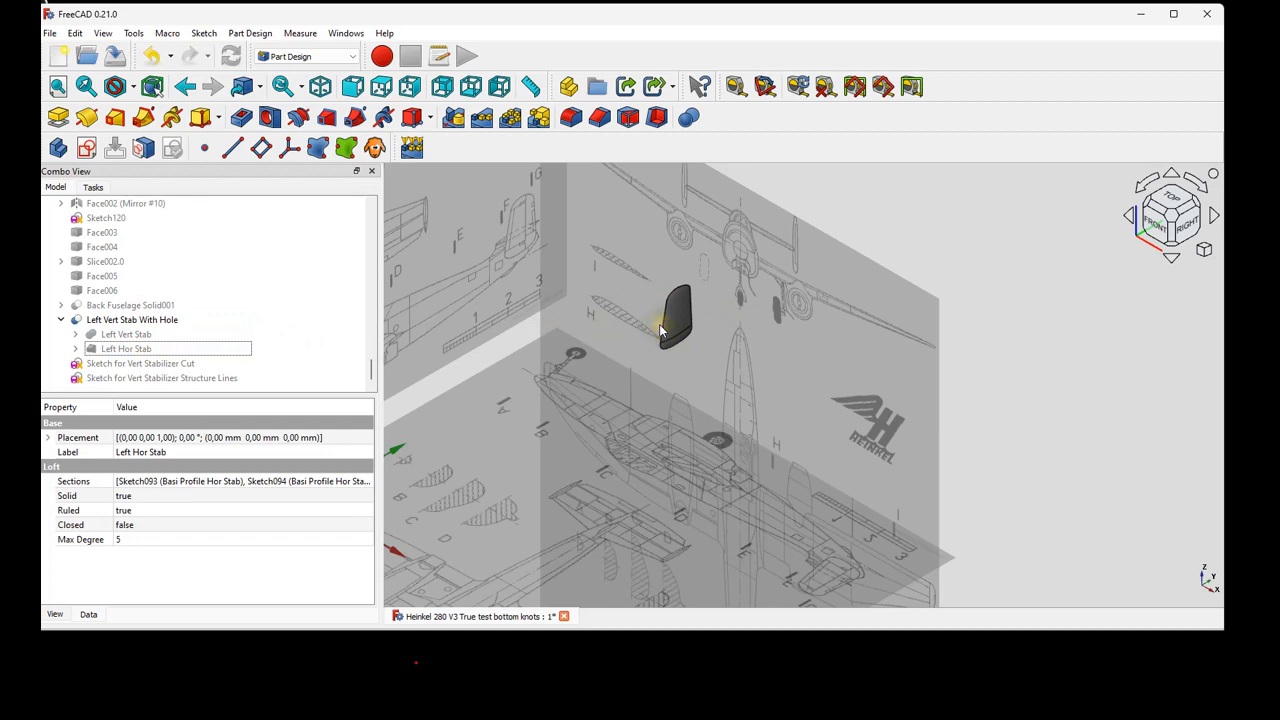
# Examine the opening cut into the left vertical stabilizer up close, then return to the isometric view.
pyautogui.scroll(10, 659, 330)
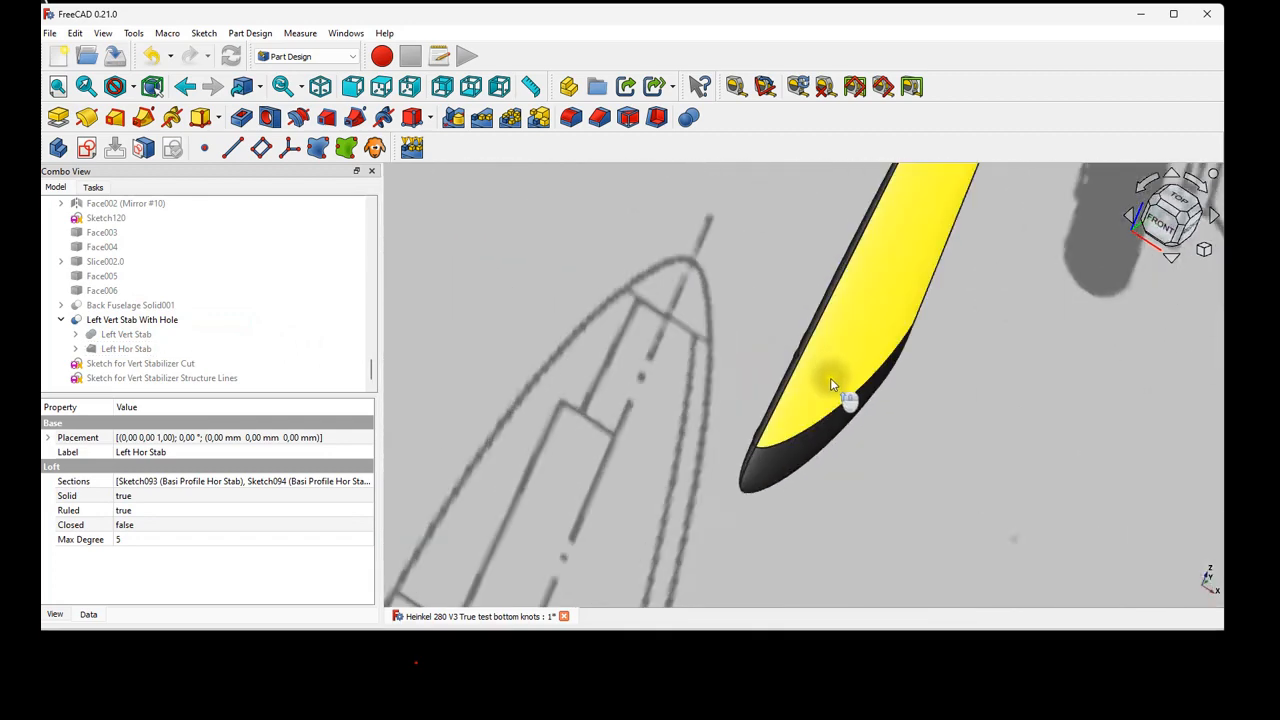
pyautogui.moveTo(831, 385); pyautogui.dragTo(790, 241, button='middle')
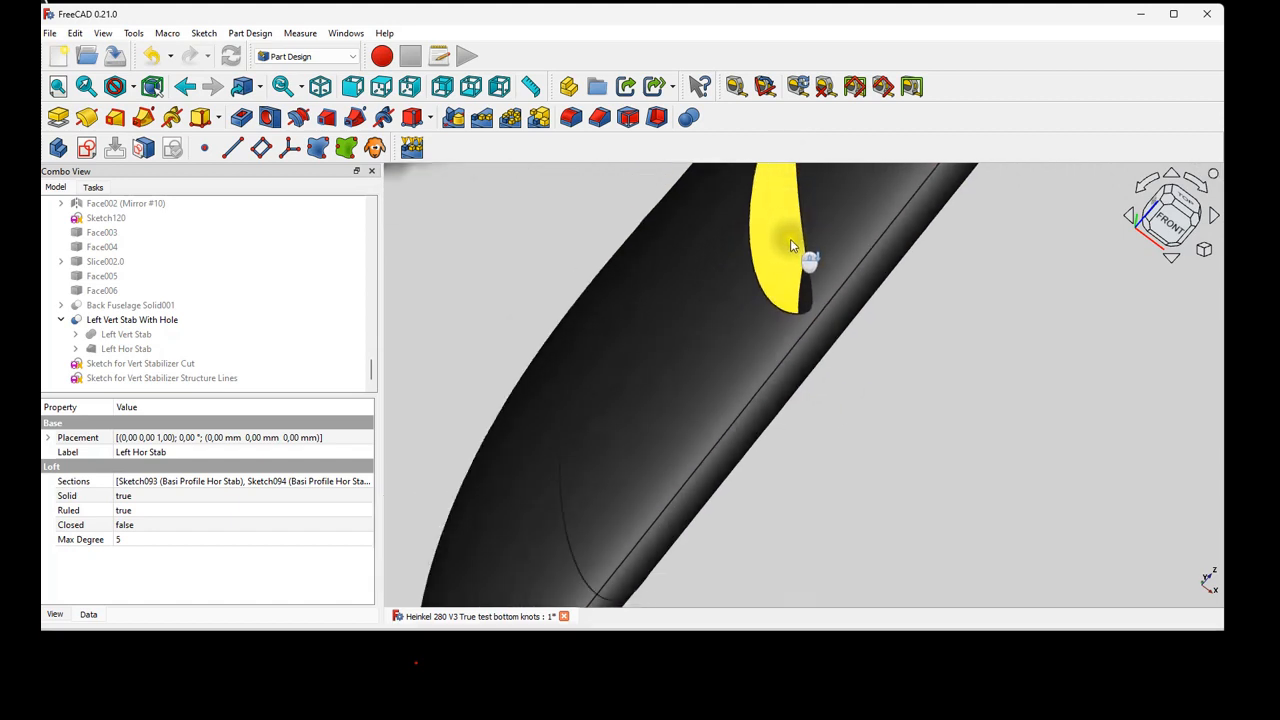
pyautogui.scroll(-3, 790, 241)
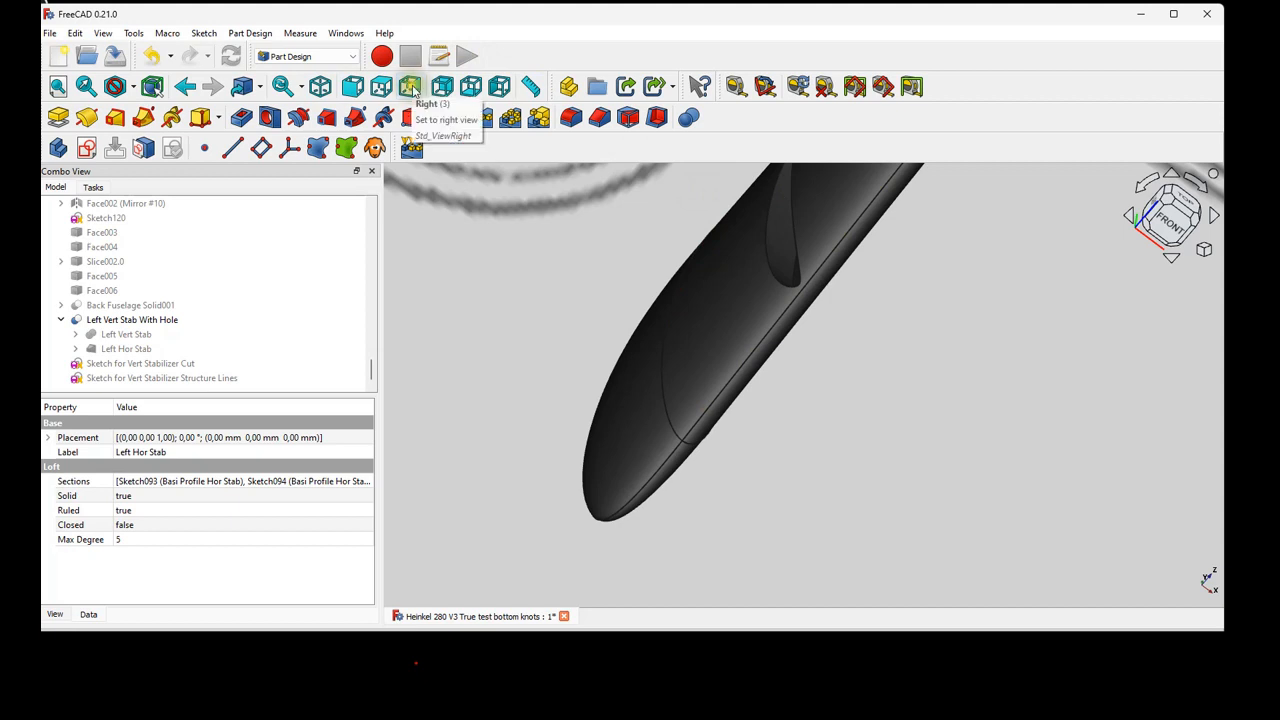
pyautogui.click(321, 88)
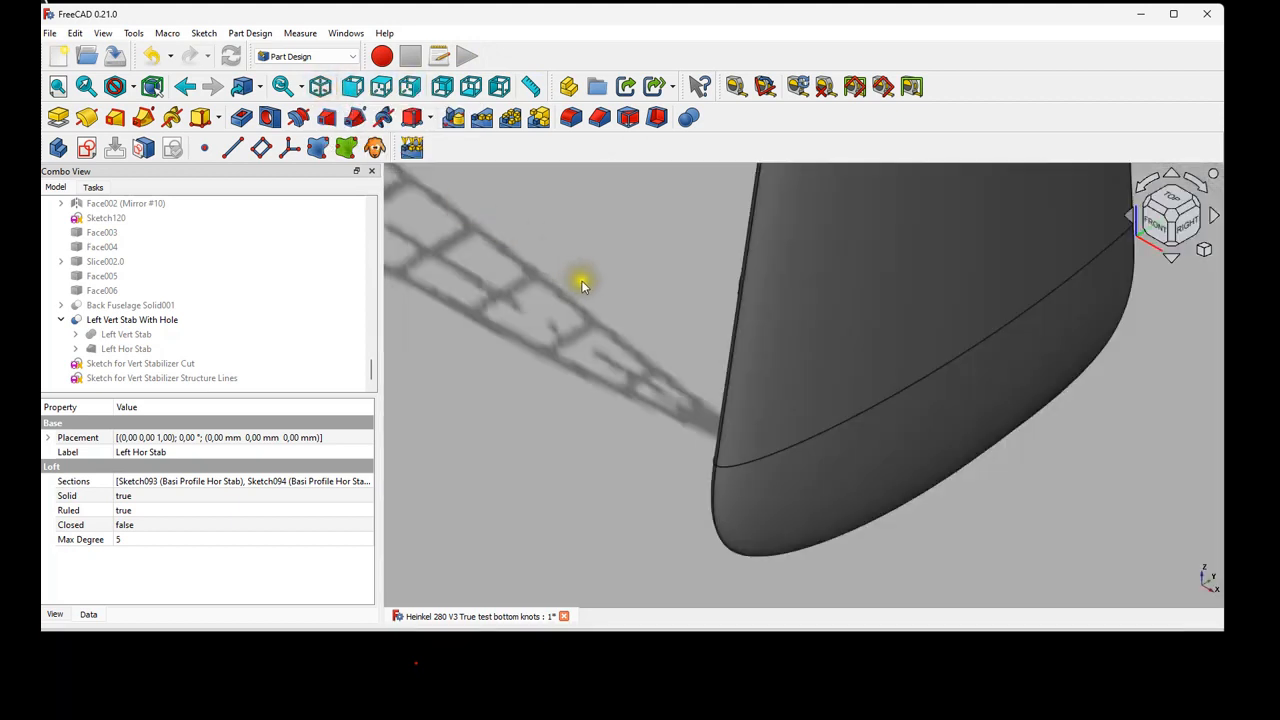
pyautogui.scroll(-4, 585, 308)
pyautogui.scroll(1, 585, 310)
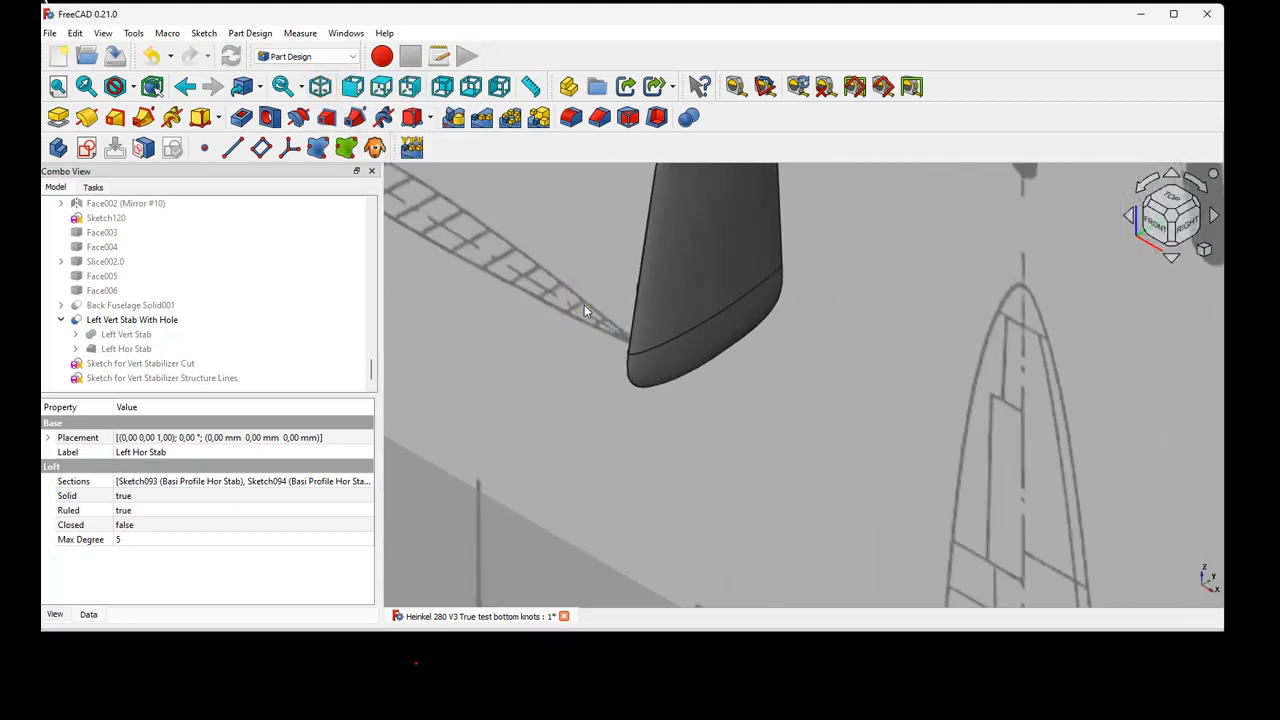
# Show the Sketch for Vert Stabilizer Cut and check its outline against the stabilizer in the right view.
pyautogui.click(146, 367)
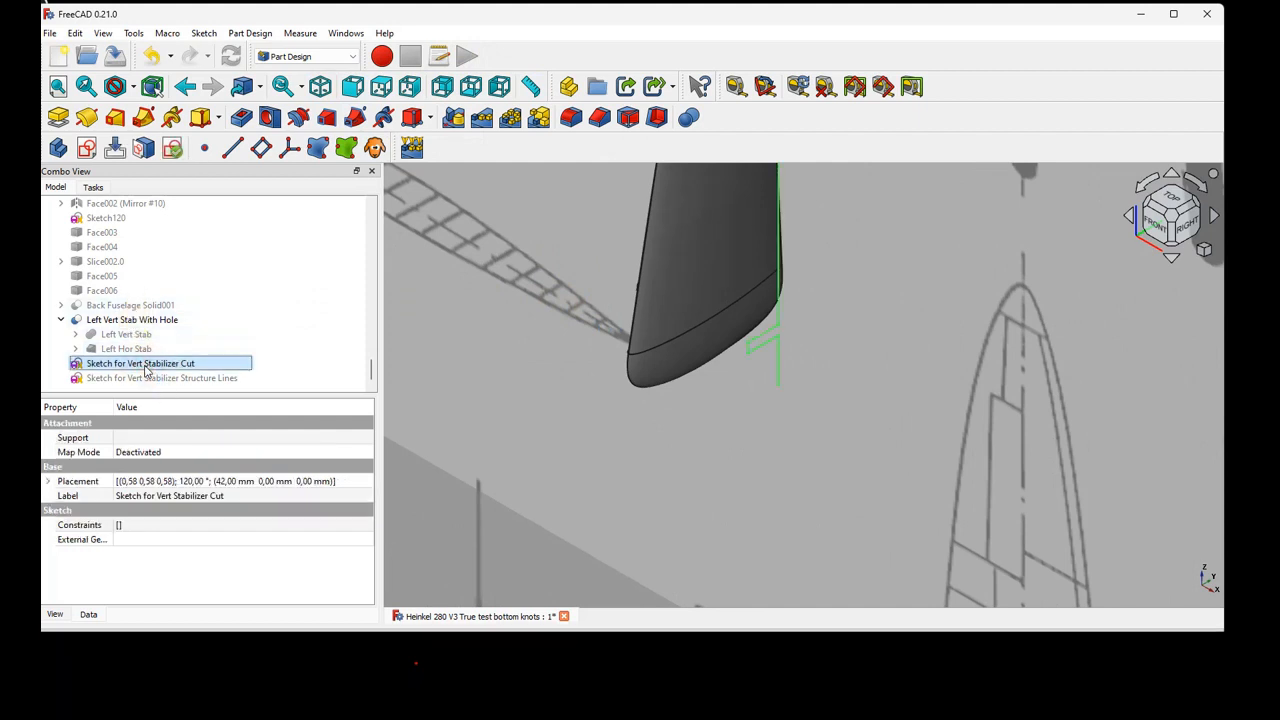
pyautogui.scroll(-2, 660, 335)
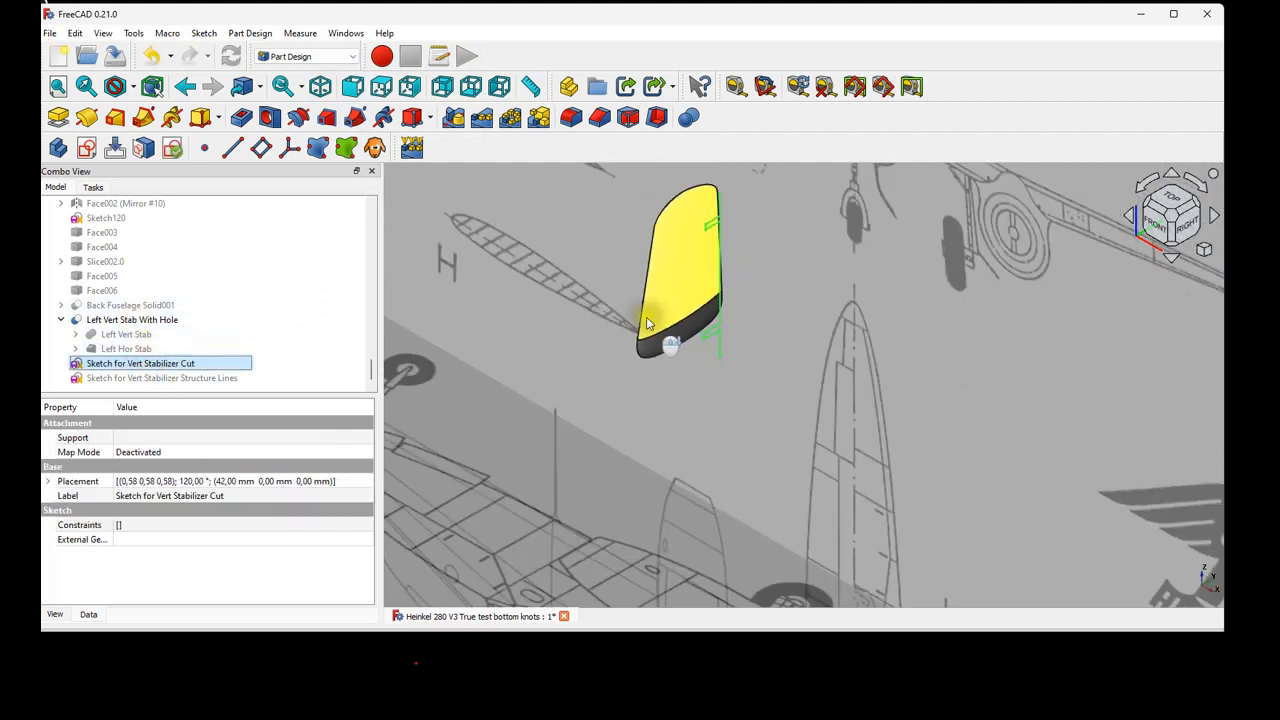
pyautogui.click(410, 86)
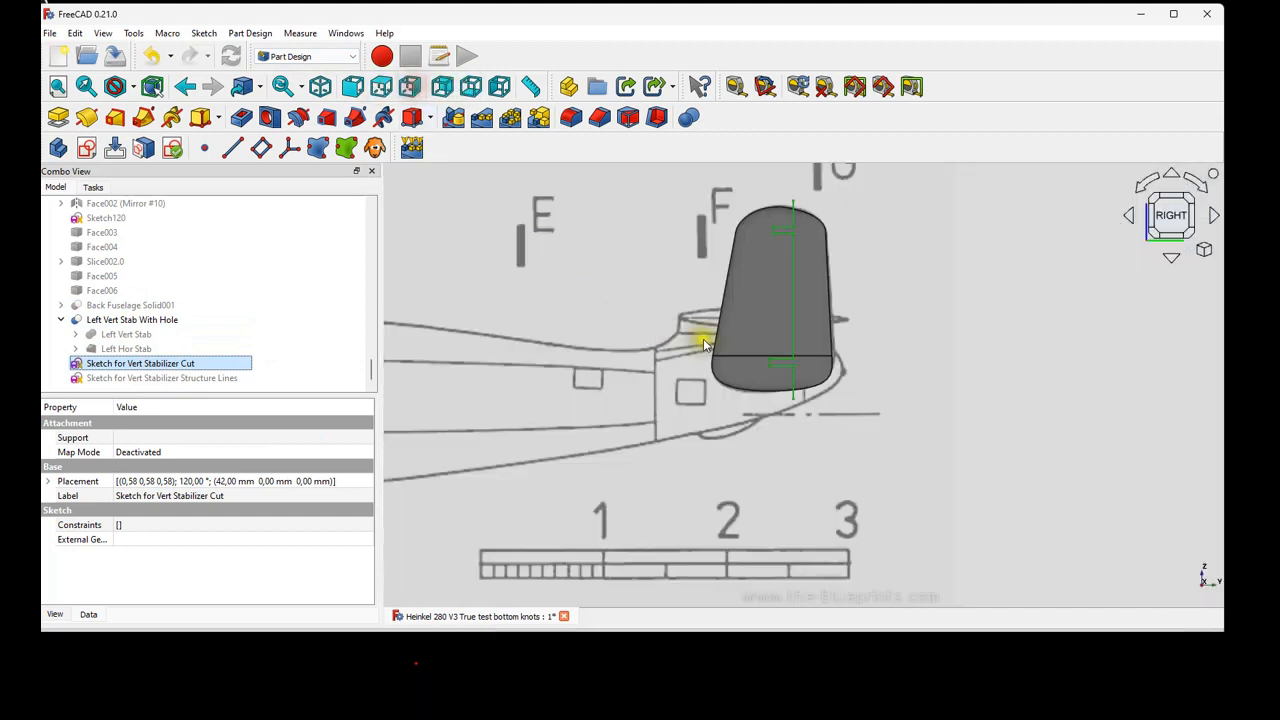
pyautogui.scroll(3, 816, 245)
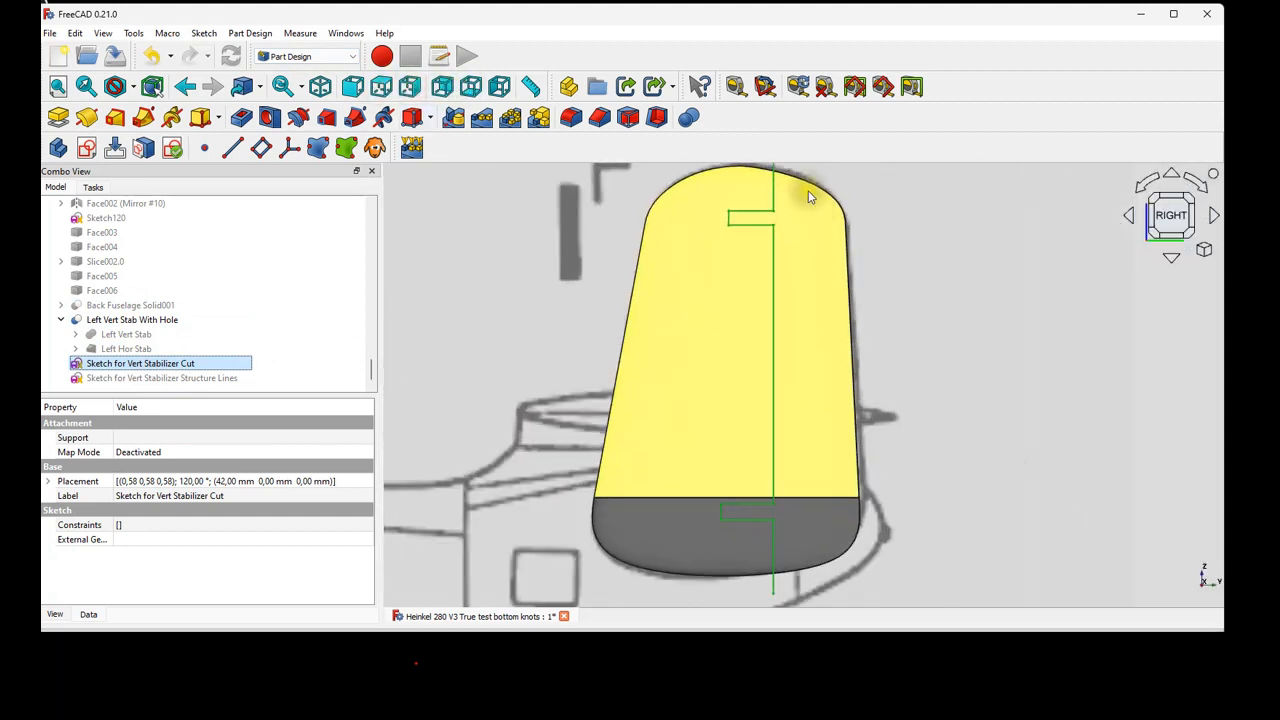
pyautogui.scroll(2, 812, 199)
pyautogui.scroll(-3, 816, 252)
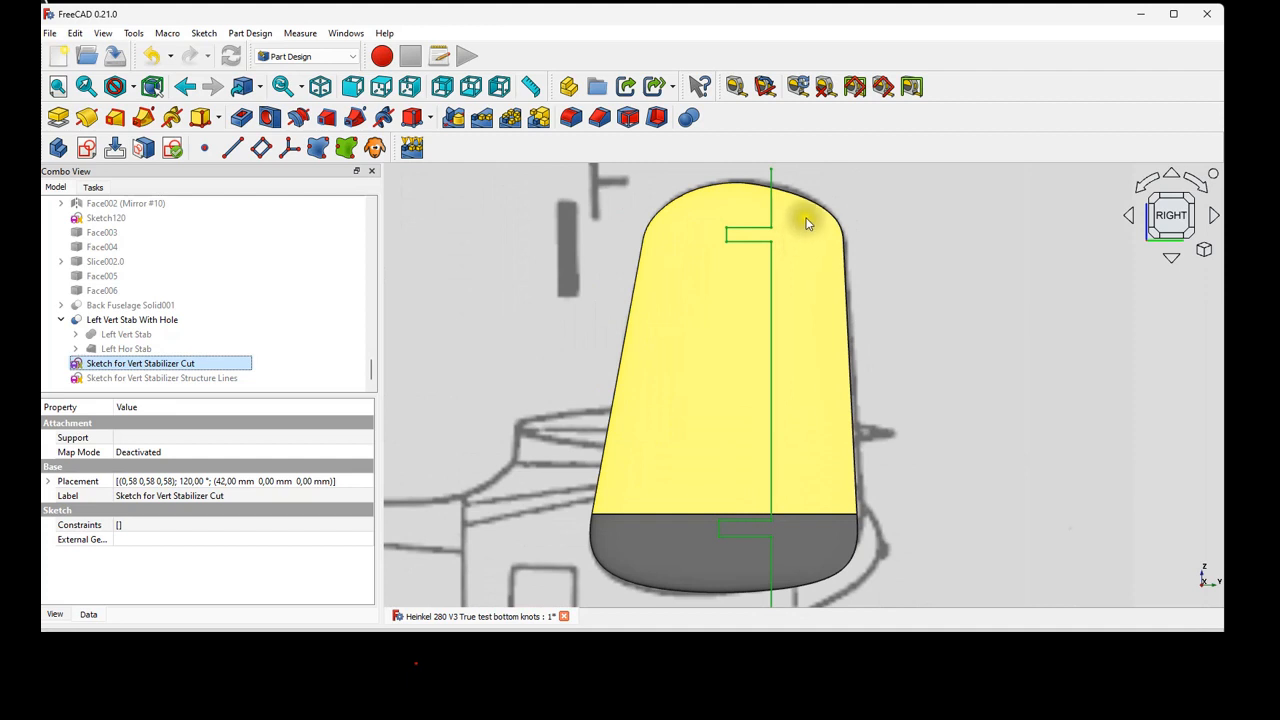
pyautogui.scroll(2, 812, 222)
pyautogui.scroll(-2, 816, 222)
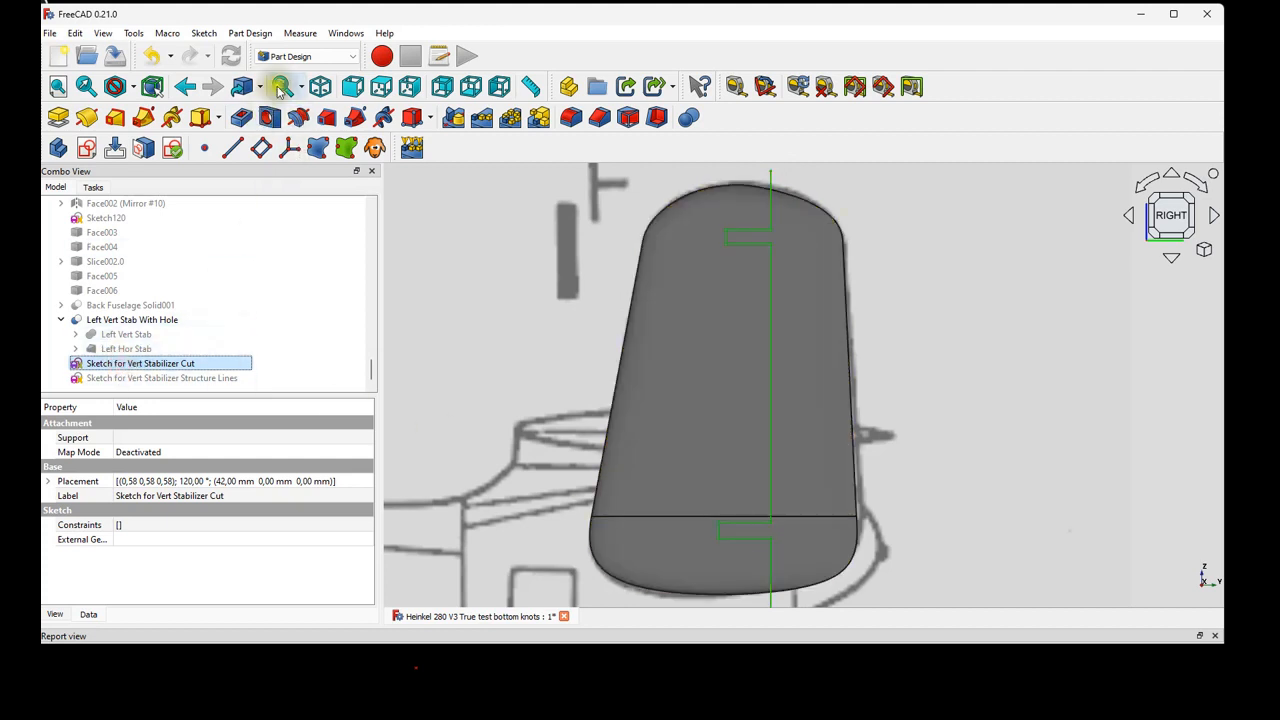
# In the Part workbench, extrude the vertical stabilizer cut sketch -10 mm along its normal.
pyautogui.click(333, 57)
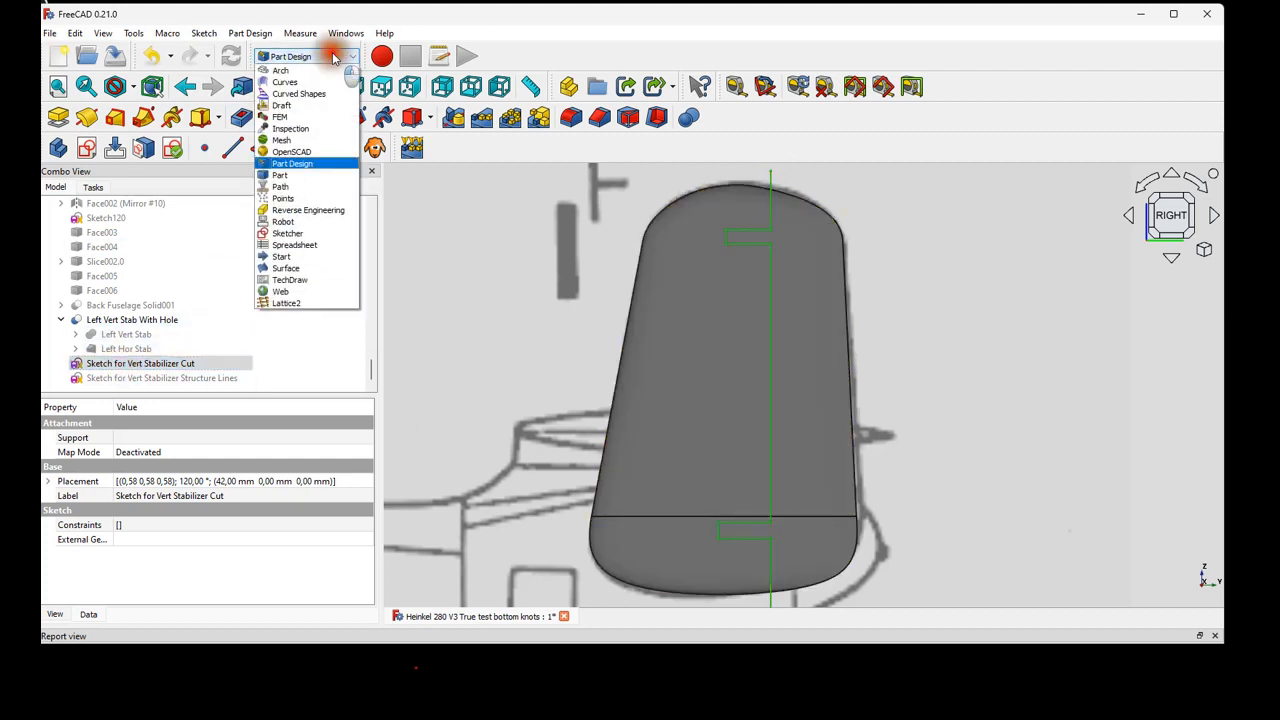
pyautogui.click(302, 176)
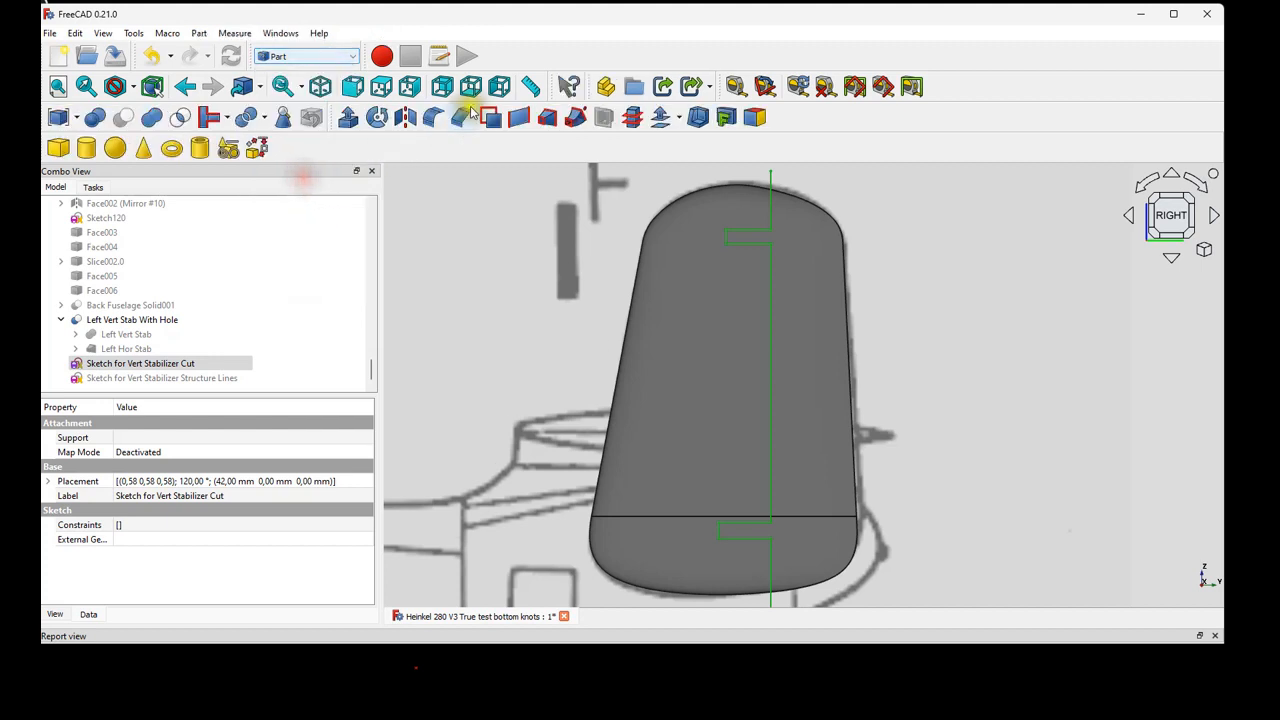
pyautogui.click(349, 118)
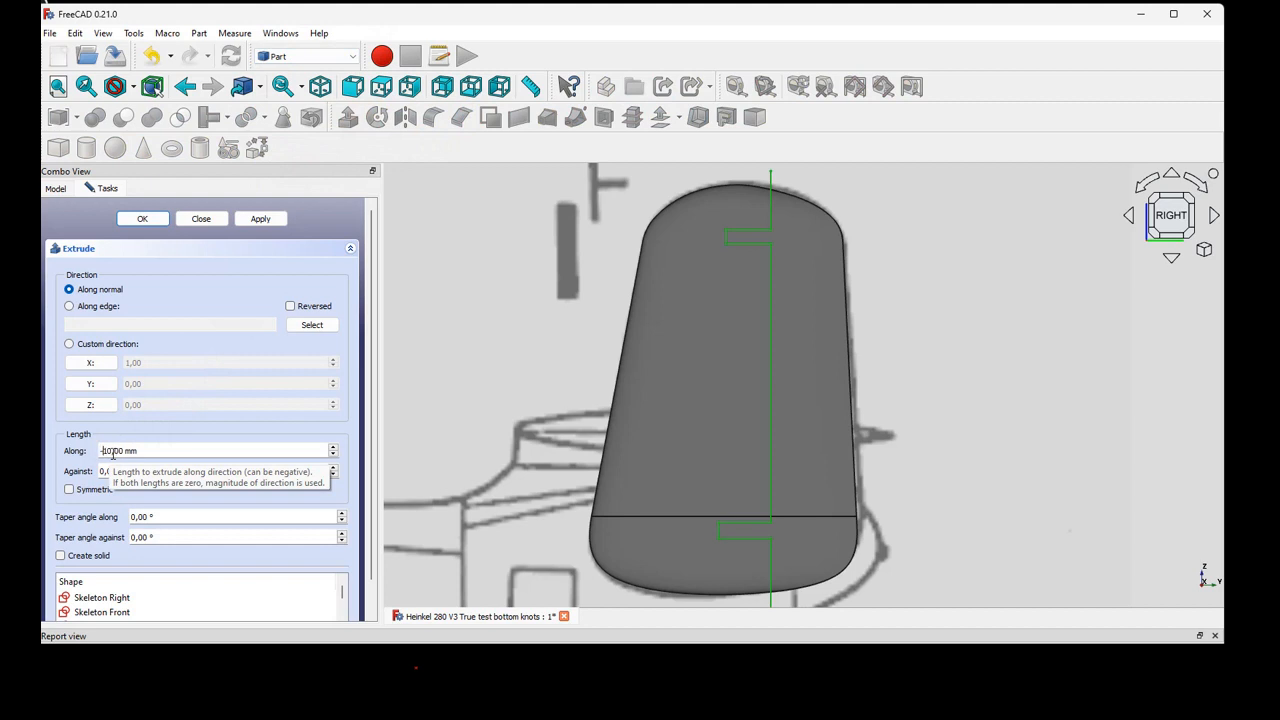
pyautogui.click(142, 218)
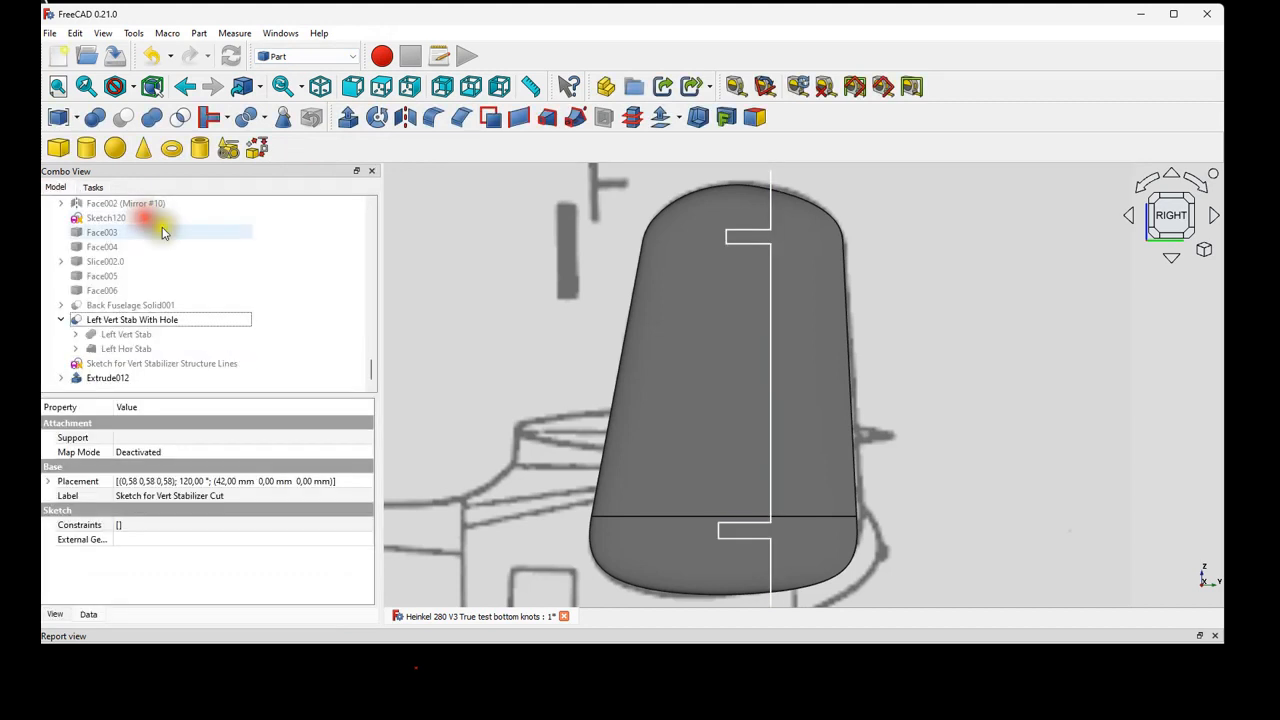
pyautogui.scroll(-2, 597, 378)
pyautogui.click(320, 86)
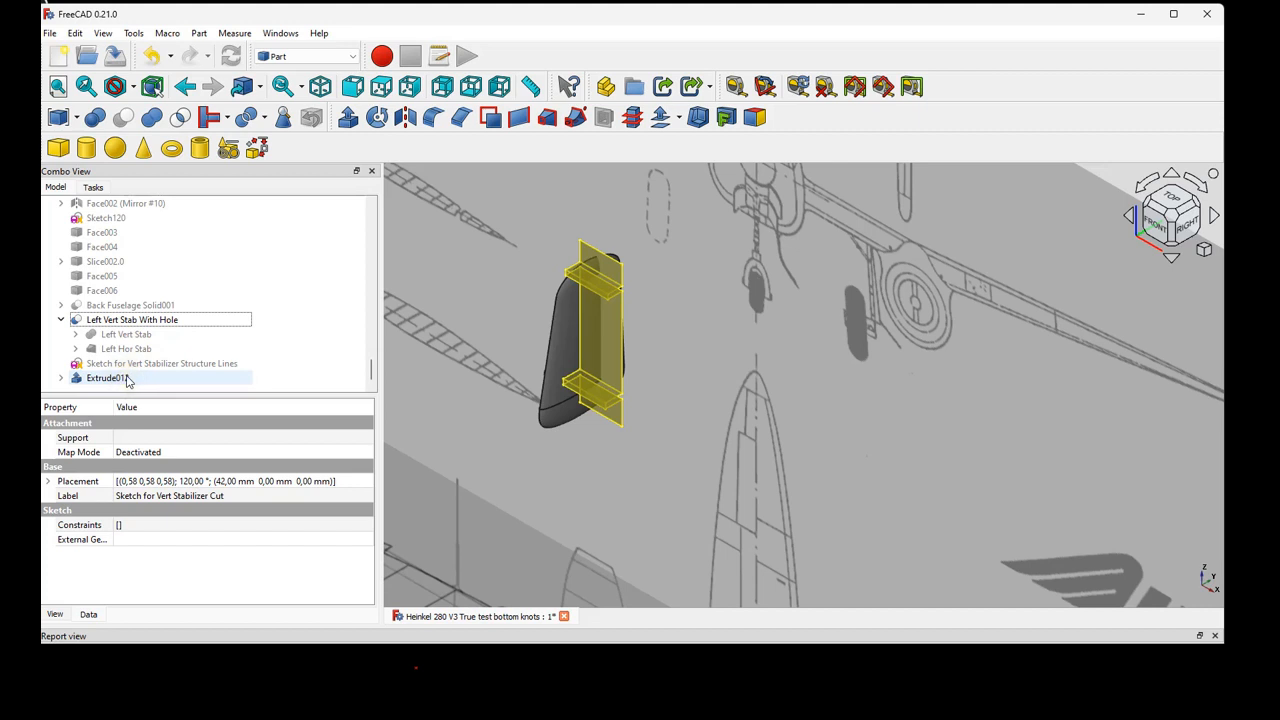
# Split Left Vert Stab With Hole along the extruded cut surface using Slice Apart.
pyautogui.click(149, 322)
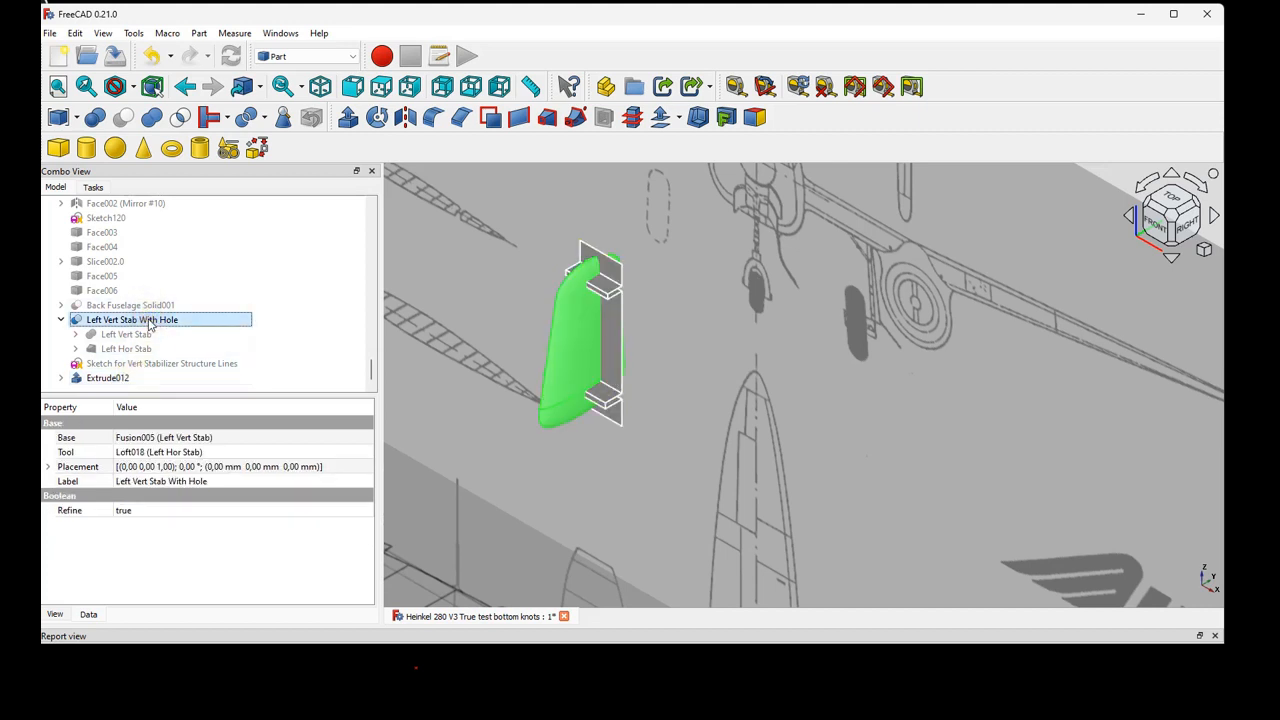
pyautogui.keyDown('ctrl'); pyautogui.click(136, 378); pyautogui.keyUp('ctrl')
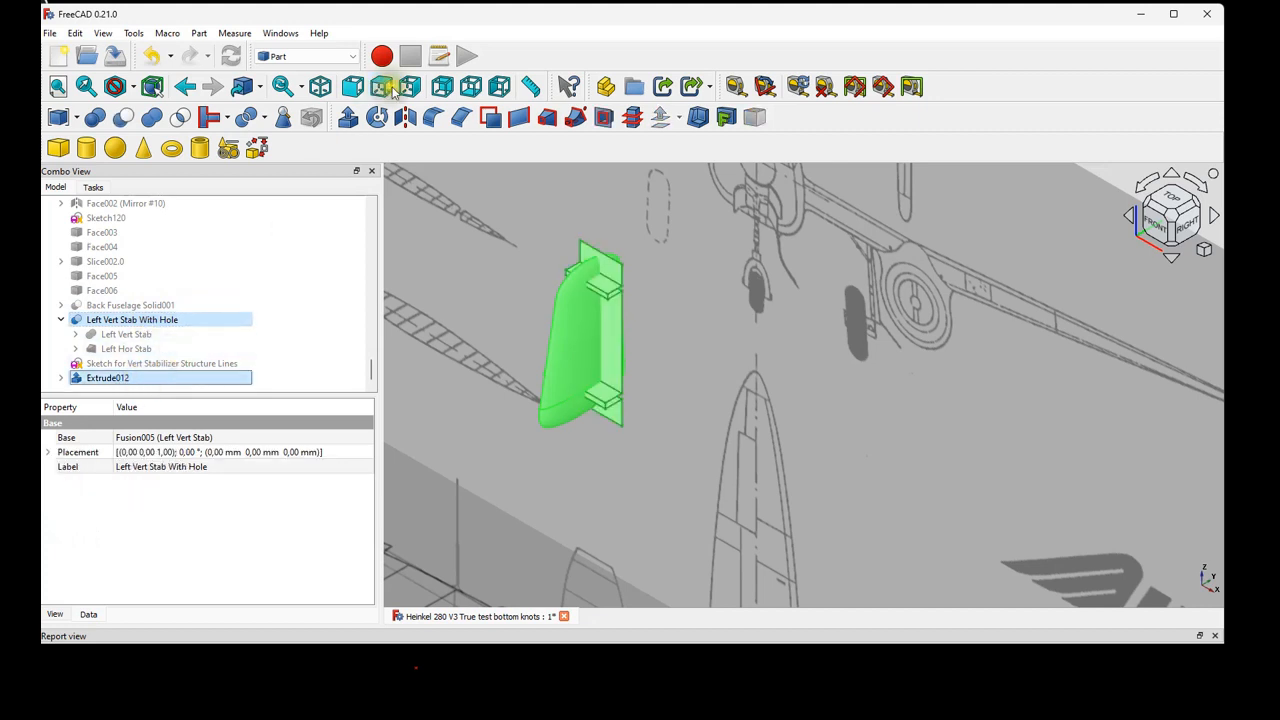
pyautogui.click(268, 120)
pyautogui.click(280, 152)
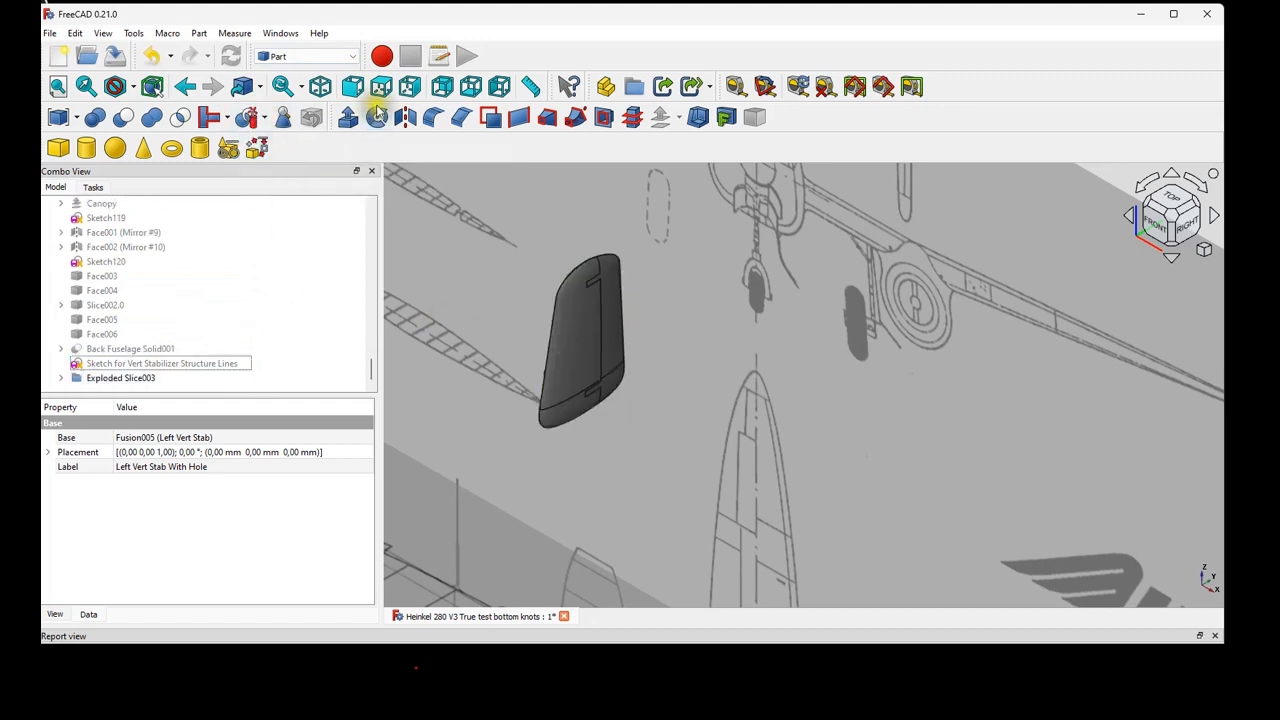
# Examine the two sliced stabilizer pieces in the right view by hiding and showing each in turn.
pyautogui.click(411, 88)
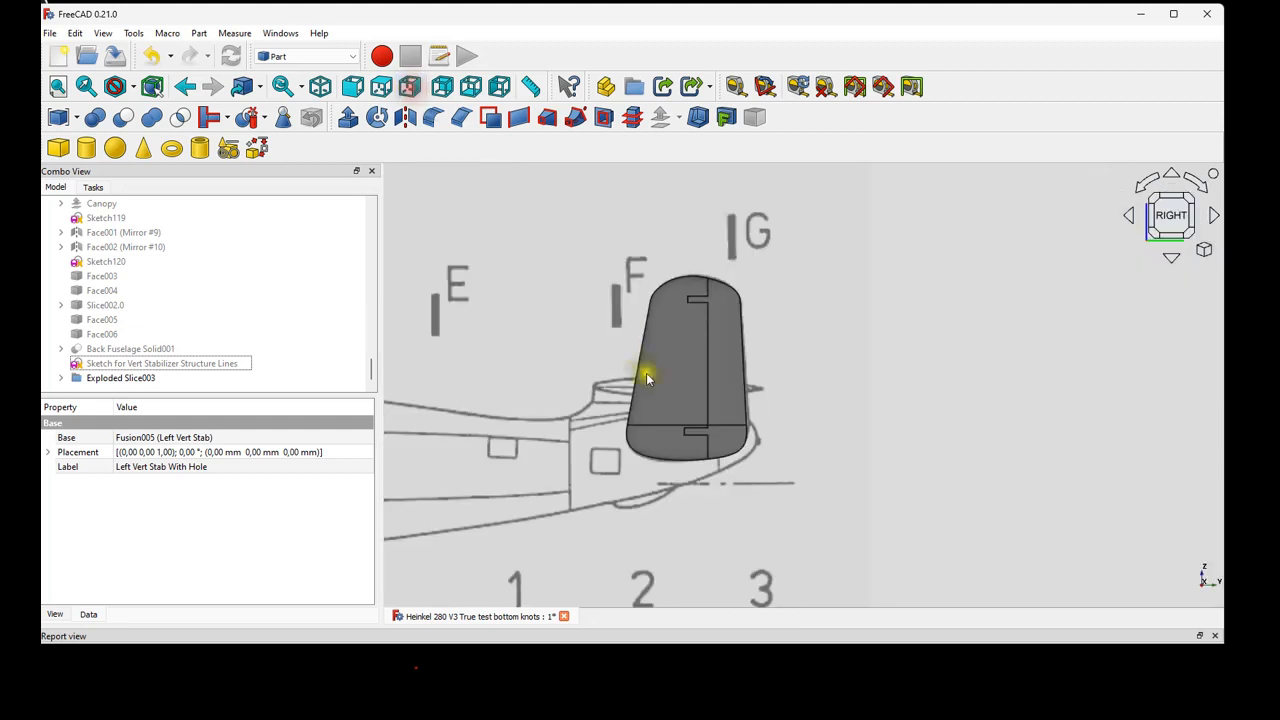
pyautogui.click(61, 378)
pyautogui.click(118, 363)
pyautogui.press('space')
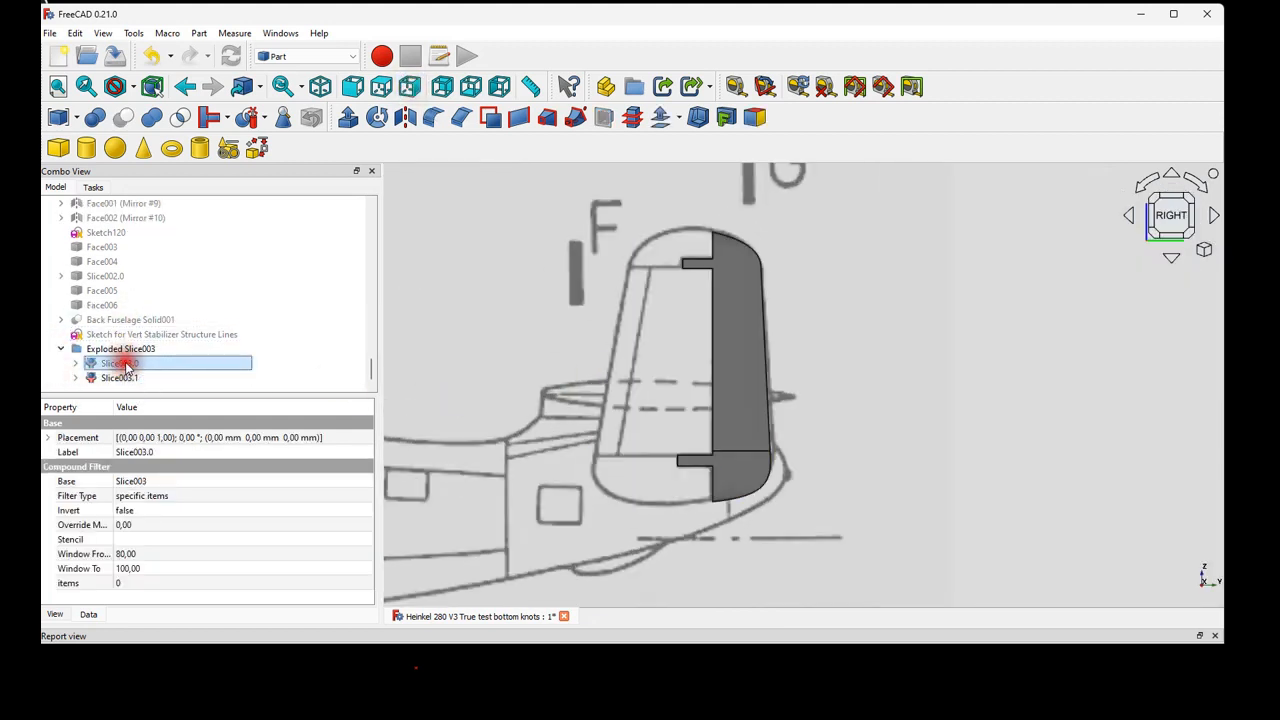
pyautogui.press('space')
pyautogui.click(120, 378)
pyautogui.press('space')
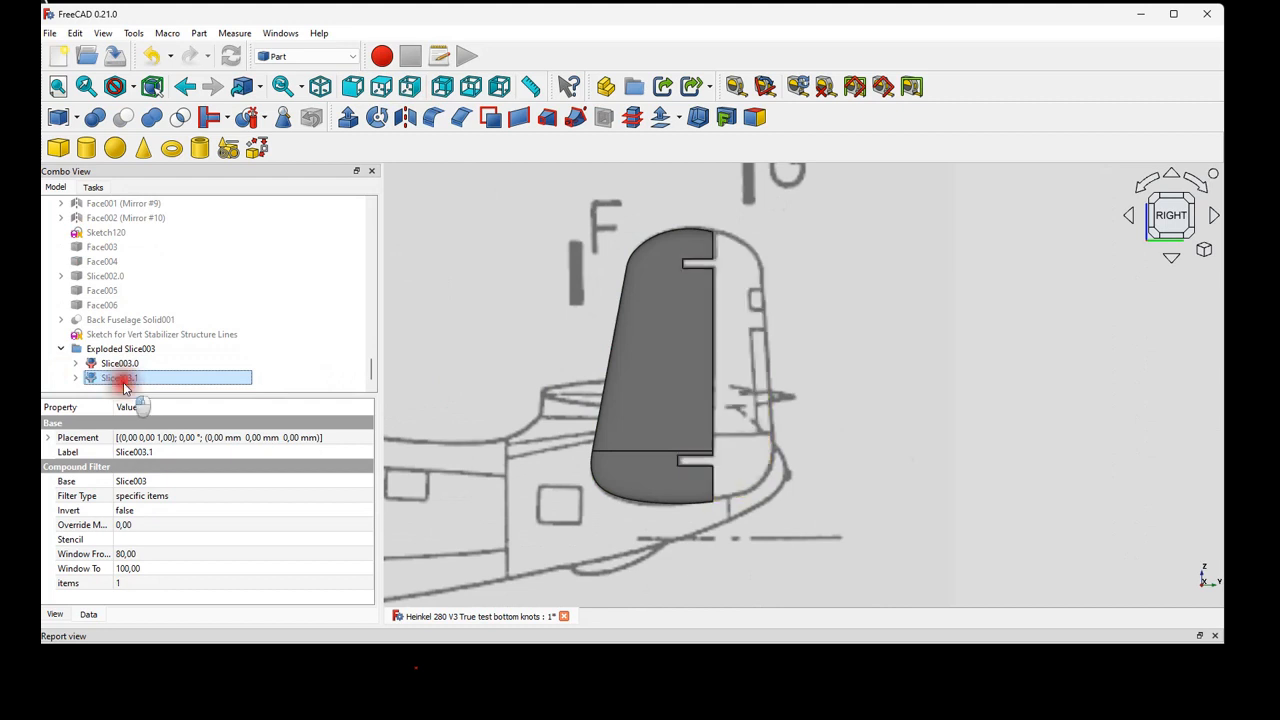
pyautogui.press('space')
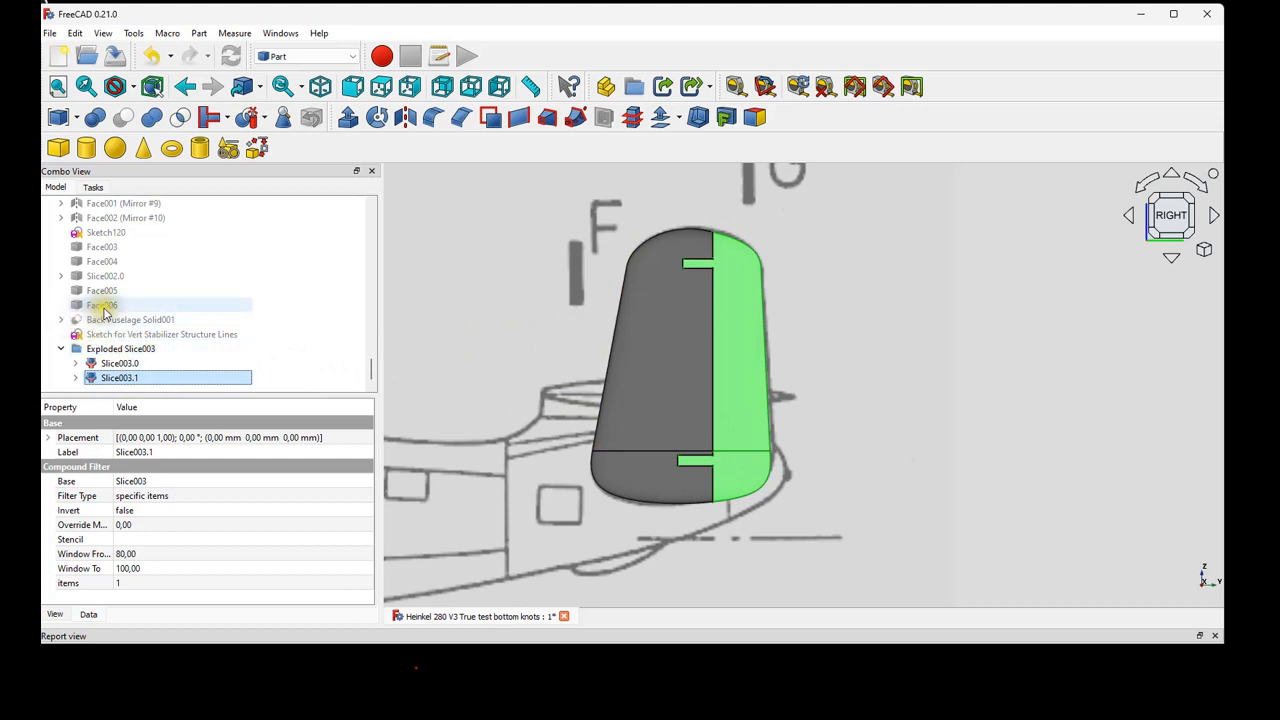
# Expand the first slice down to its source bodies and show the Left Vert Stab solid.
pyautogui.scroll(3, 104, 313)
pyautogui.scroll(-3, 95, 340)
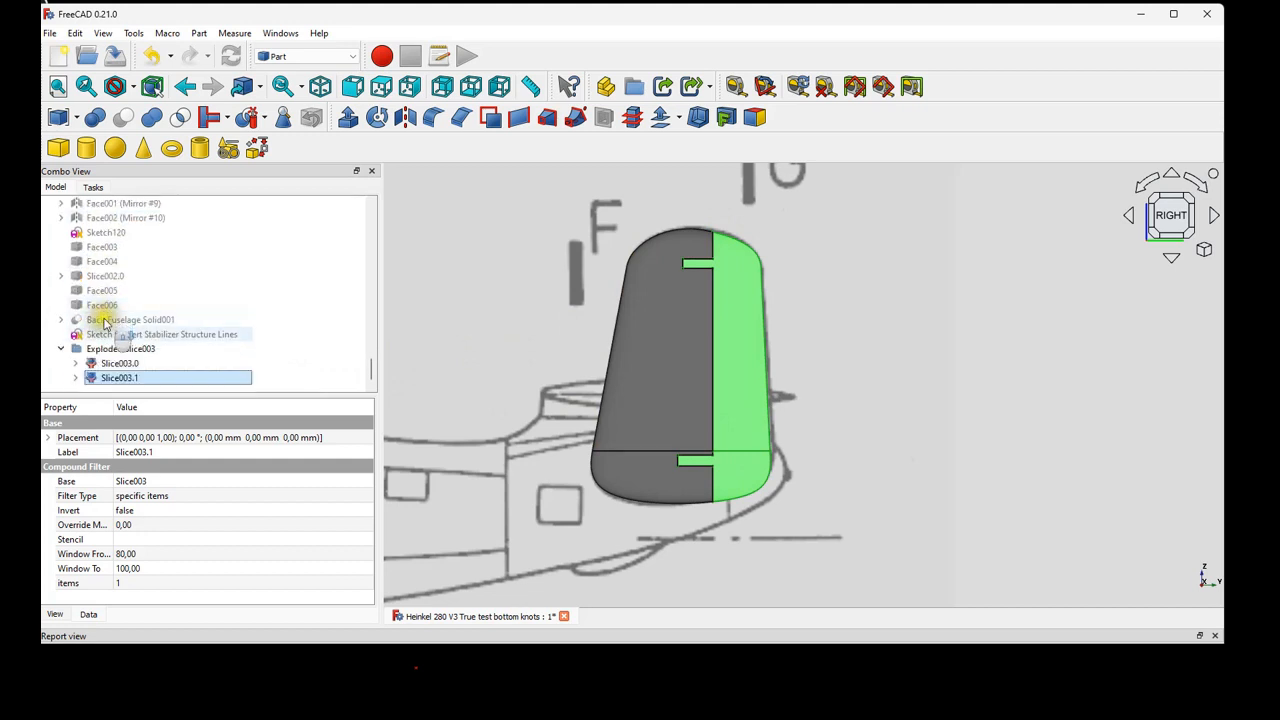
pyautogui.click(77, 363)
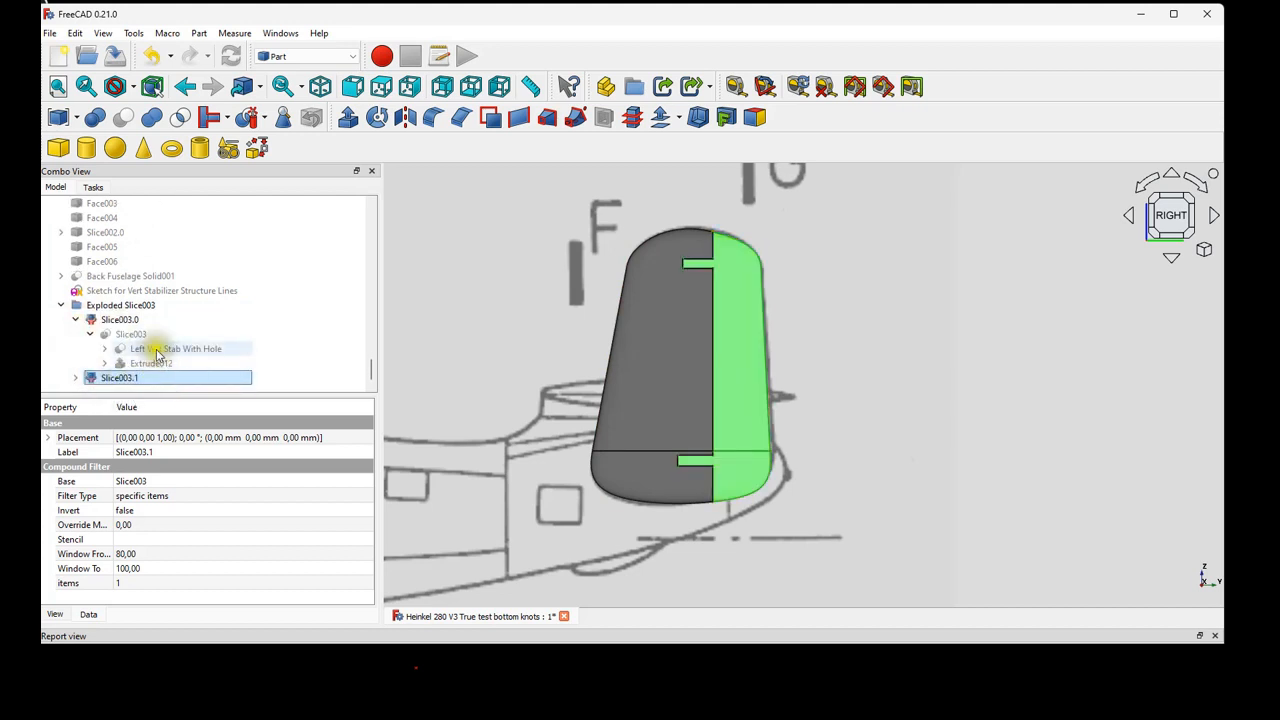
pyautogui.click(104, 348)
pyautogui.click(166, 363)
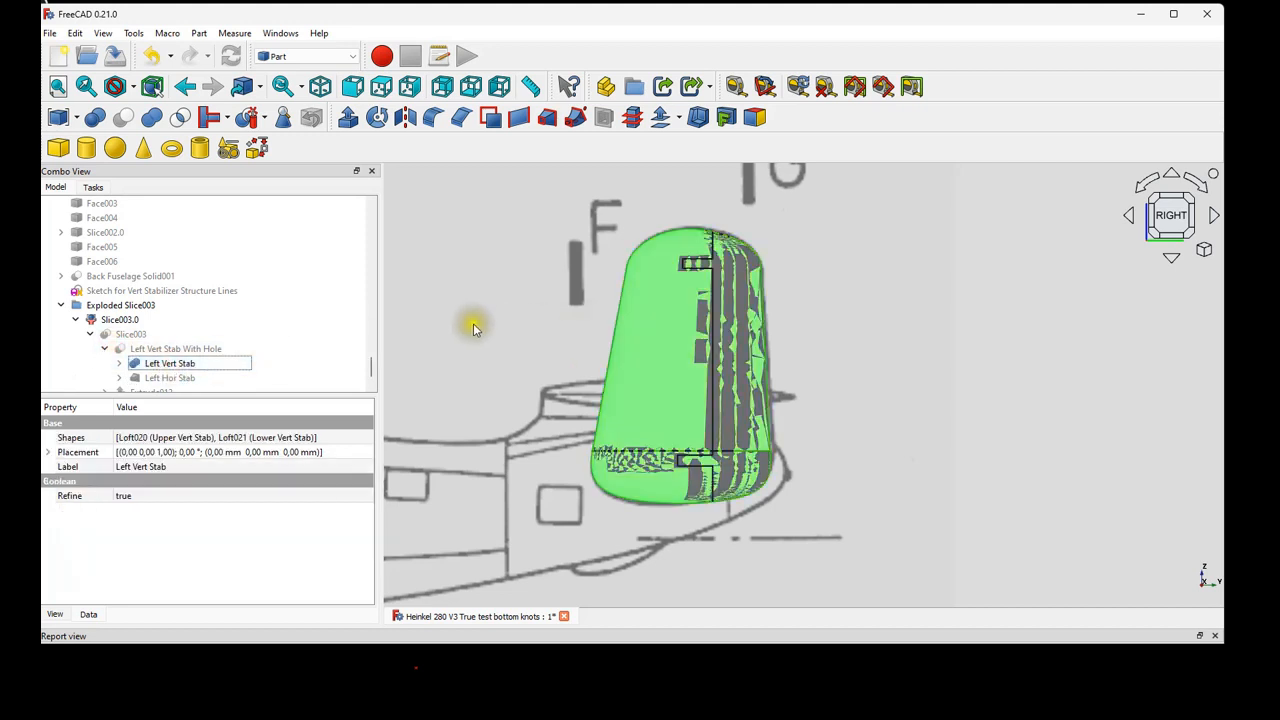
# Hide both exploded slice pieces and display the parent Slice003 in place of the Left Vert Stab solid.
pyautogui.scroll(-1, 100, 334)
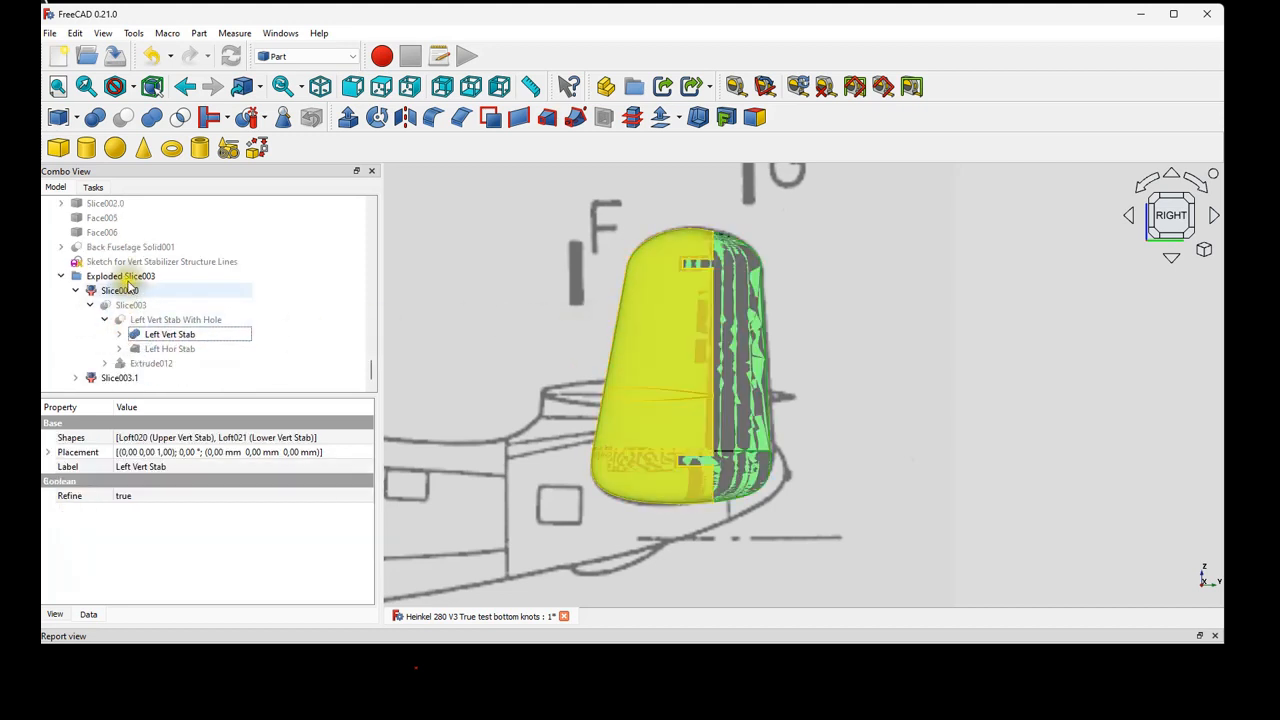
pyautogui.click(126, 276)
pyautogui.click(122, 290)
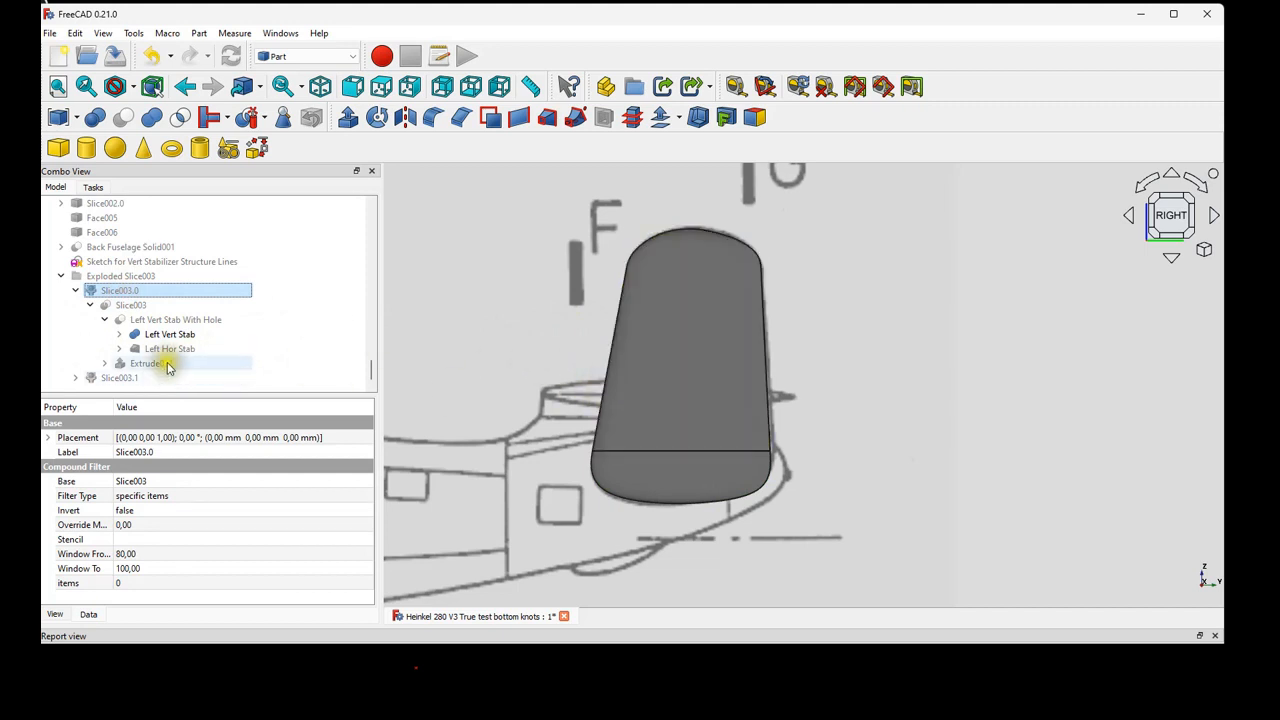
pyautogui.click(120, 378)
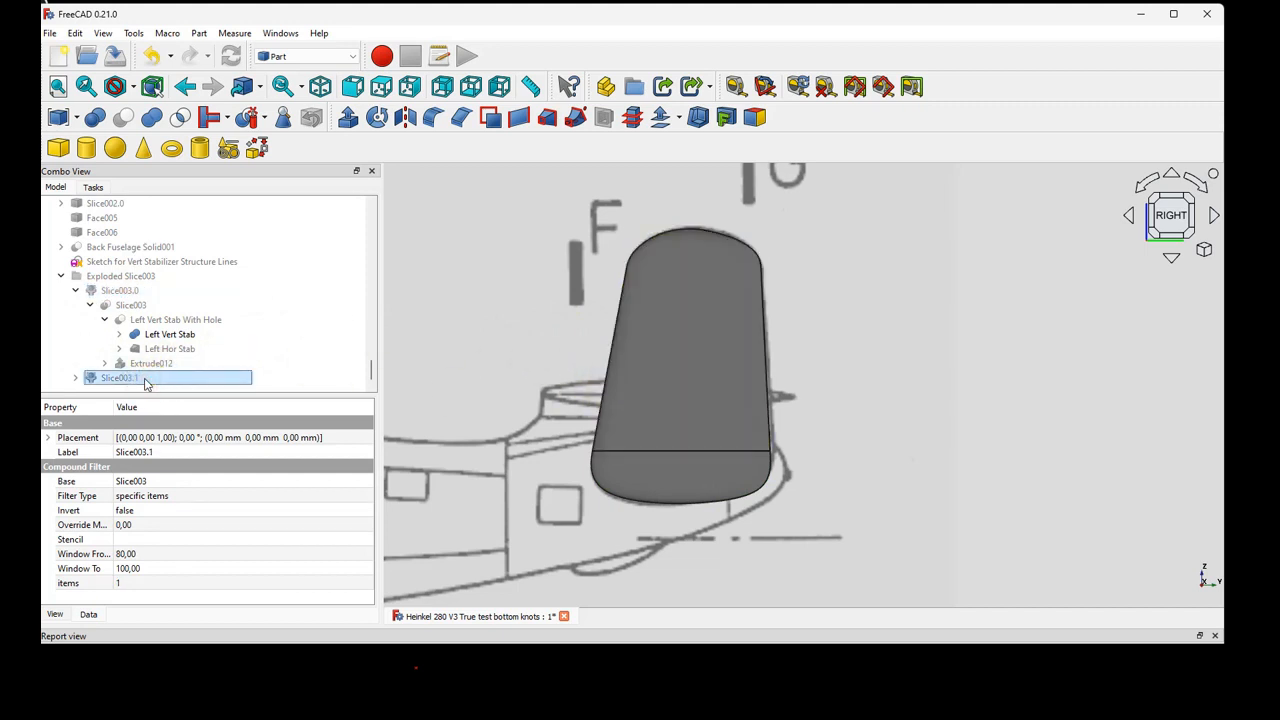
pyautogui.click(130, 305)
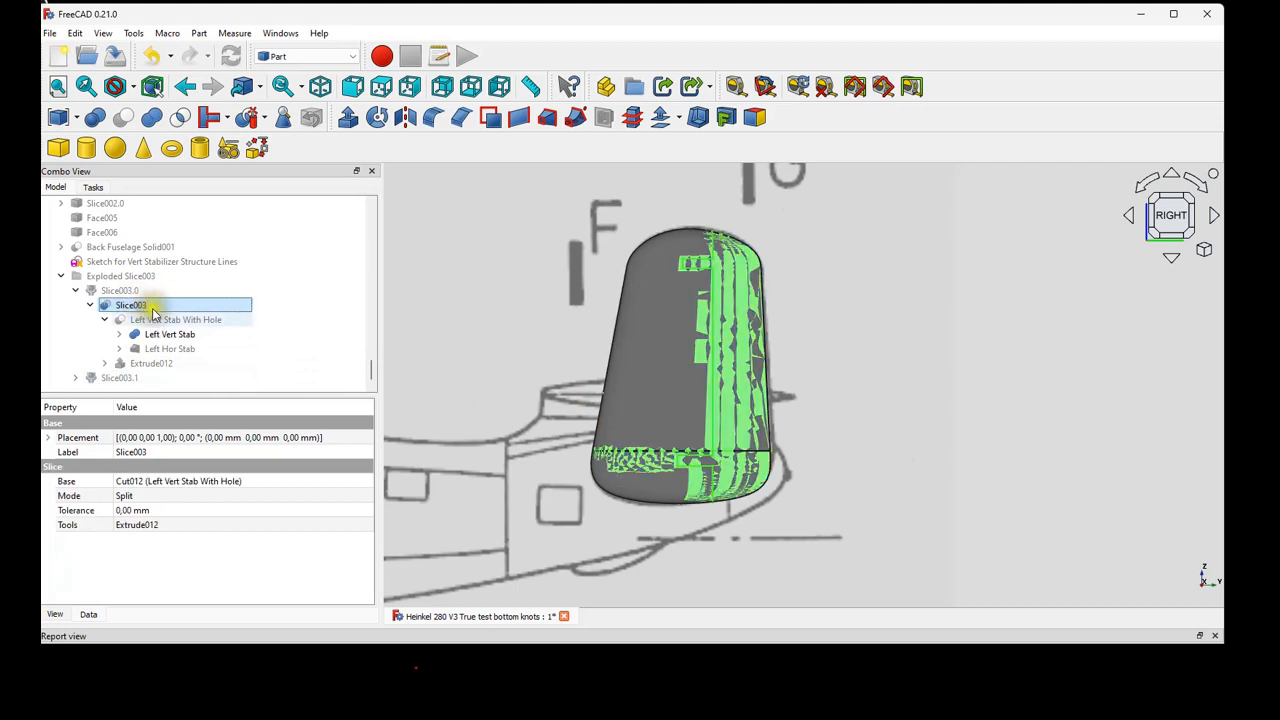
pyautogui.click(175, 334)
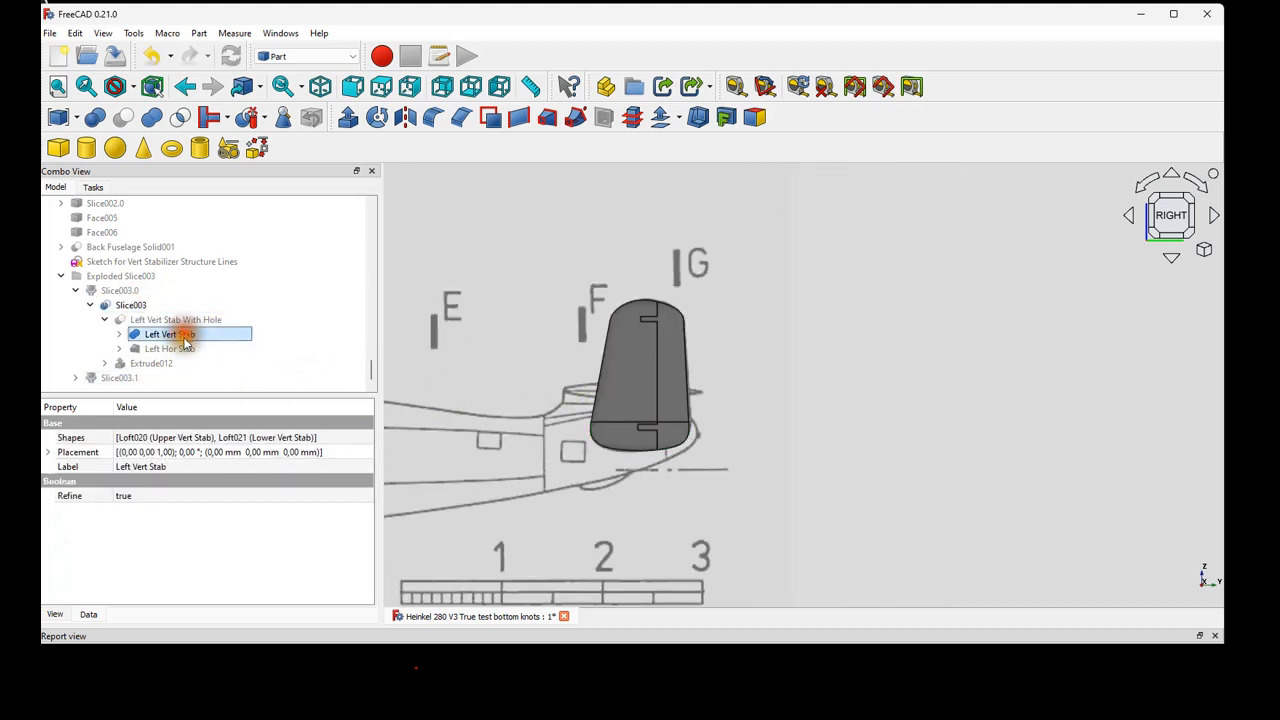
# Show the Left Hor Stab solid and examine from above where its tip meets the left vertical stabilizer.
pyautogui.click(170, 348)
pyautogui.moveTo(642, 399); pyautogui.dragTo(867, 525, button='middle')
pyautogui.scroll(4, 629, 374)
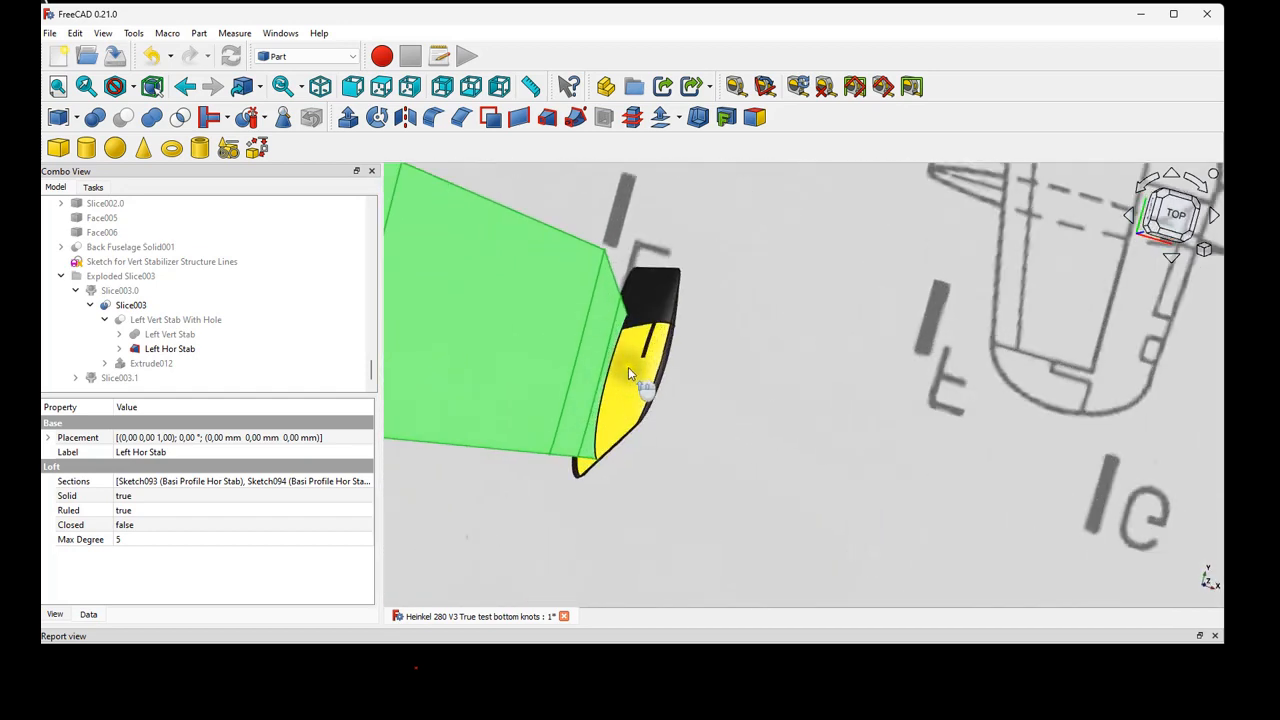
pyautogui.scroll(6, 628, 374)
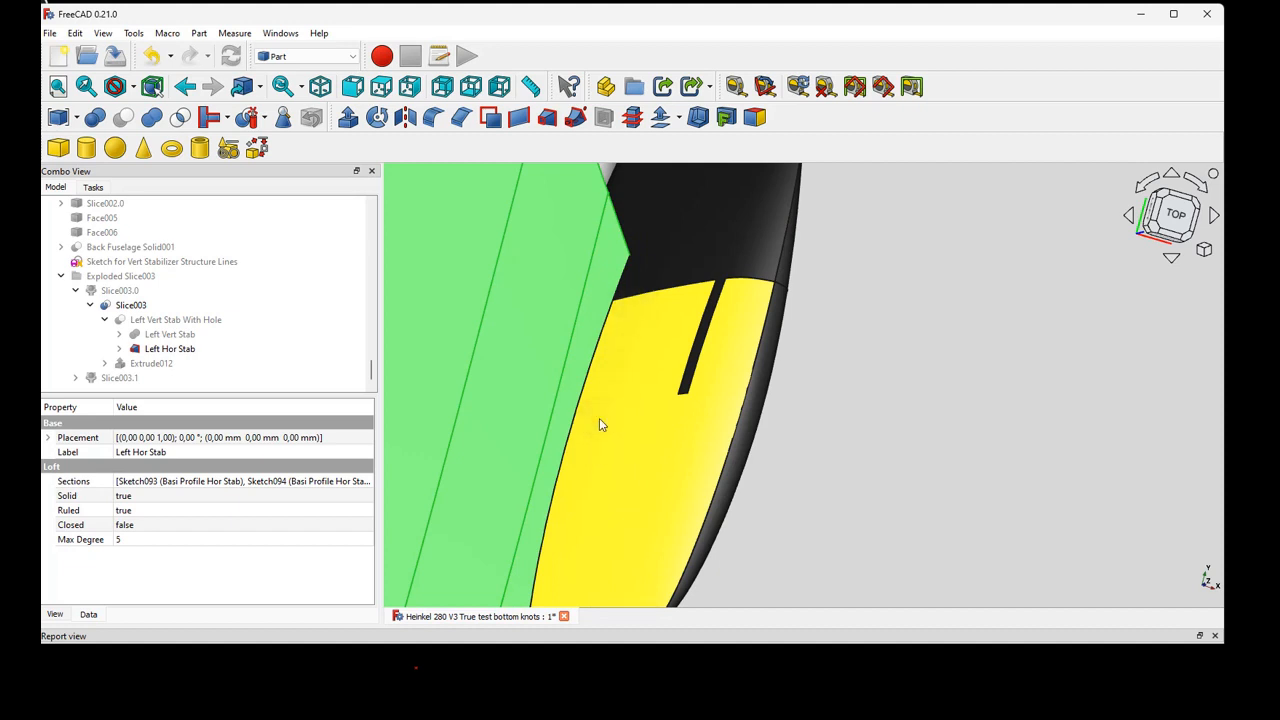
pyautogui.click(381, 86)
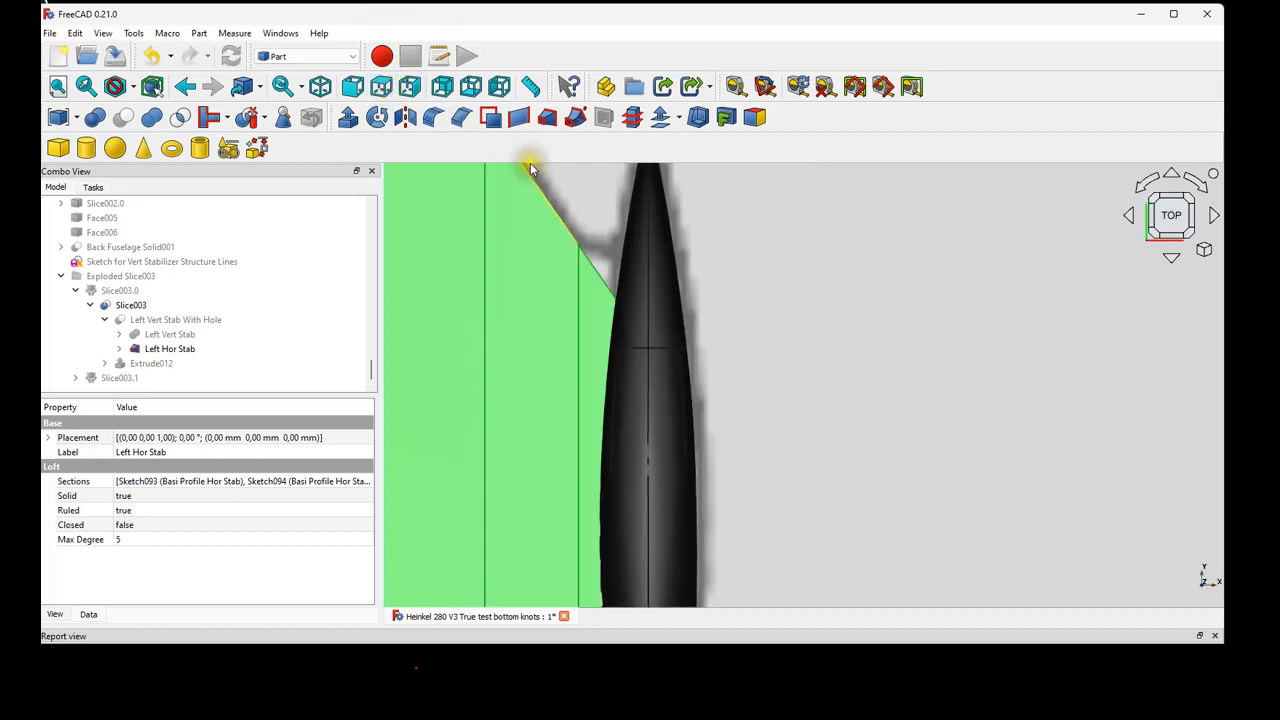
pyautogui.scroll(-8, 532, 180)
pyautogui.scroll(6, 540, 226)
pyautogui.scroll(2, 540, 221)
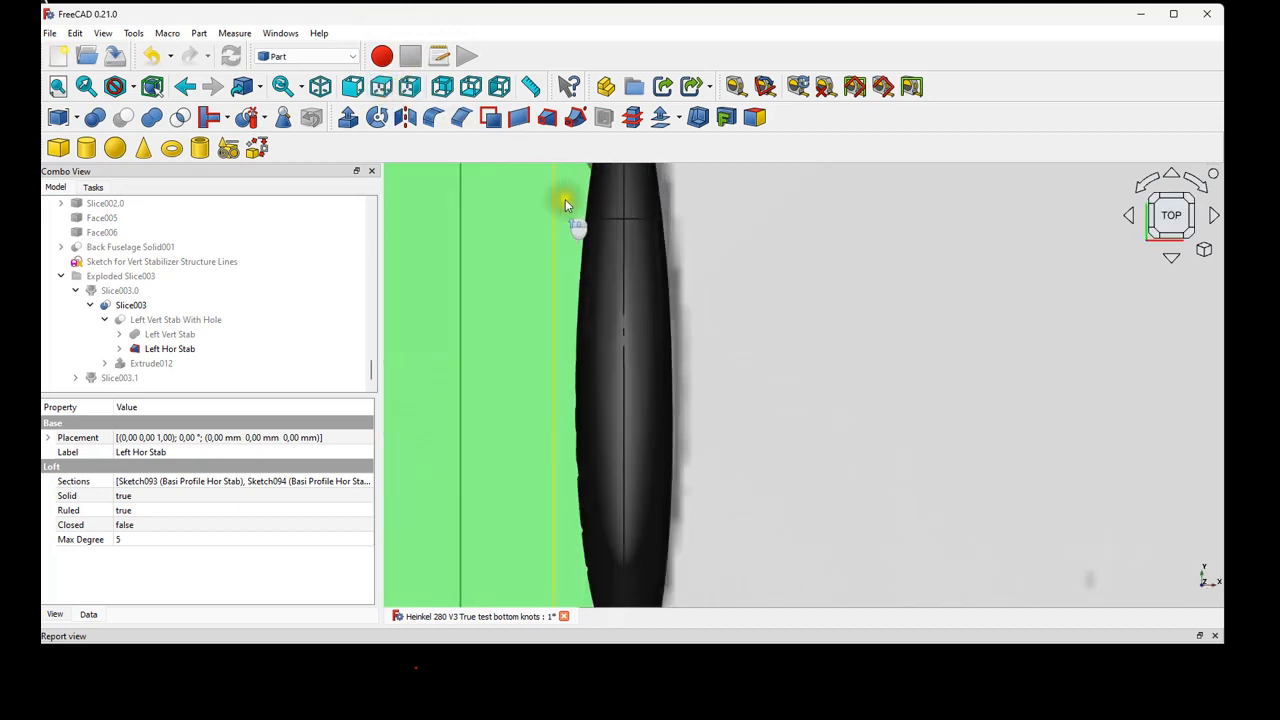
pyautogui.moveTo(752, 187); pyautogui.dragTo(728, 448, button='middle')
pyautogui.scroll(2, 541, 413)
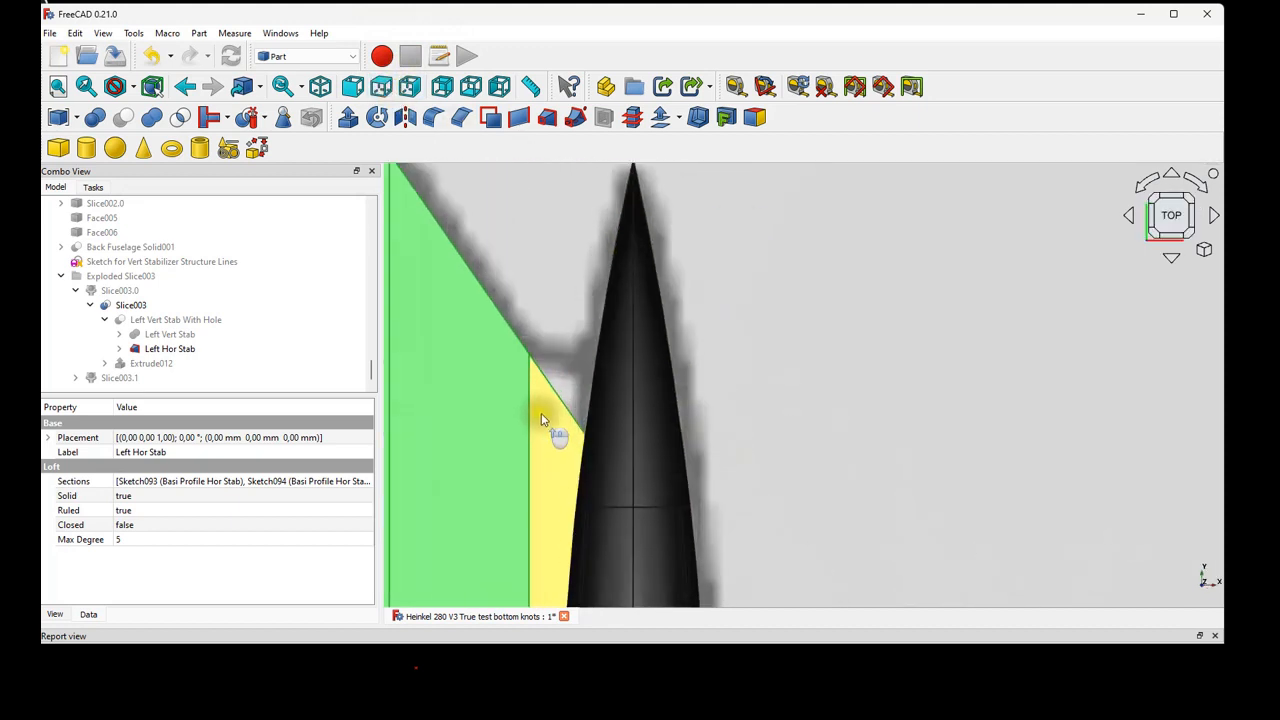
pyautogui.scroll(-3, 590, 356)
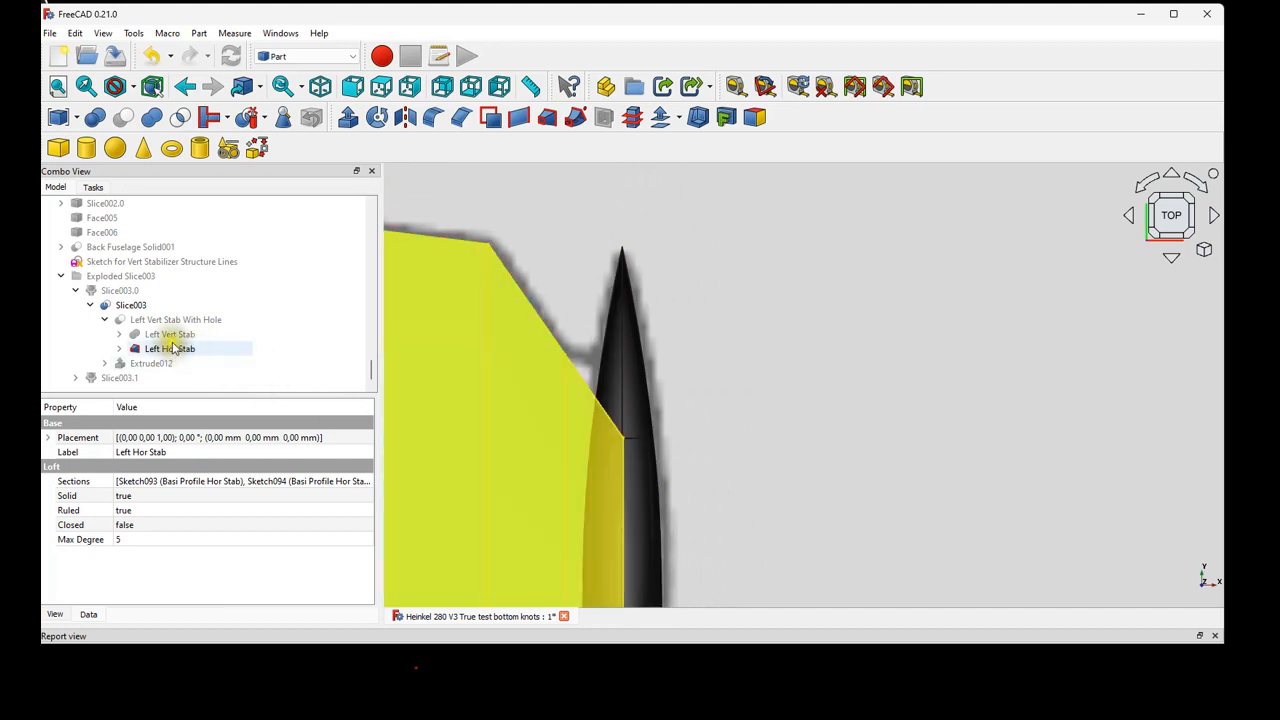
# Expand Left Hor Stab into its section sketches and show the tip profile Basi Profile Hor Stab004.
pyautogui.click(121, 349)
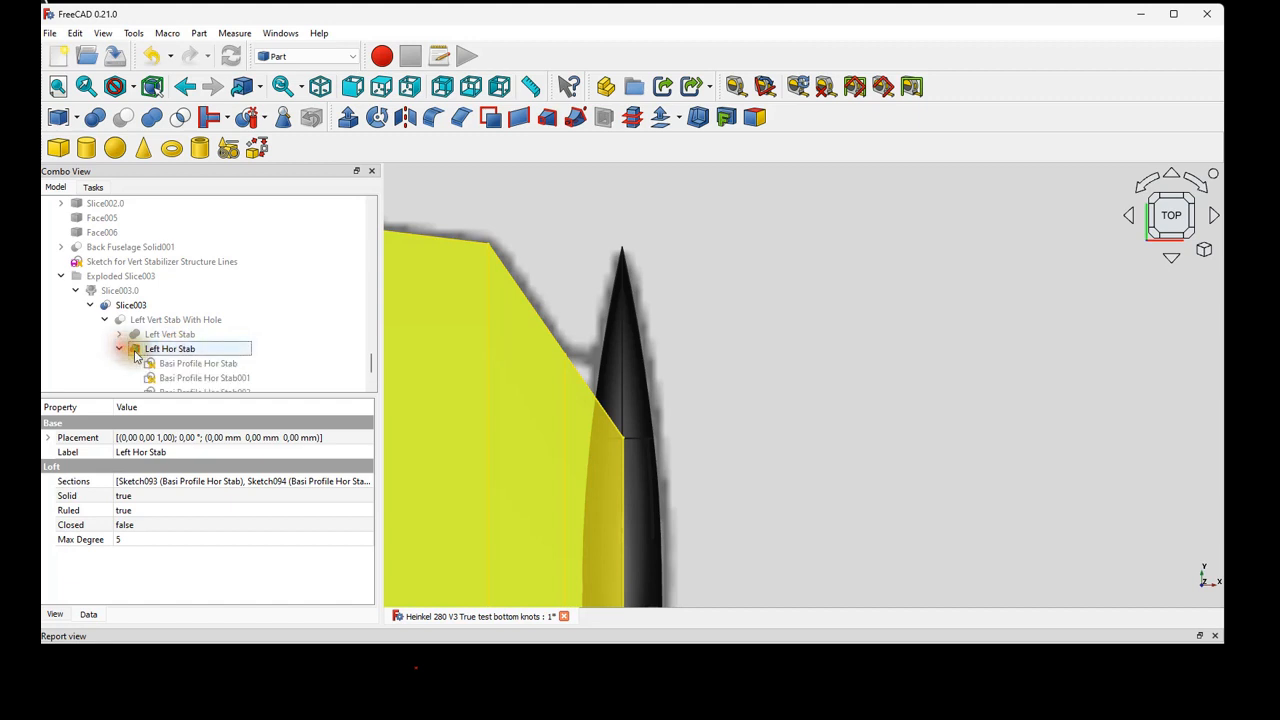
pyautogui.scroll(-2, 188, 318)
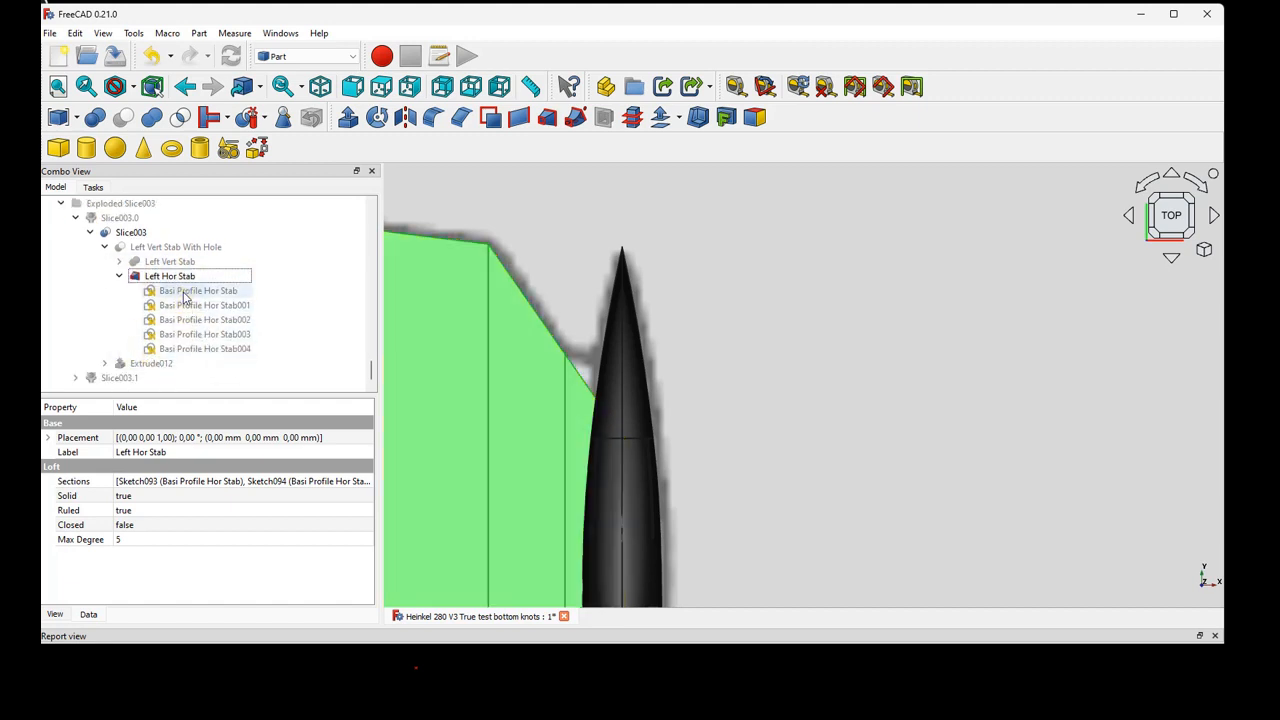
pyautogui.click(199, 349)
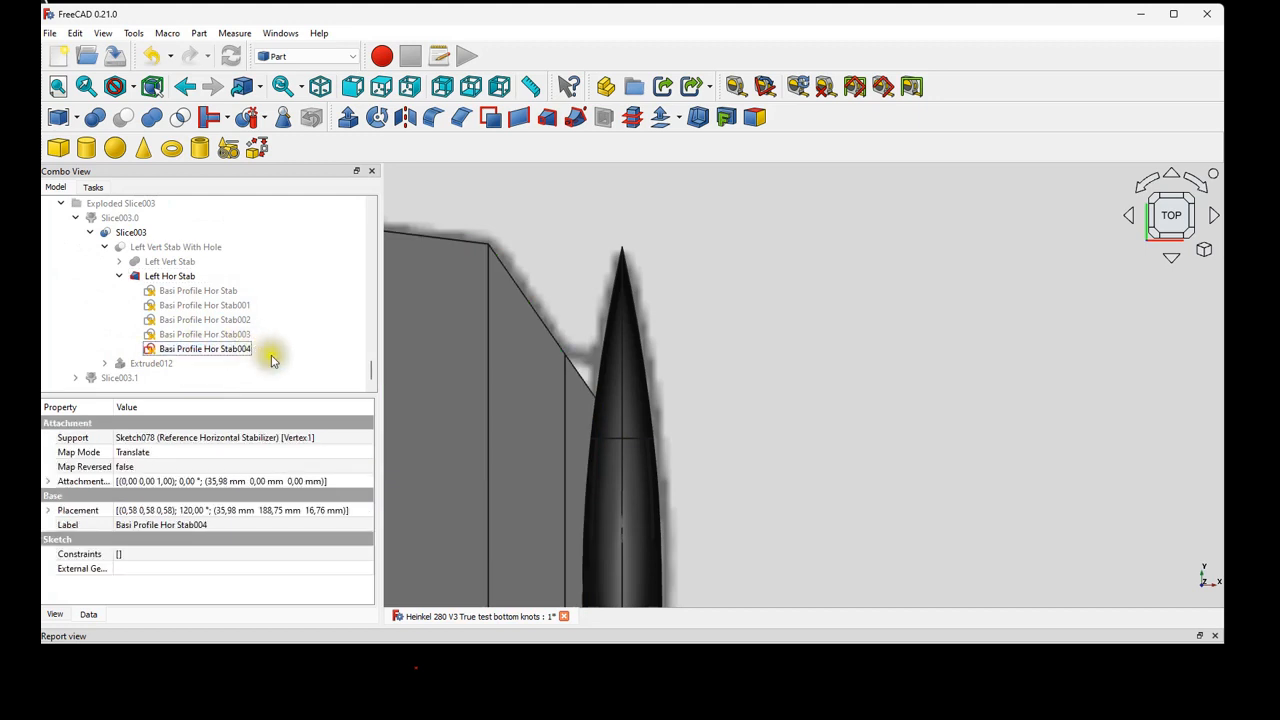
pyautogui.scroll(-1, 690, 420)
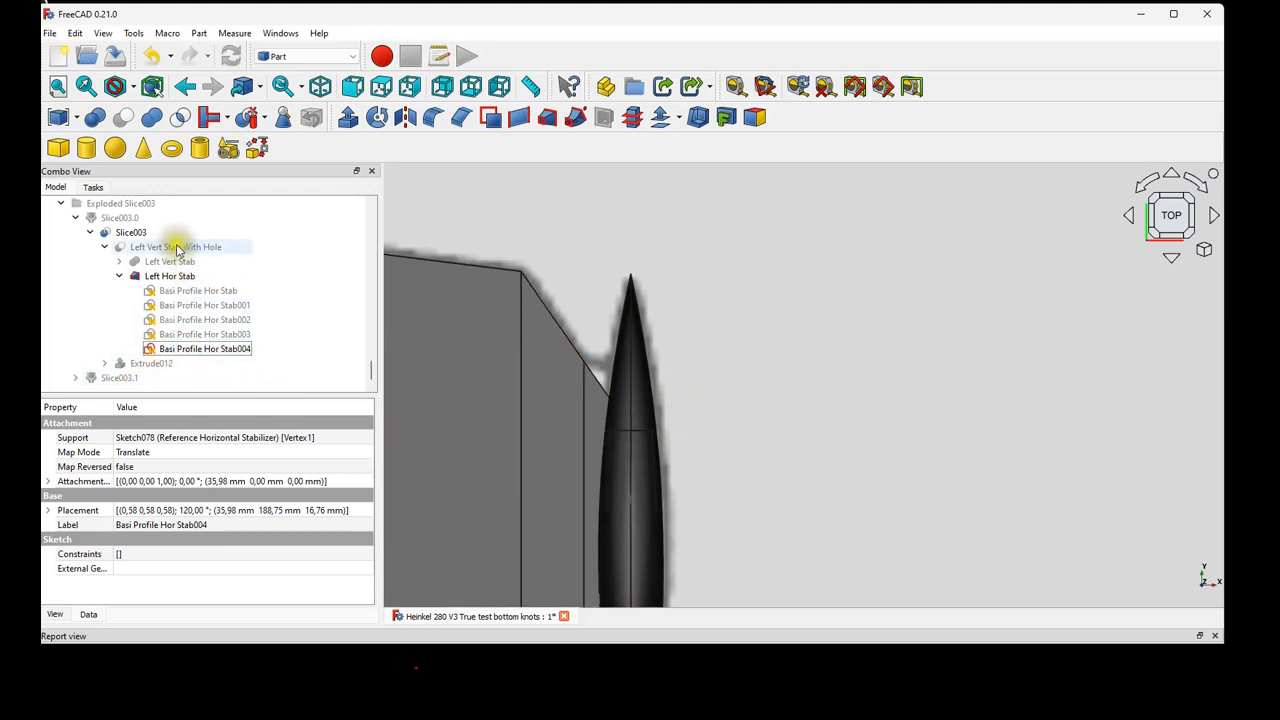
# Hide Slice003 and inspect the horizontal stabilizer's exposed tip in the top and isometric views.
pyautogui.click(131, 232)
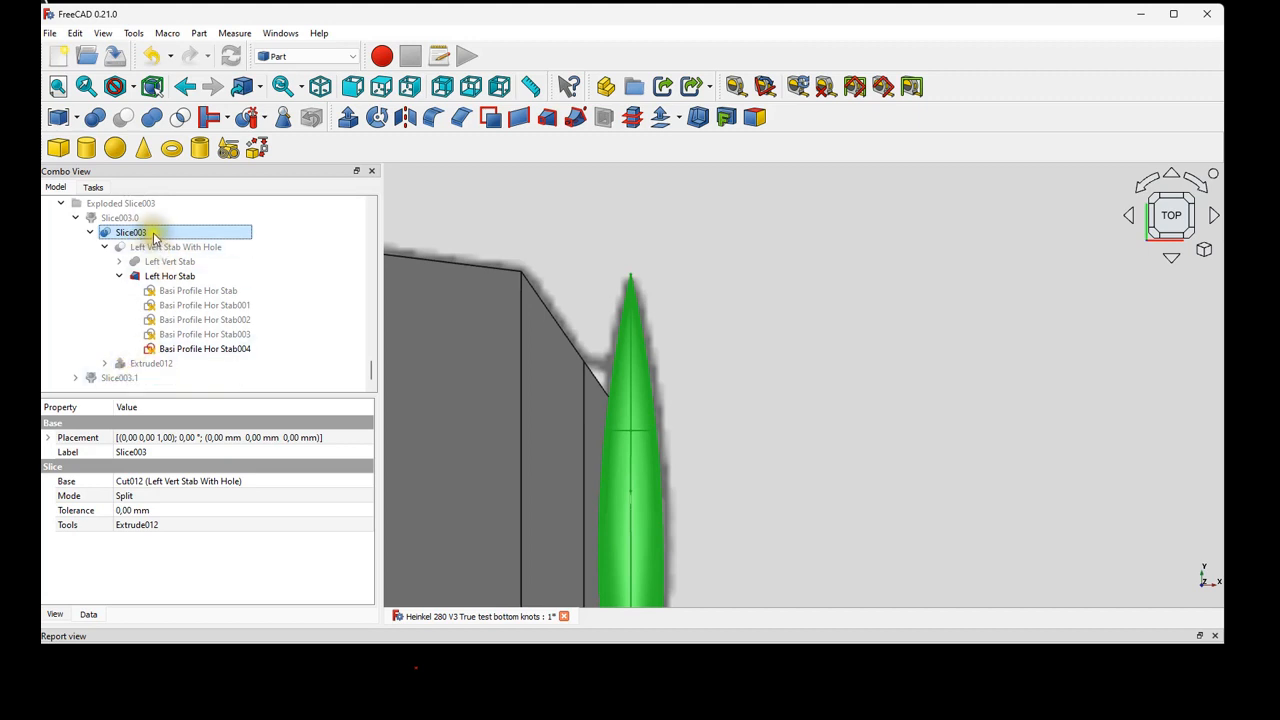
pyautogui.click(152, 236)
pyautogui.press('space')
pyautogui.scroll(-2, 690, 450)
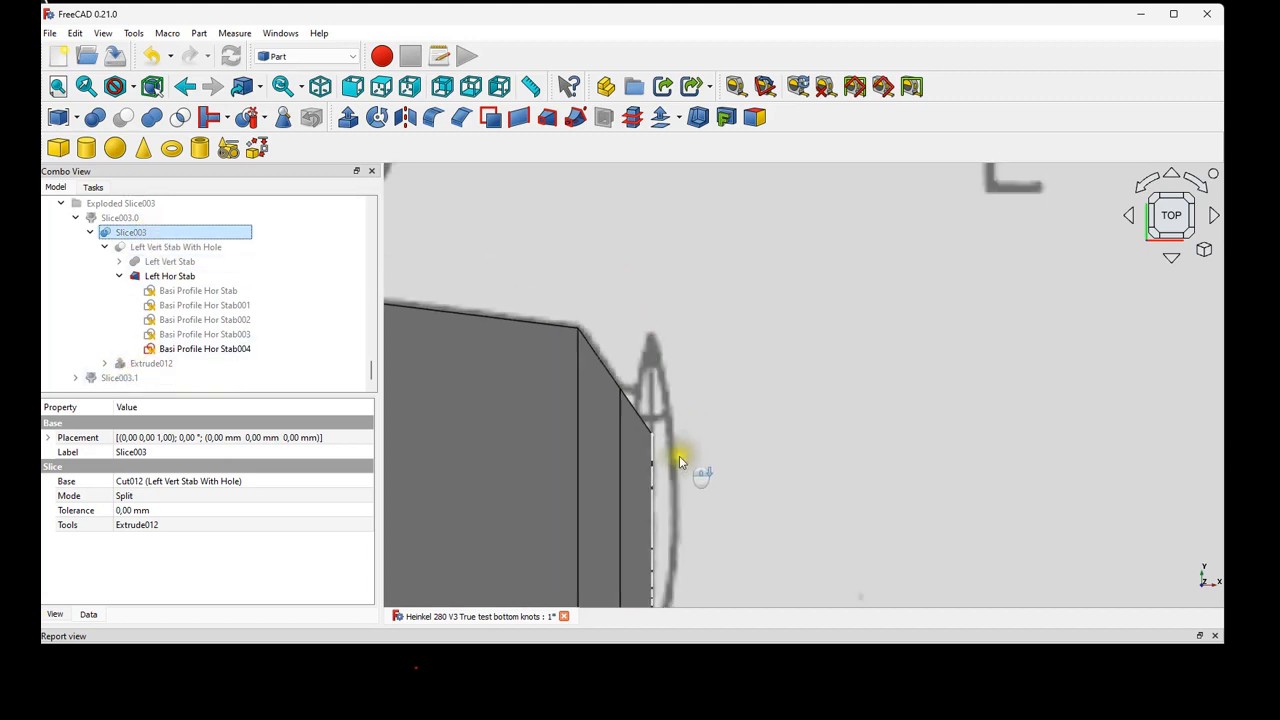
pyautogui.scroll(3, 660, 460)
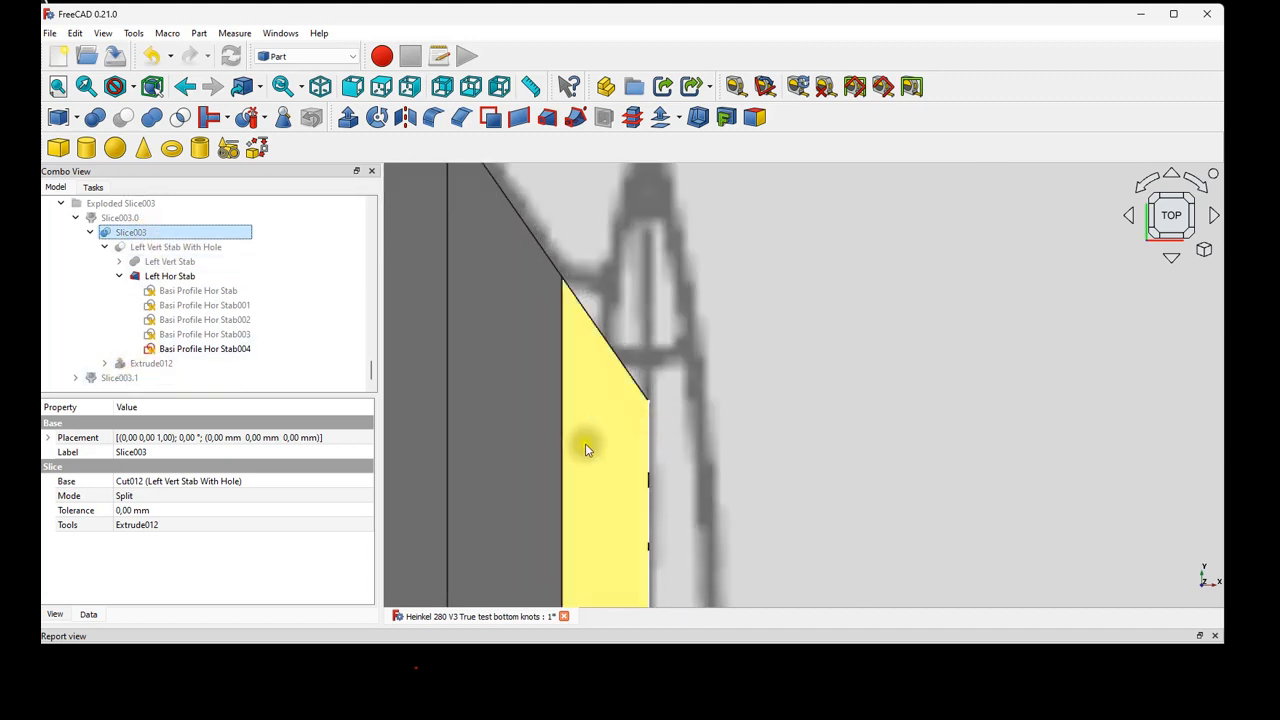
pyautogui.click(320, 86)
pyautogui.scroll(-3, 596, 405)
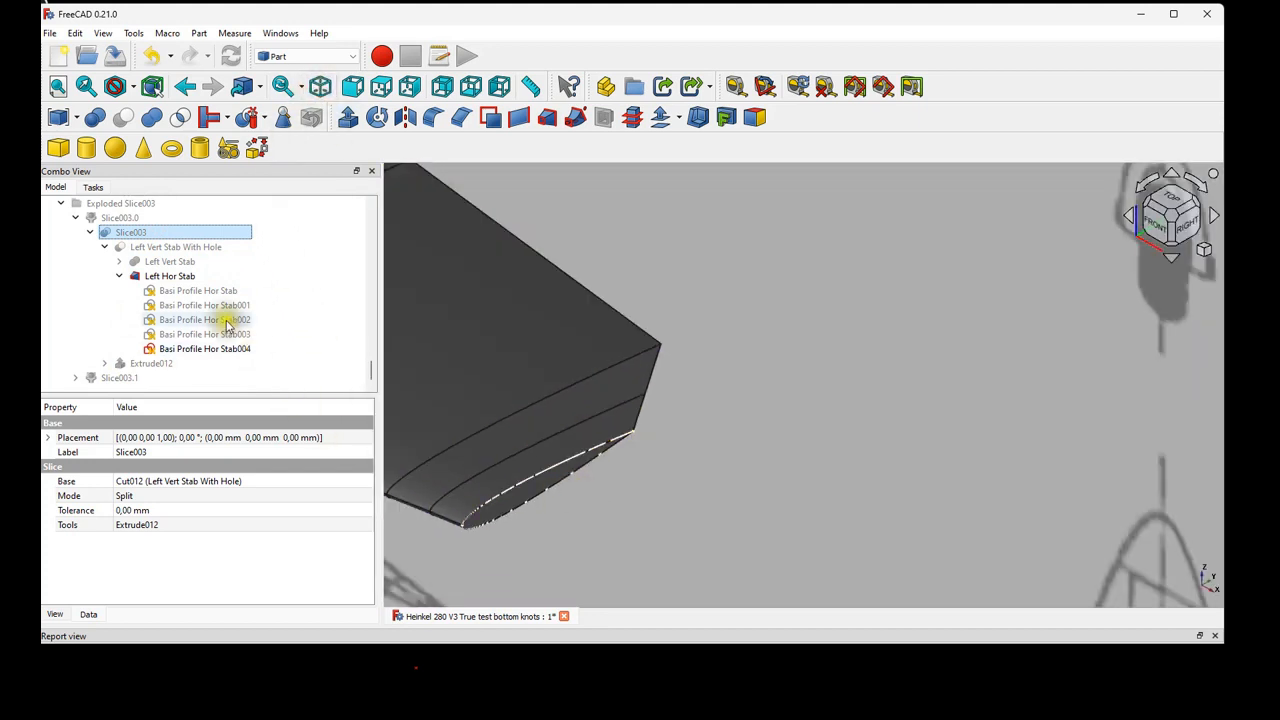
pyautogui.click(196, 262)
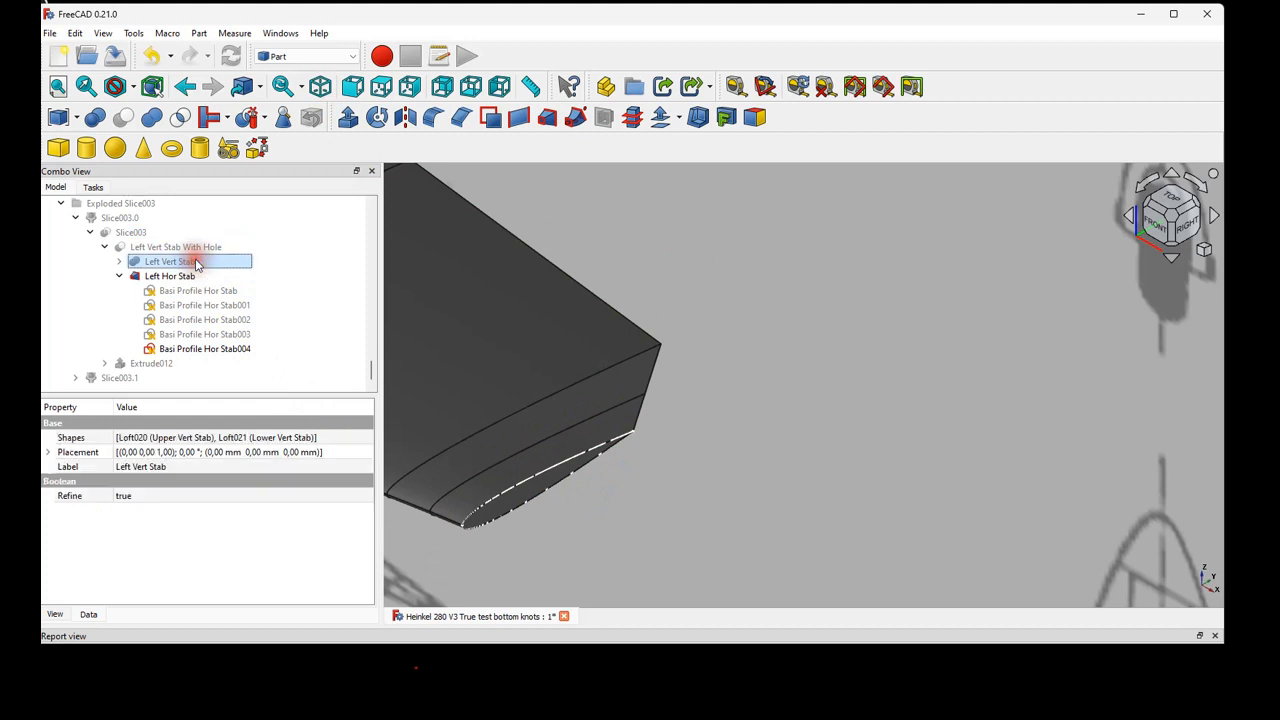
pyautogui.press('space')
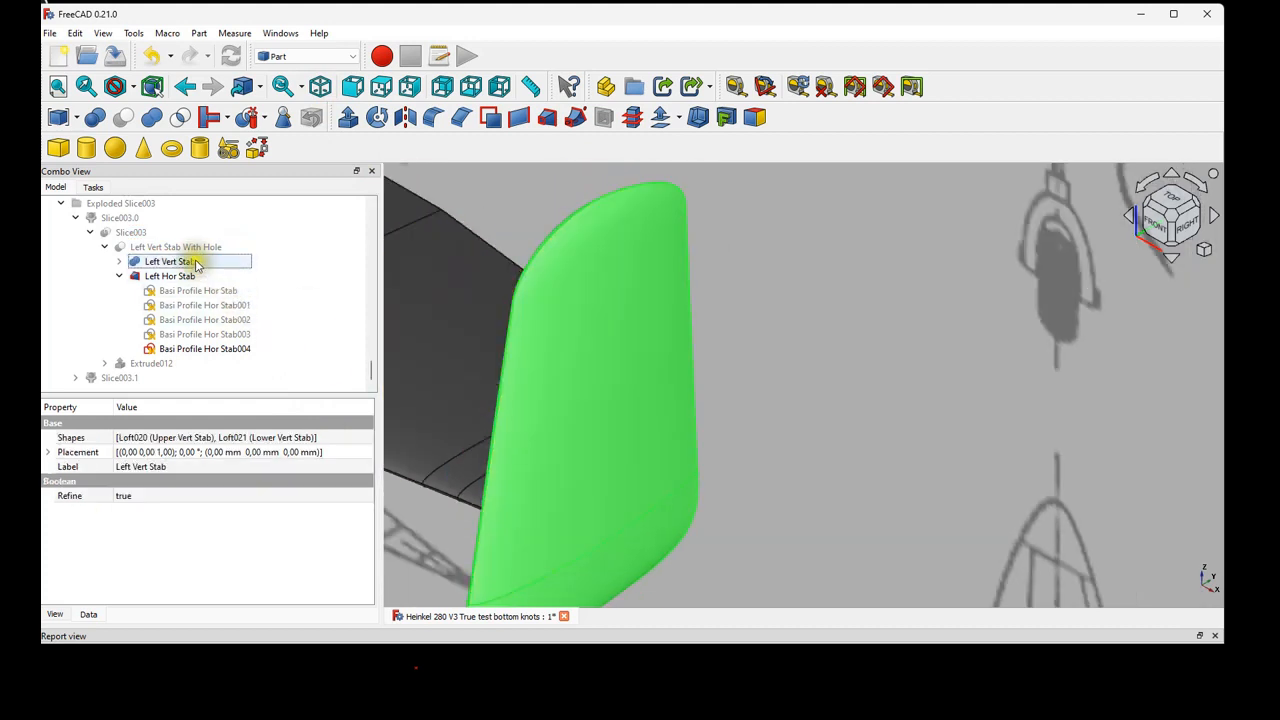
pyautogui.press('space')
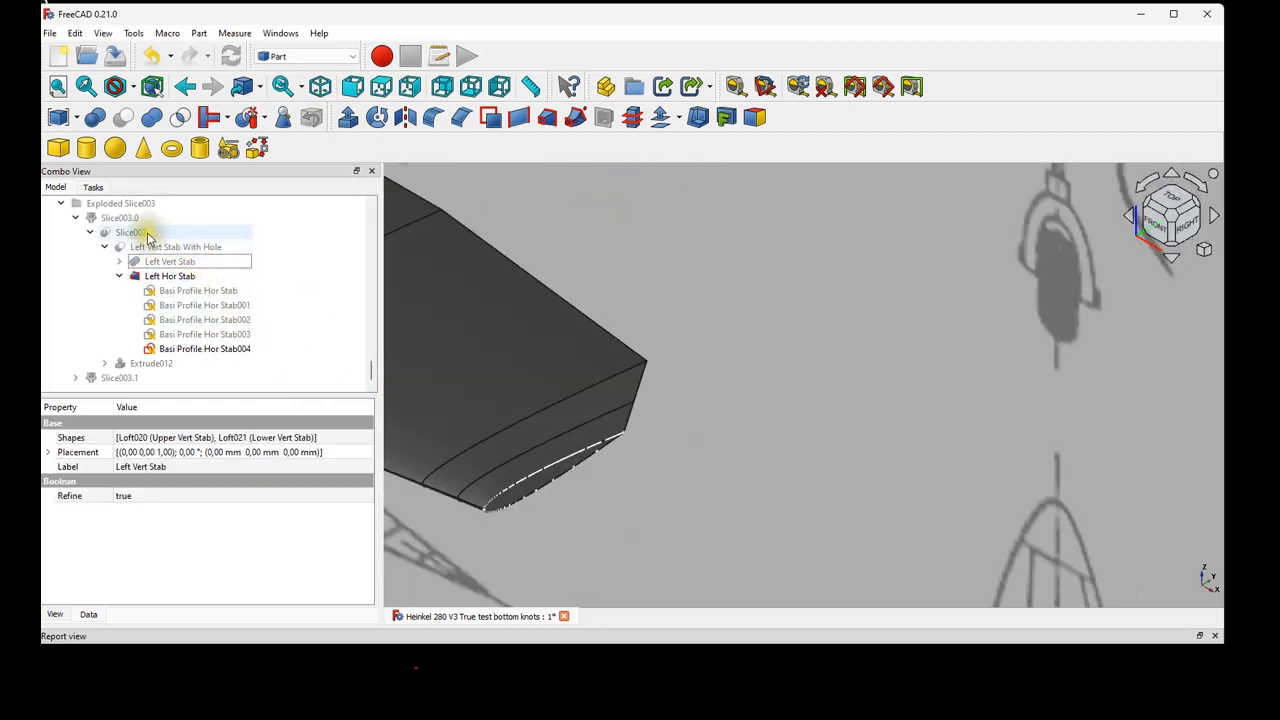
# Show the rudder piece Slice003.1 and inspect its position against the horizontal stabilizer's tip from above.
pyautogui.click(121, 379)
pyautogui.press('space')
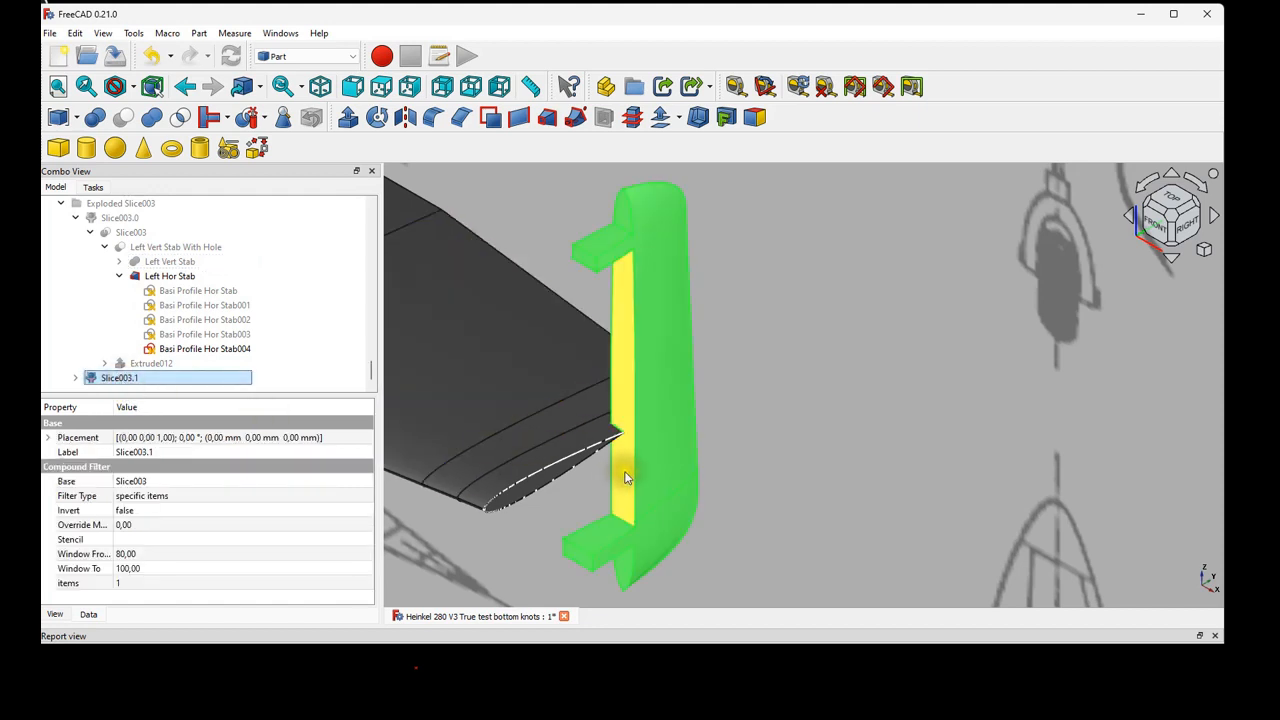
pyautogui.moveTo(644, 450)
pyautogui.mouseDown(button='middle')
pyautogui.moveTo(714, 466)
pyautogui.moveTo(774, 527)
pyautogui.moveTo(769, 511)
pyautogui.moveTo(743, 506)
pyautogui.mouseUp(button='middle')
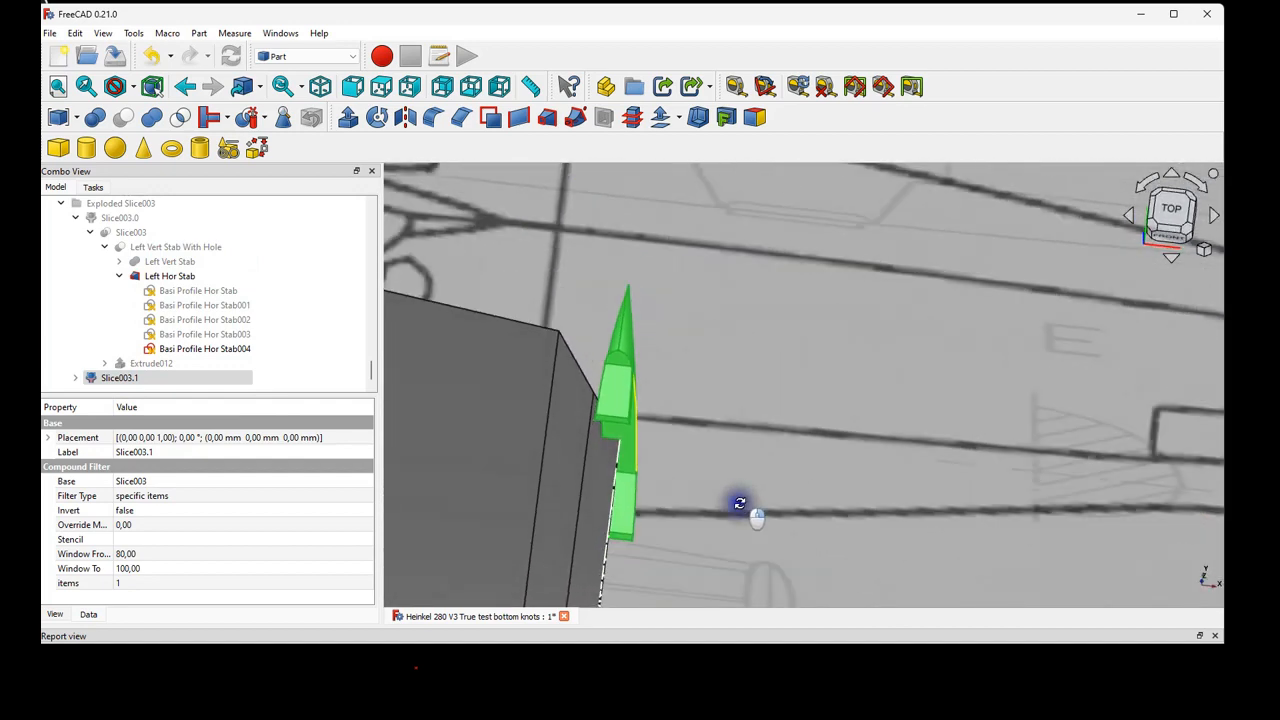
# Edit the Basi Profile Hor Stab004 sketch, move its trailing-edge control point forward to shorten the profile, and close the sketch.
pyautogui.doubleClick(200, 349)
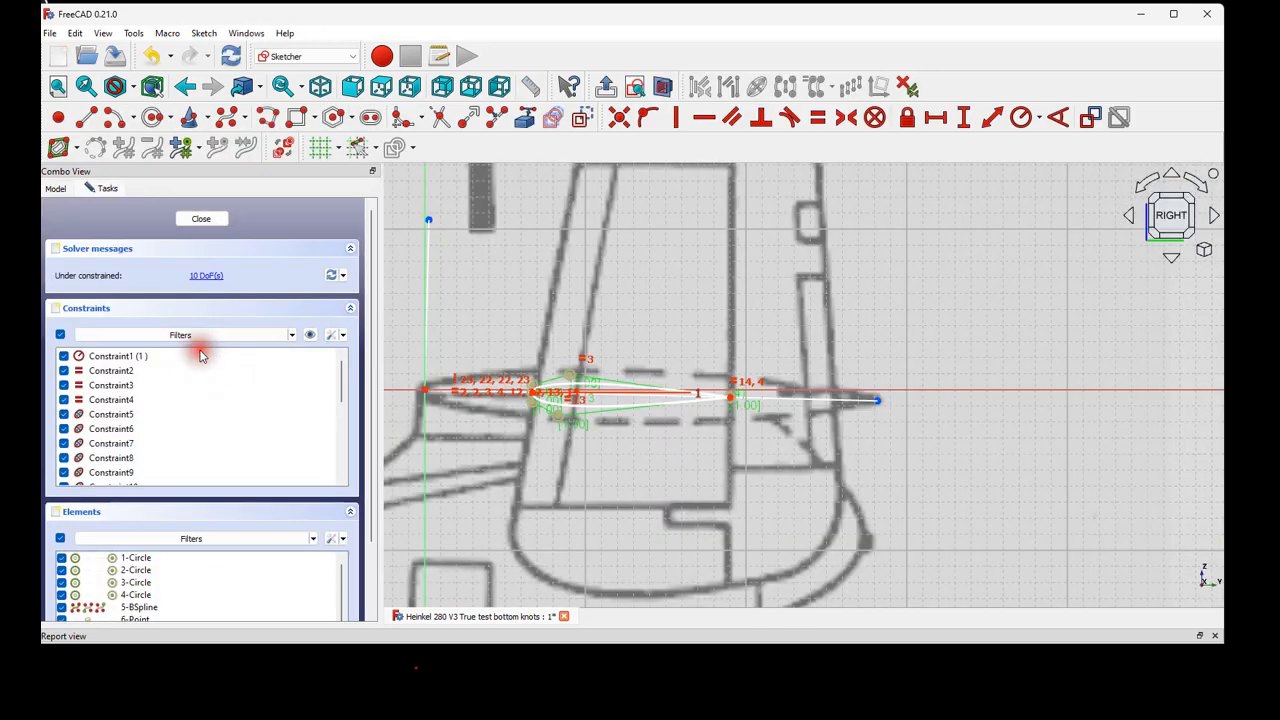
pyautogui.scroll(3, 742, 403)
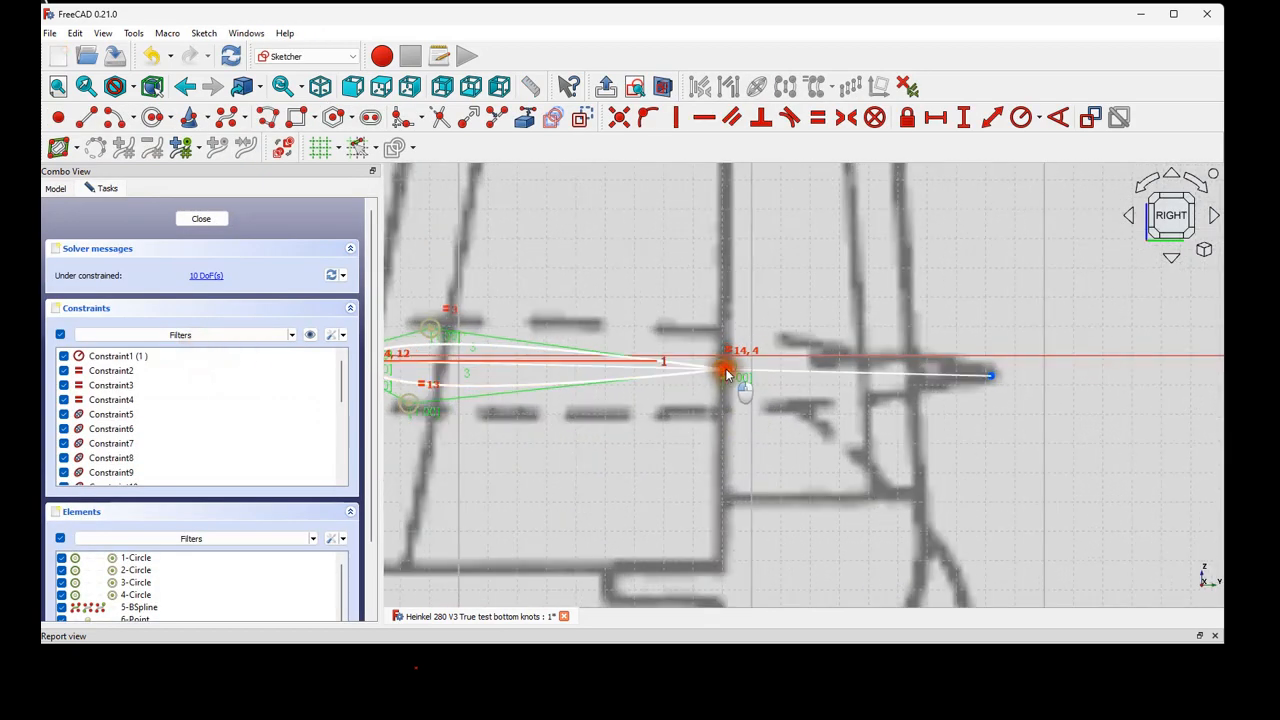
pyautogui.moveTo(727, 372); pyautogui.dragTo(652, 367)
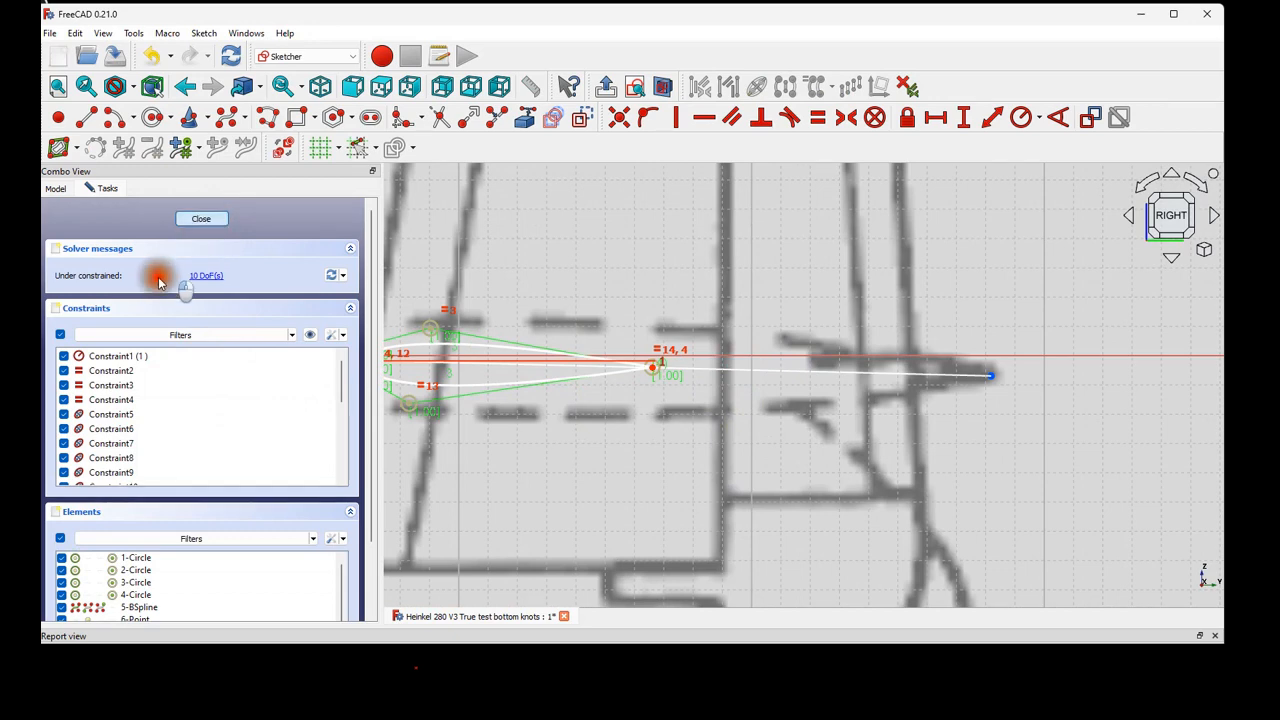
pyautogui.click(323, 88)
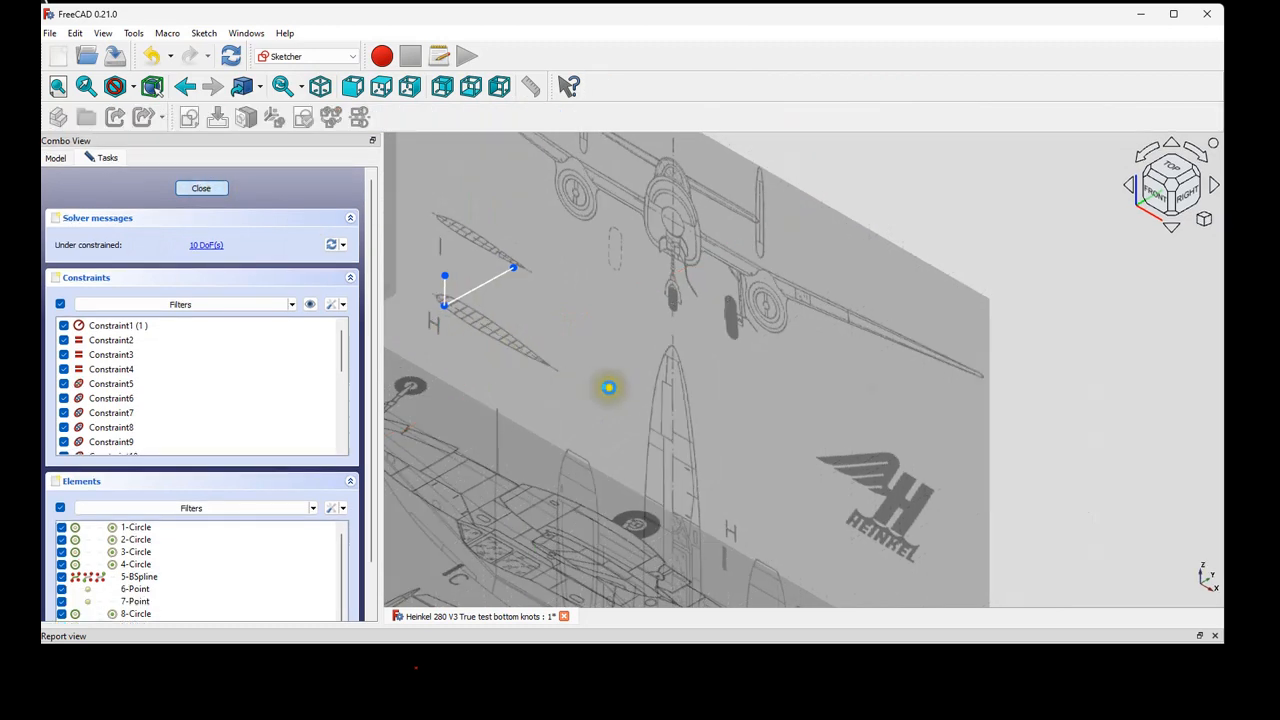
pyautogui.click(555, 390)
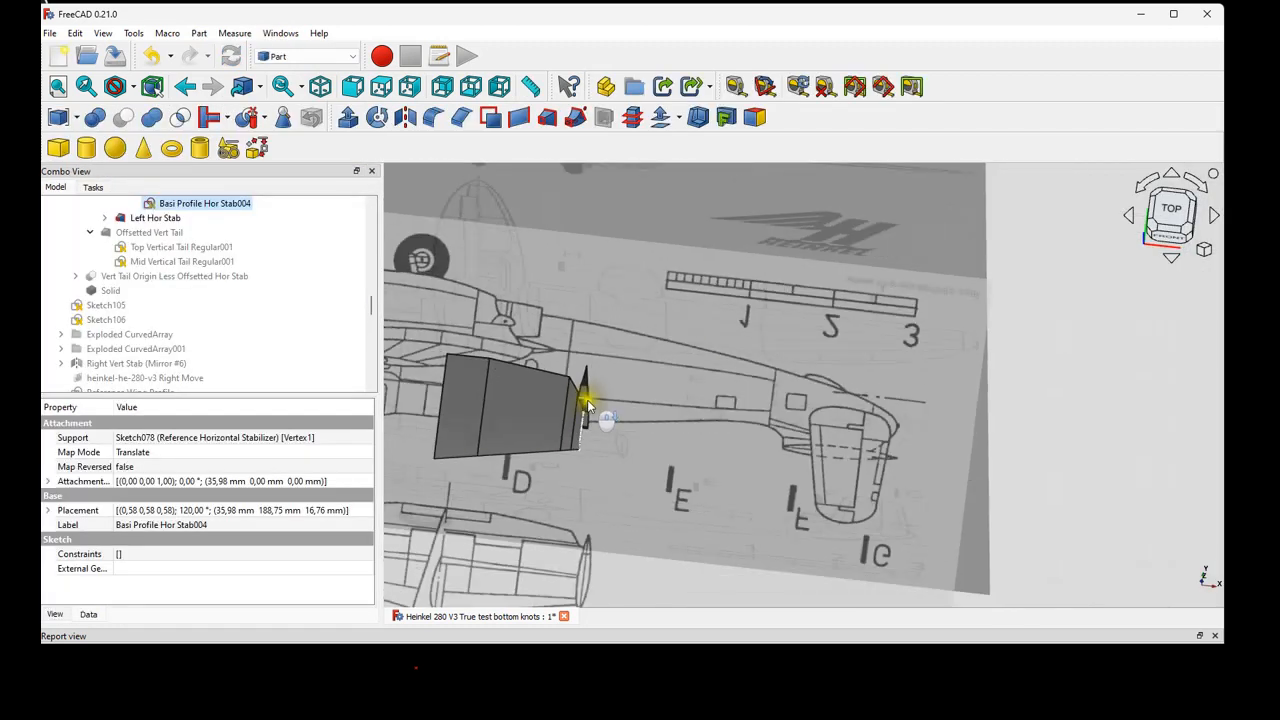
# Check the rudder clearance from above, then reopen Basi Profile Hor Stab004 and move its trailing-edge point slightly further forward.
pyautogui.scroll(6, 597, 432)
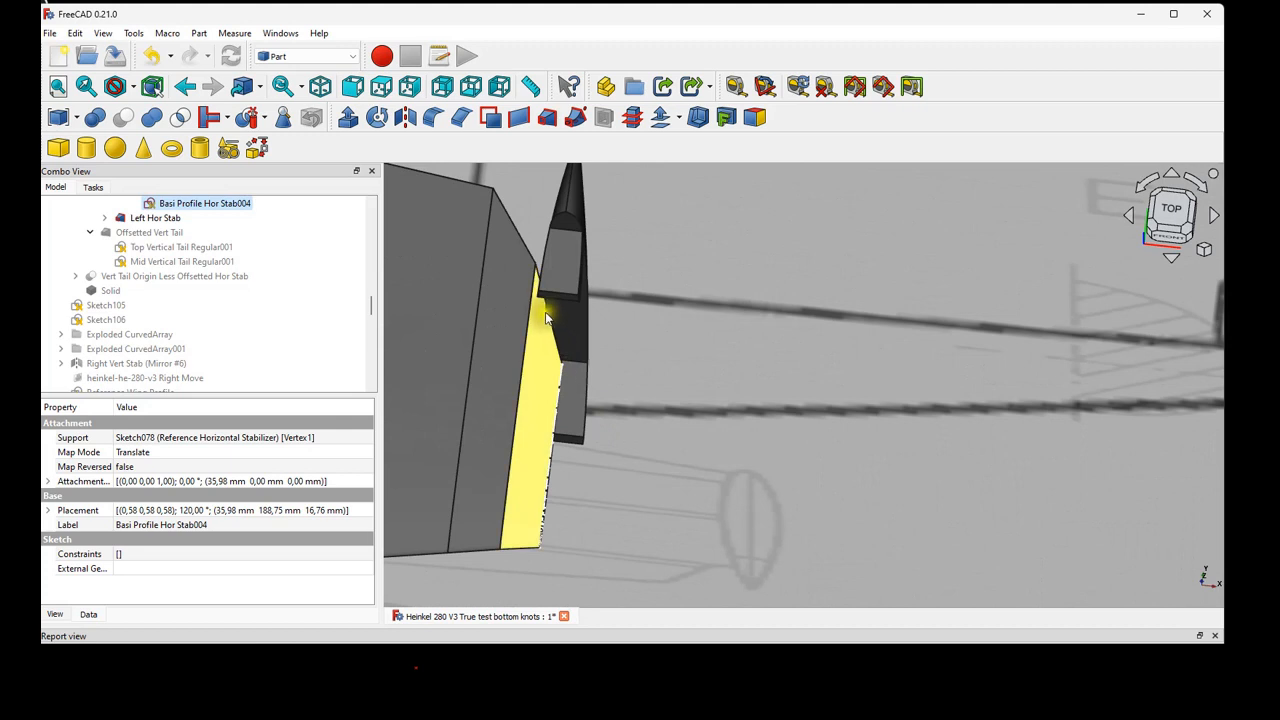
pyautogui.scroll(2, 577, 348)
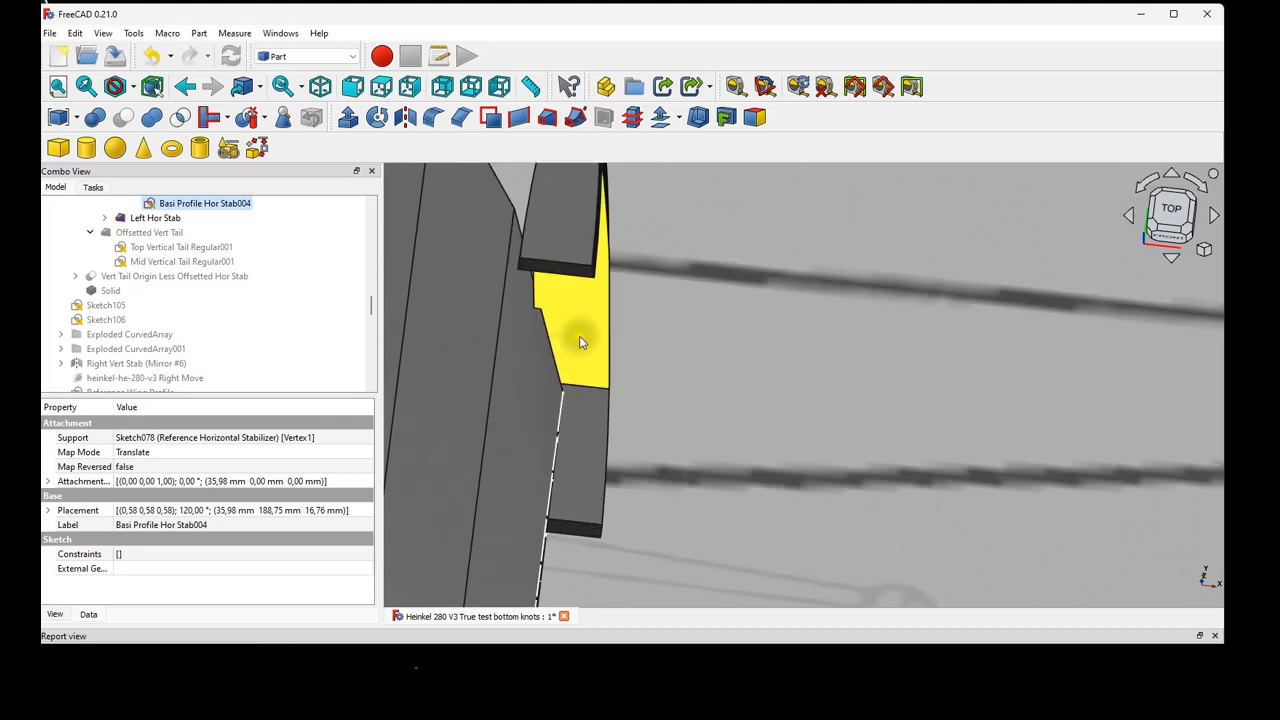
pyautogui.click(383, 87)
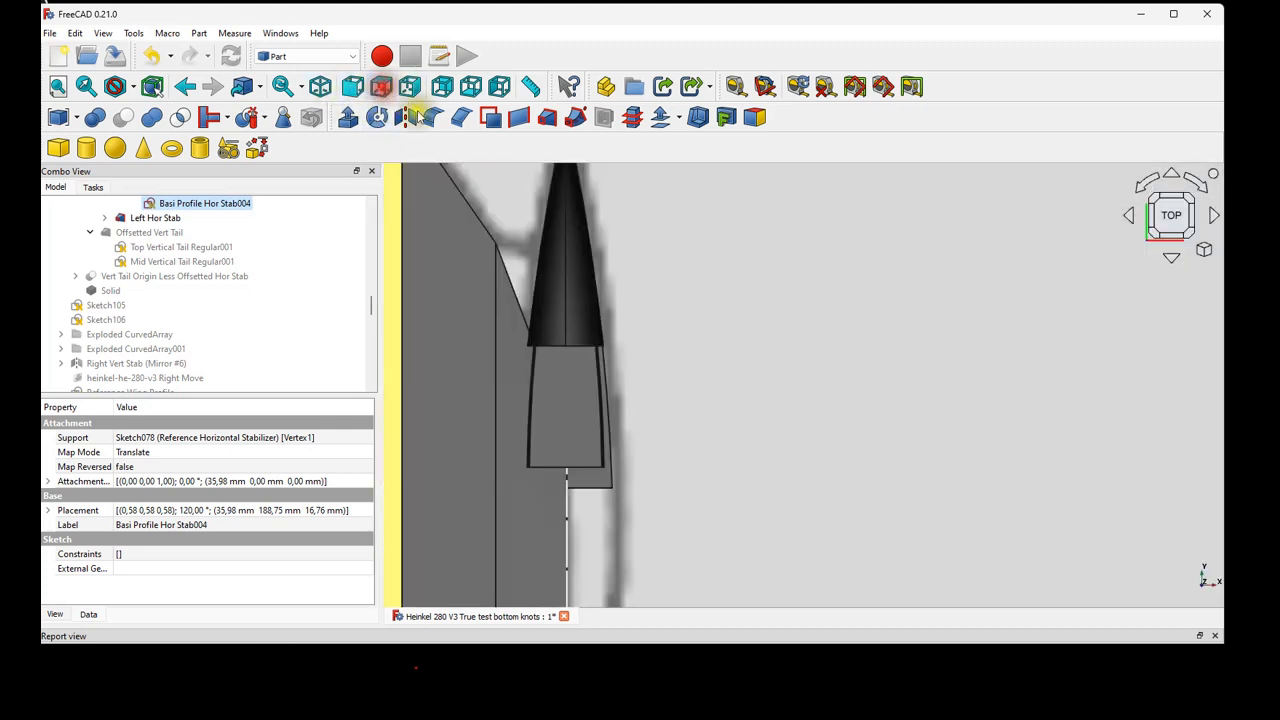
pyautogui.scroll(2, 557, 348)
pyautogui.scroll(2, 567, 330)
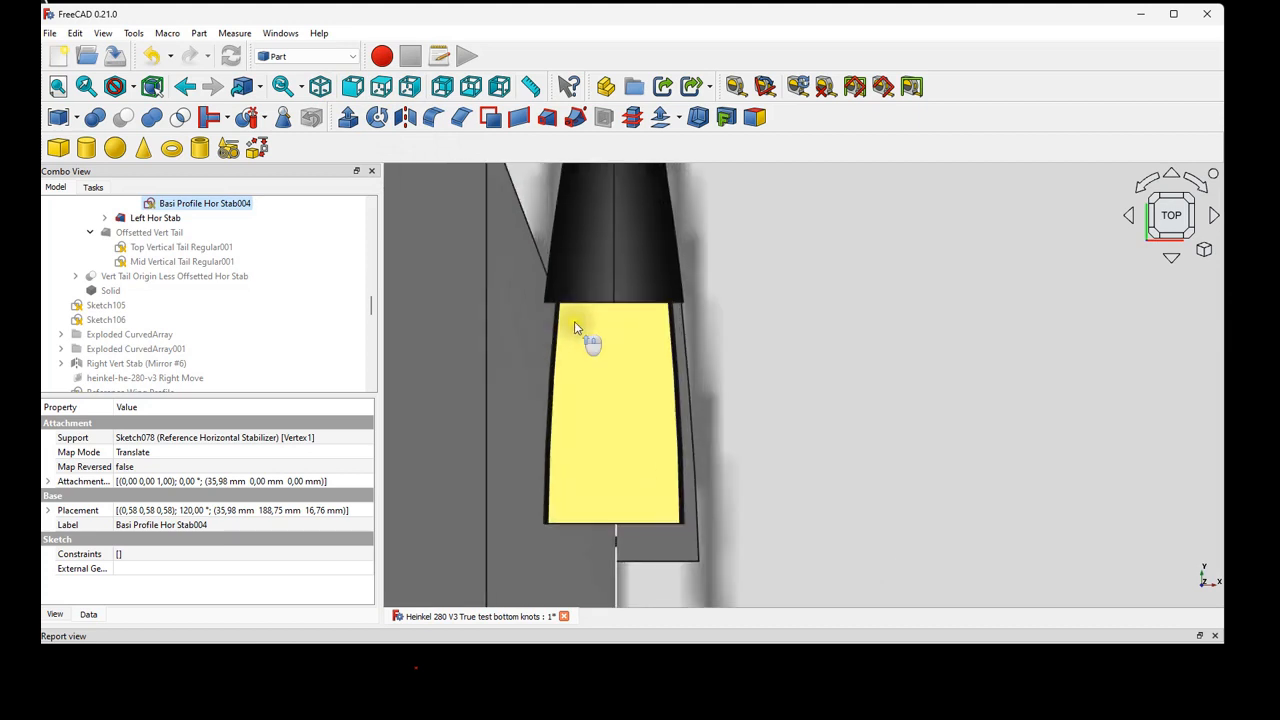
pyautogui.scroll(-4, 306, 329)
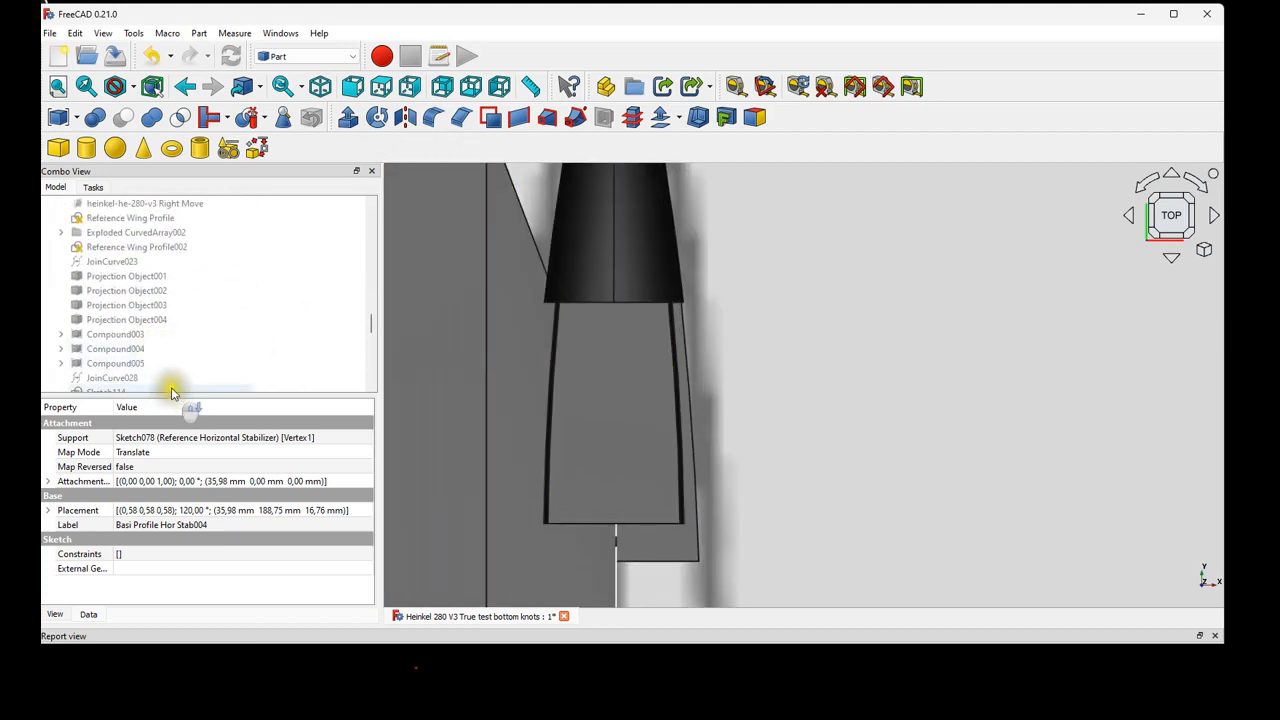
pyautogui.scroll(-3, 172, 385)
pyautogui.doubleClick(194, 347)
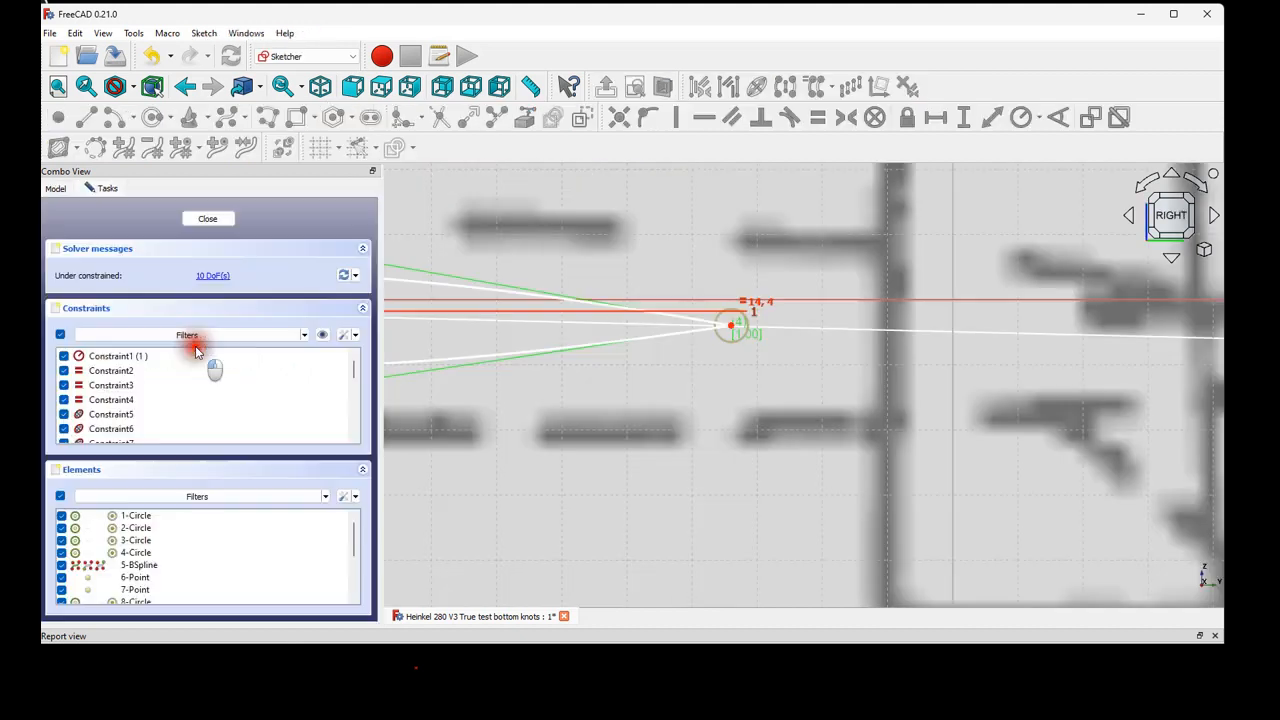
pyautogui.scroll(2, 735, 325)
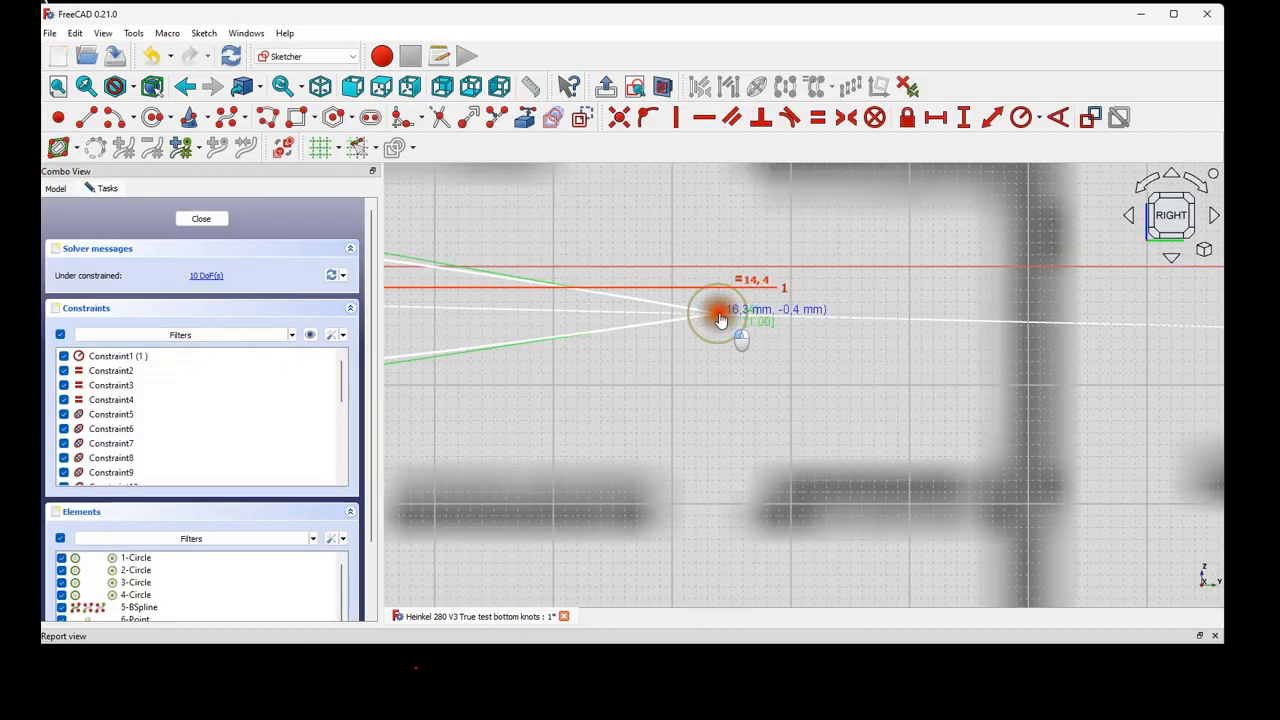
pyautogui.moveTo(720, 318); pyautogui.dragTo(688, 316)
pyautogui.click(222, 220)
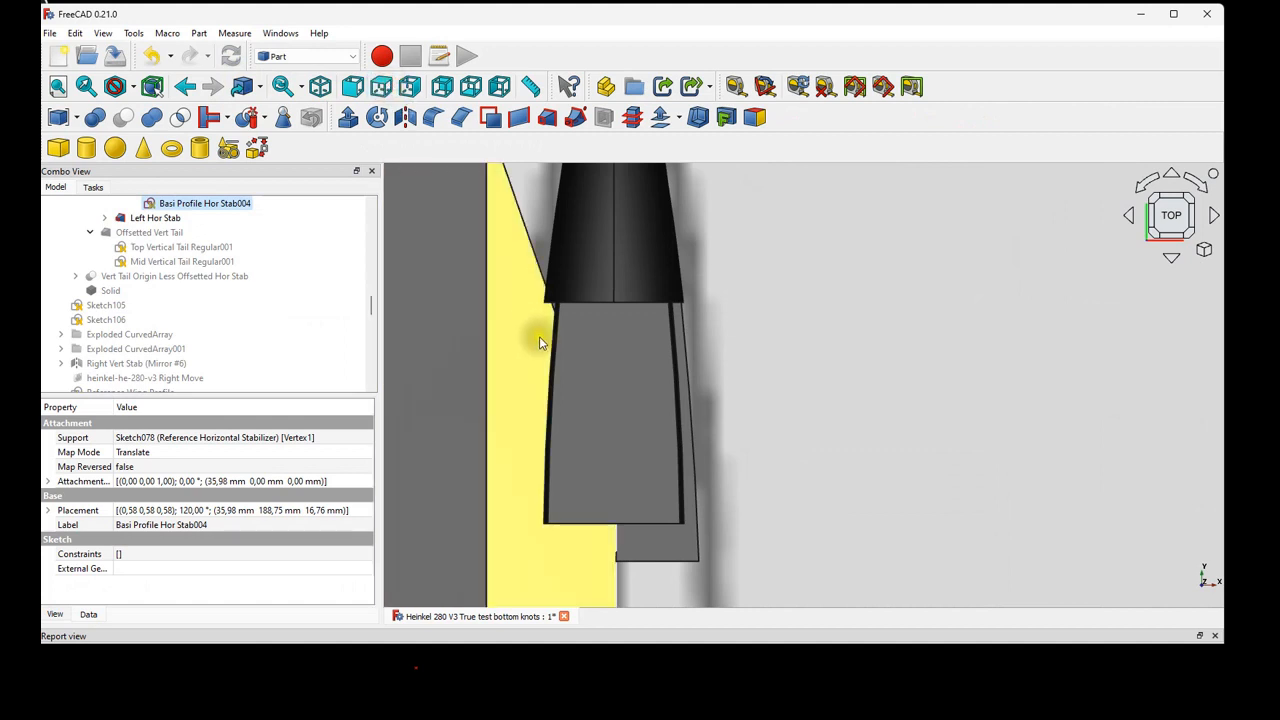
# Examine the clearance between the horizontal stabilizer's trailing corner and the rudder in the top view.
pyautogui.scroll(5, 545, 320)
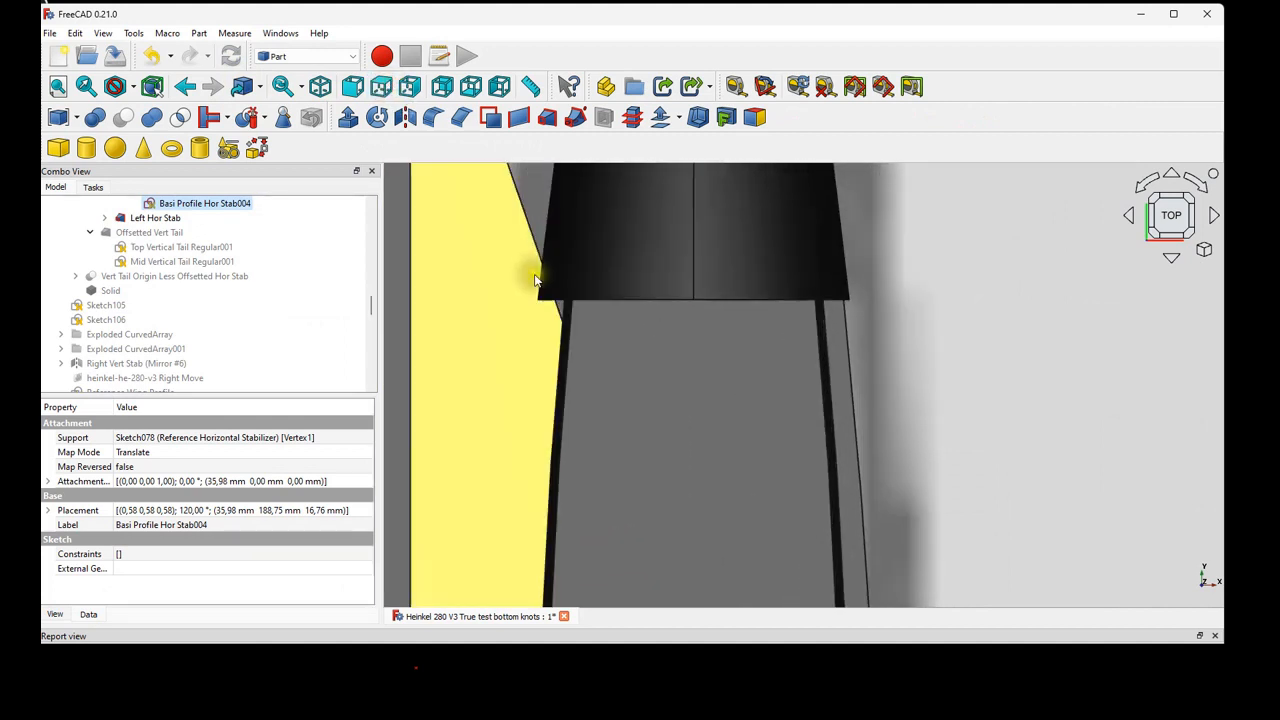
pyautogui.scroll(-4, 555, 320)
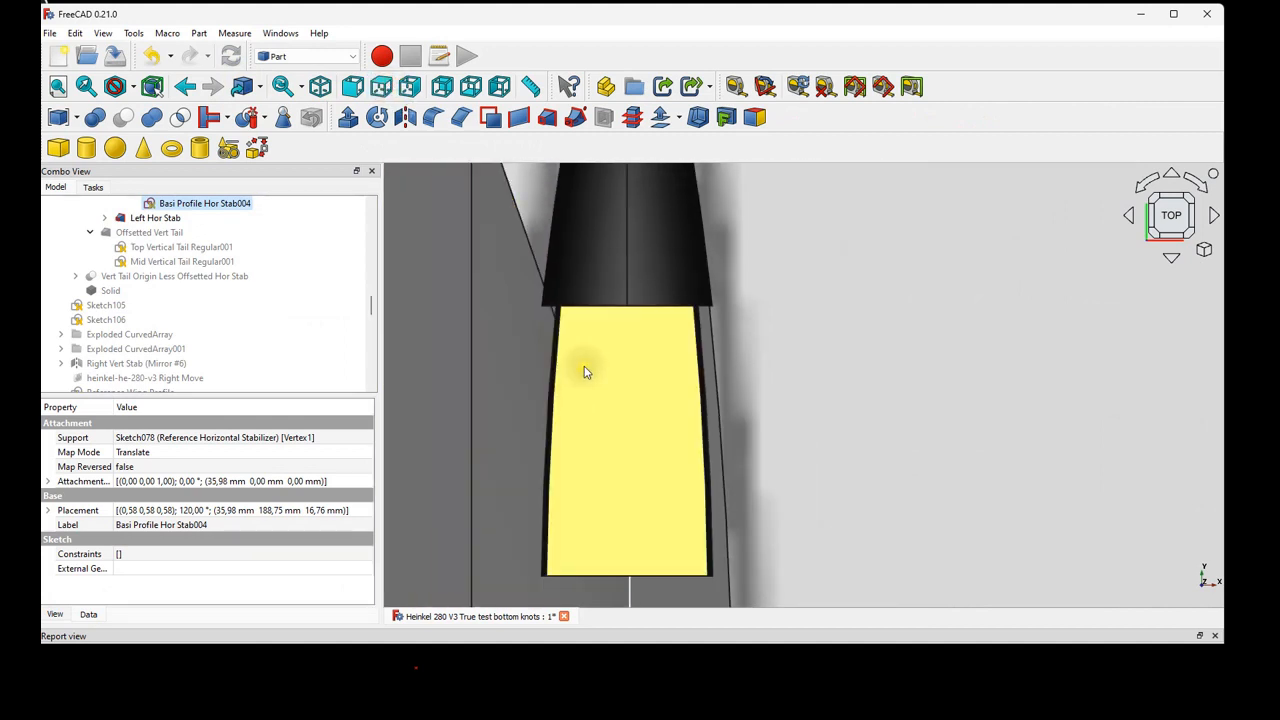
pyautogui.scroll(3, 530, 320)
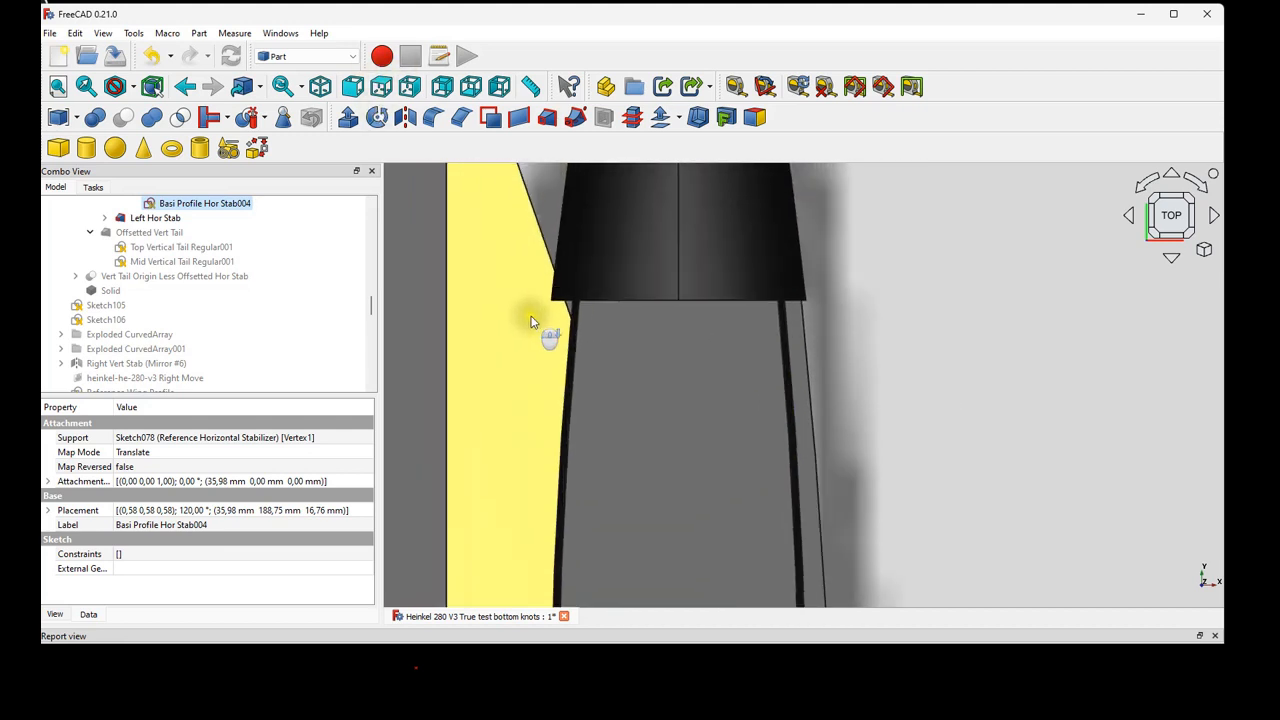
# Check the gap between the shortened horizontal stabilizer tip and the front of the rudder from above.
pyautogui.scroll(-5, 531, 322)
pyautogui.scroll(2, 525, 335)
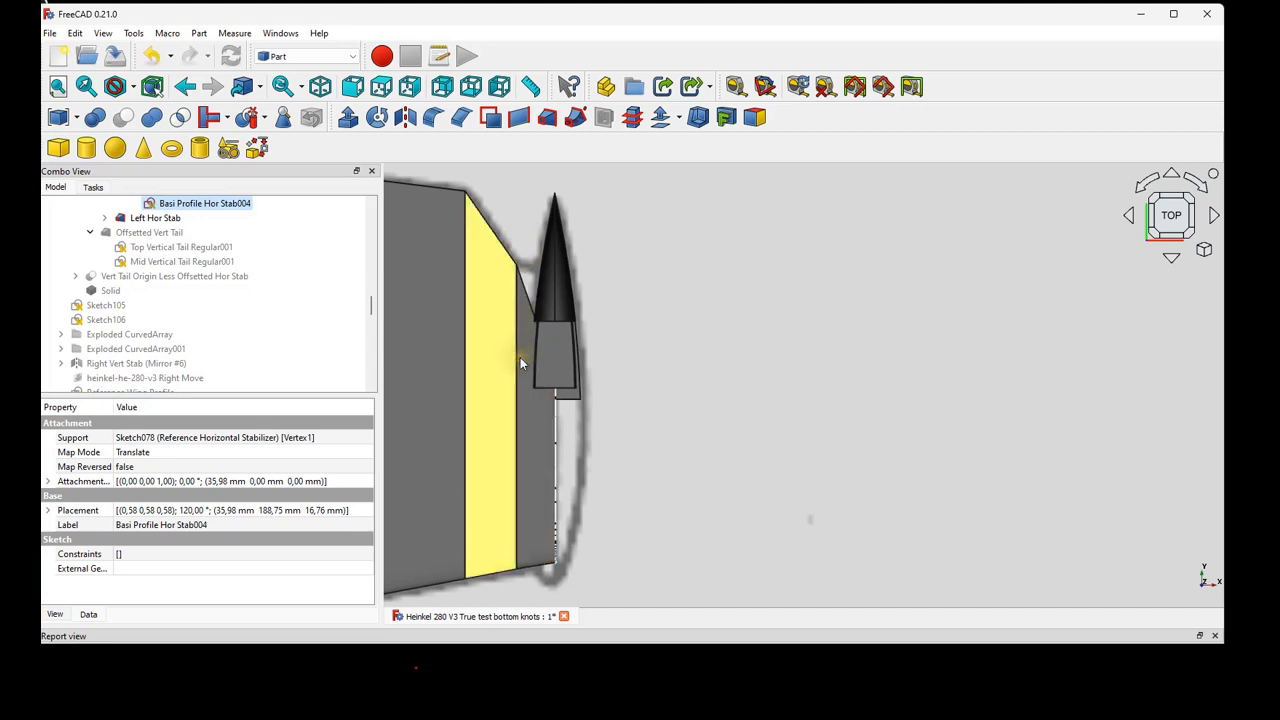
pyautogui.scroll(-3, 520, 358)
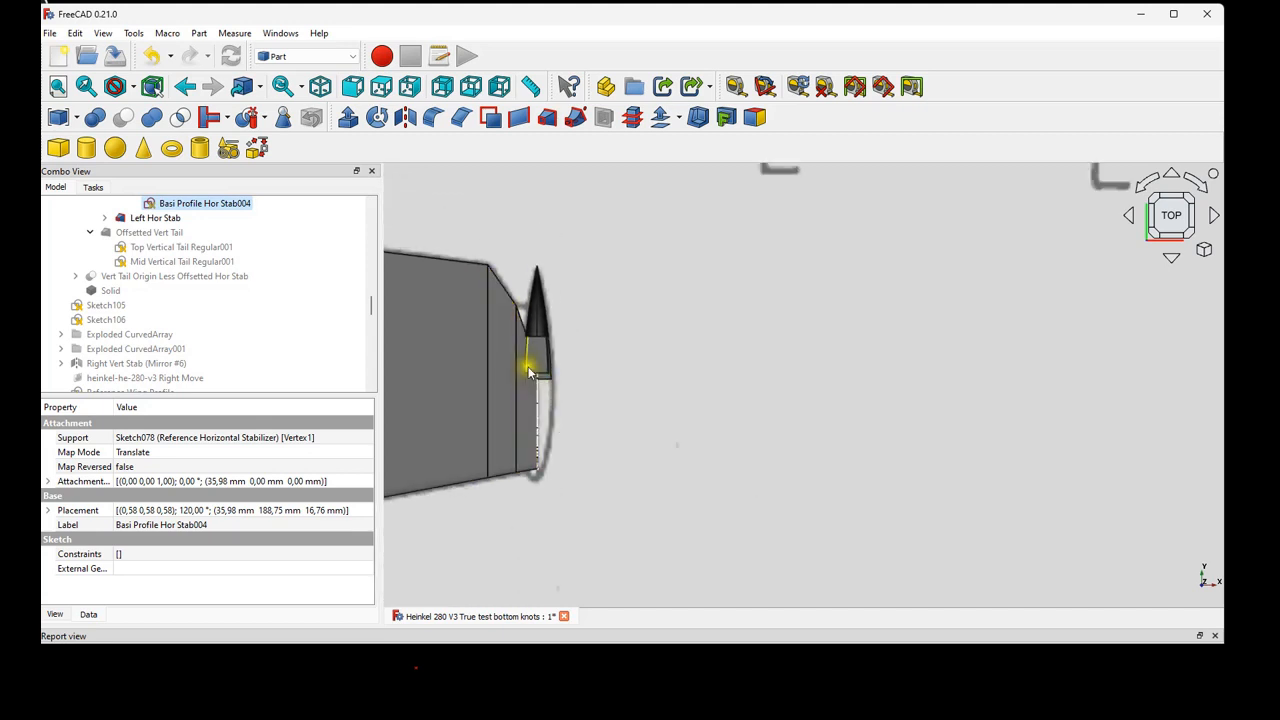
pyautogui.scroll(6, 525, 353)
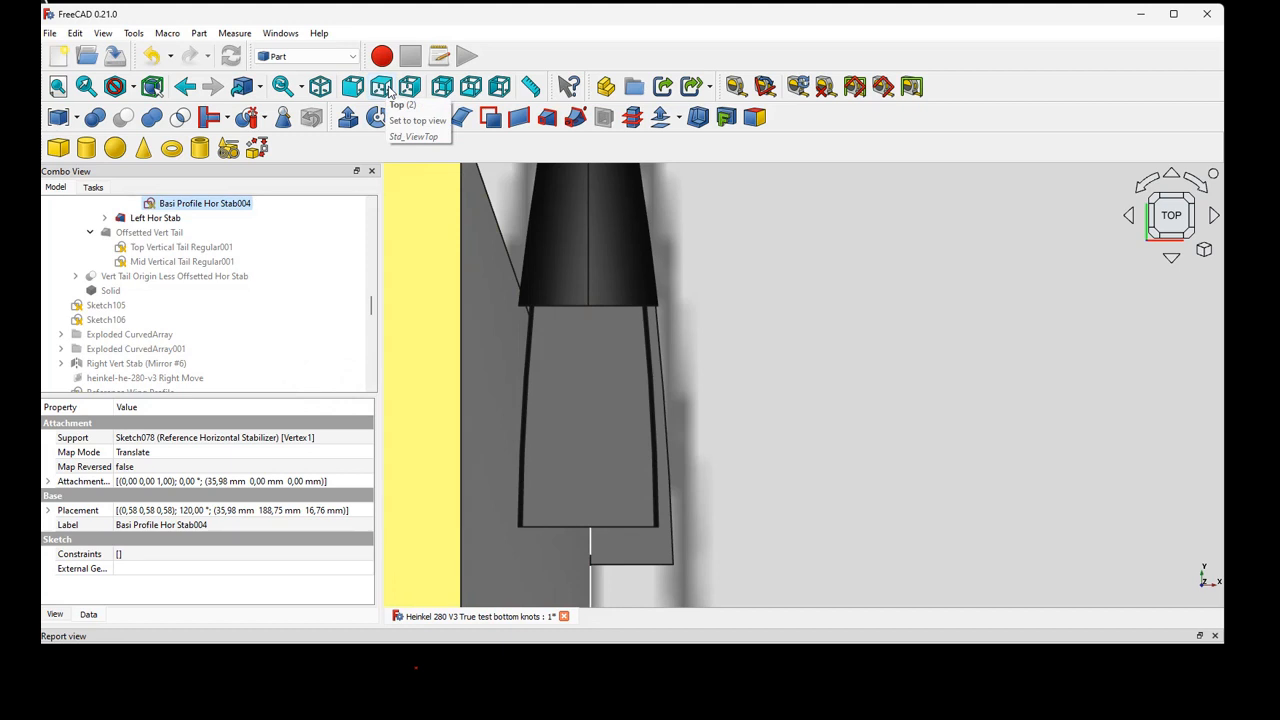
pyautogui.scroll(-4, 251, 317)
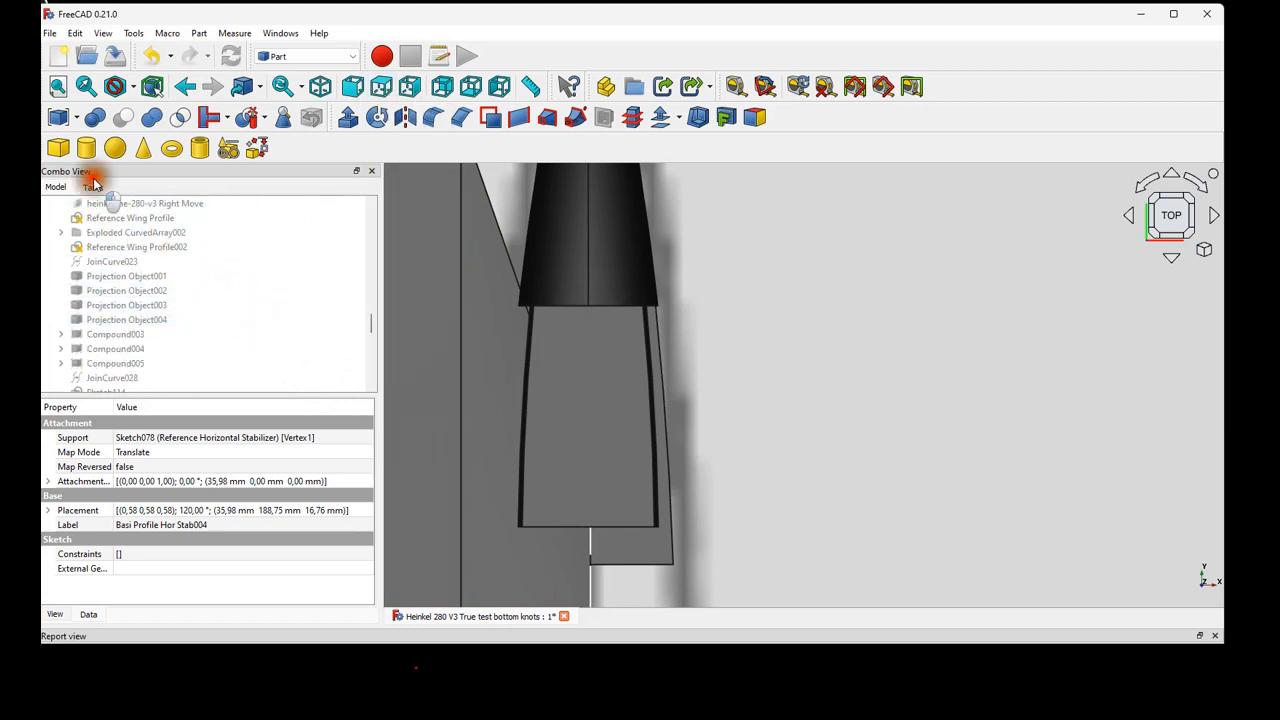
pyautogui.click(93, 188)
pyautogui.click(55, 187)
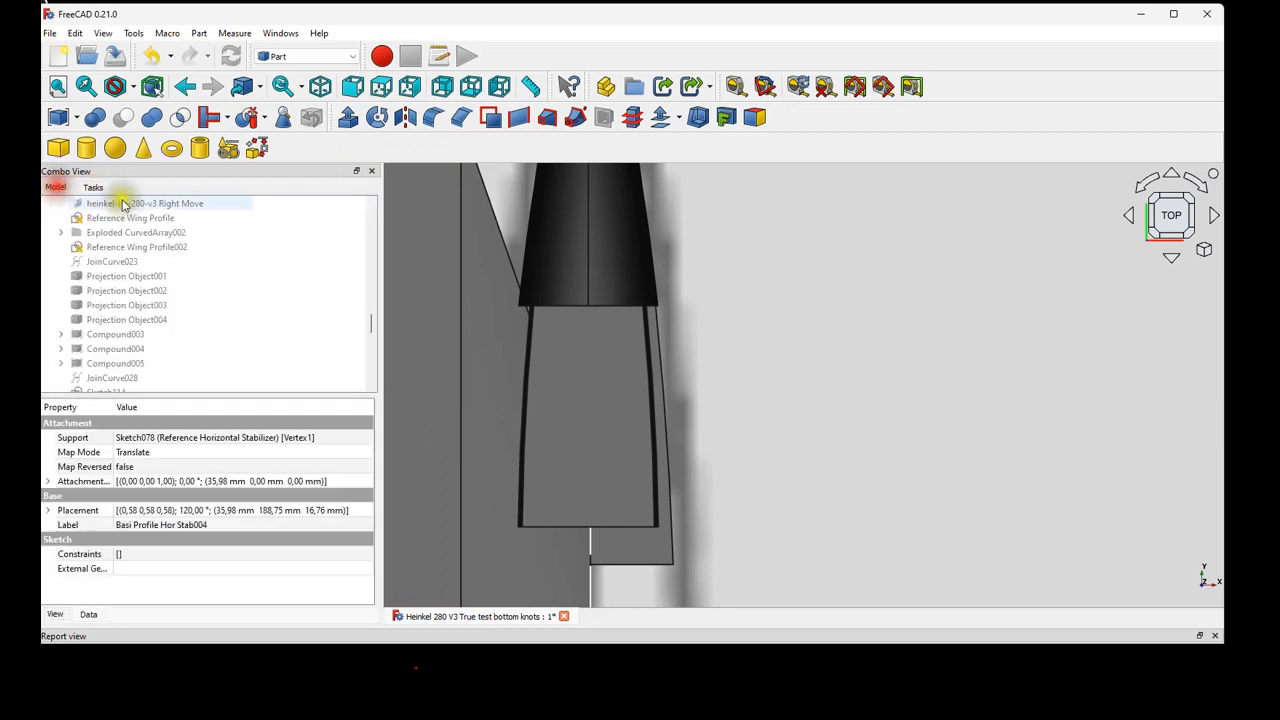
pyautogui.scroll(-2, 512, 410)
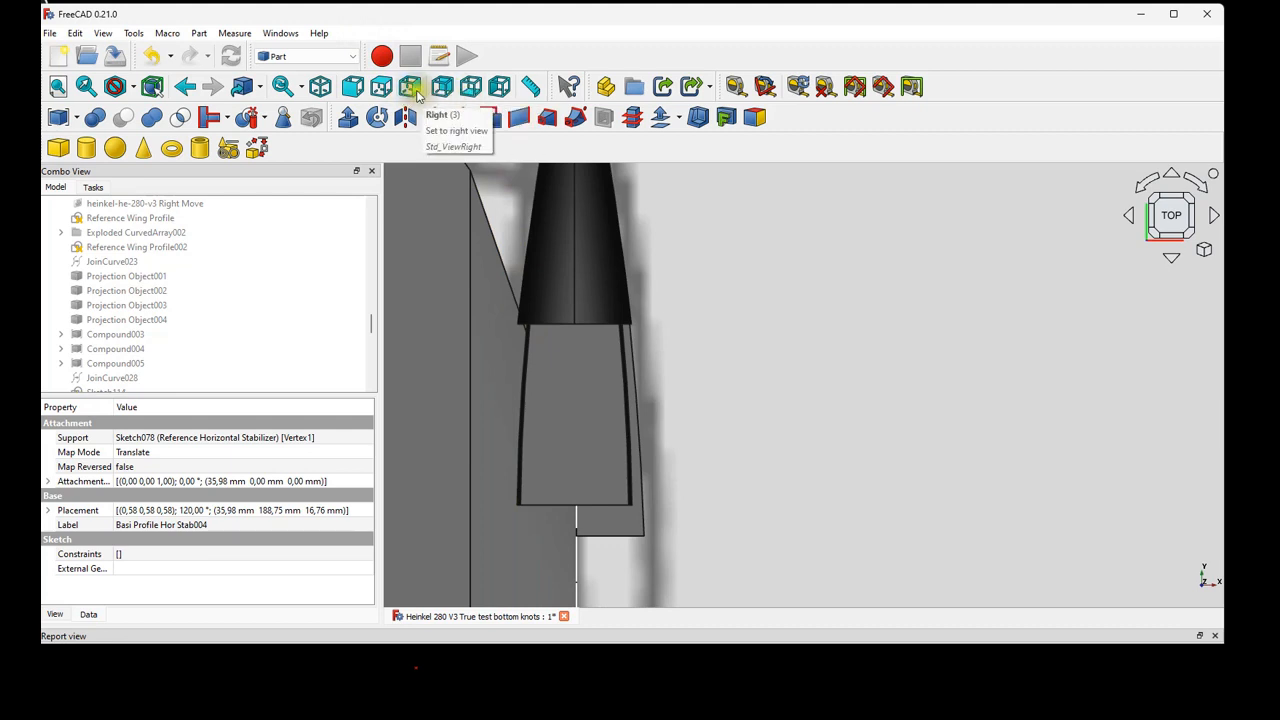
# Fillet the outer vertical front edge of the rudder Slice003.1 (Edge19) with a constant radius of 0.30 mm.
pyautogui.click(320, 86)
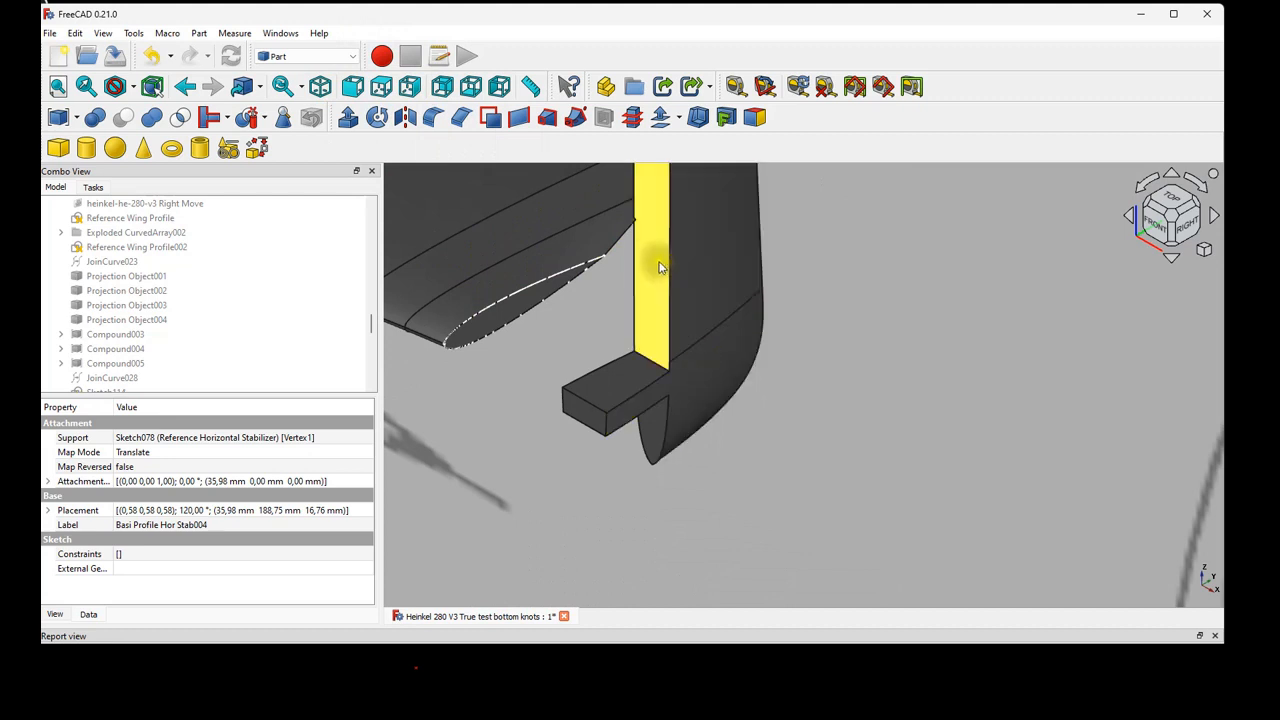
pyautogui.moveTo(640, 256); pyautogui.dragTo(526, 498, button='middle')
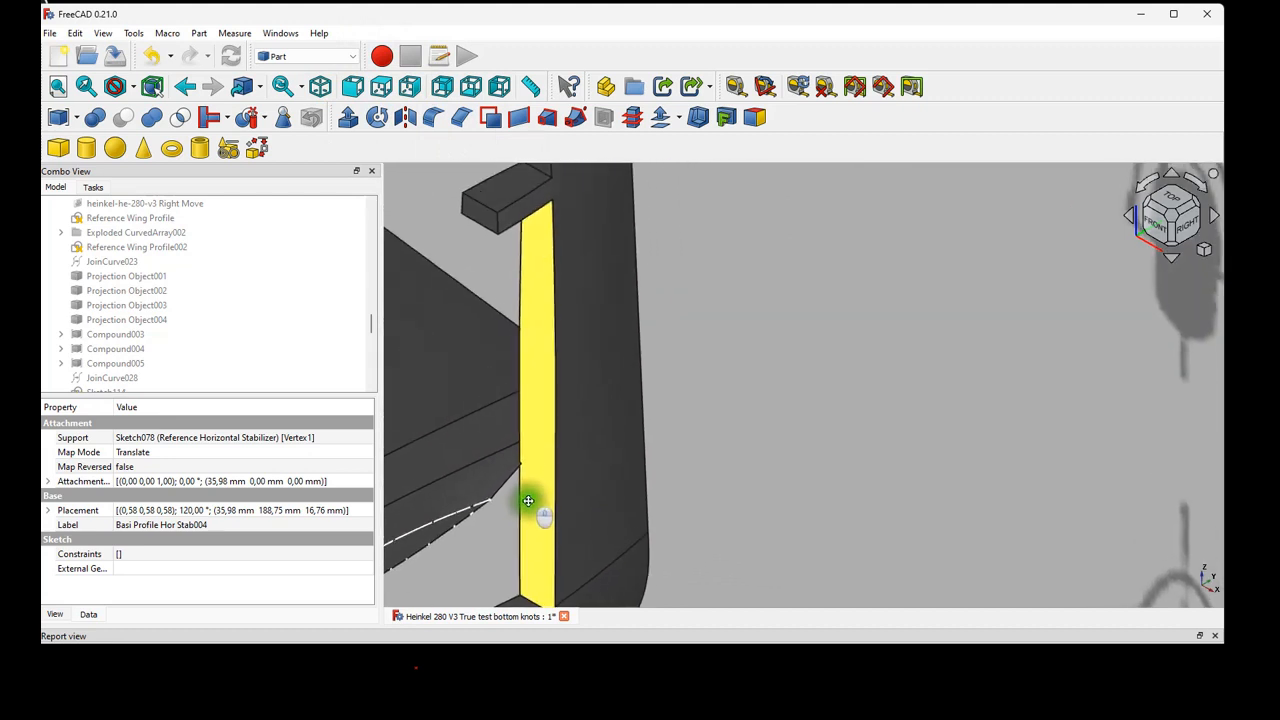
pyautogui.click(563, 374)
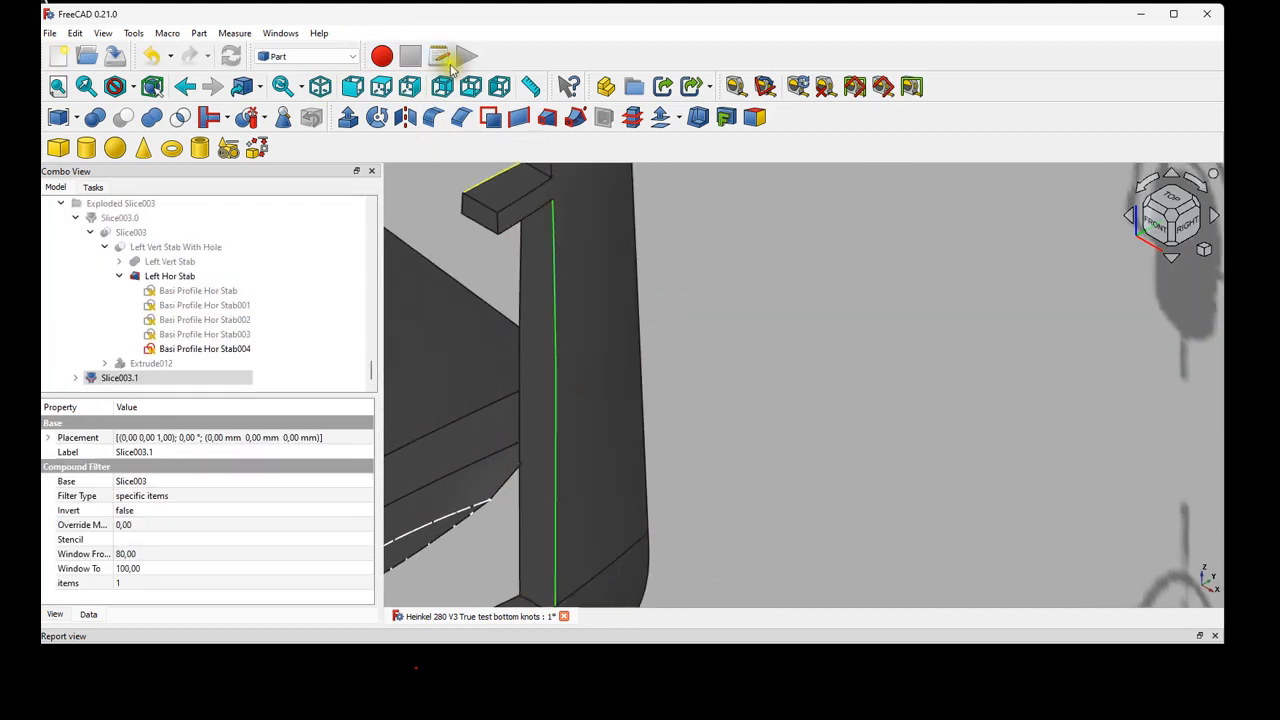
pyautogui.click(571, 273)
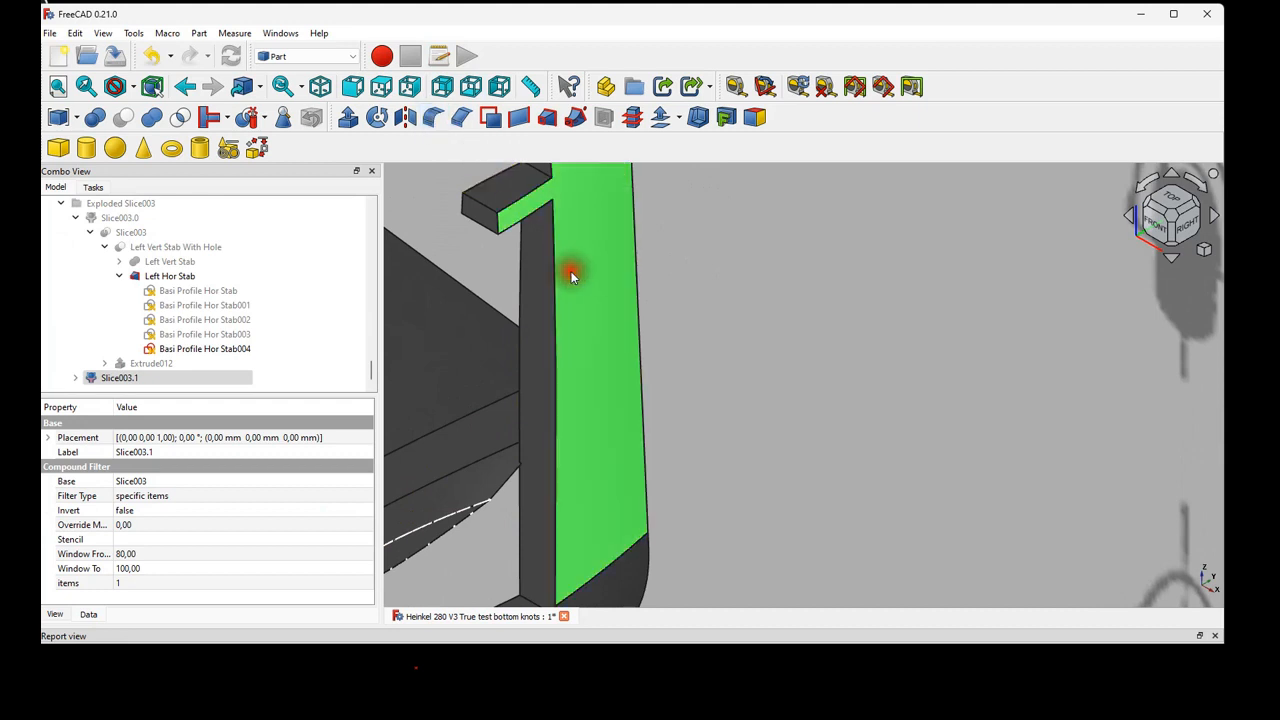
pyautogui.click(433, 118)
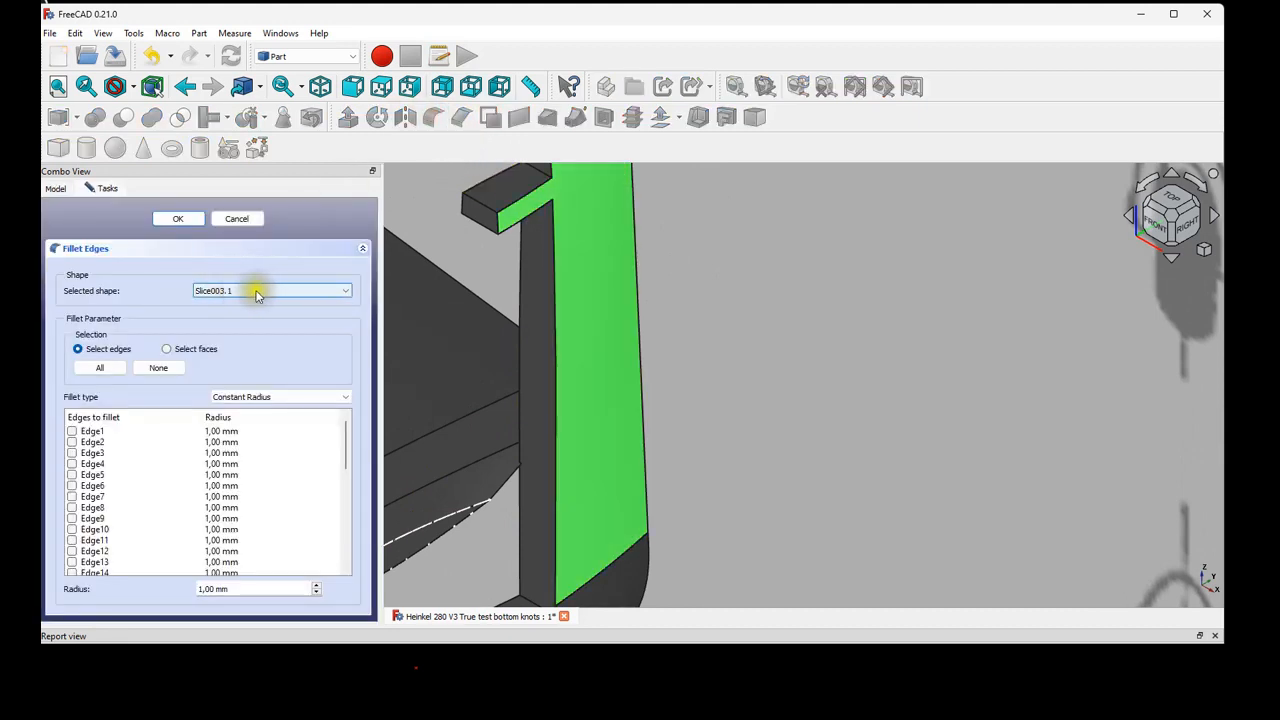
pyautogui.scroll(-5, 257, 497)
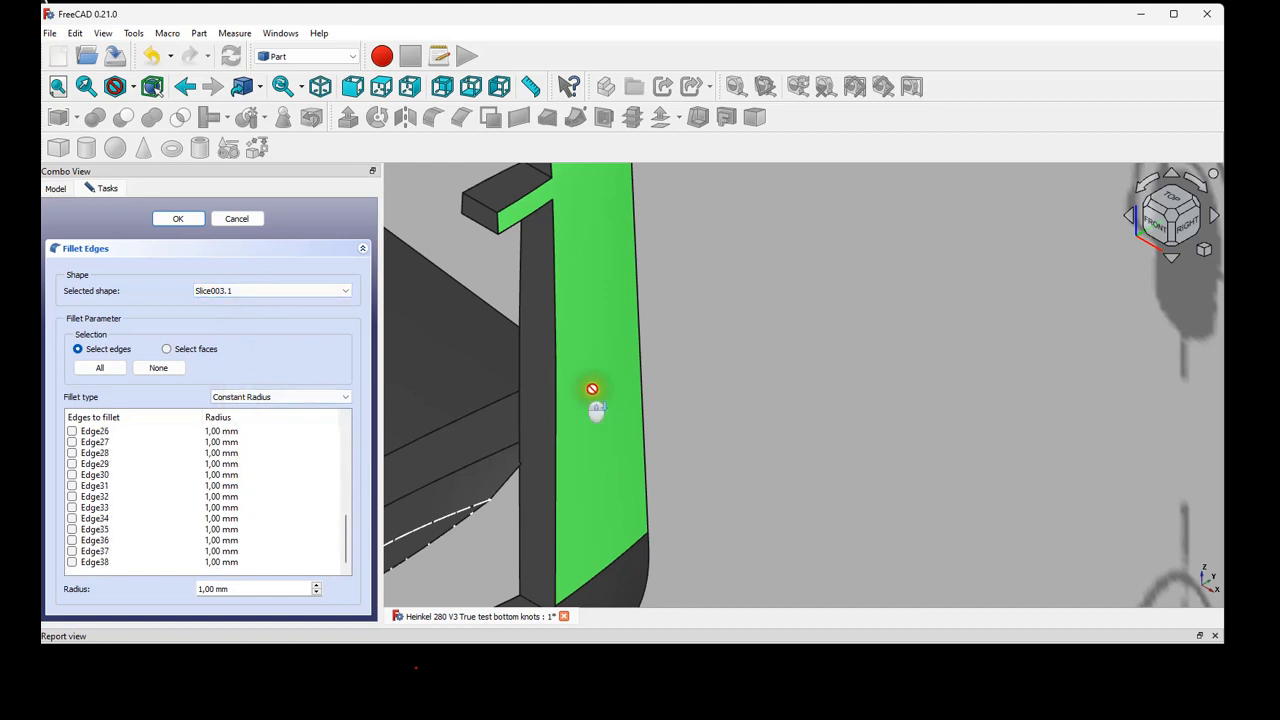
pyautogui.click(562, 402)
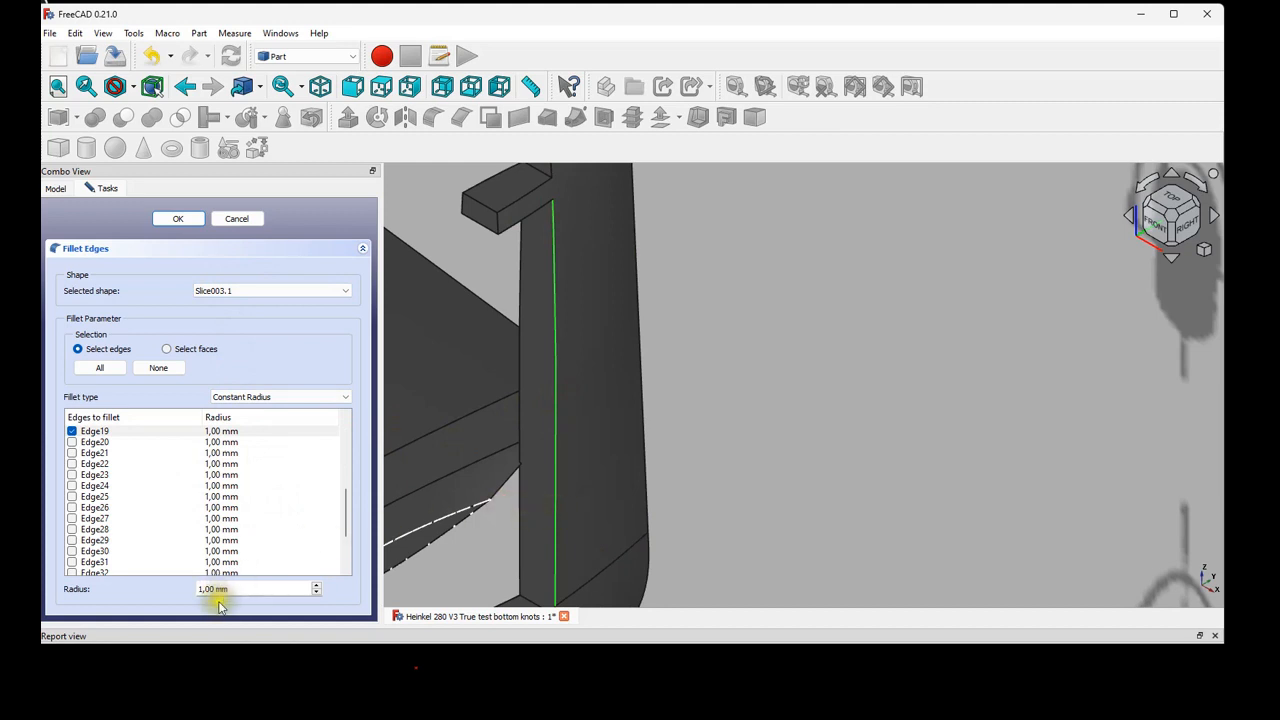
pyautogui.moveTo(220, 588); pyautogui.dragTo(187, 589)
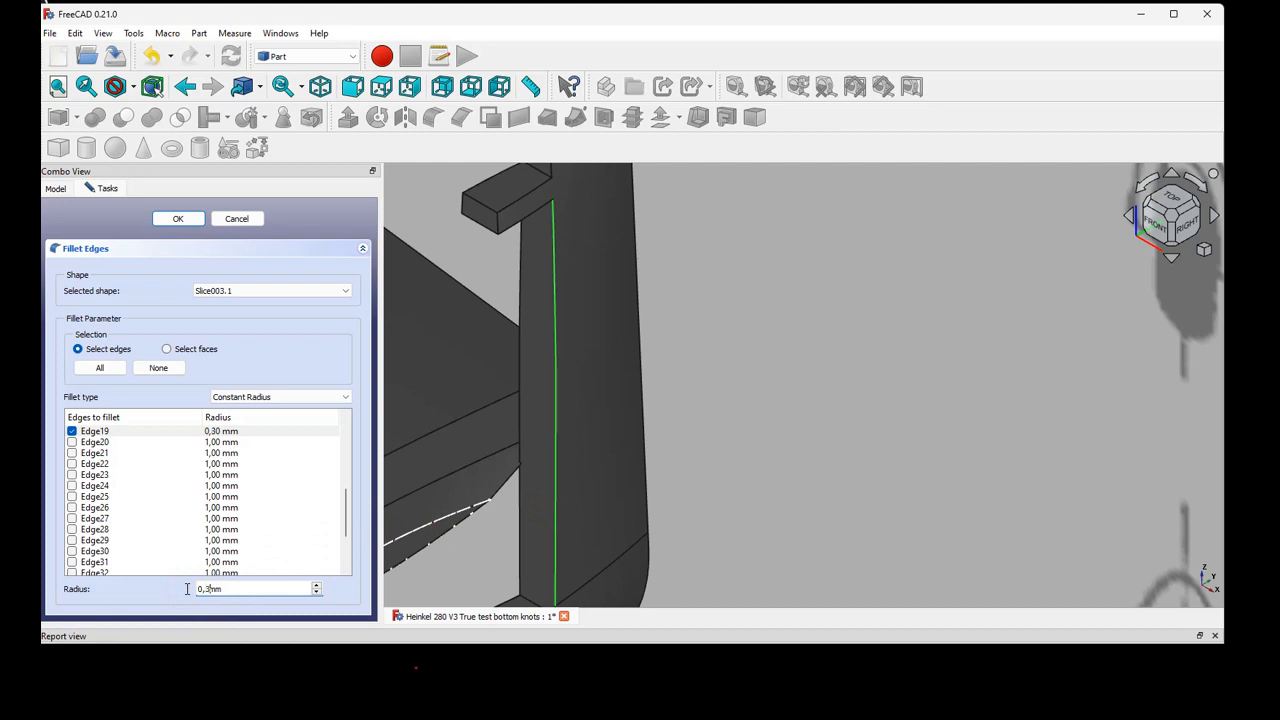
pyautogui.press('Return')
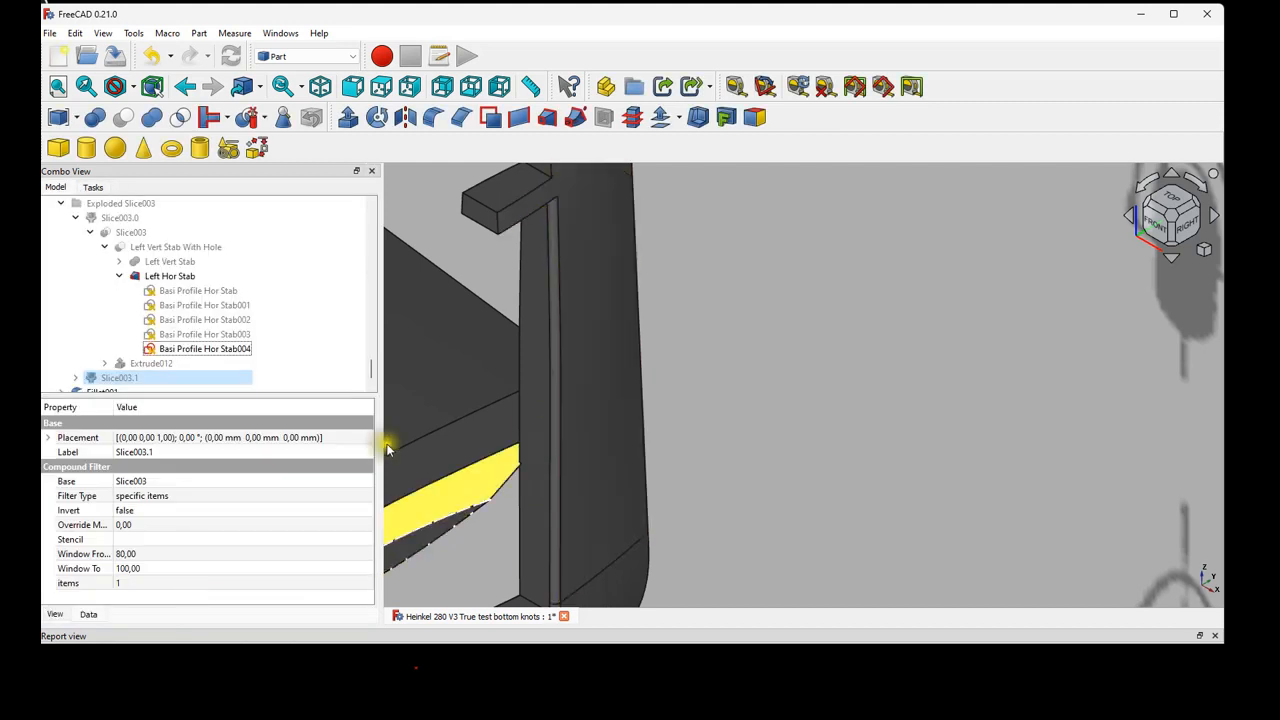
# Edit Fillet001 and try to add the two opposite front edges, Edge5 and Edge8, with a 0.40 mm radius.
pyautogui.click(91, 389)
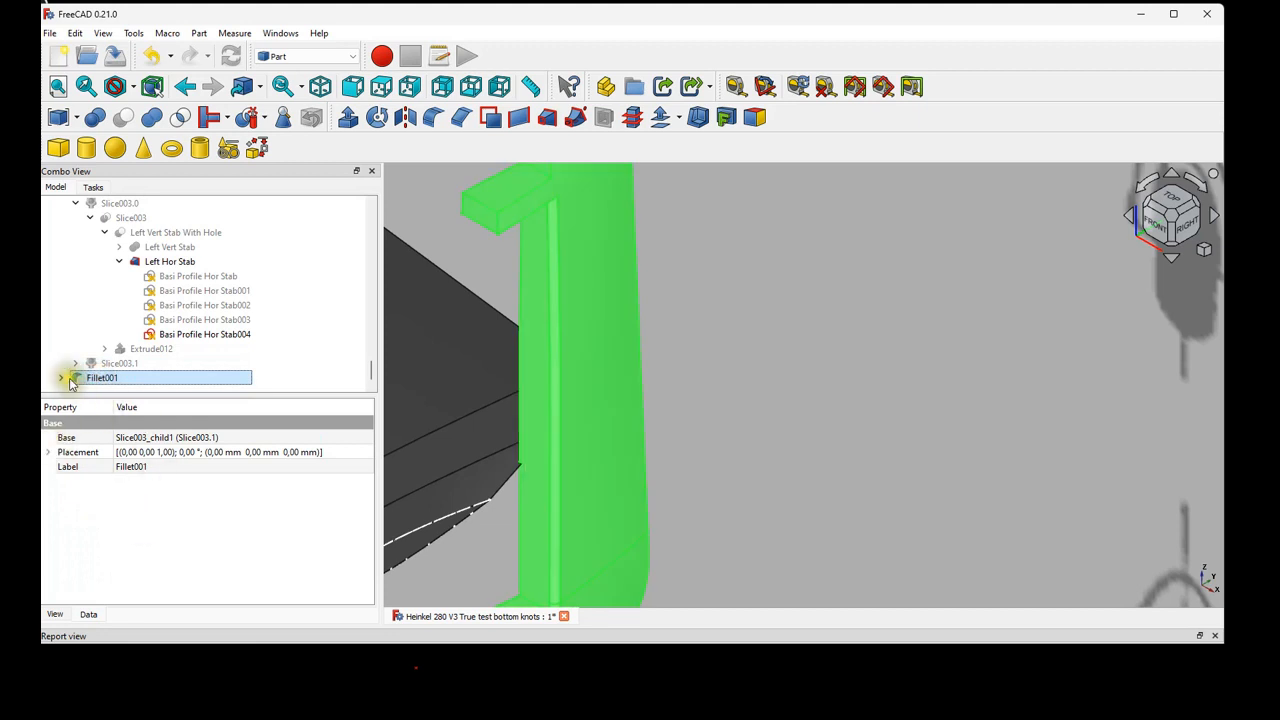
pyautogui.click(61, 377)
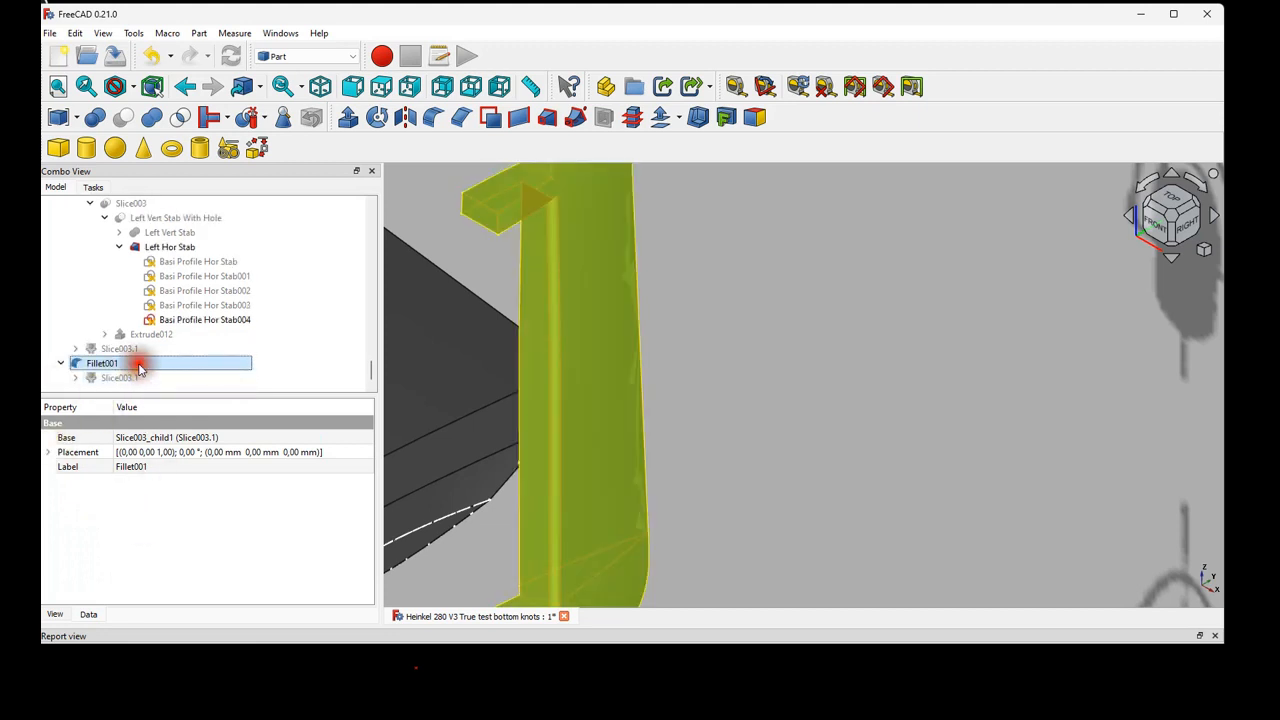
pyautogui.doubleClick(139, 366)
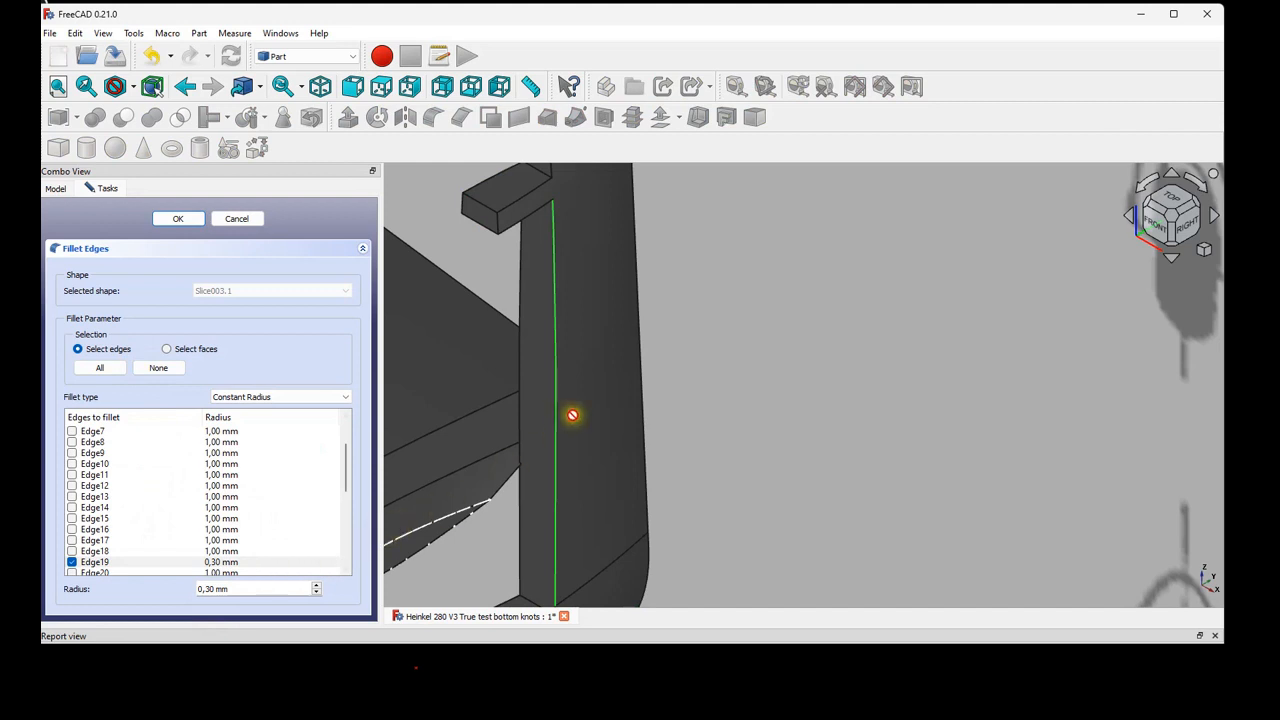
pyautogui.scroll(1, 525, 306)
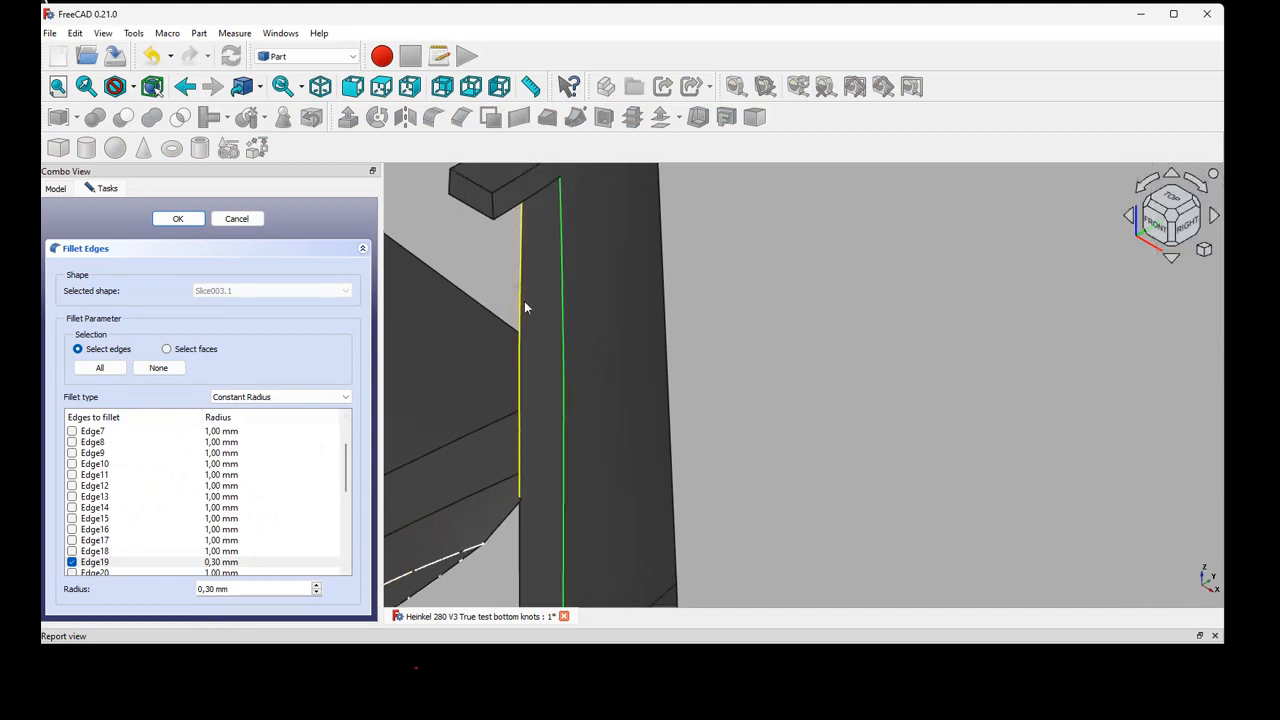
pyautogui.click(524, 302)
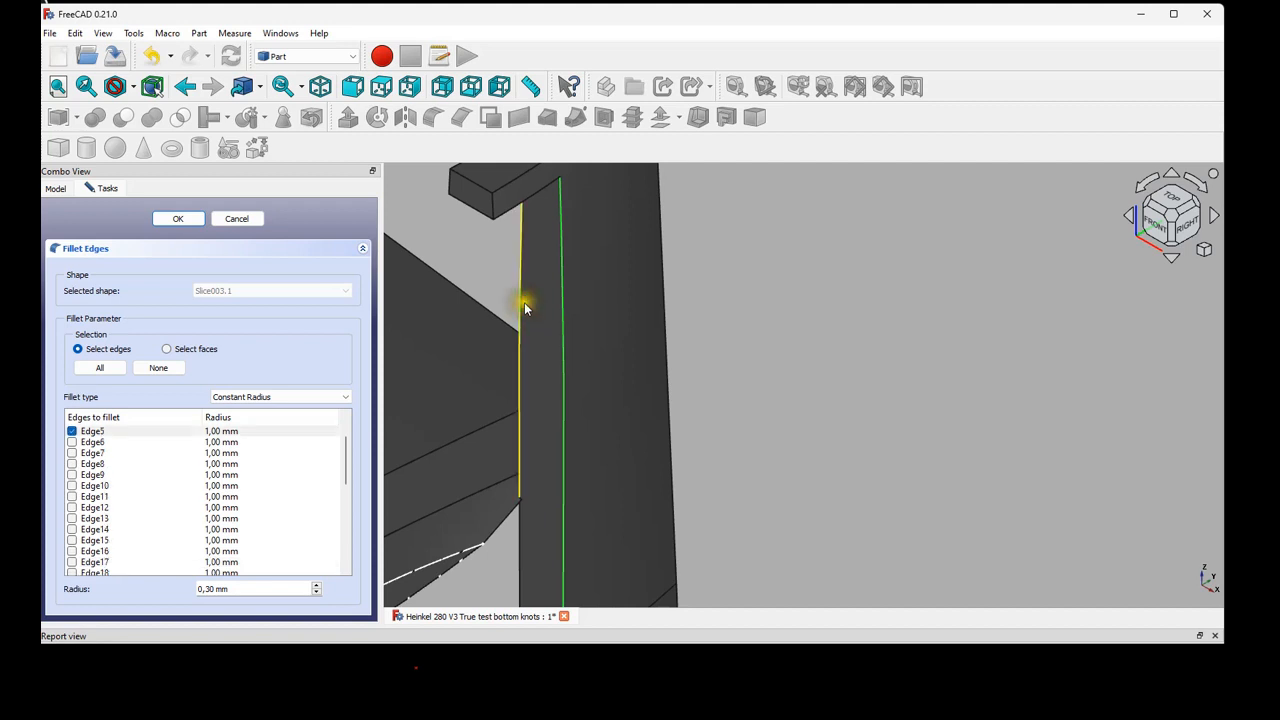
pyautogui.click(520, 556)
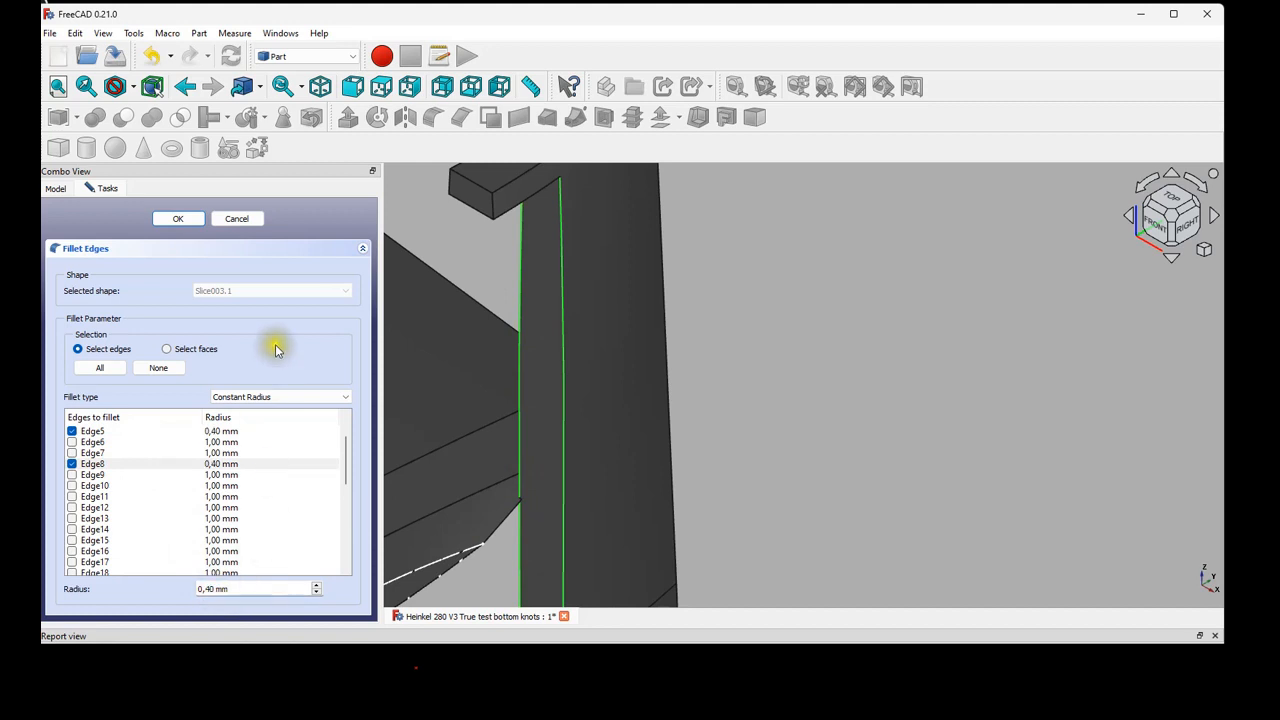
pyautogui.click(175, 215)
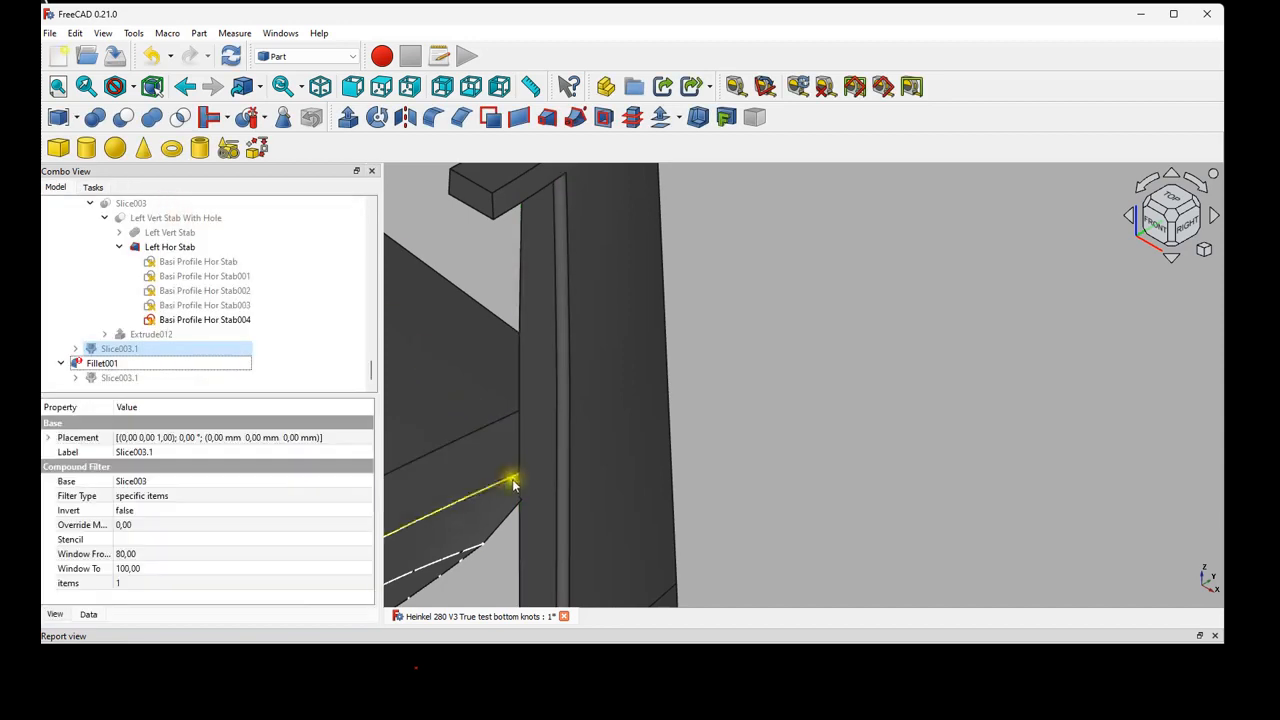
# Inspect the filleted front edges of the rudder from both sides and its position on the tail.
pyautogui.scroll(2, 560, 480)
pyautogui.scroll(-3, 545, 485)
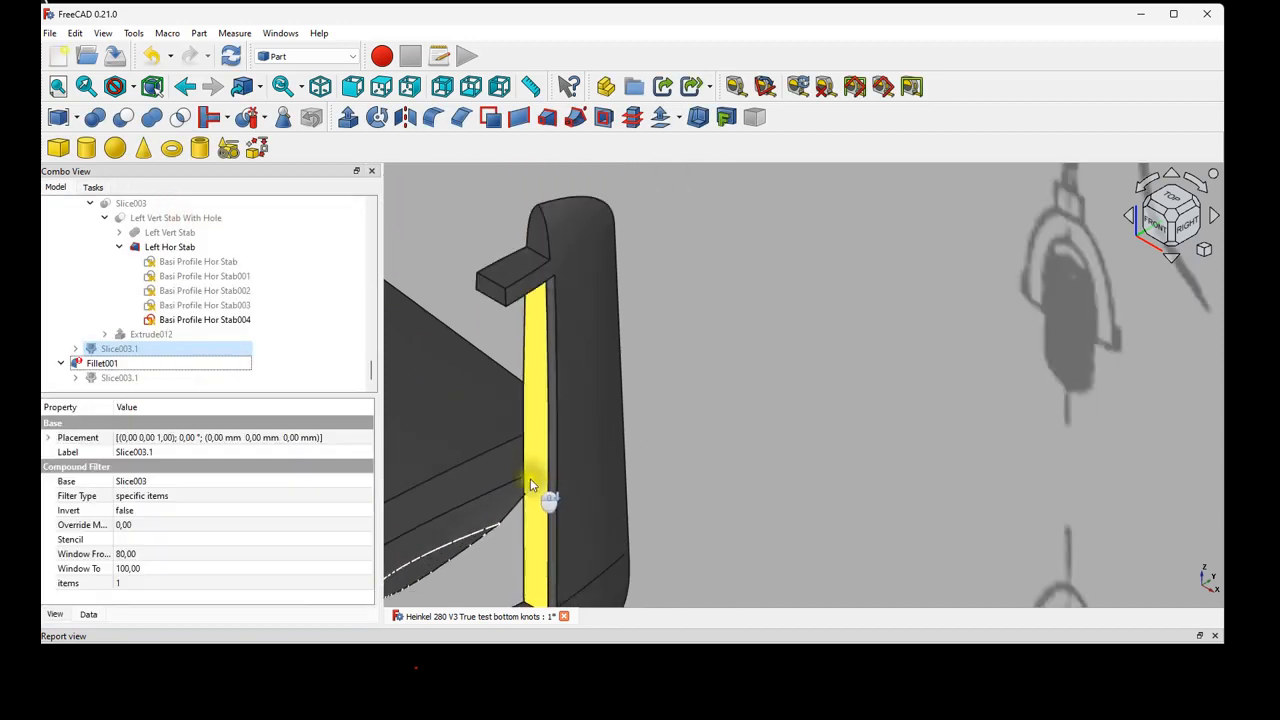
pyautogui.scroll(3, 558, 422)
pyautogui.moveTo(489, 425); pyautogui.dragTo(603, 440, button='middle')
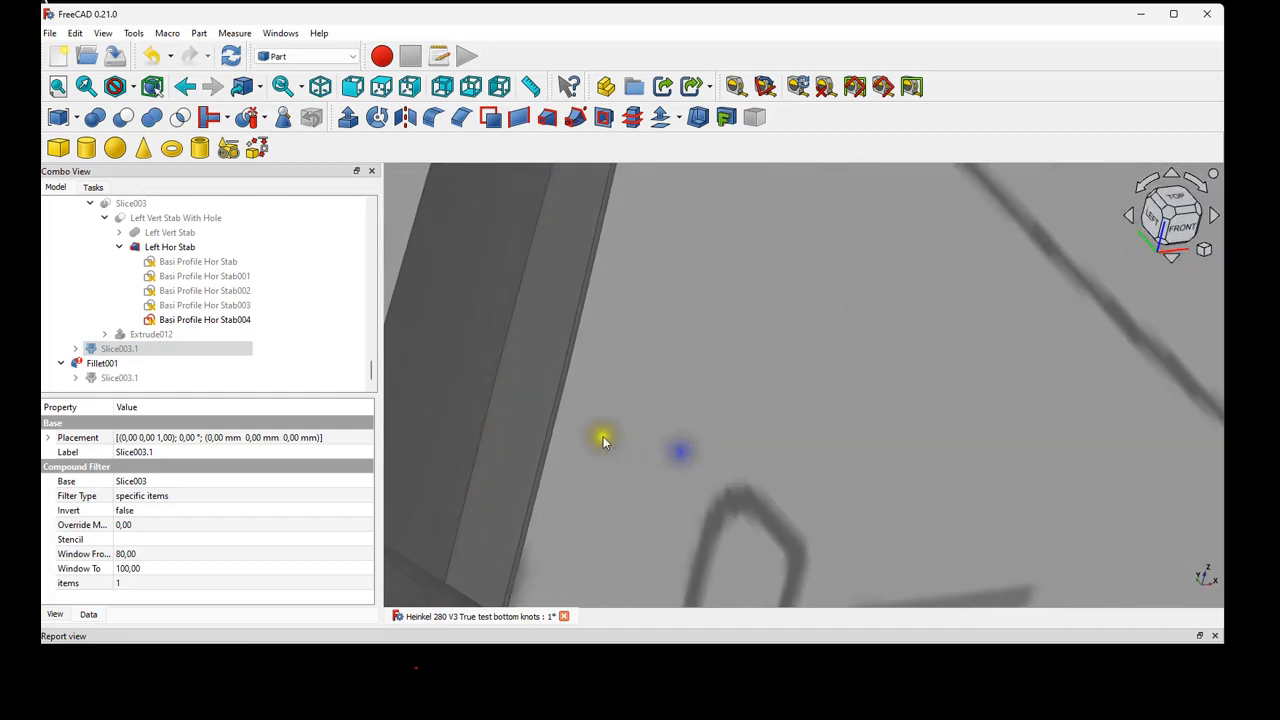
pyautogui.click(487, 431)
pyautogui.scroll(-5, 478, 455)
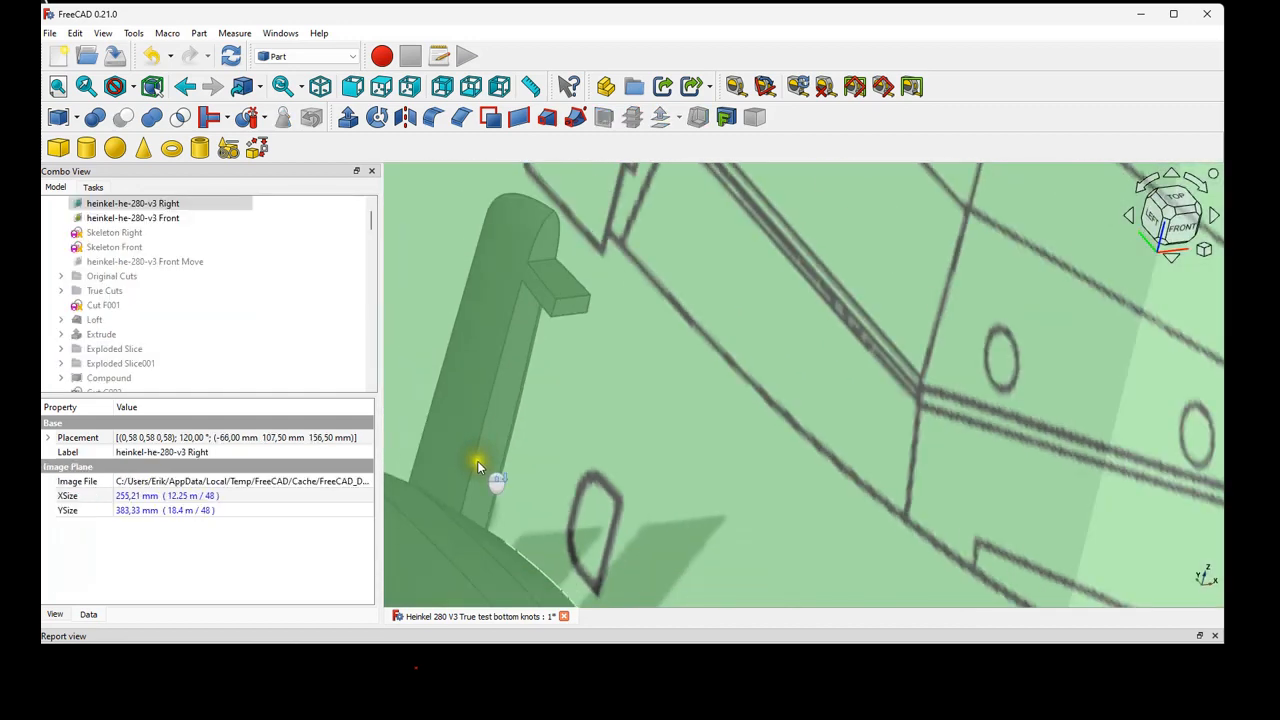
pyautogui.scroll(-2, 476, 470)
pyautogui.scroll(5, 474, 476)
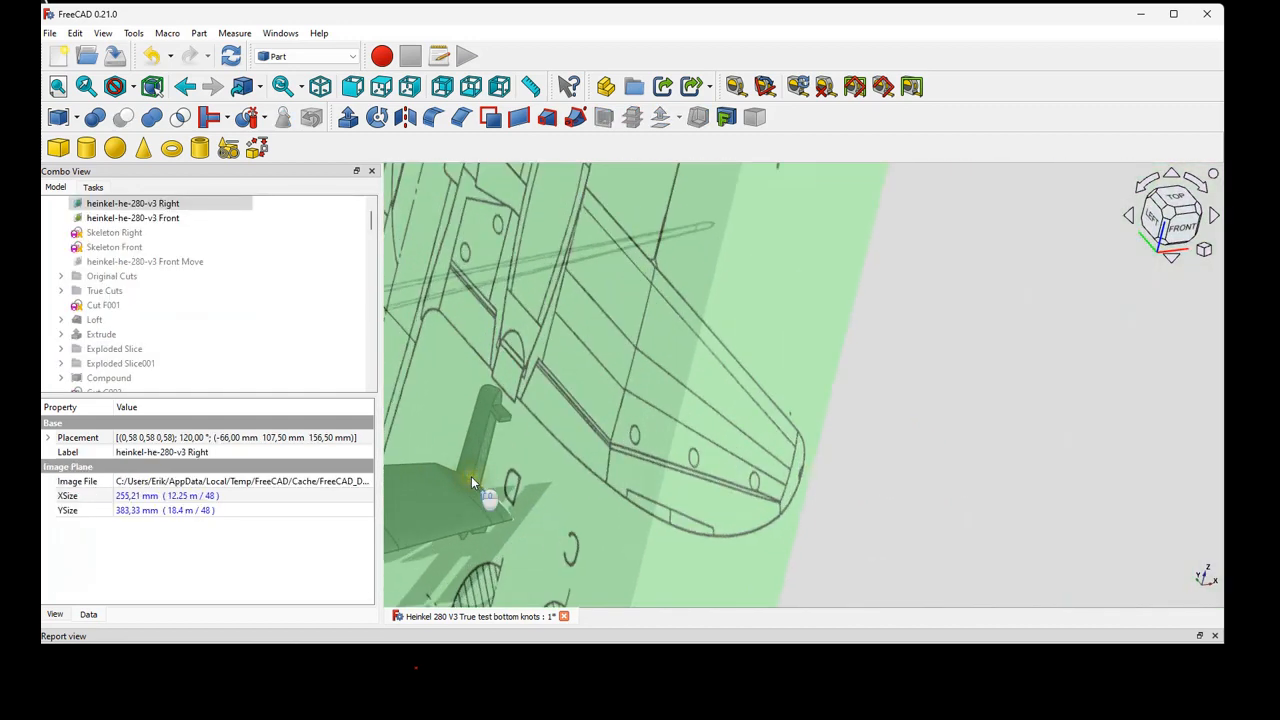
pyautogui.moveTo(512, 453); pyautogui.dragTo(444, 447, button='middle')
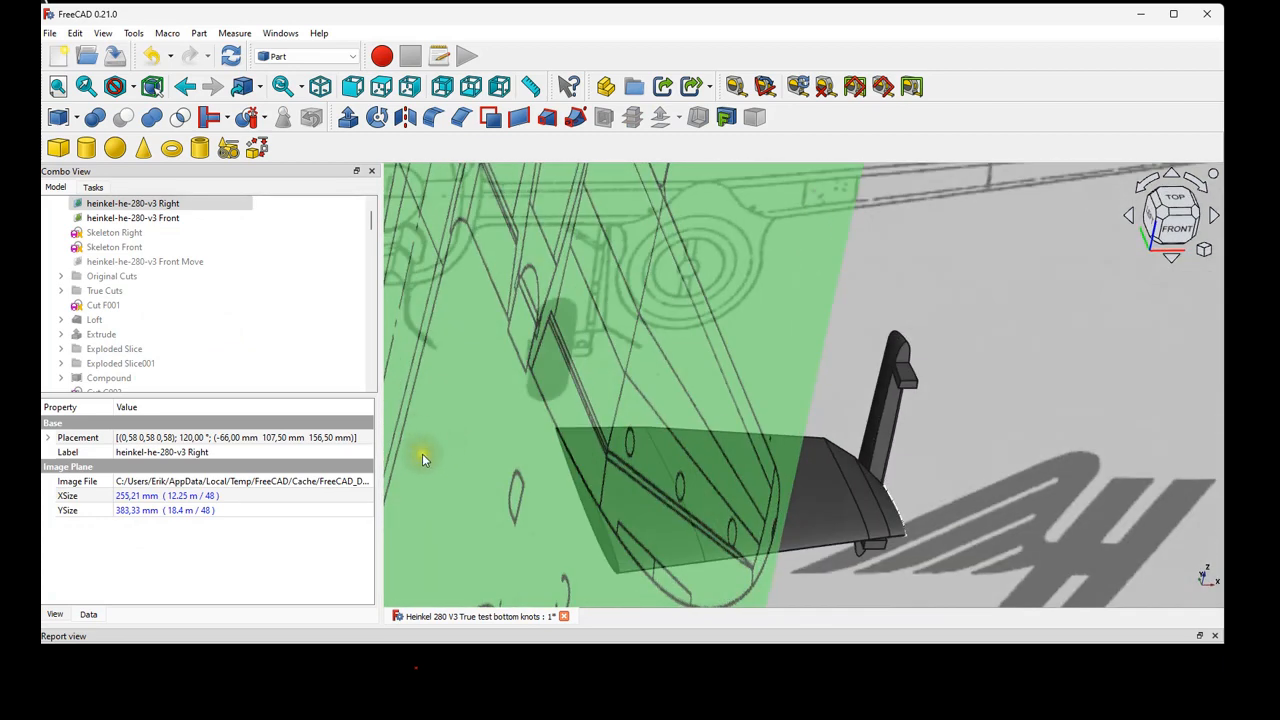
# Examine up close where the horizontal stabilizer's tip meets the rudder's front face, including from the front.
pyautogui.scroll(10, 975, 580)
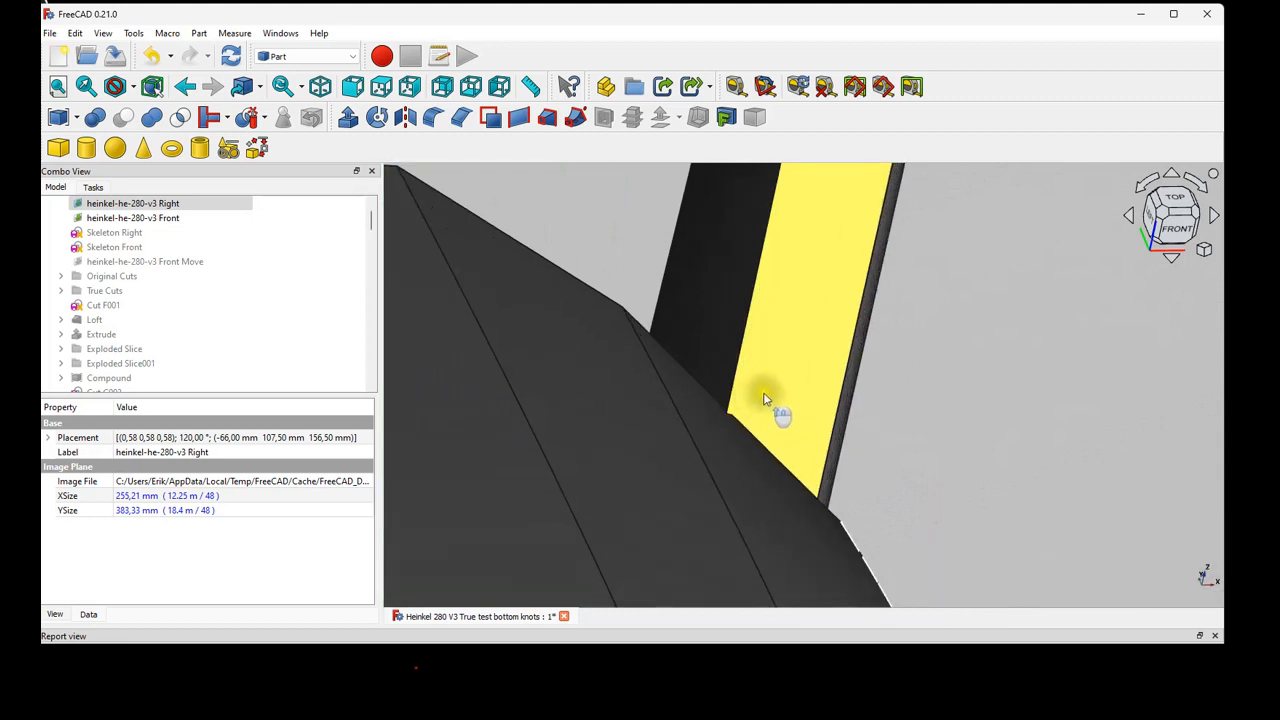
pyautogui.scroll(5, 726, 413)
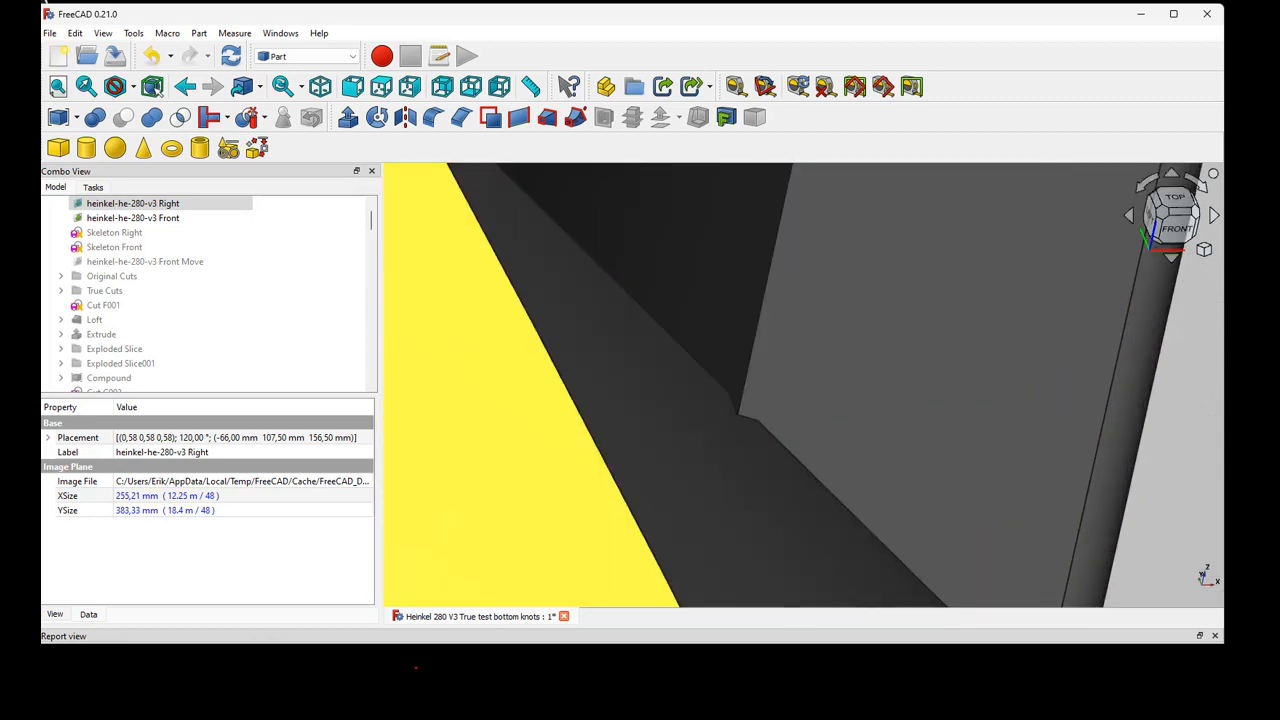
pyautogui.scroll(8, 719, 421)
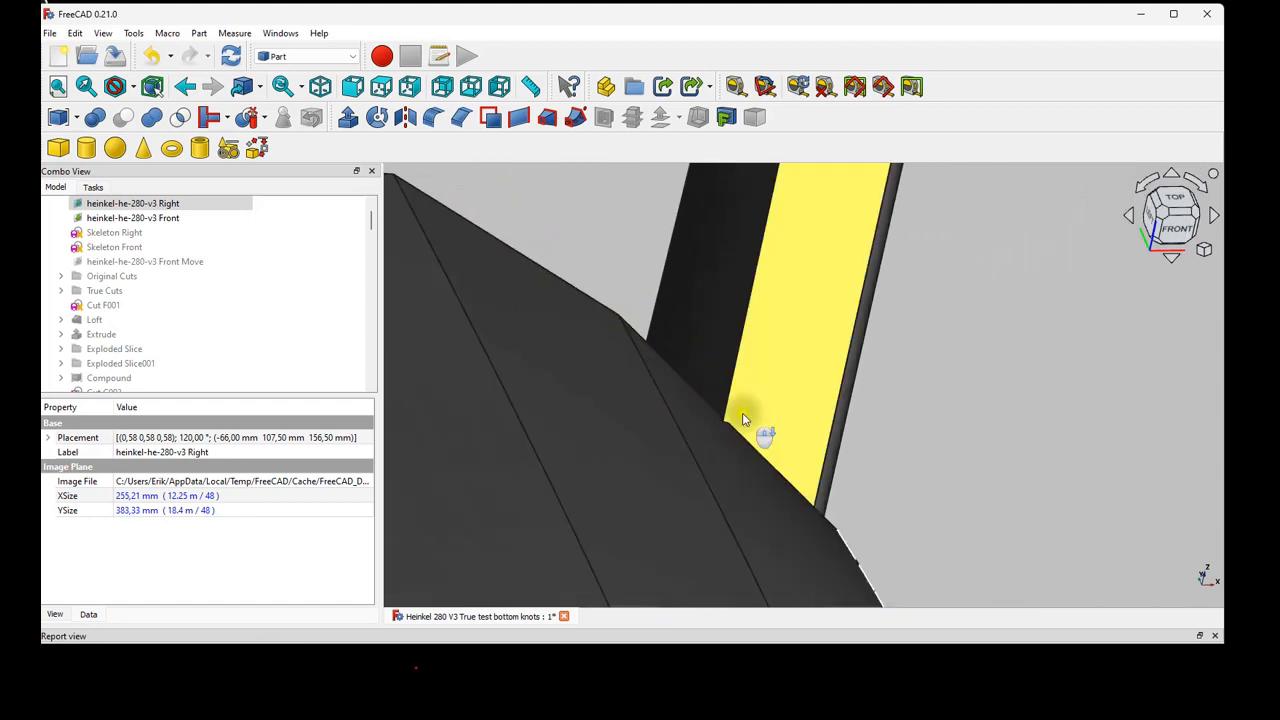
pyautogui.scroll(-5, 745, 437)
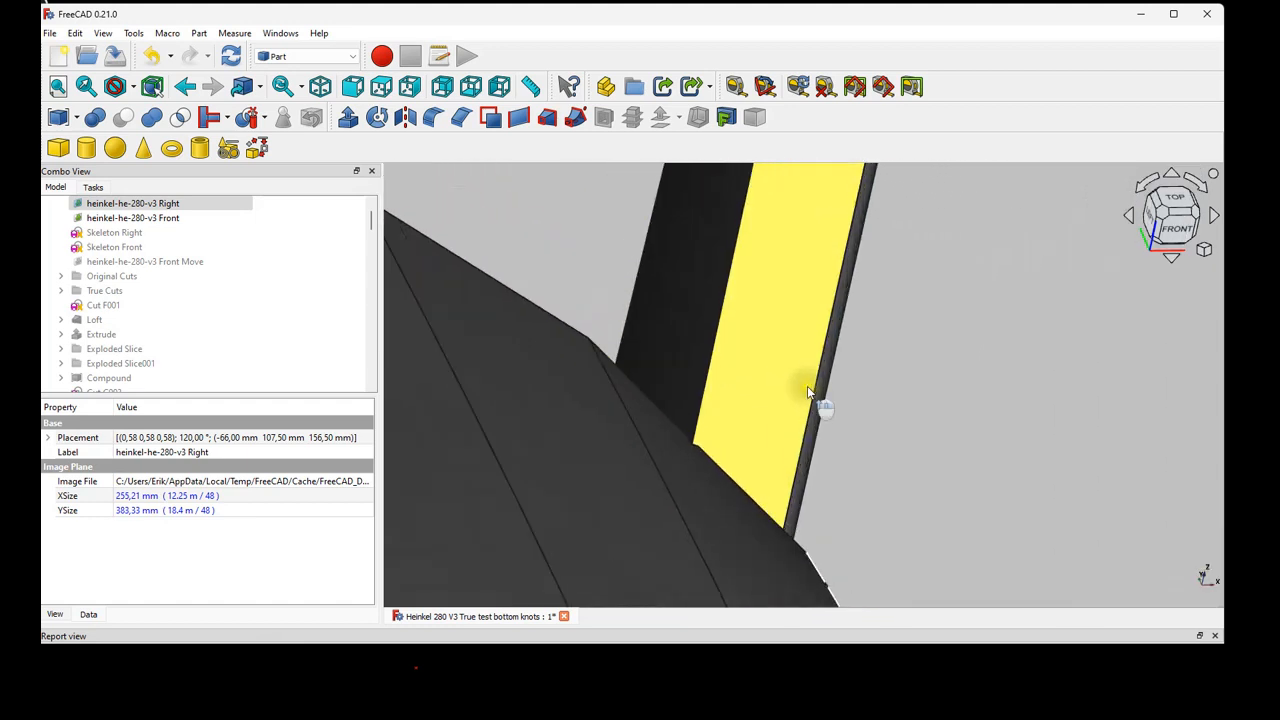
pyautogui.moveTo(820, 412); pyautogui.dragTo(762, 425, button='right')
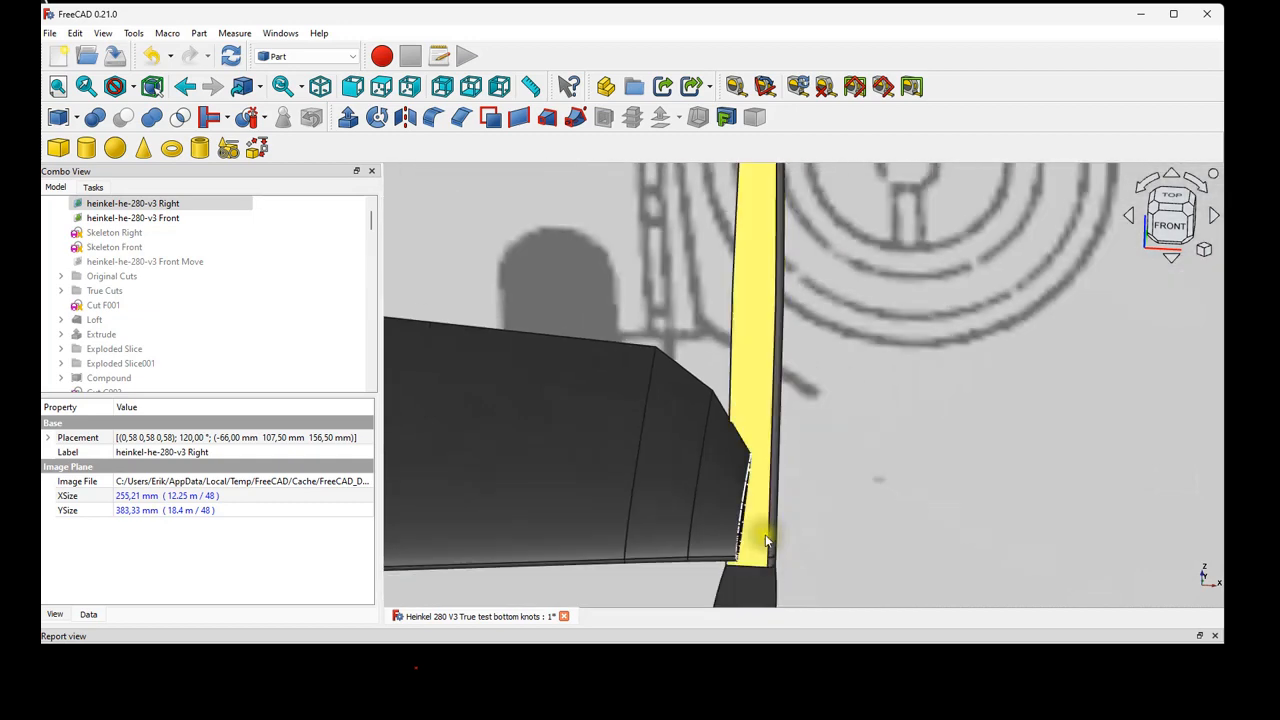
pyautogui.scroll(2, 769, 537)
pyautogui.moveTo(770, 539); pyautogui.dragTo(703, 391, button='middle')
pyautogui.scroll(-3, 701, 405)
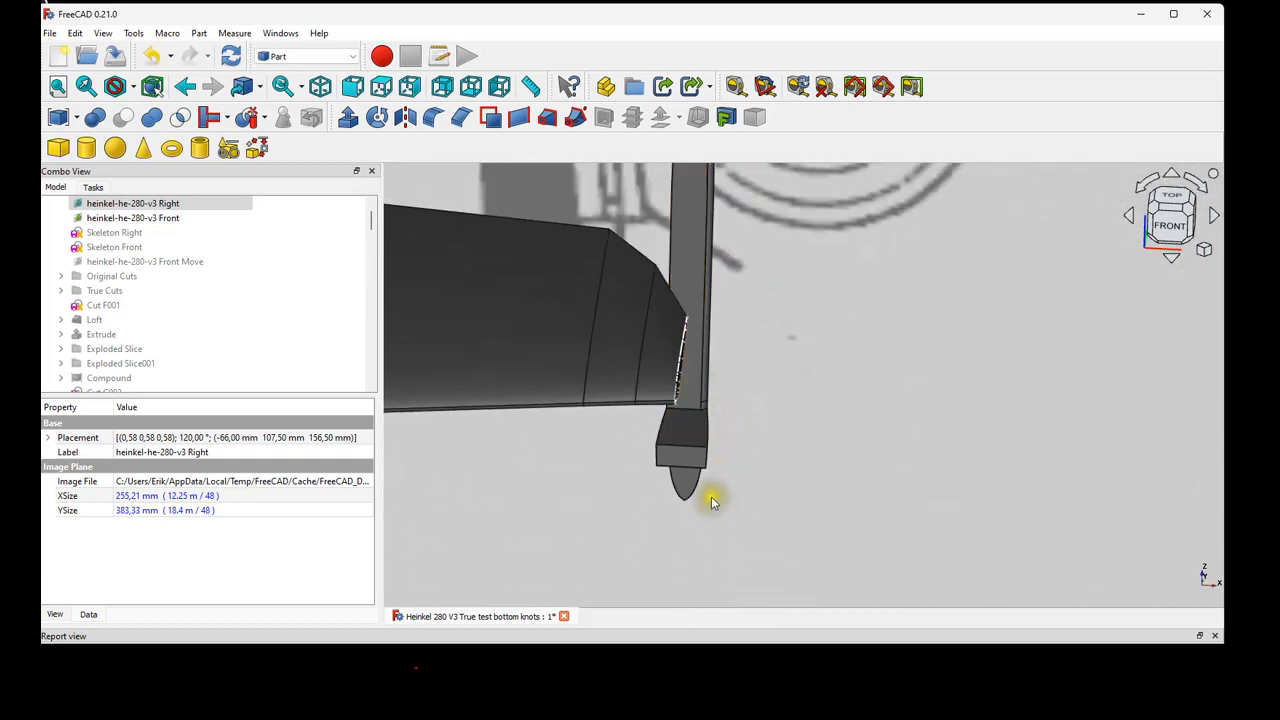
# In the sketch Basi Profile Hor Stab004, move the airfoil's trailing end point forward so the stabilizer's tip profile is shorter.
pyautogui.doubleClick(186, 320)
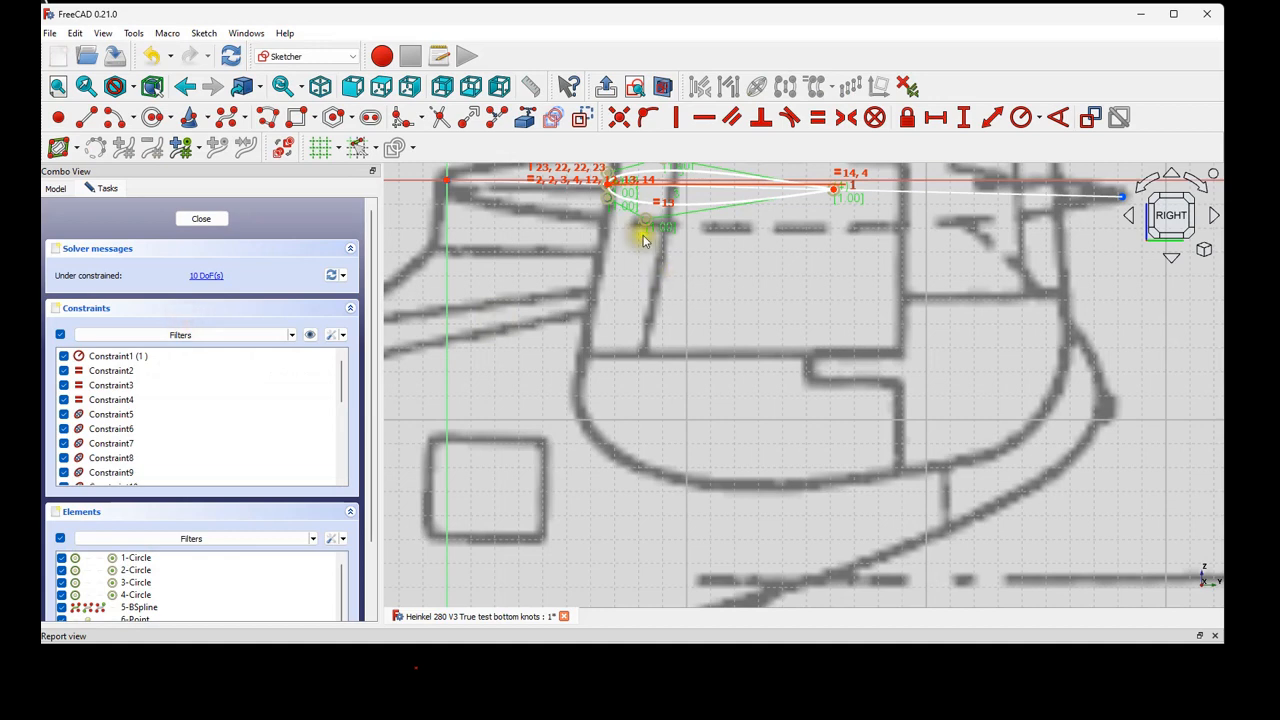
pyautogui.scroll(-2, 646, 210)
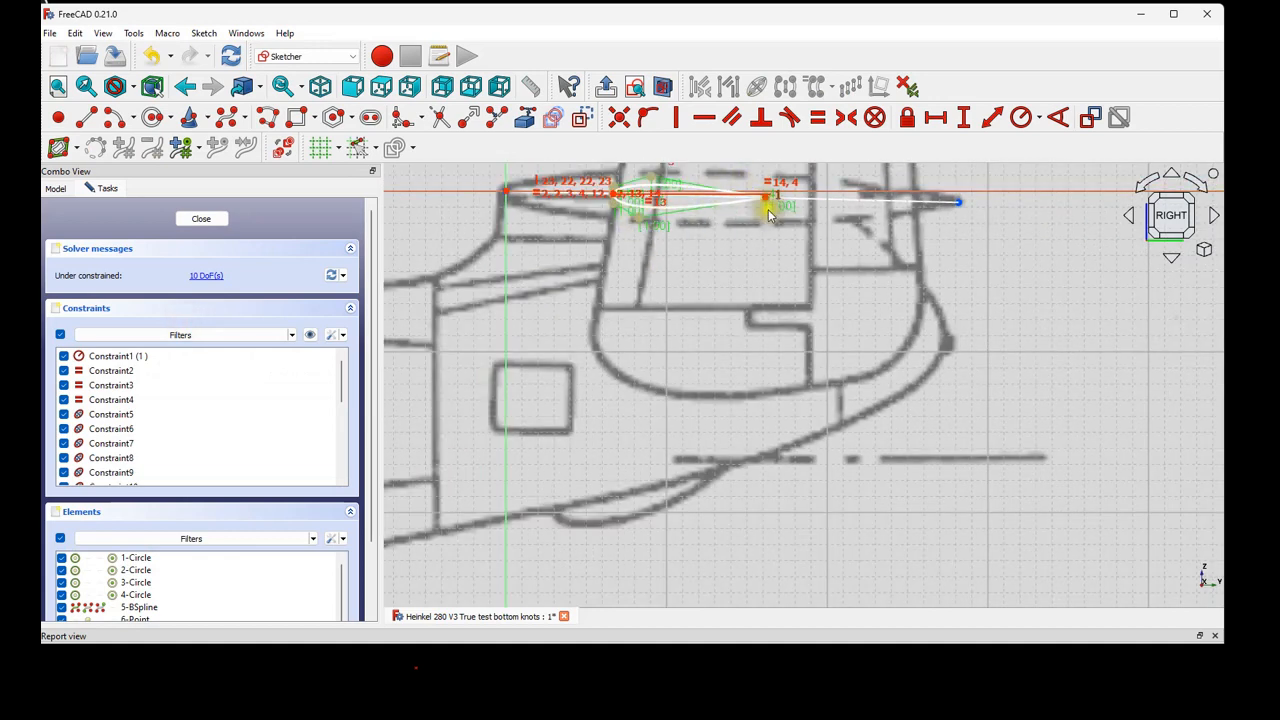
pyautogui.moveTo(766, 203); pyautogui.dragTo(657, 443, button='middle')
pyautogui.scroll(3, 650, 470)
pyautogui.moveTo(647, 460); pyautogui.dragTo(621, 463)
pyautogui.scroll(2, 663, 477)
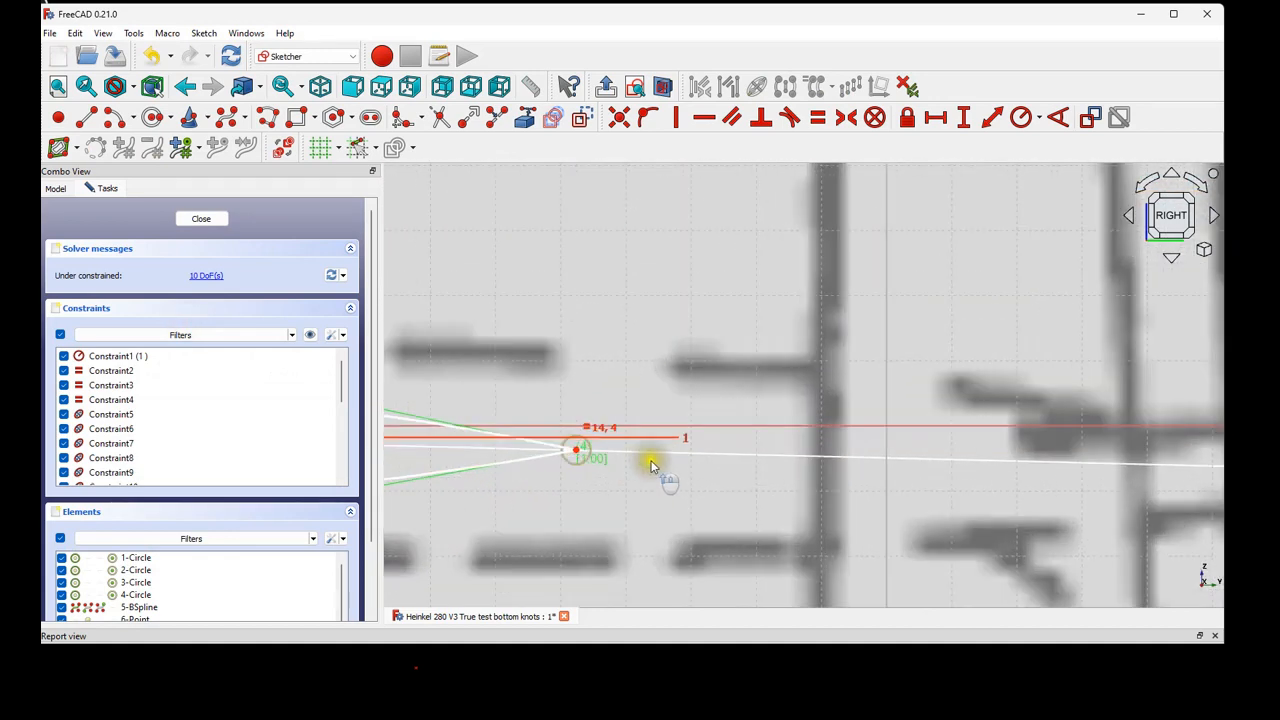
pyautogui.scroll(2, 606, 477)
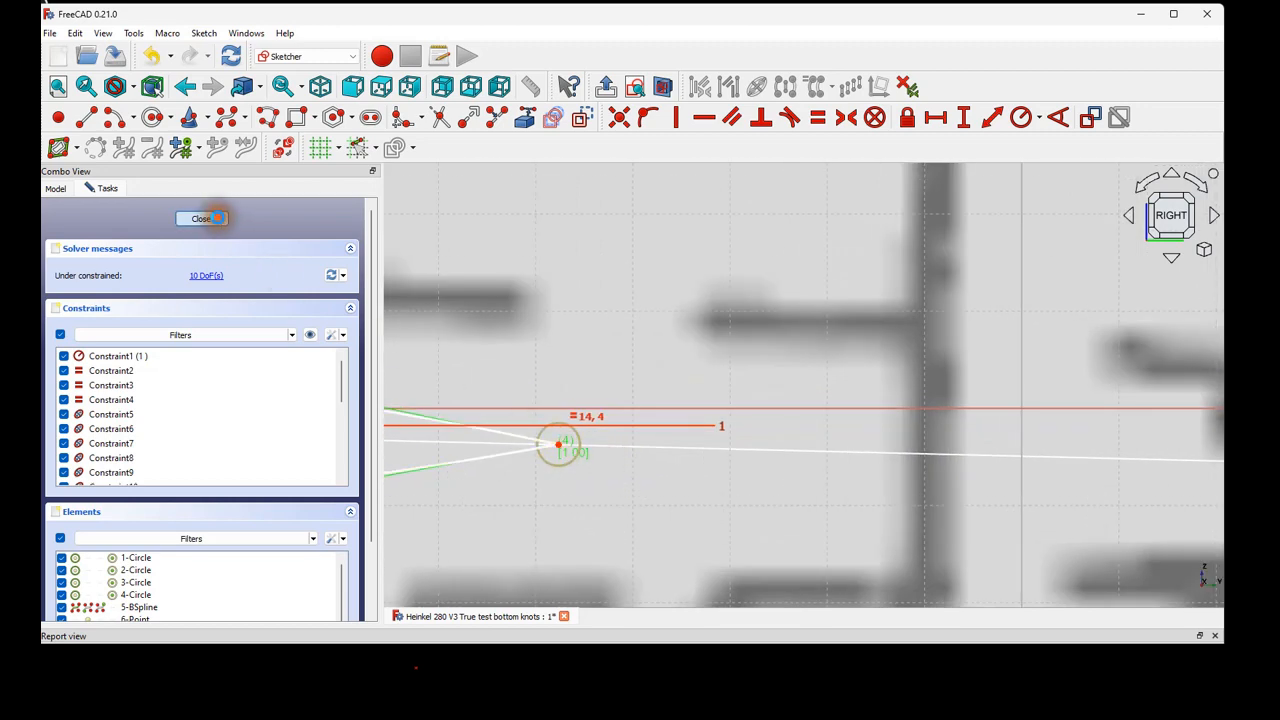
pyautogui.click(217, 218)
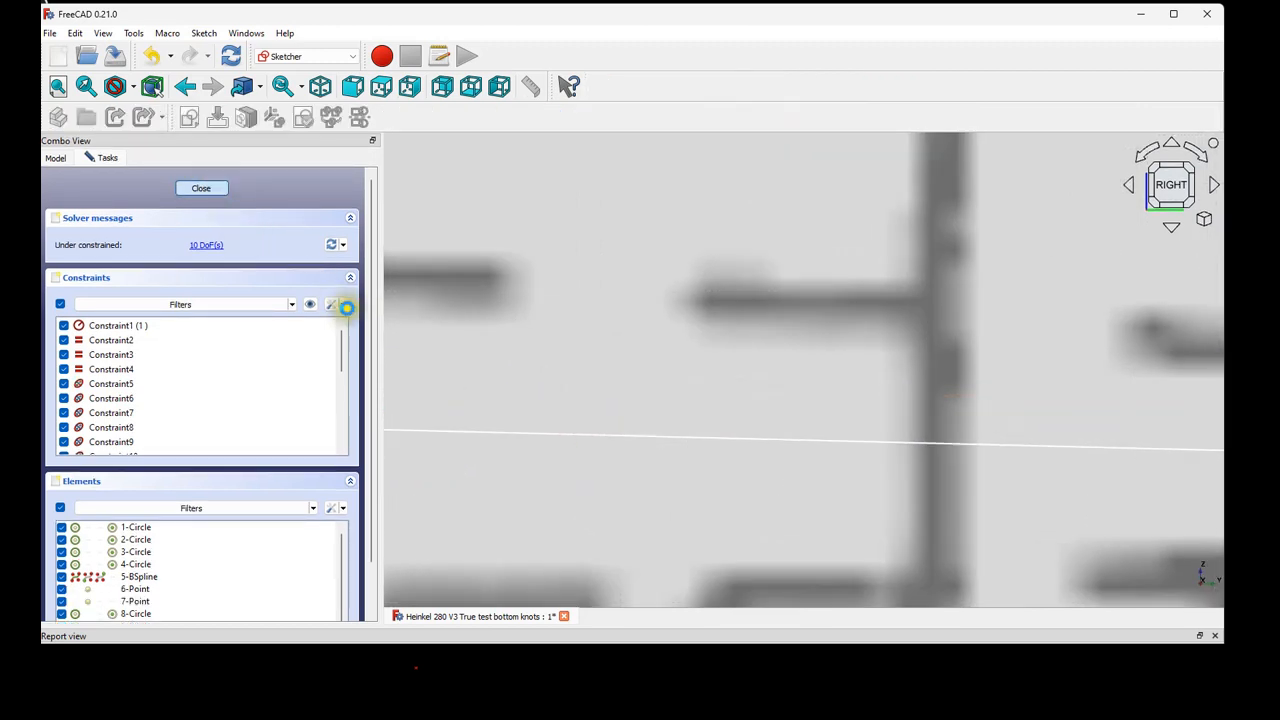
pyautogui.moveTo(465, 360); pyautogui.dragTo(486, 256, button='middle')
pyautogui.scroll(5, 490, 250)
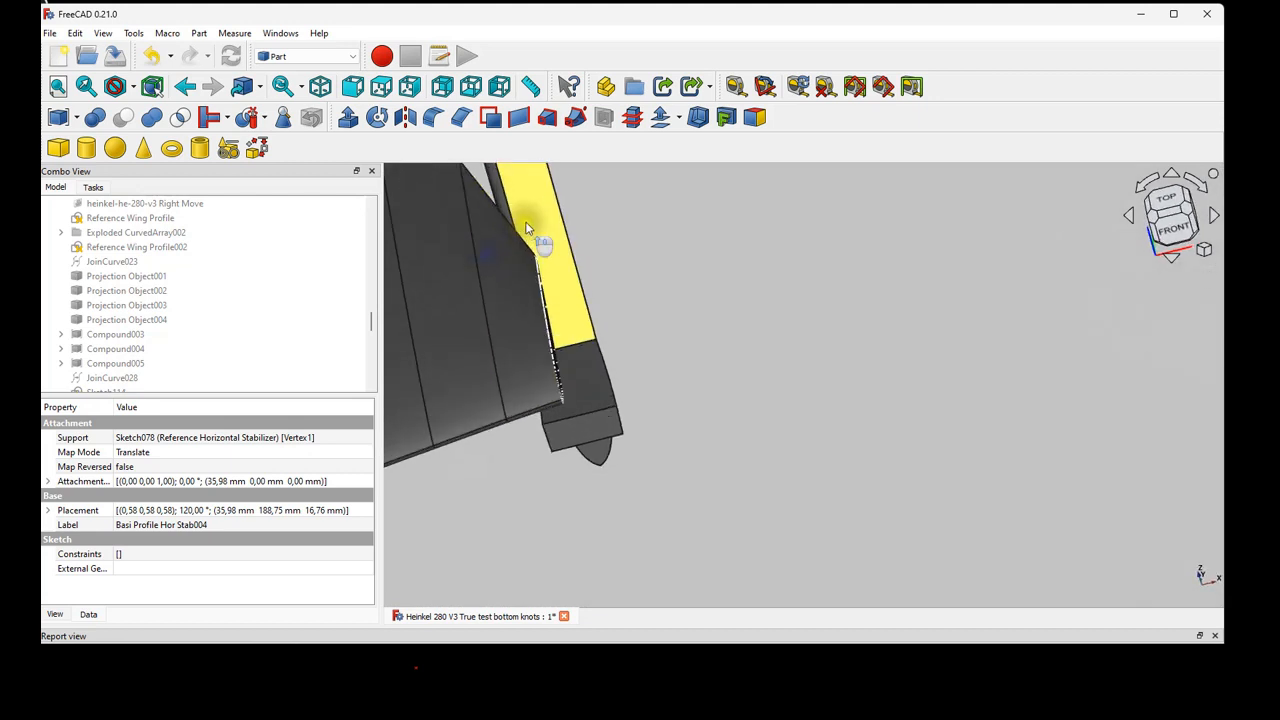
pyautogui.scroll(-4, 493, 238)
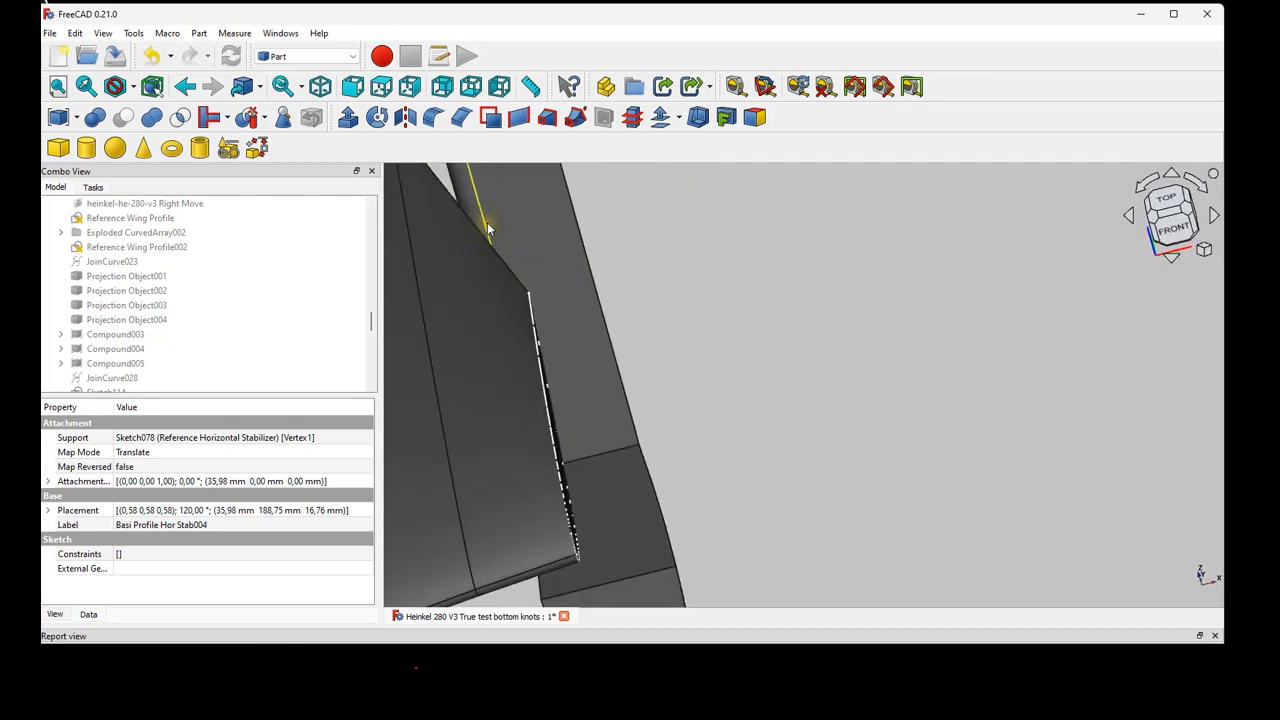
# Edit the rudder's Fillet001 and try excluding Edge32, leaving only Edge5 and Edge8 with a 0.40 mm radius.
pyautogui.click(487, 222)
pyautogui.moveTo(578, 405); pyautogui.dragTo(577, 316, button='middle')
pyautogui.scroll(-4, 605, 306)
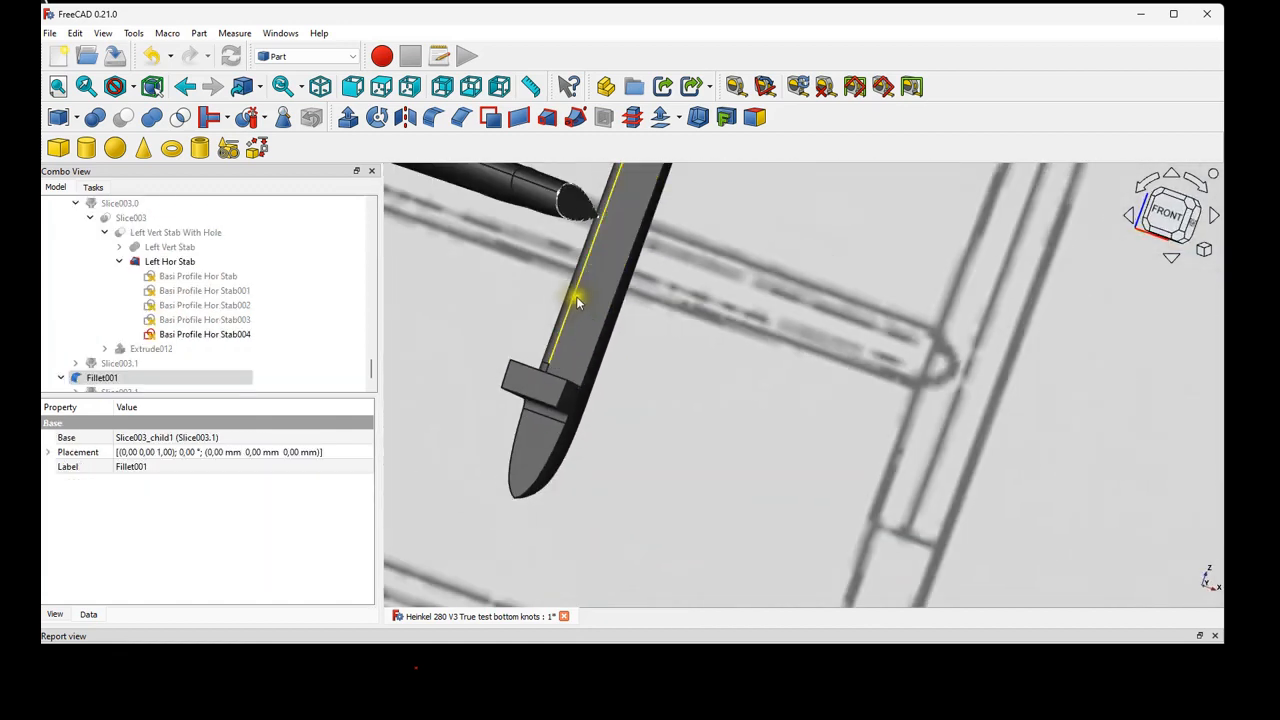
pyautogui.click(187, 379)
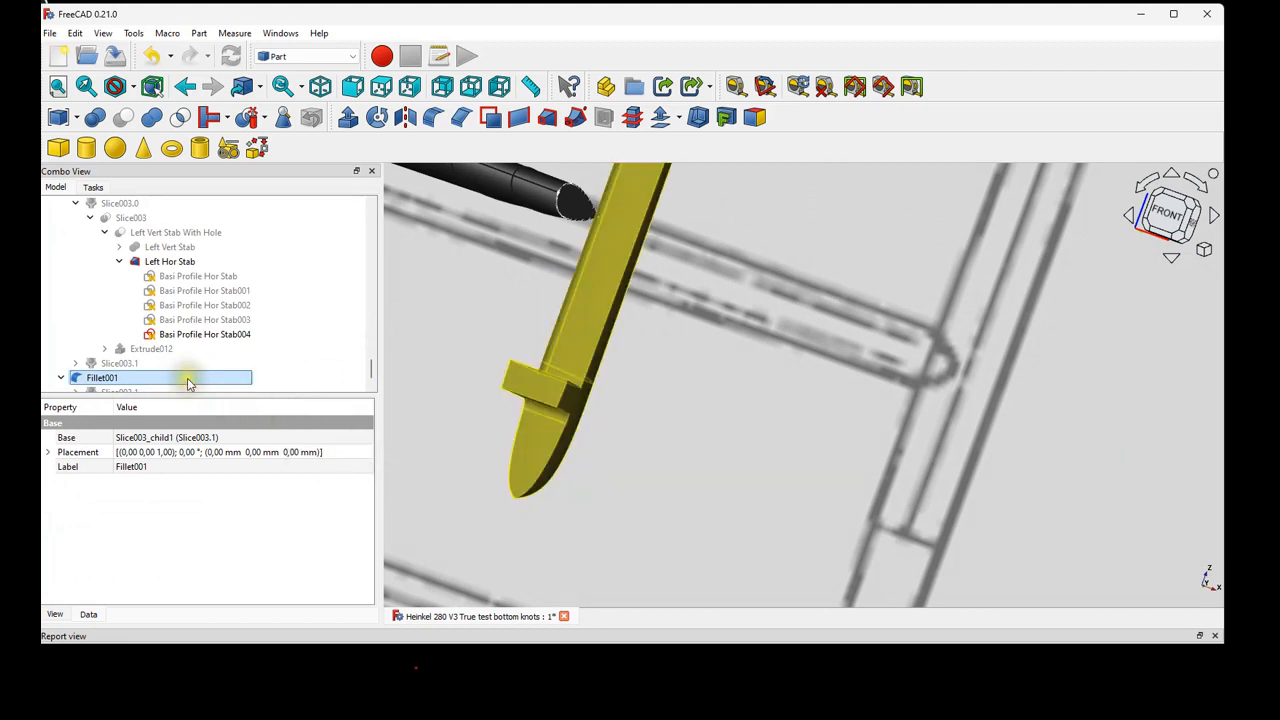
pyautogui.scroll(-1, 189, 383)
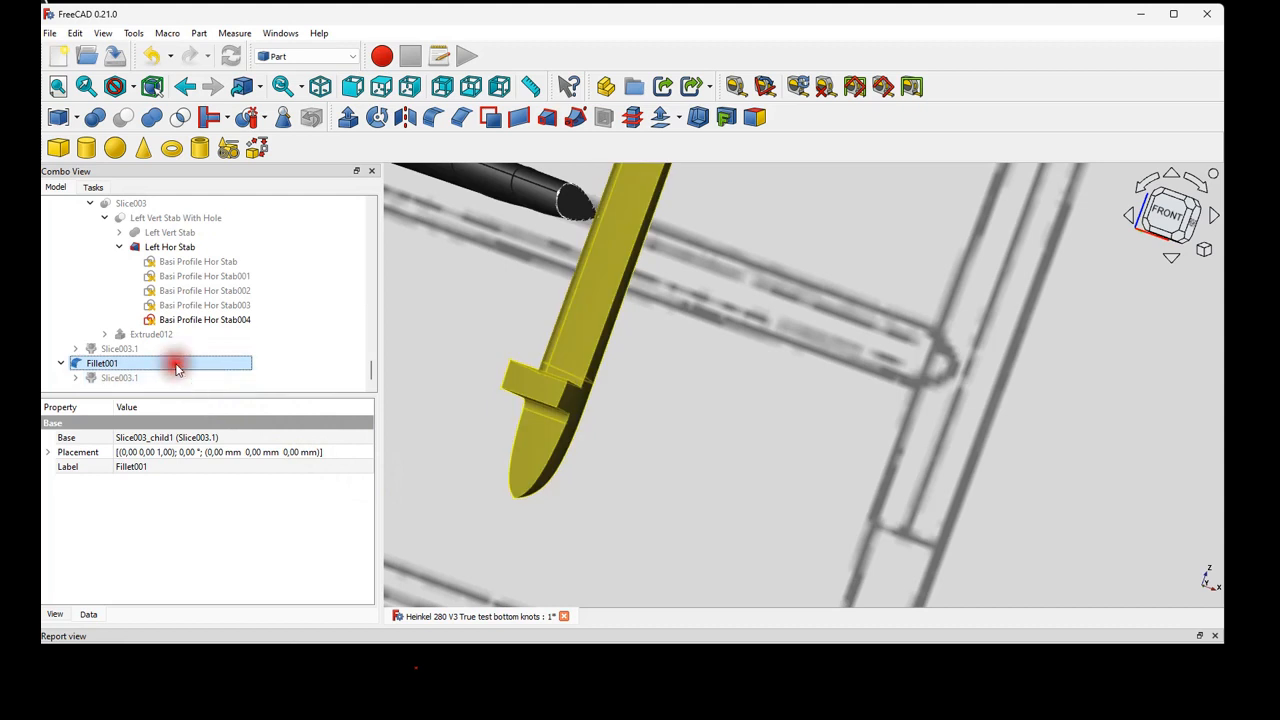
pyautogui.doubleClick(176, 365)
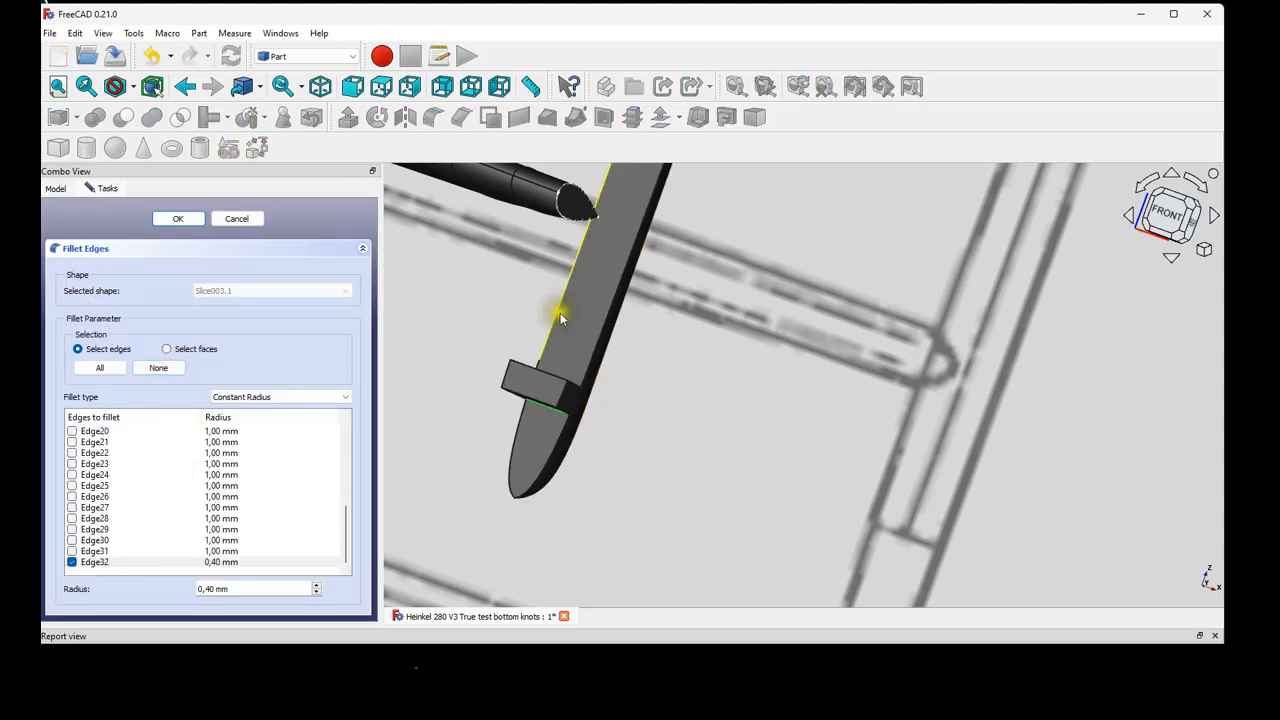
pyautogui.scroll(6, 160, 500)
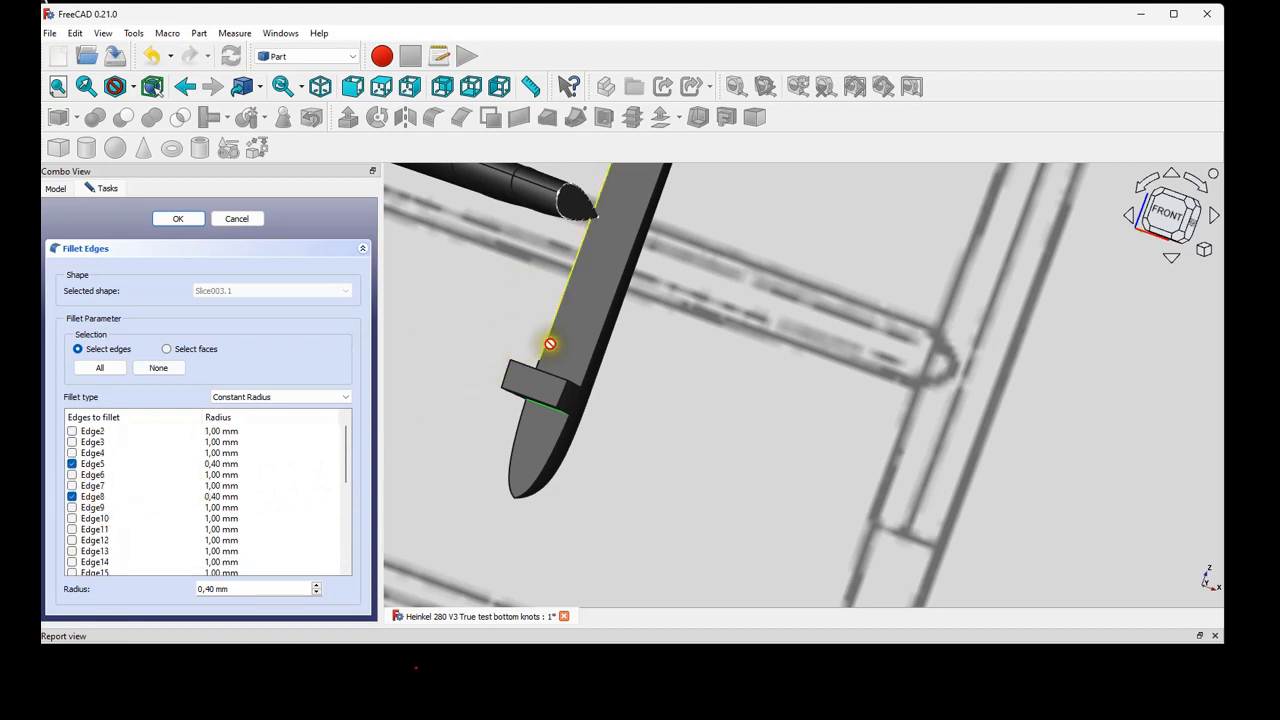
pyautogui.scroll(-6, 265, 488)
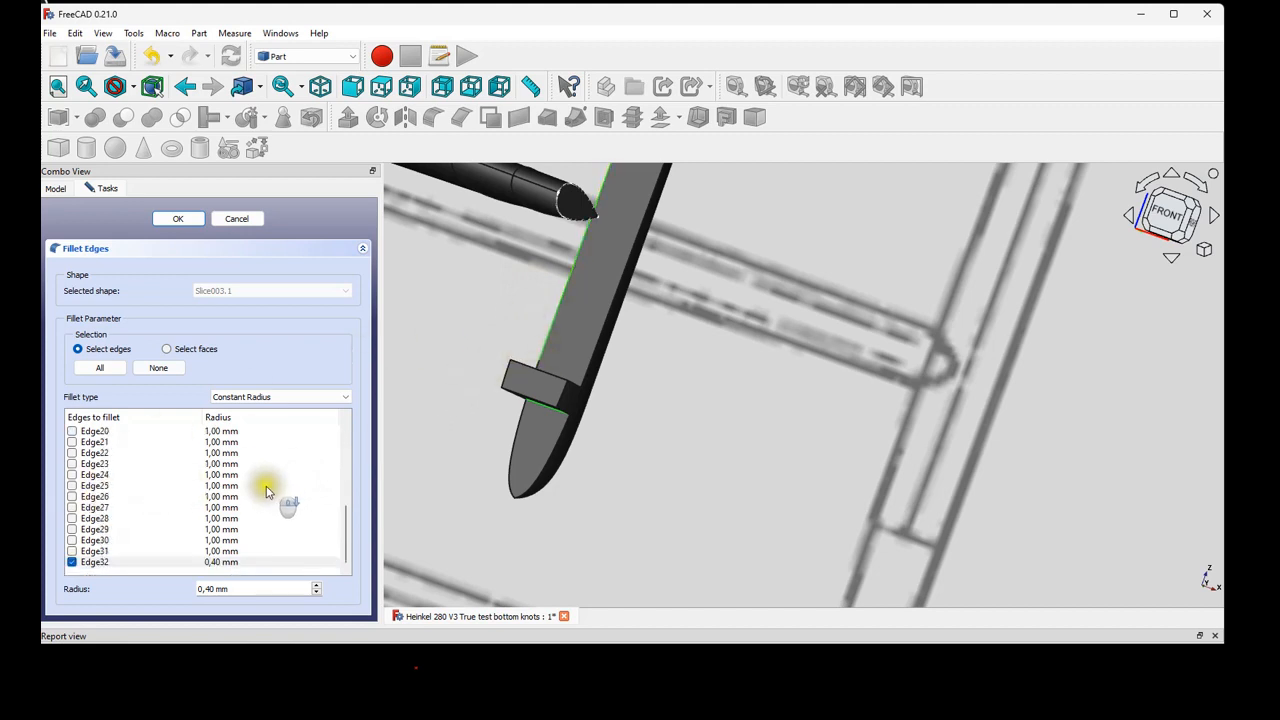
pyautogui.click(72, 562)
pyautogui.scroll(6, 205, 490)
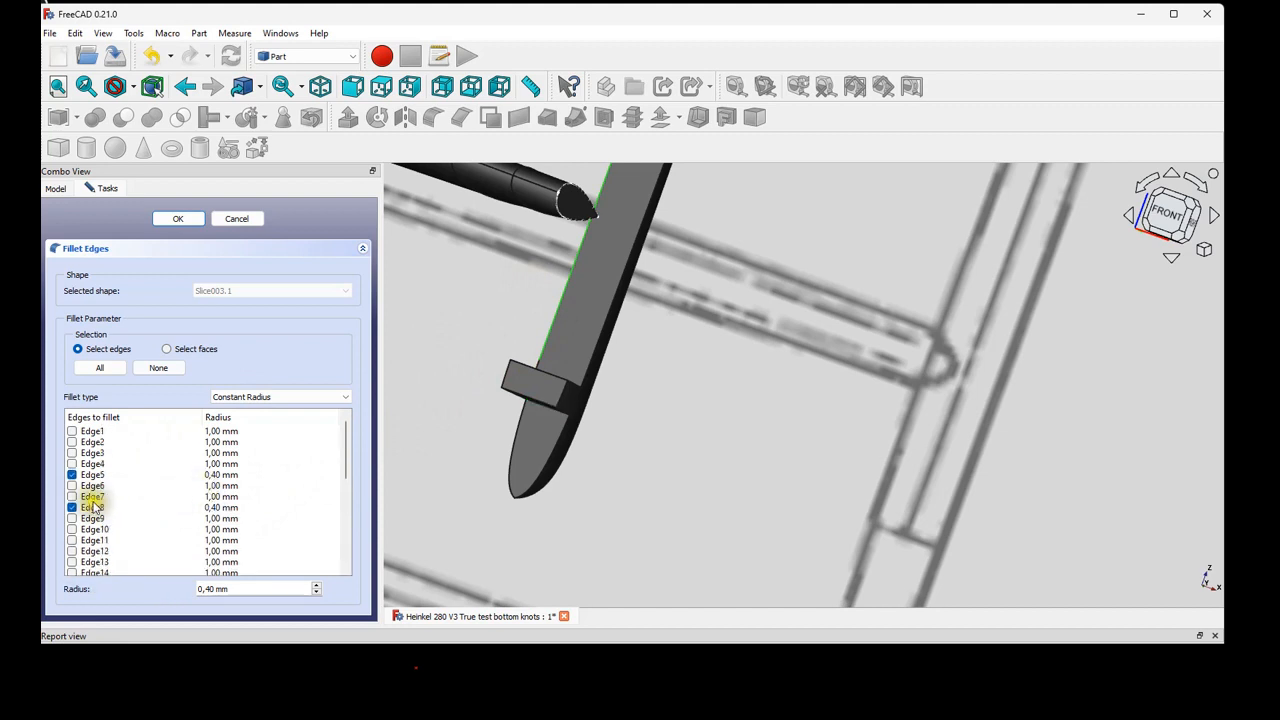
pyautogui.click(192, 220)
# Slice Left Vert Stab apart with Extrude012 and view the resulting fin and rudder pieces from the right side.
pyautogui.scroll(-3, 540, 330)
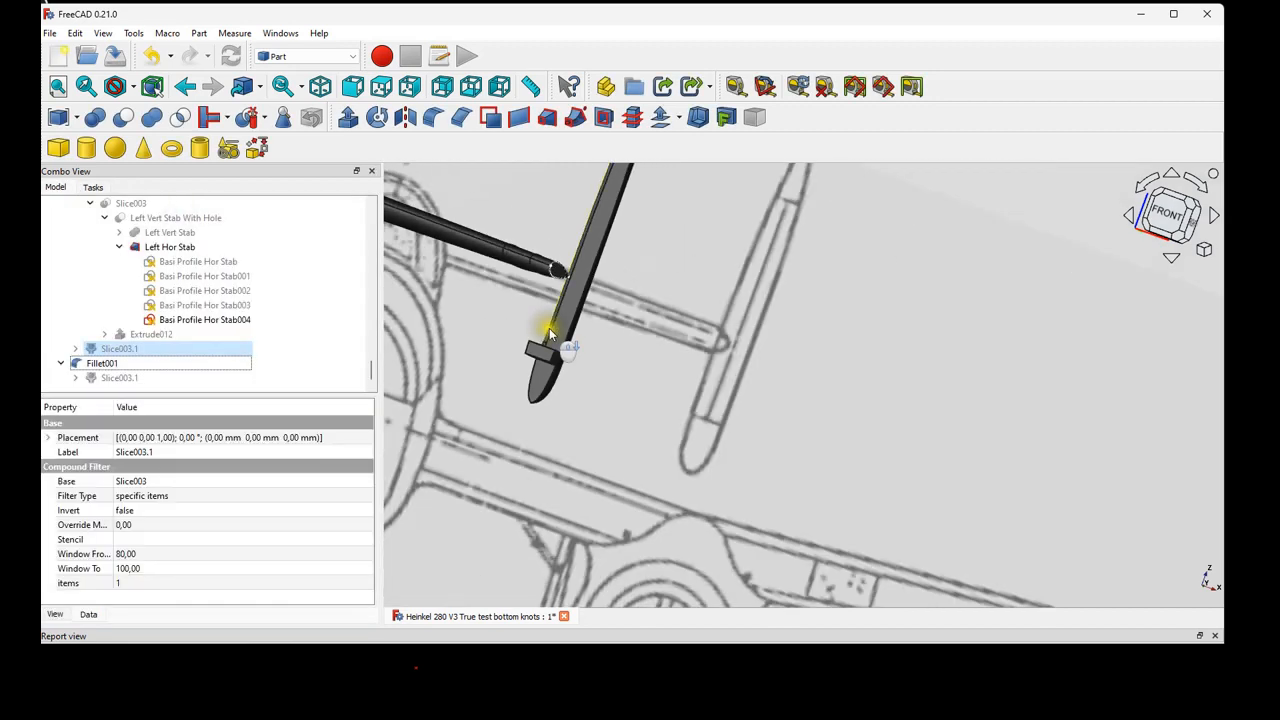
pyautogui.moveTo(577, 351); pyautogui.dragTo(597, 296, button='middle')
pyautogui.click(597, 296)
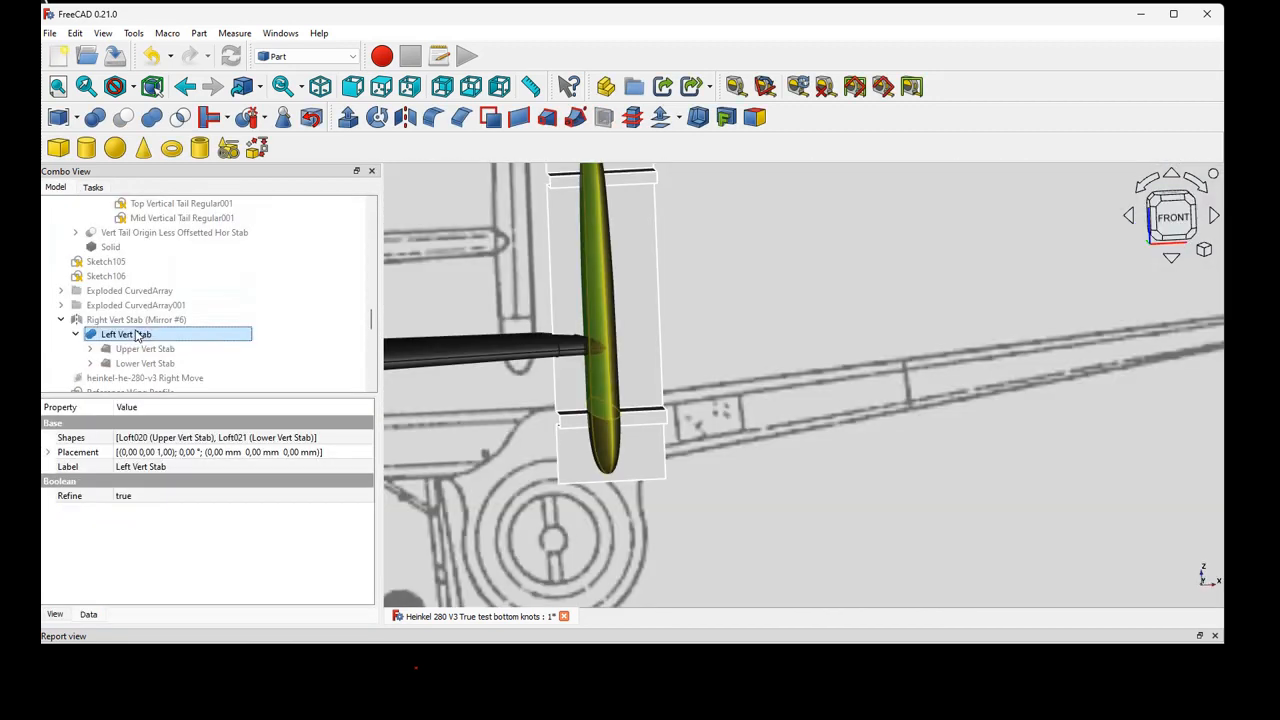
pyautogui.scroll(-10, 137, 336)
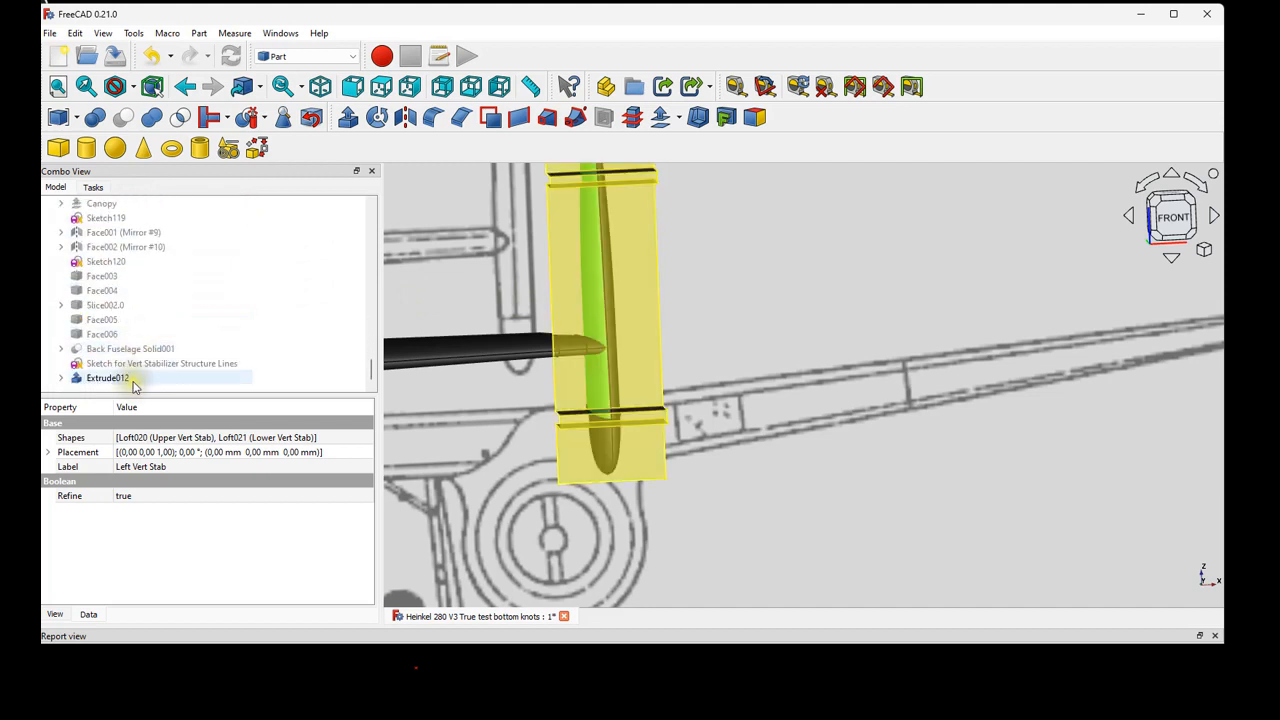
pyautogui.click(132, 380)
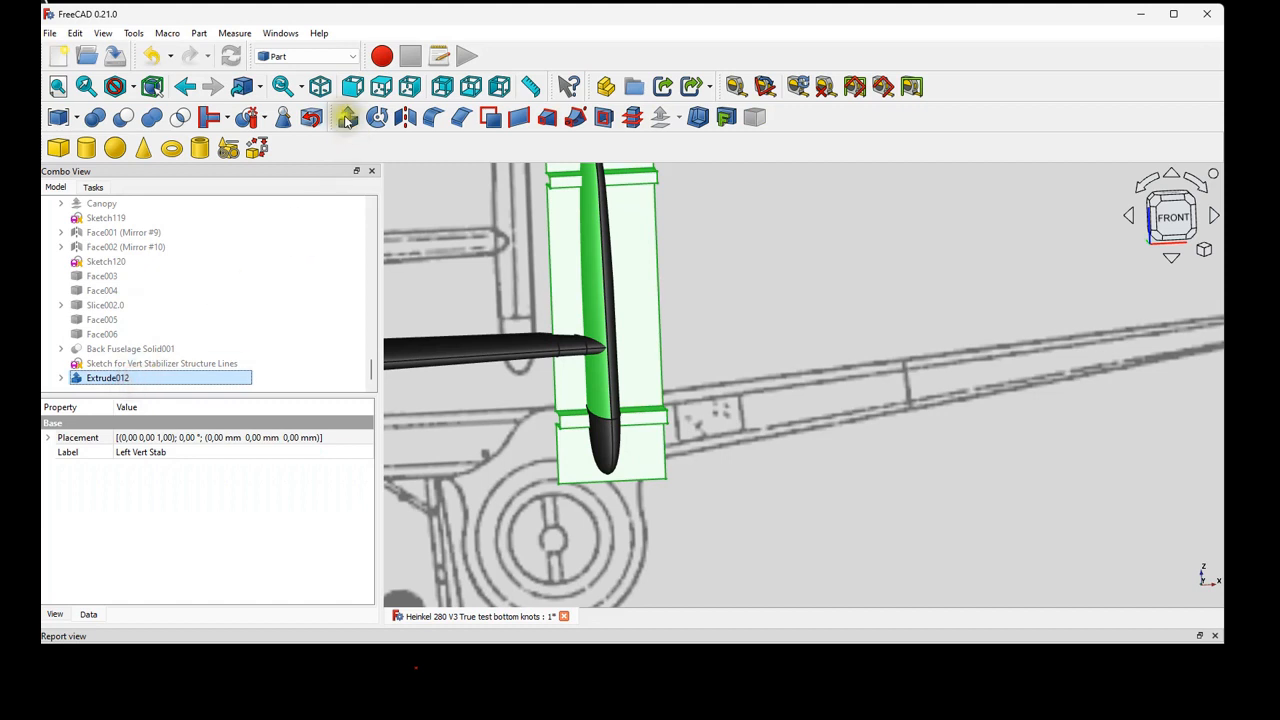
pyautogui.click(254, 118)
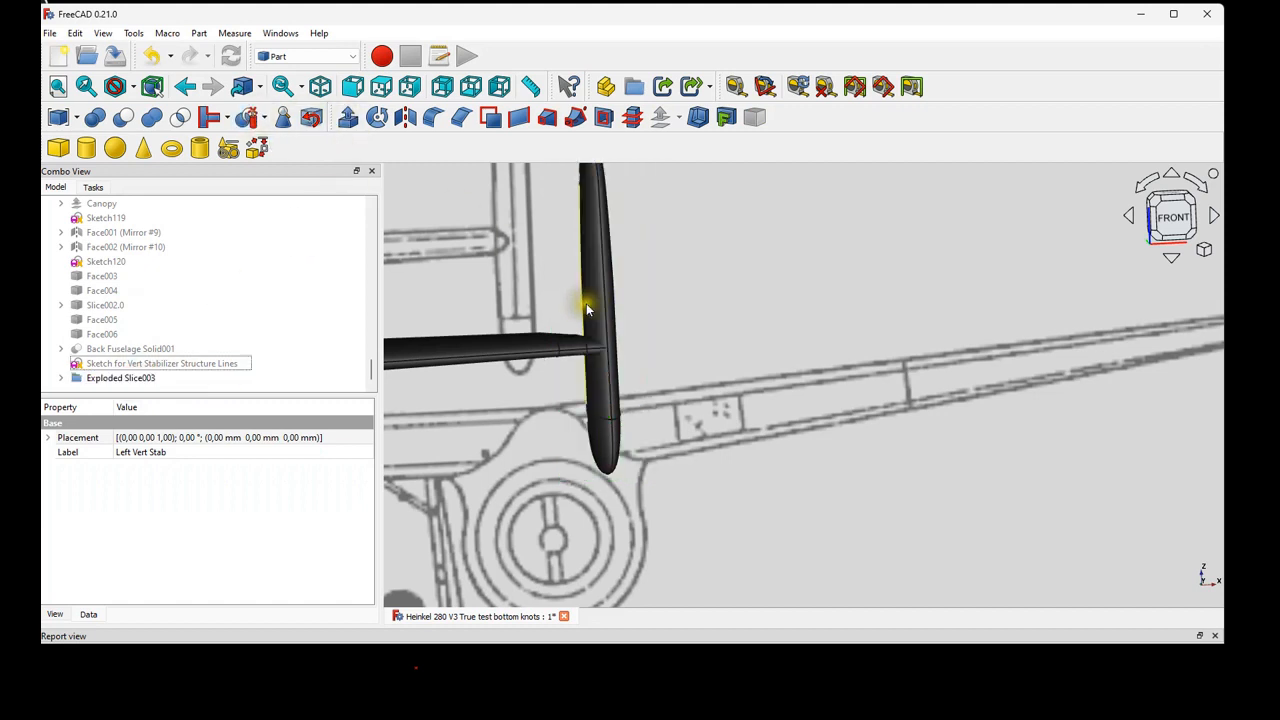
pyautogui.click(62, 378)
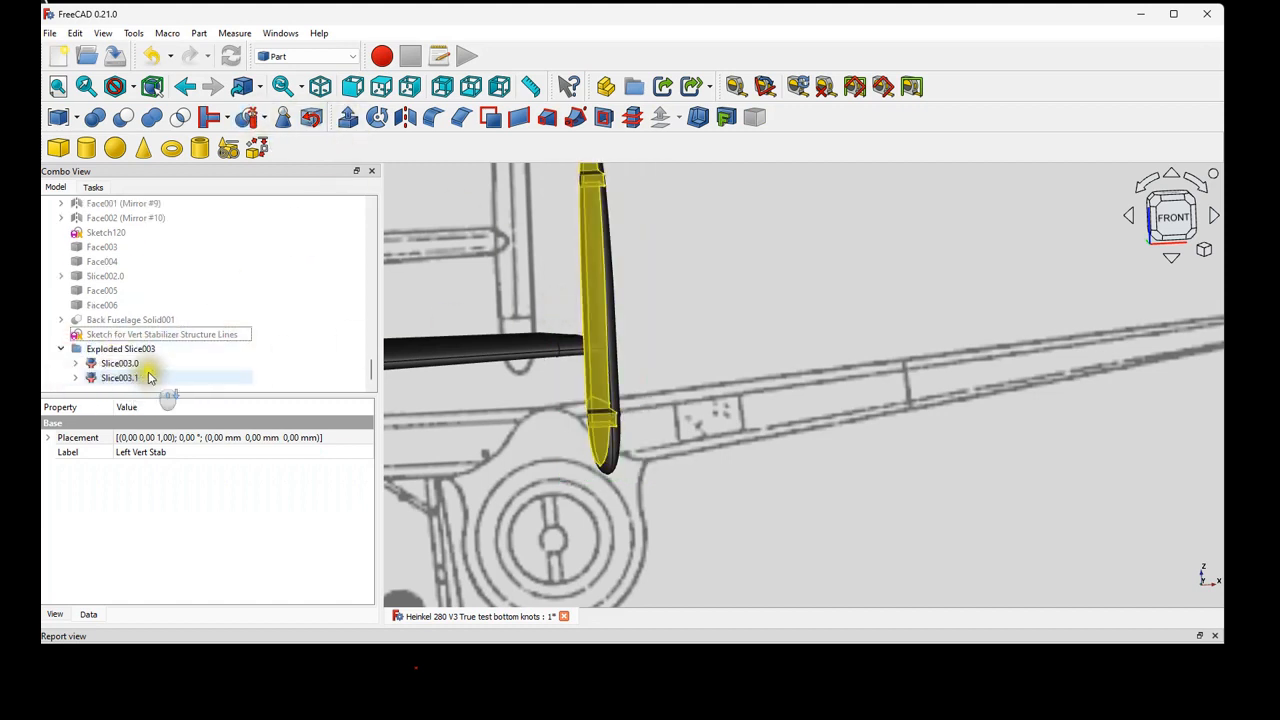
pyautogui.click(119, 364)
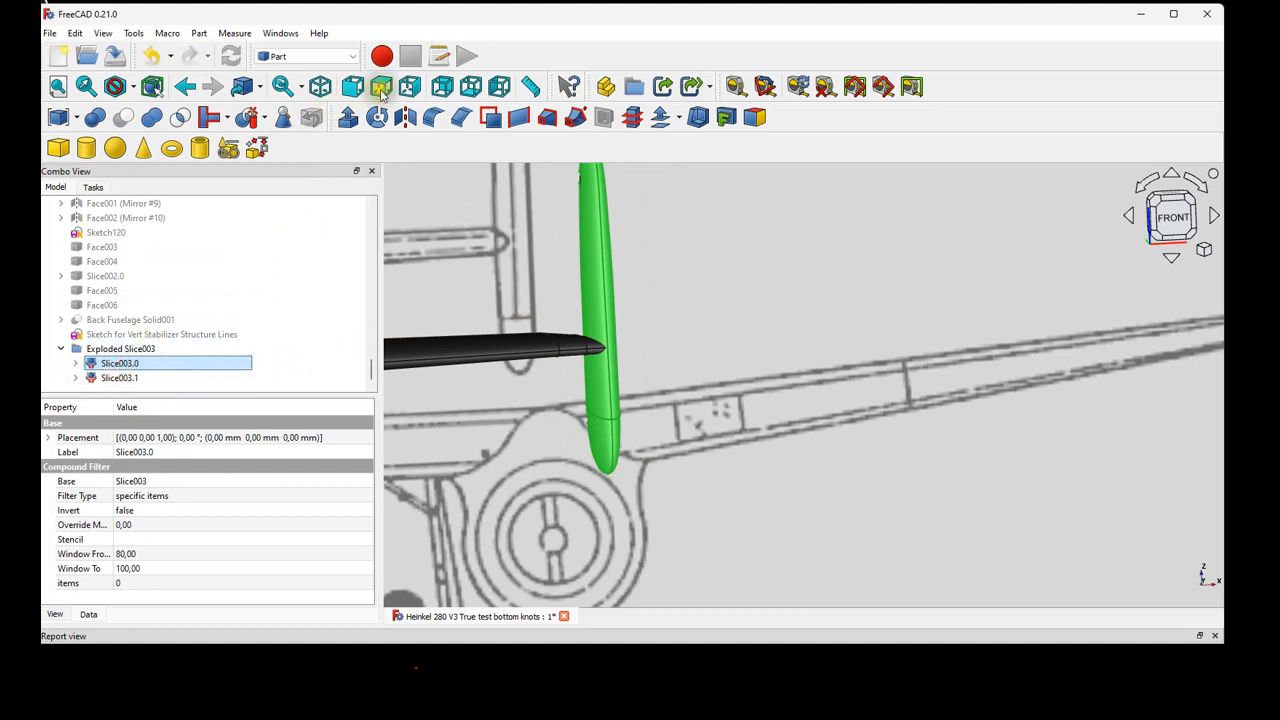
pyautogui.click(410, 86)
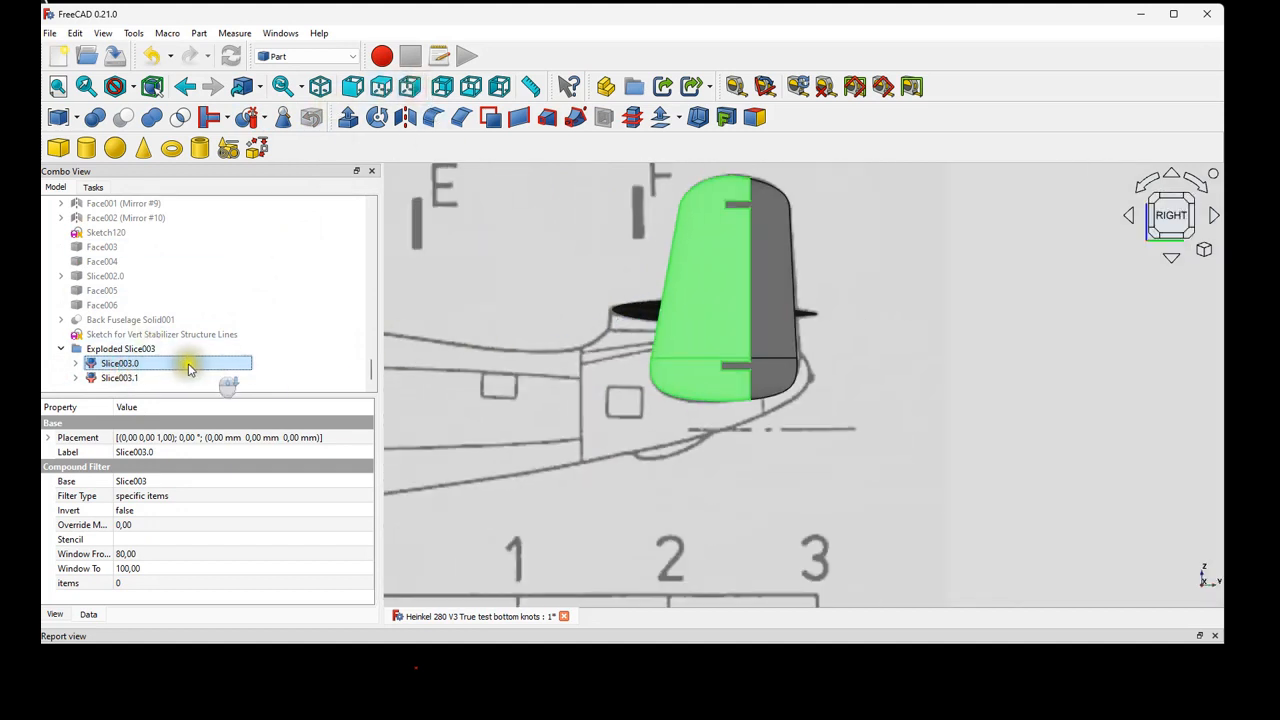
pyautogui.click(155, 378)
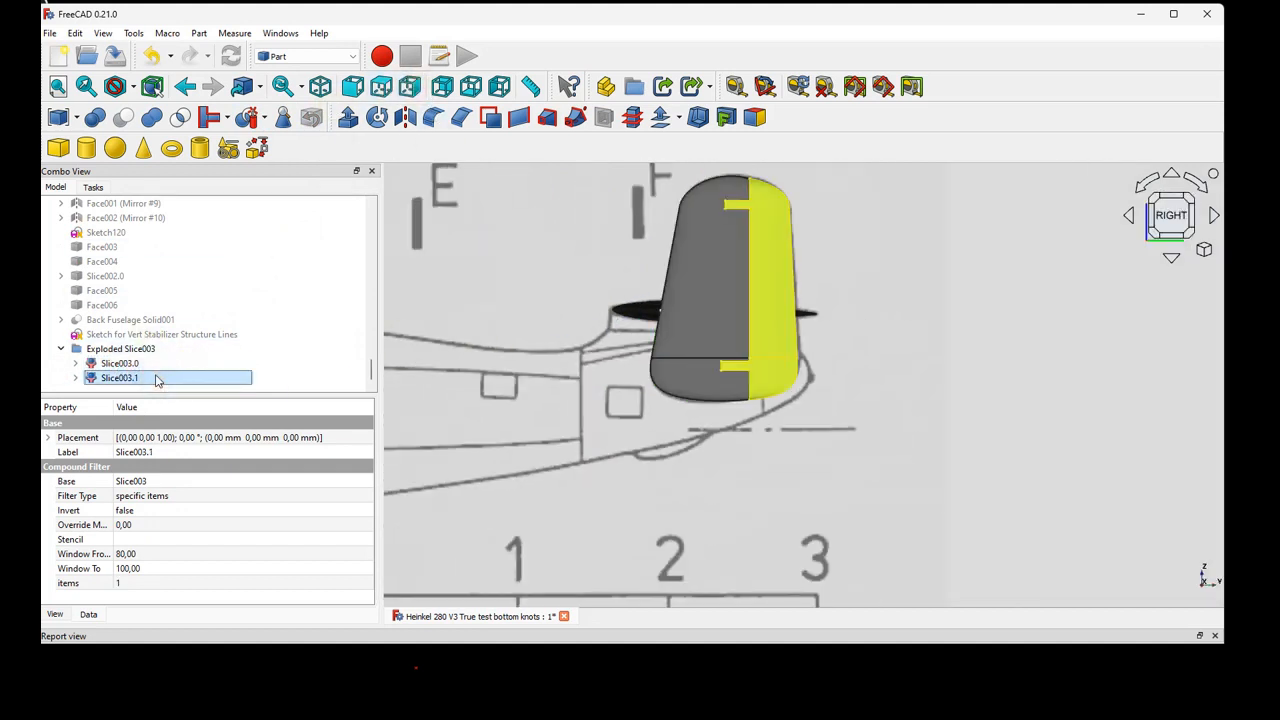
pyautogui.doubleClick(157, 378)
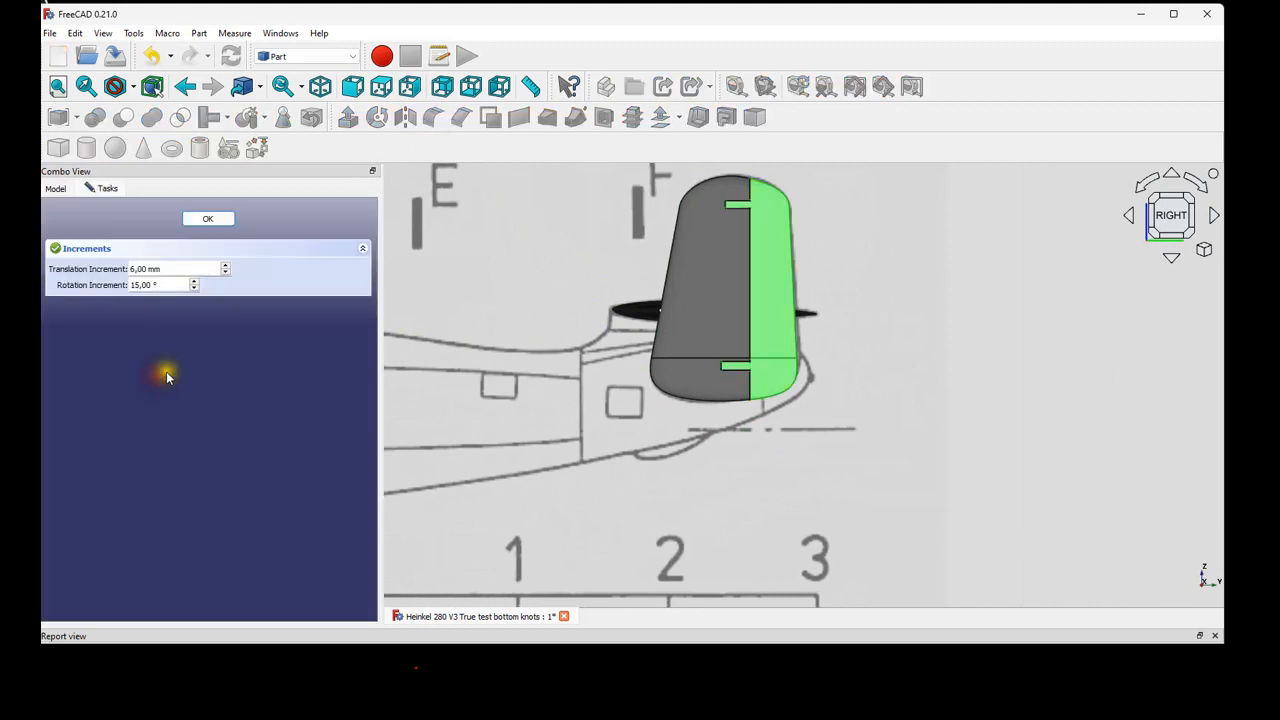
pyautogui.click(208, 219)
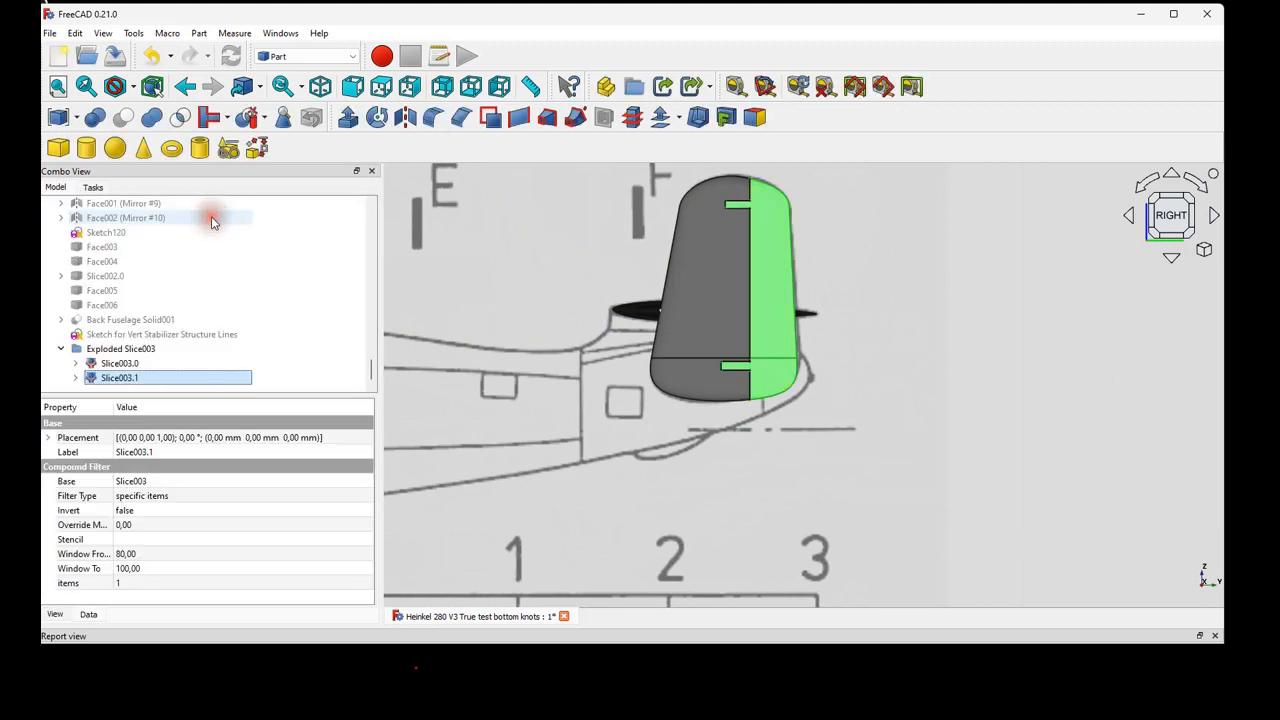
pyautogui.click(121, 378)
pyautogui.scroll(-1, 123, 380)
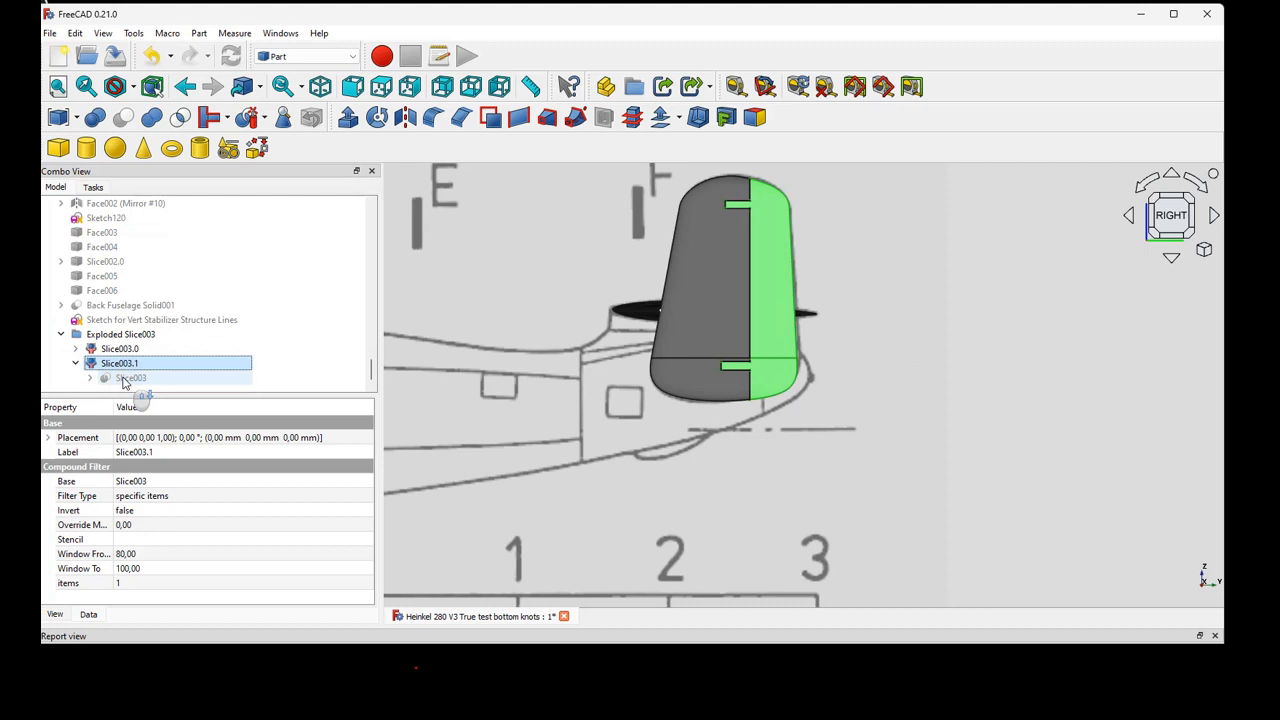
pyautogui.click(441, 119)
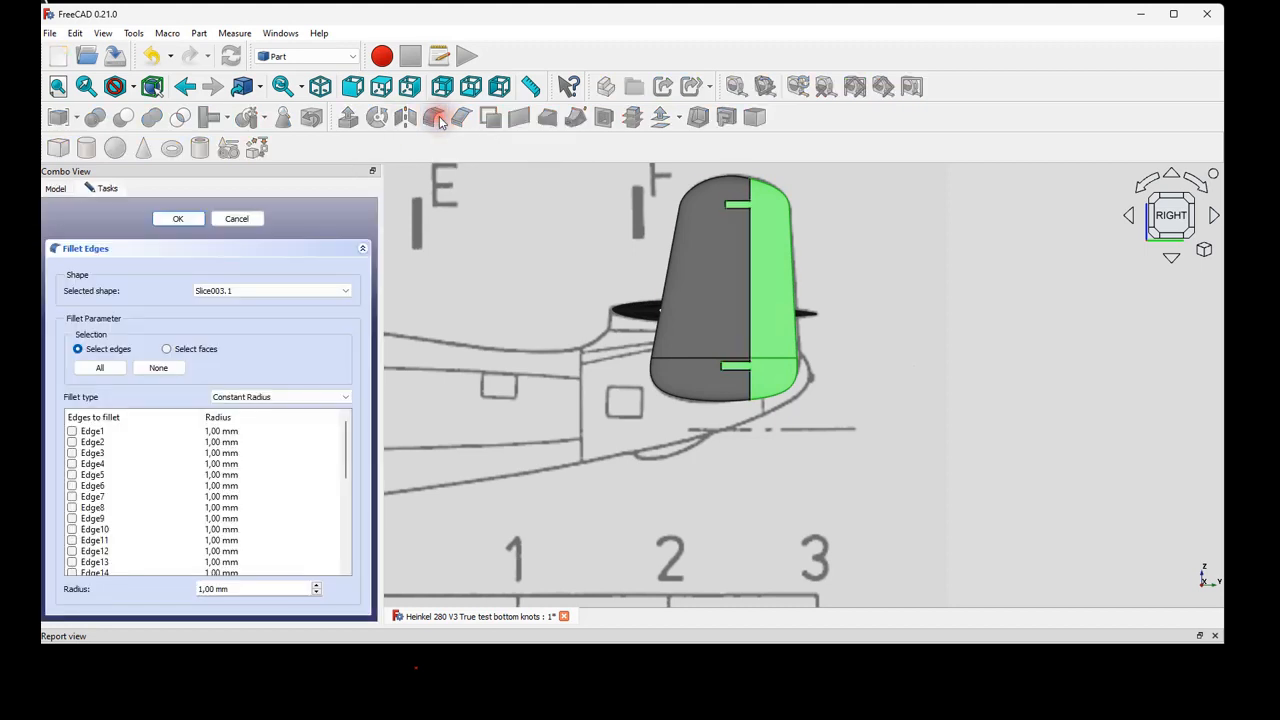
pyautogui.click(55, 188)
pyautogui.click(133, 352)
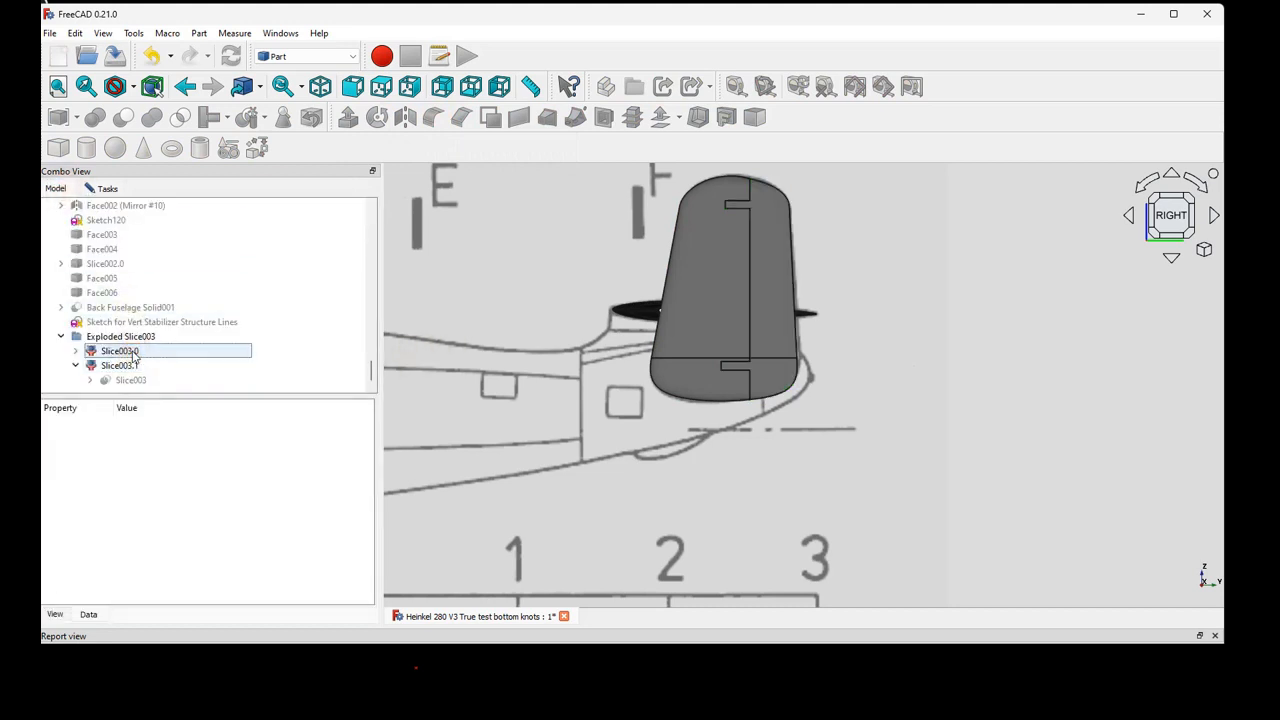
pyautogui.click(107, 188)
pyautogui.click(238, 218)
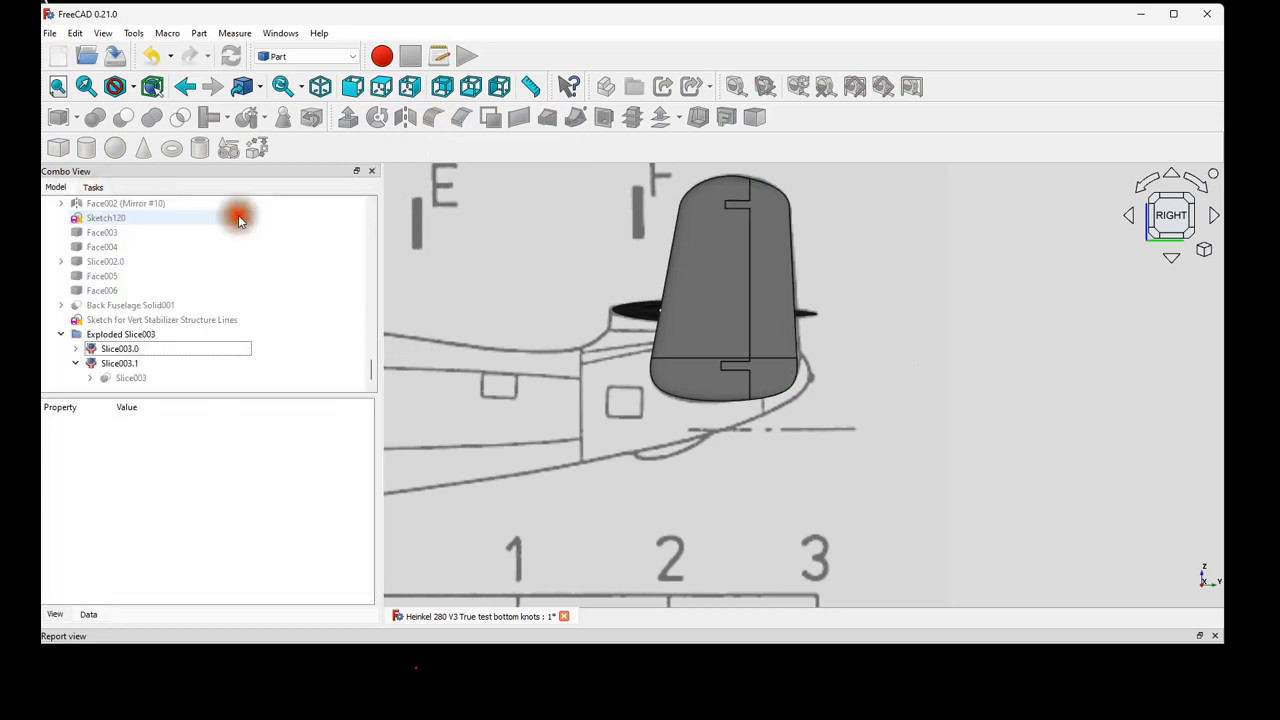
# Hide the fin piece Slice003.0 and start an edge fillet on the rudder piece Slice003.1, with its front face in view.
pyautogui.click(124, 349)
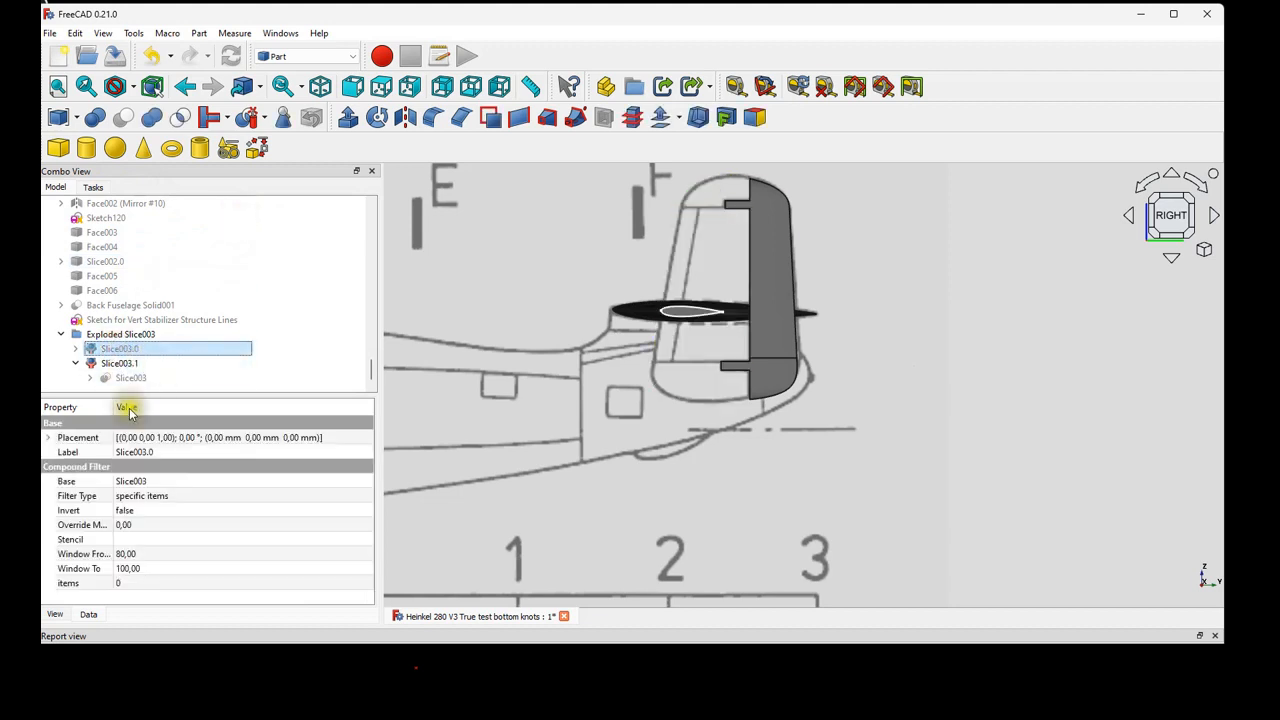
pyautogui.click(118, 363)
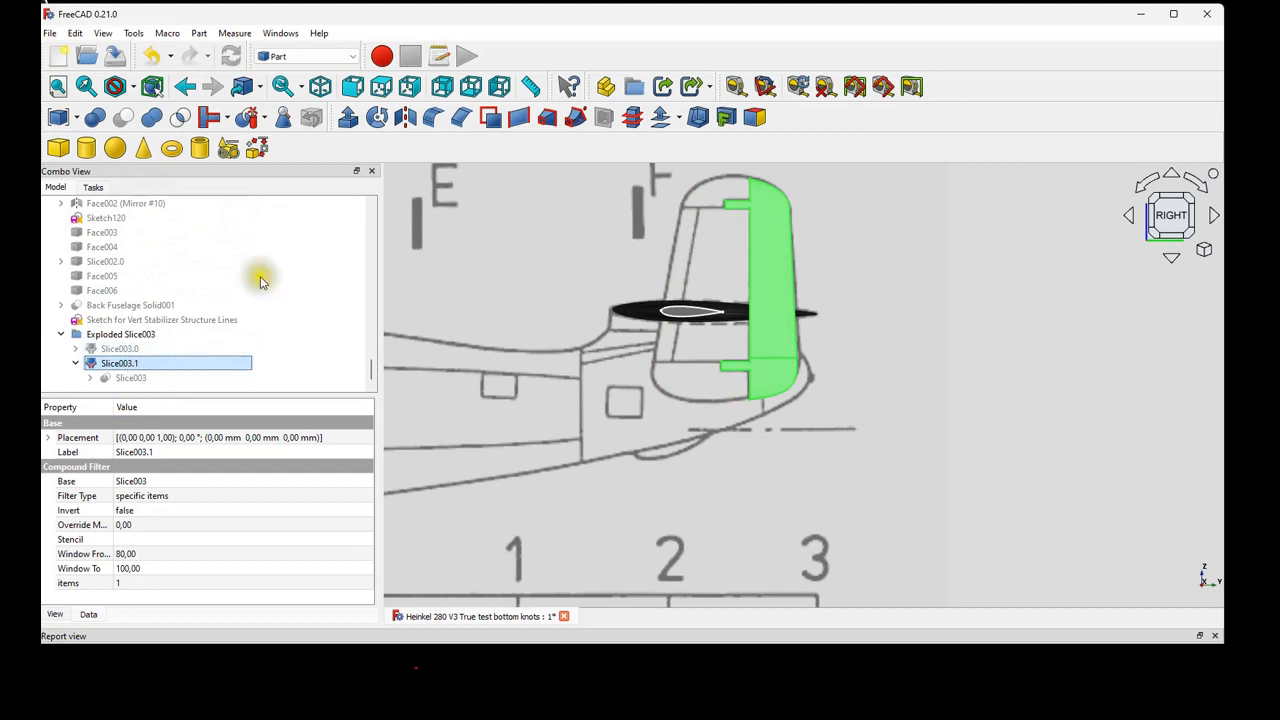
pyautogui.click(433, 117)
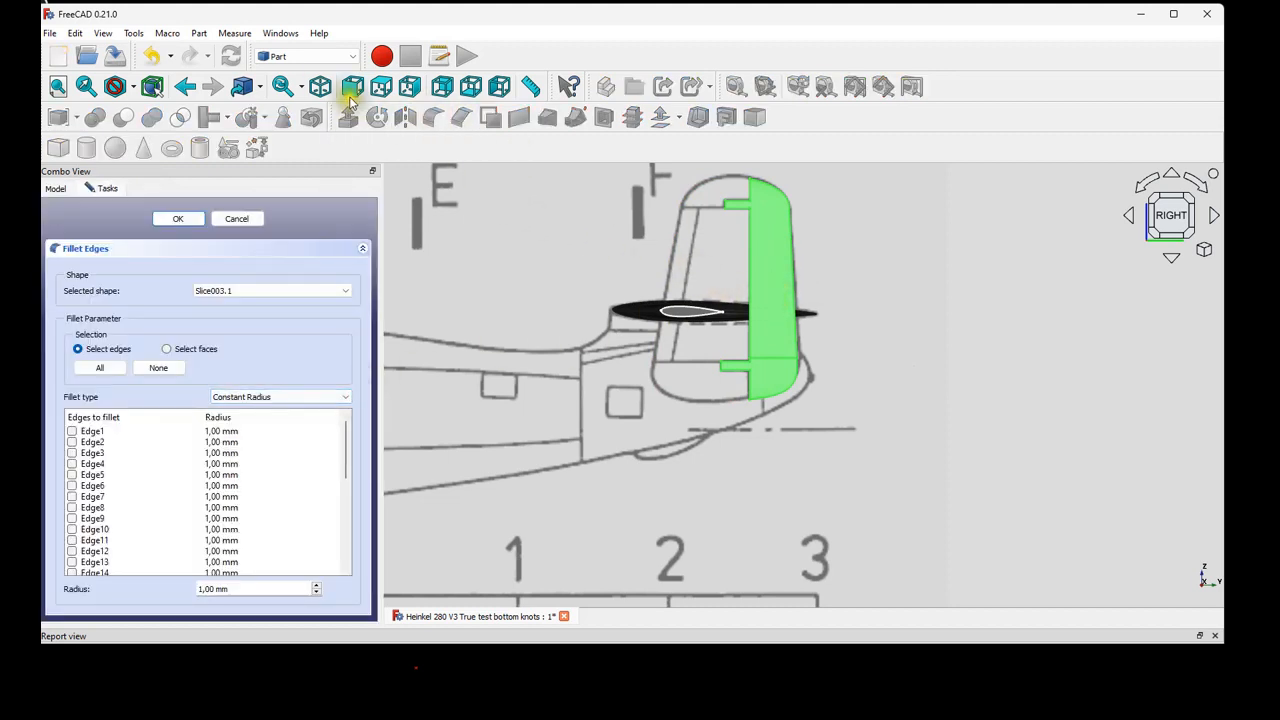
pyautogui.click(320, 88)
pyautogui.scroll(-2, 679, 357)
pyautogui.scroll(4, 679, 345)
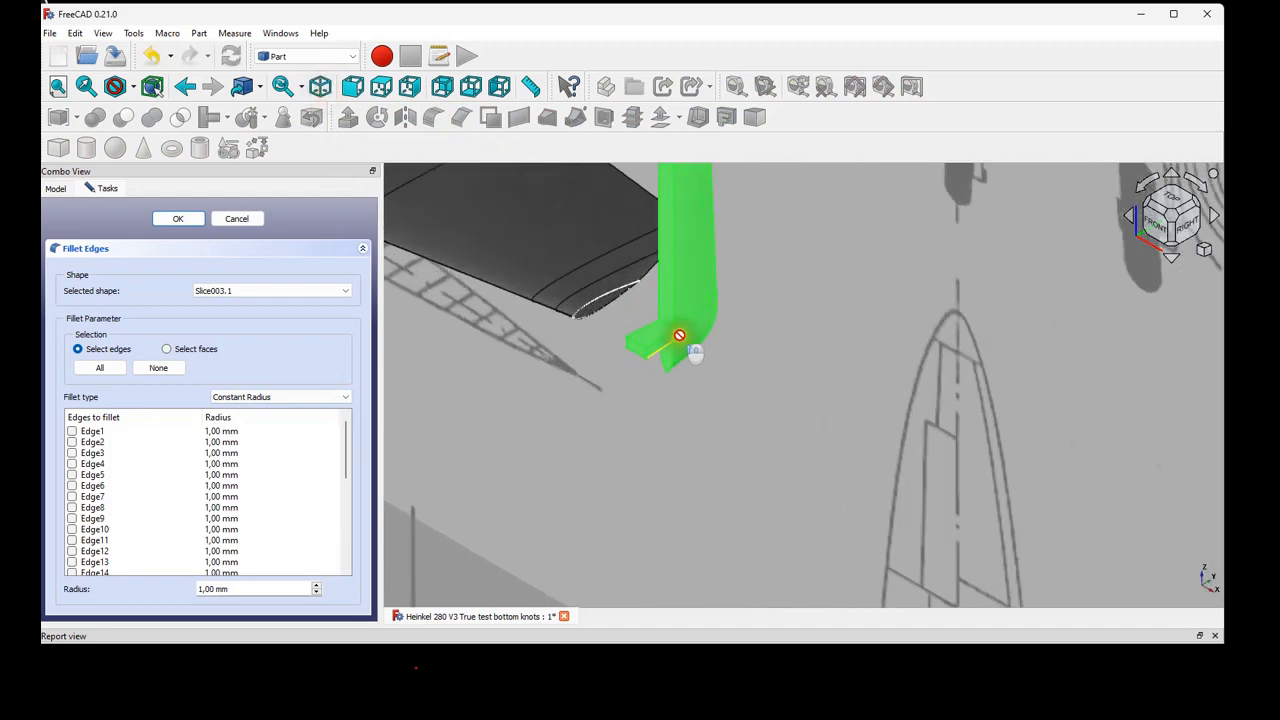
pyautogui.scroll(1, 679, 335)
pyautogui.moveTo(632, 280); pyautogui.dragTo(608, 424, button='middle')
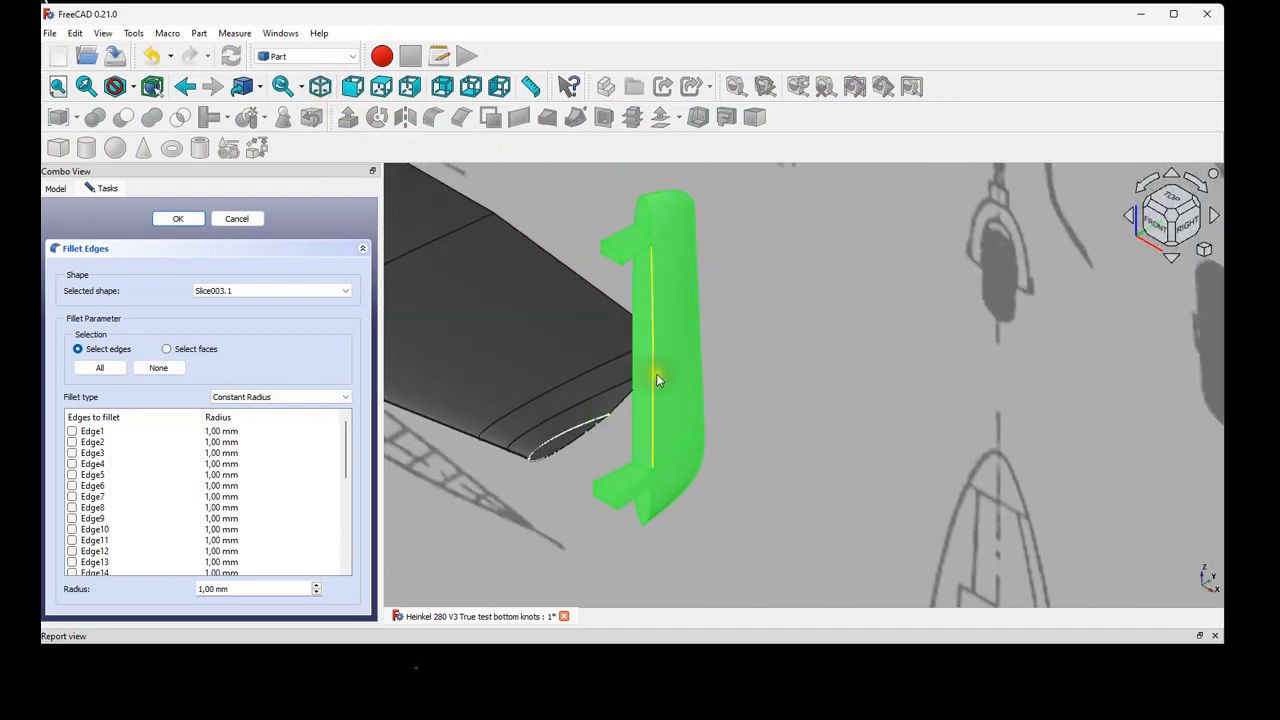
# Try a 0.60 mm fillet on the rudder's front outline, using Edge1, Edge5, Edge9, Edge16, Edge23 and Edge26.
pyautogui.click(656, 376)
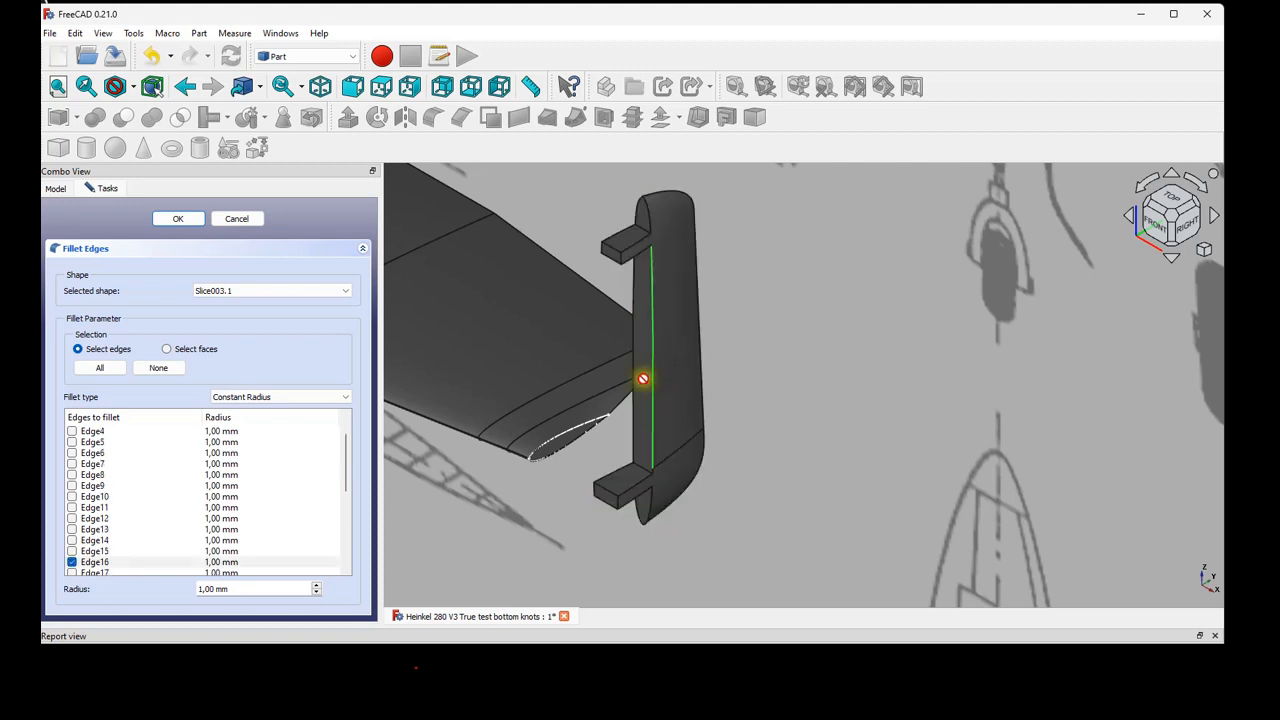
pyautogui.click(633, 288)
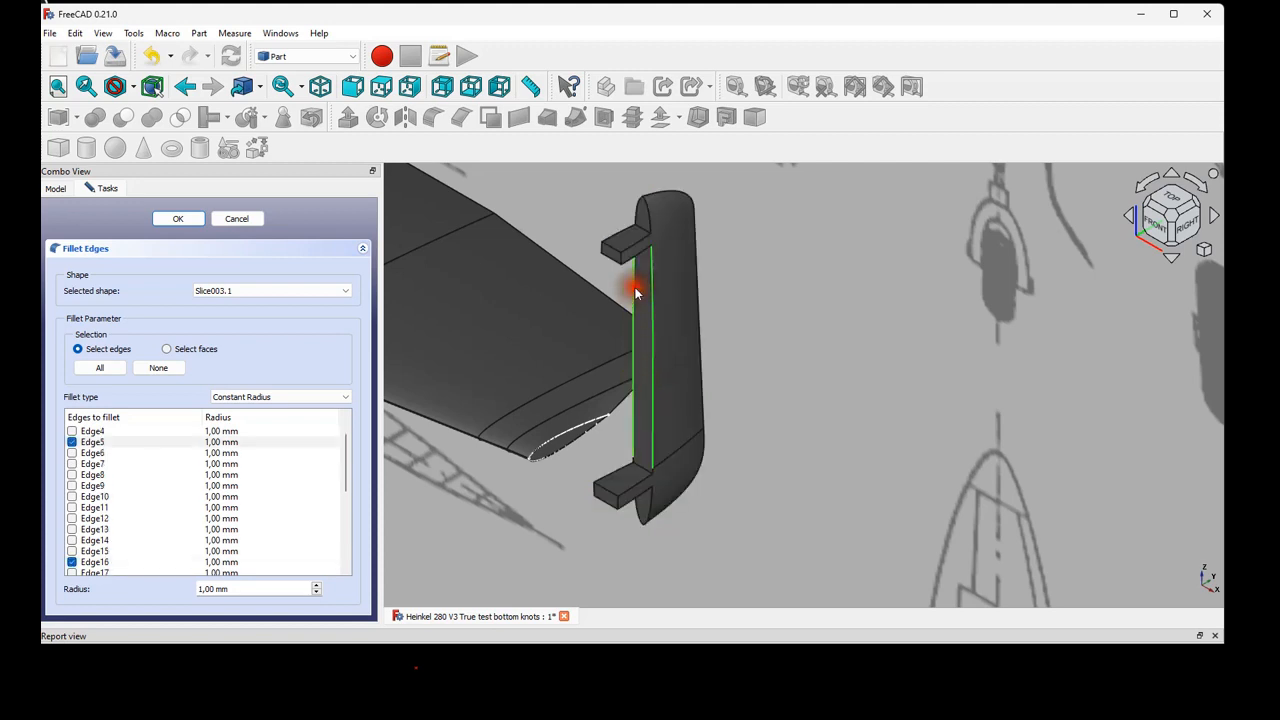
pyautogui.click(656, 222)
pyautogui.click(641, 215)
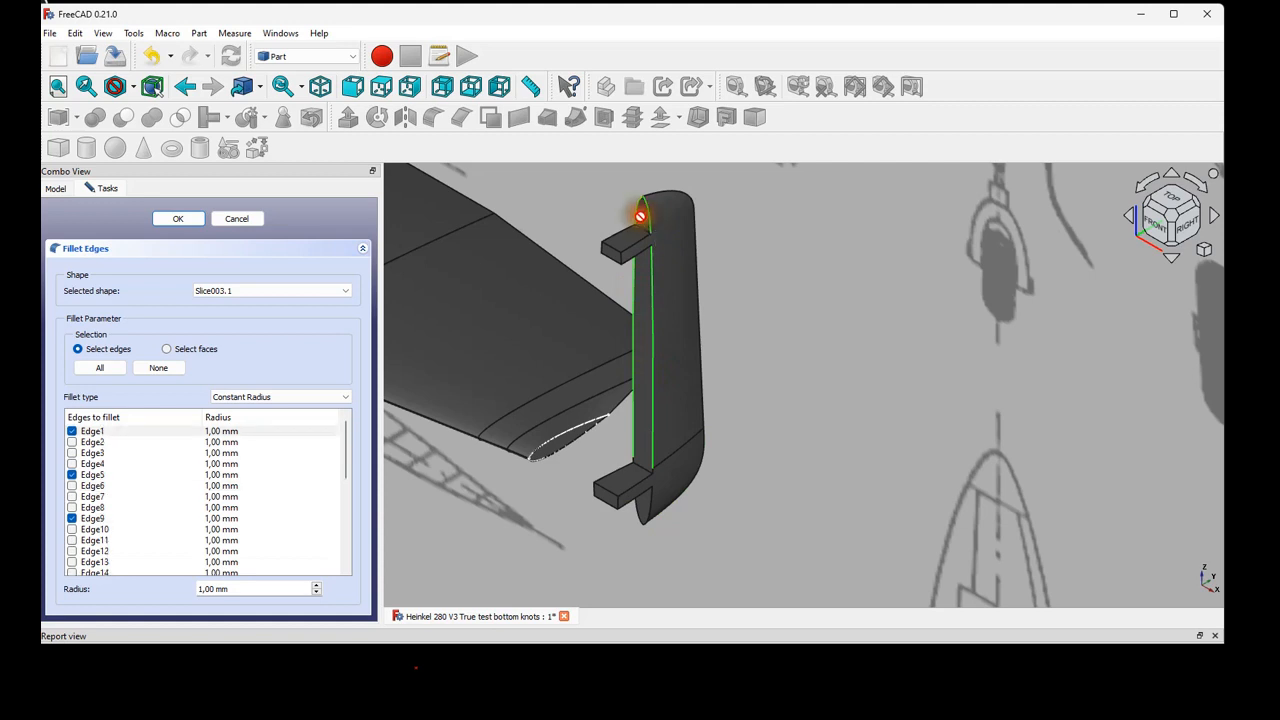
pyautogui.click(646, 513)
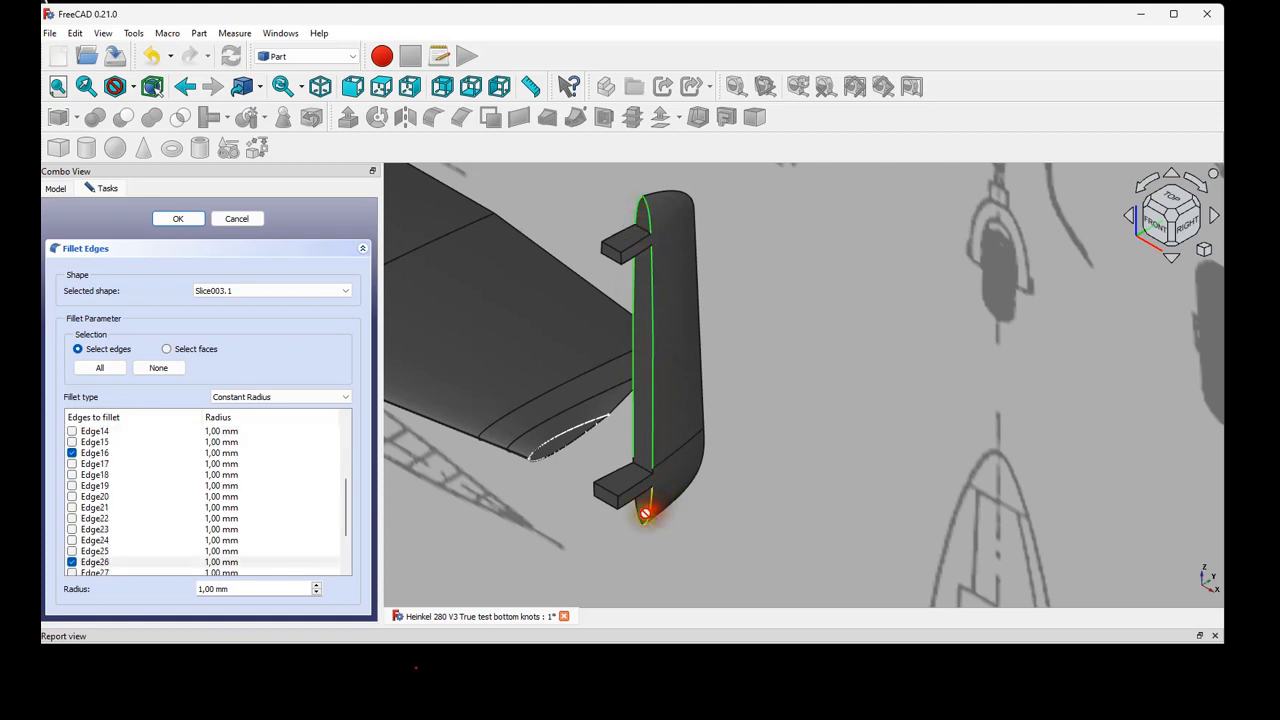
pyautogui.click(643, 517)
pyautogui.click(200, 592)
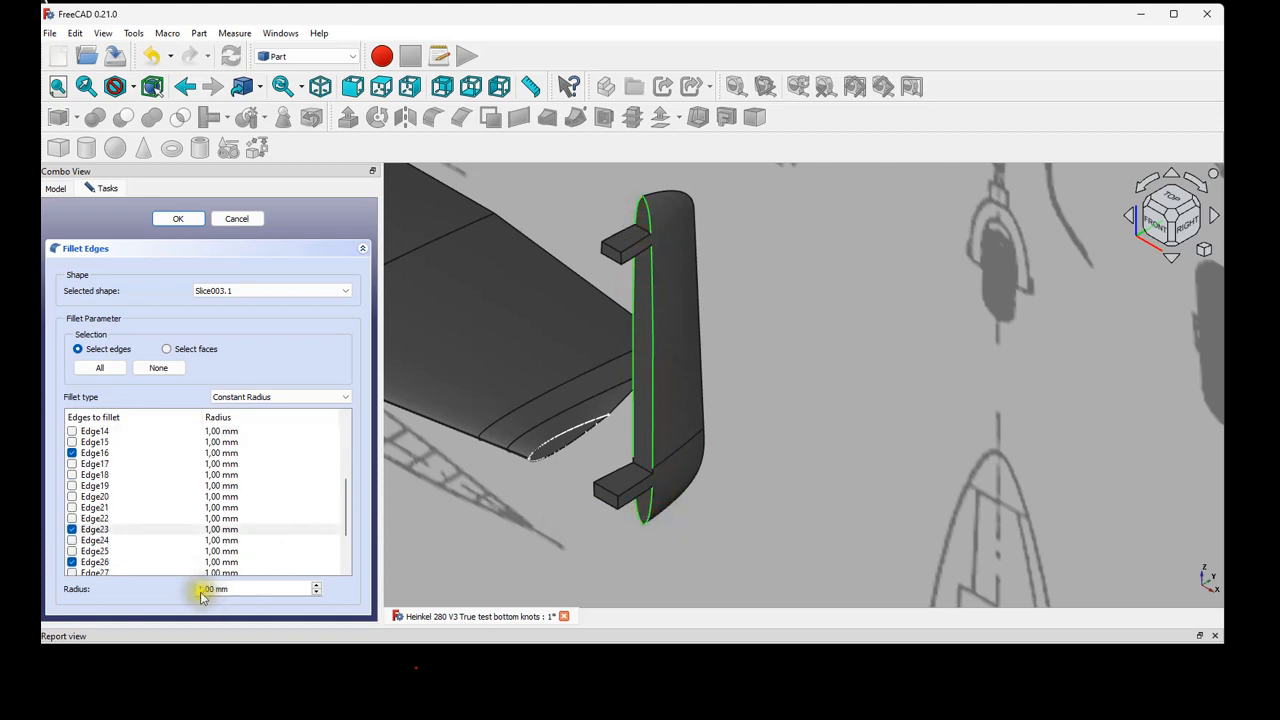
pyautogui.moveTo(218, 590); pyautogui.dragTo(189, 592)
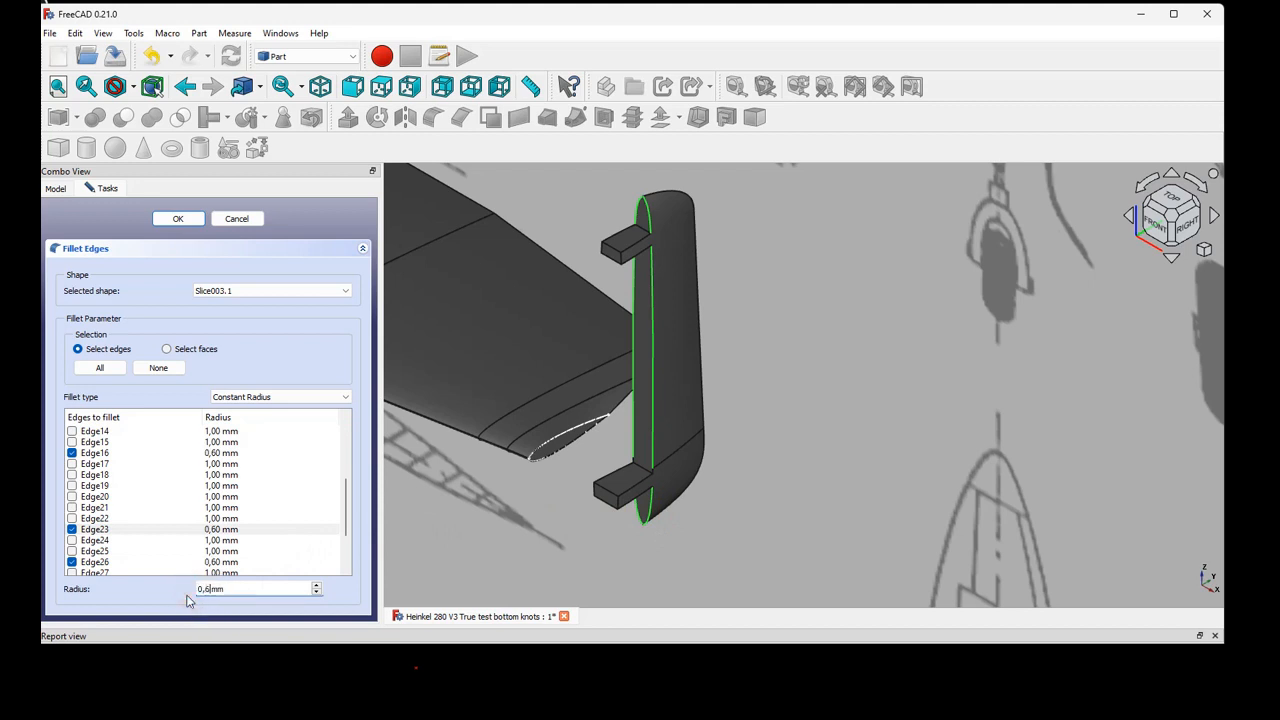
pyautogui.press('Return')
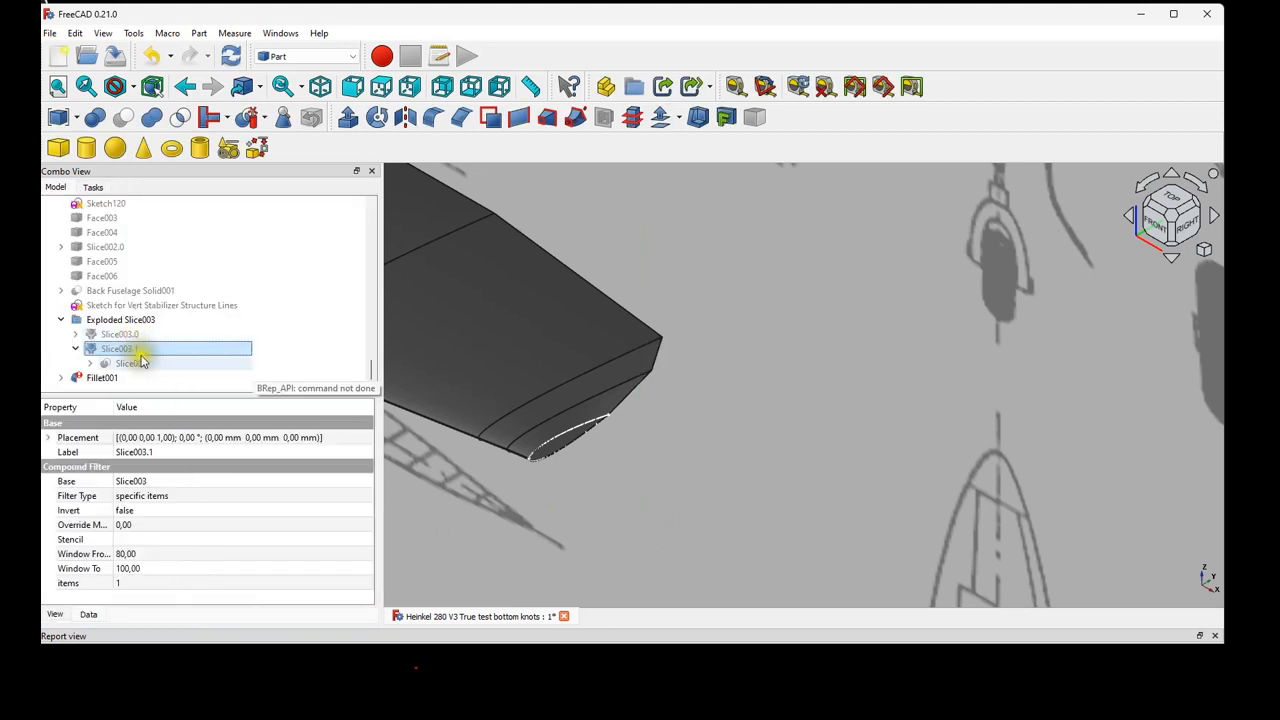
# Edit Fillet001 and set the radius of its selected edges to 0.20 mm.
pyautogui.click(61, 377)
pyautogui.click(105, 378)
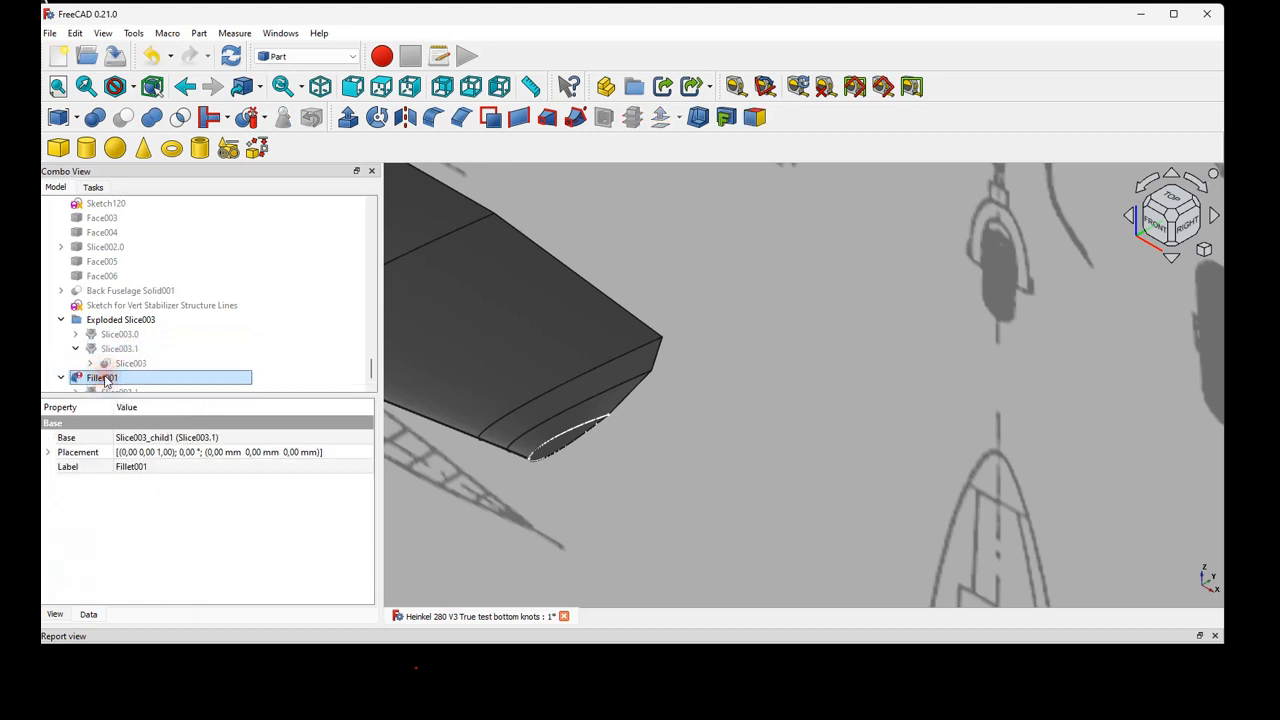
pyautogui.doubleClick(105, 378)
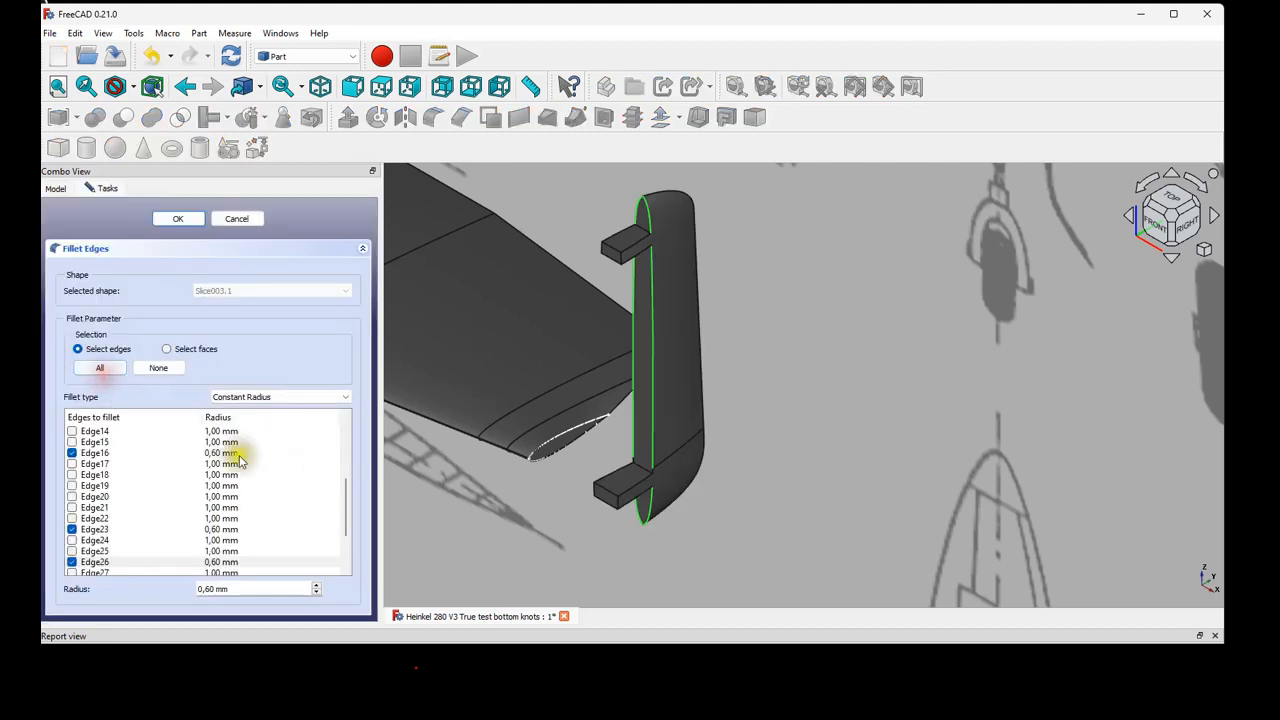
pyautogui.click(217, 589)
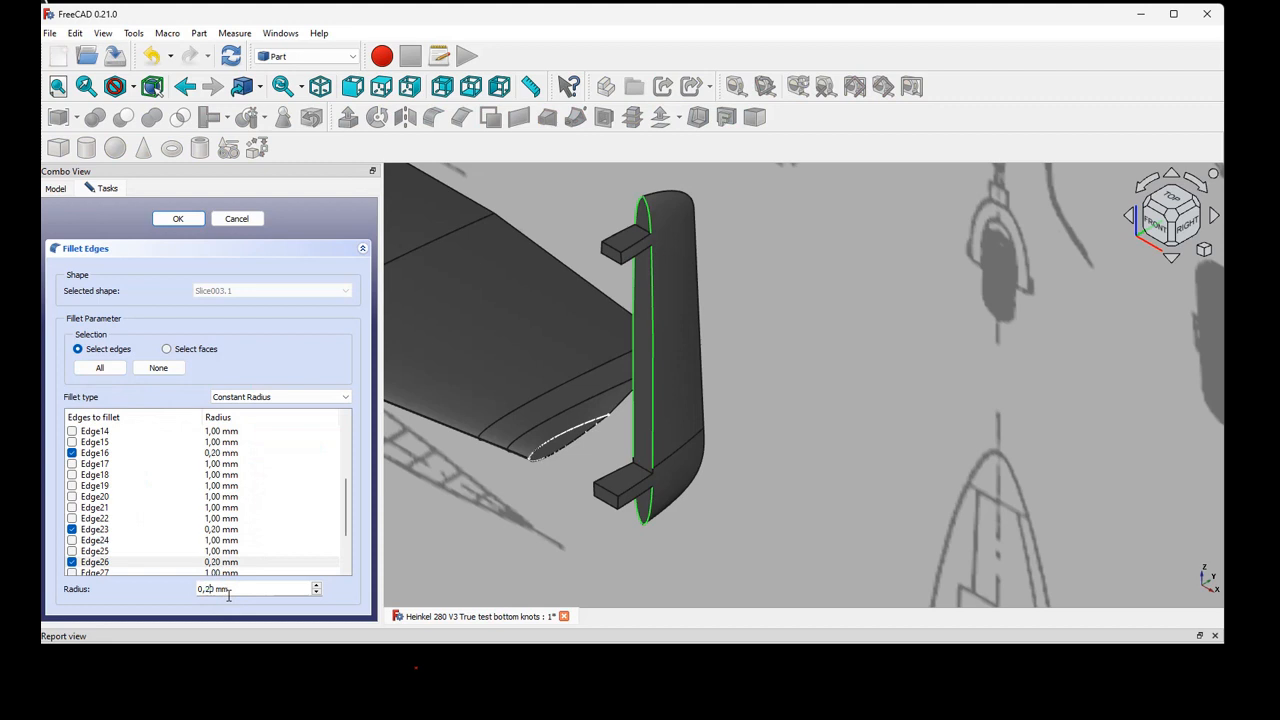
pyautogui.press('Return')
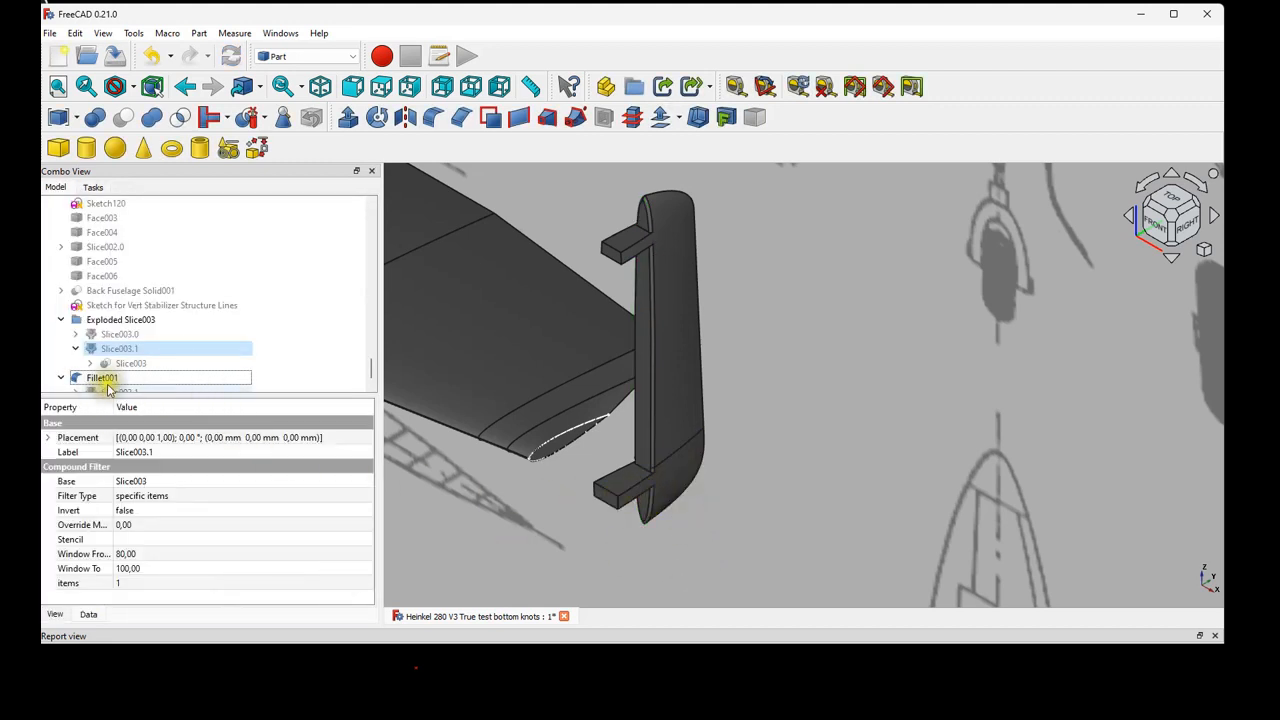
# Reopen Fillet001 for editing and deselect Edge16, Edge23, Edge26, Edge9, Edge5 and Edge1.
pyautogui.scroll(-1, 88, 382)
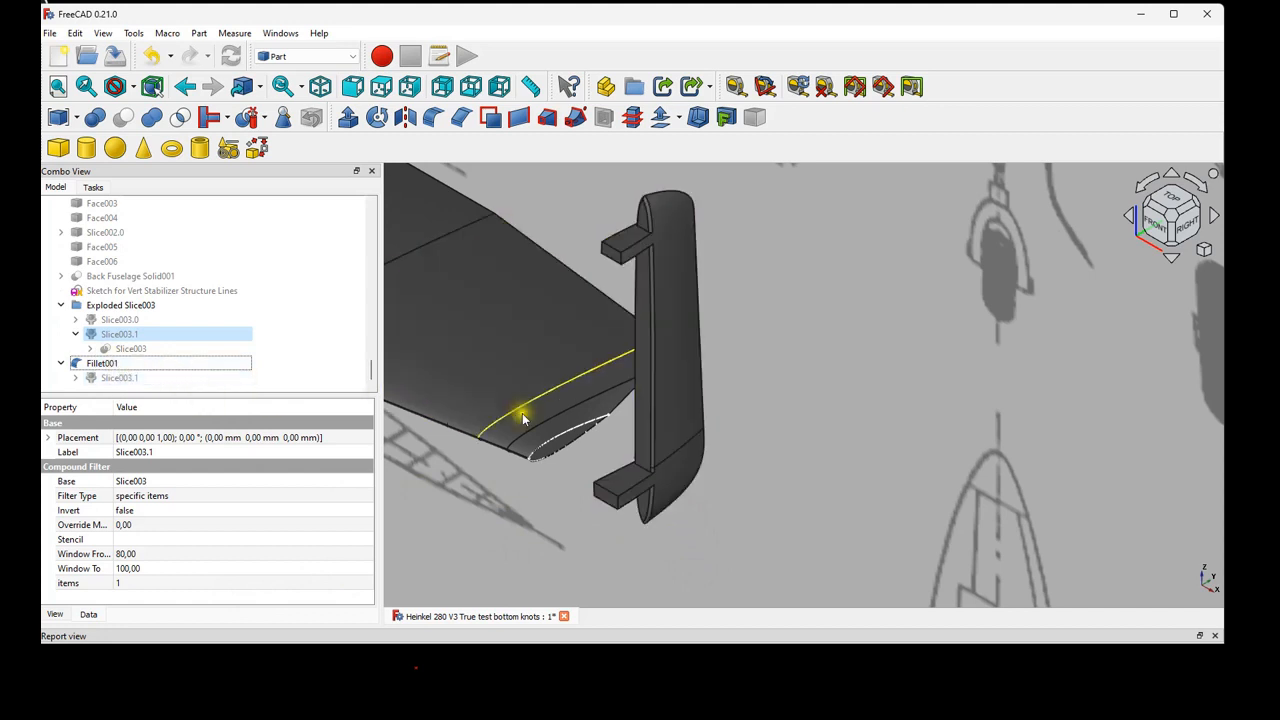
pyautogui.scroll(3, 660, 512)
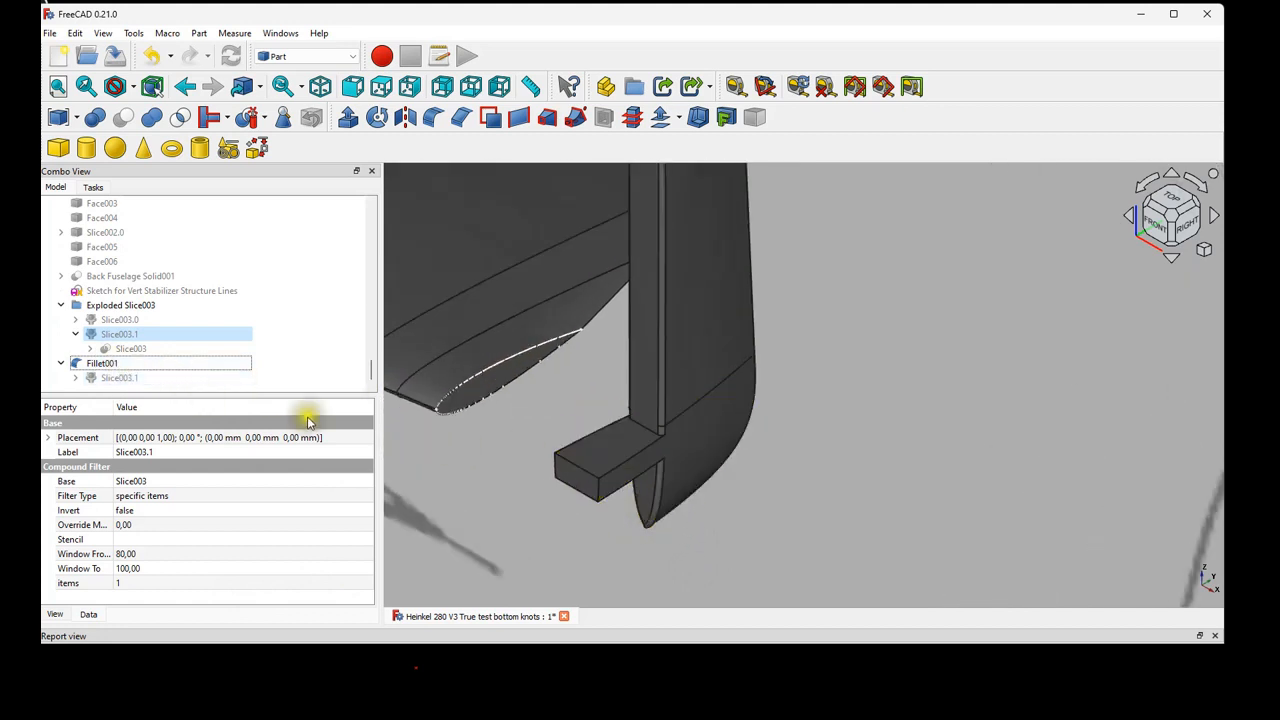
pyautogui.click(108, 364)
pyautogui.click(111, 366)
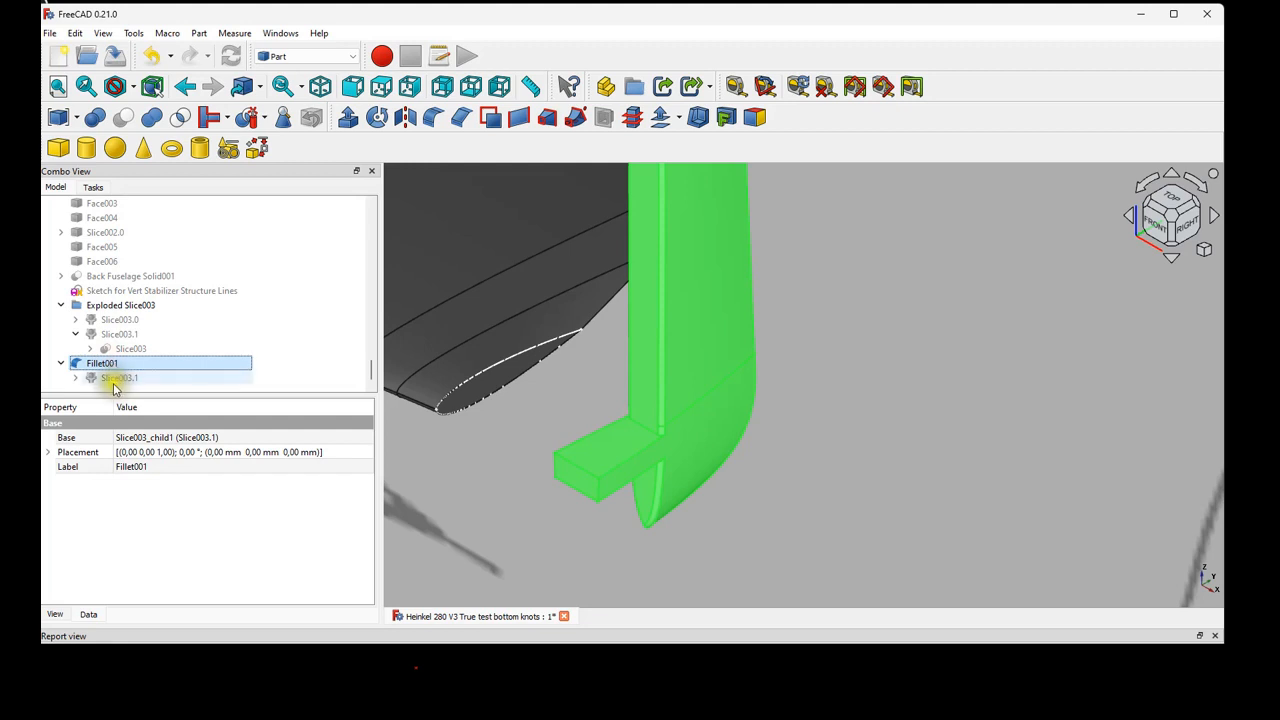
pyautogui.doubleClick(111, 366)
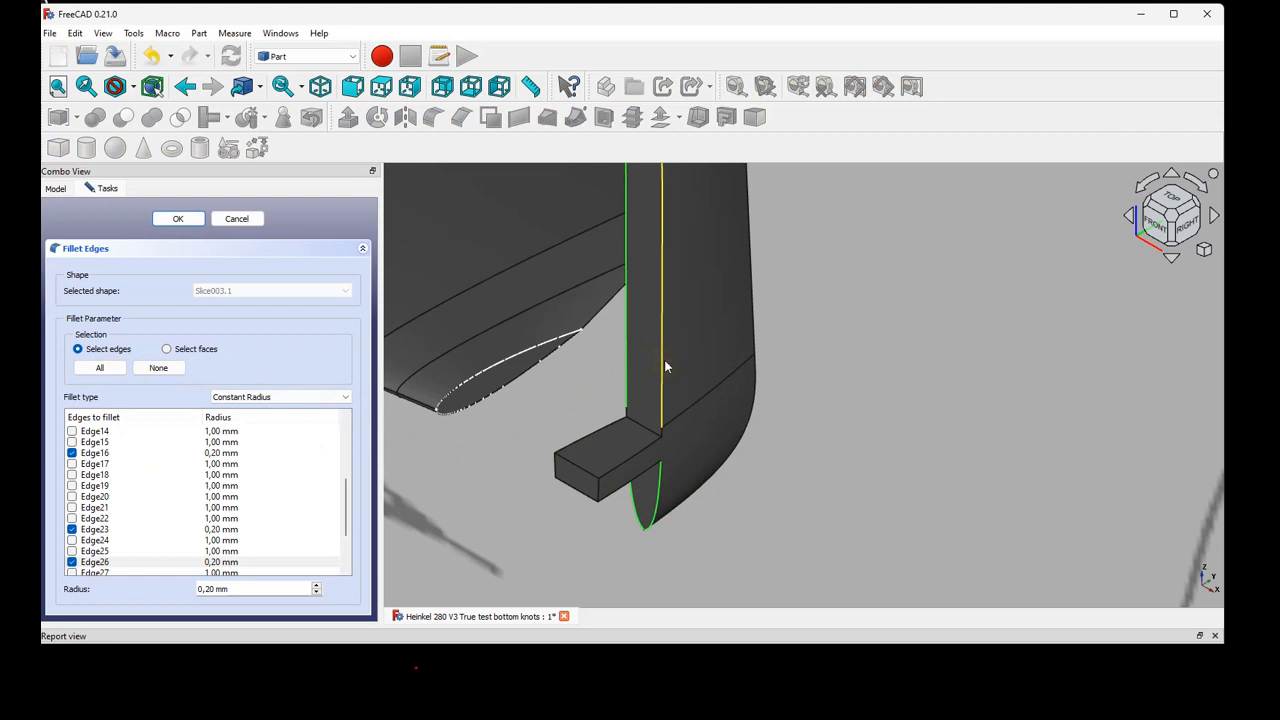
pyautogui.click(665, 363)
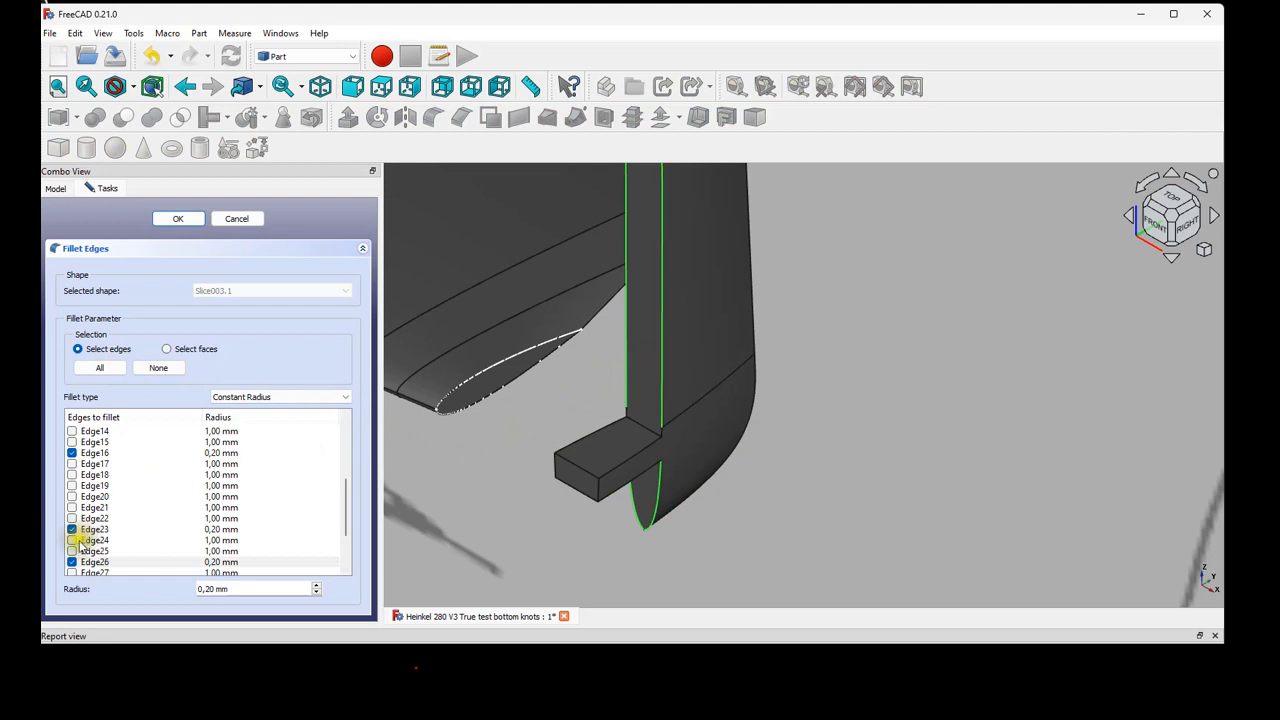
pyautogui.click(72, 453)
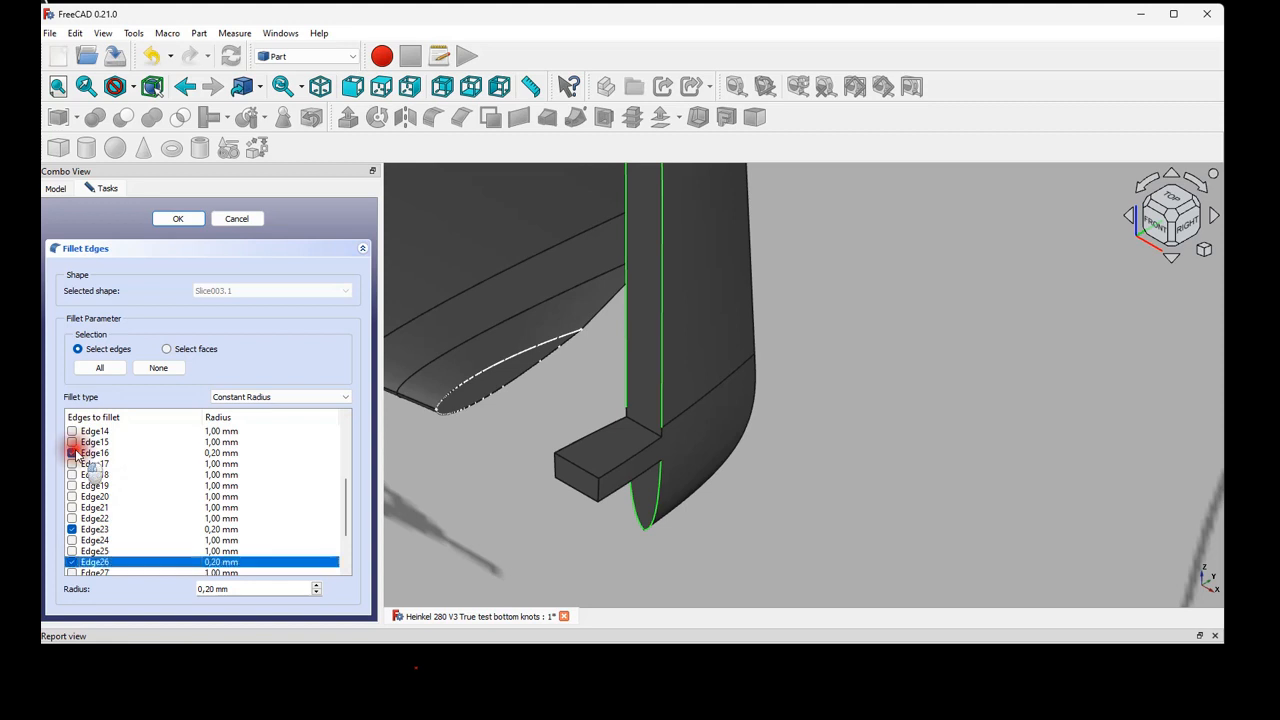
pyautogui.click(72, 529)
pyautogui.click(72, 562)
pyautogui.scroll(-2, 136, 541)
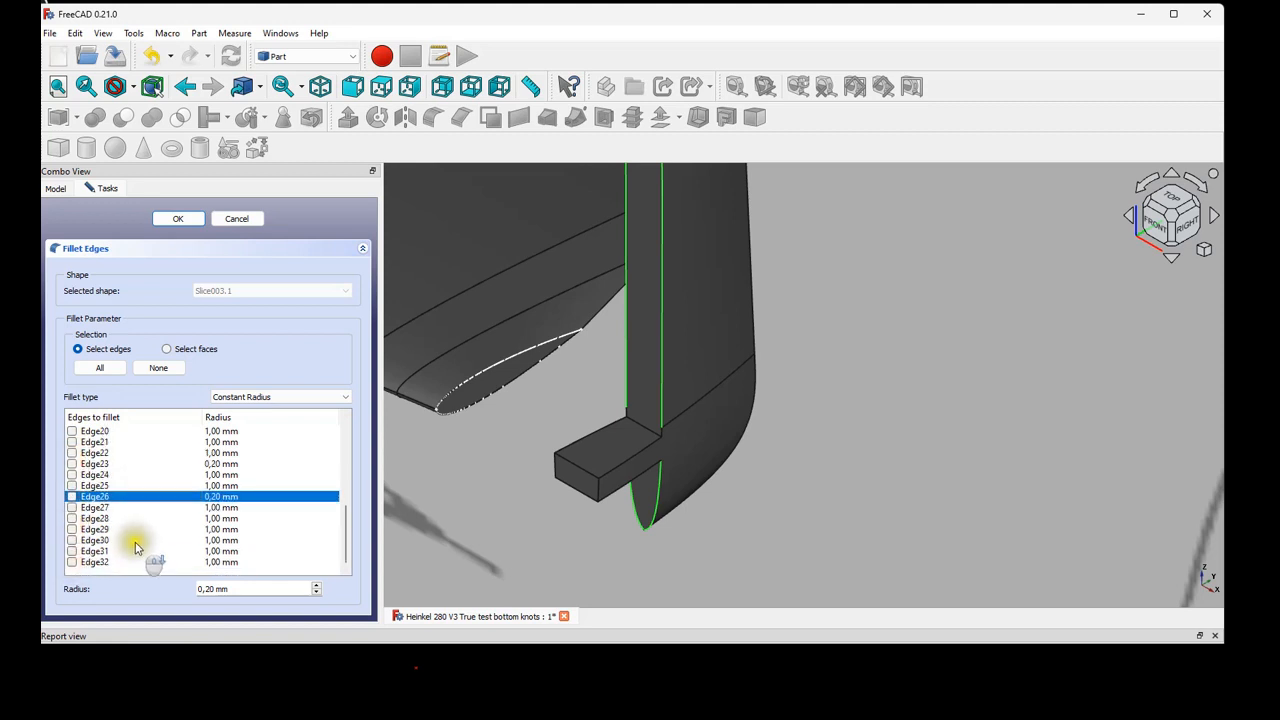
pyautogui.scroll(7, 135, 542)
pyautogui.click(72, 518)
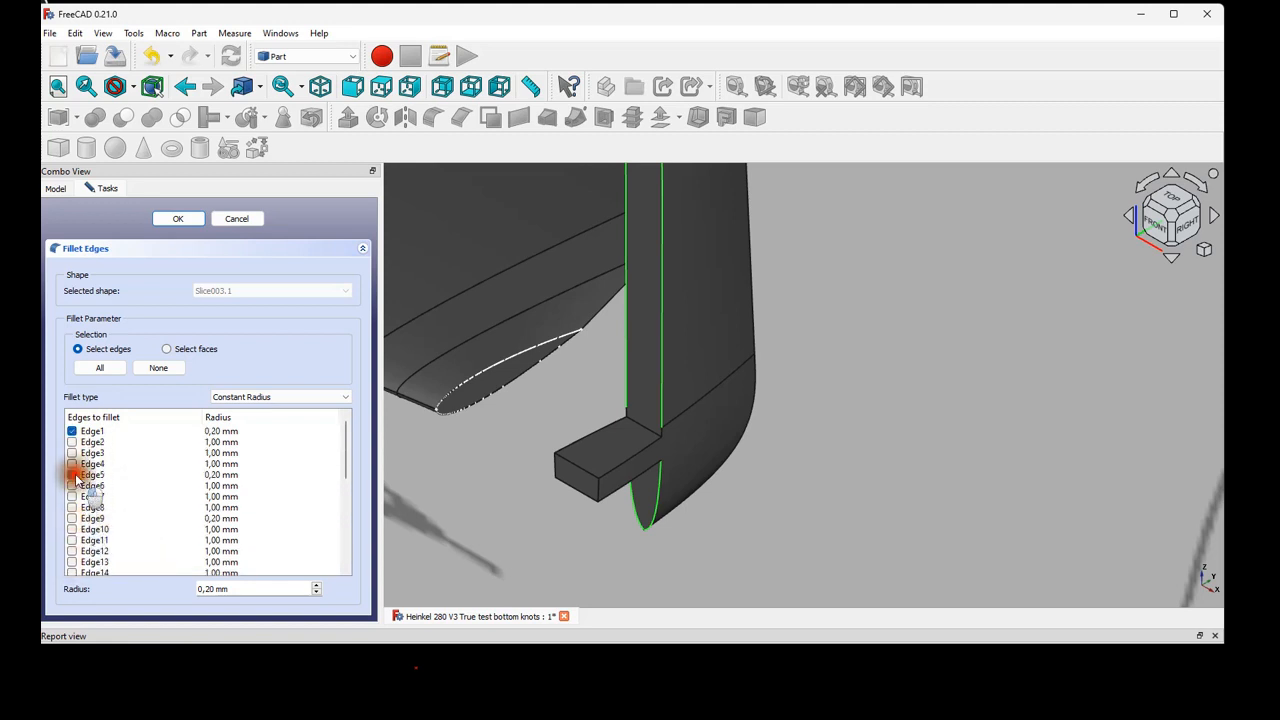
pyautogui.click(72, 474)
pyautogui.click(72, 431)
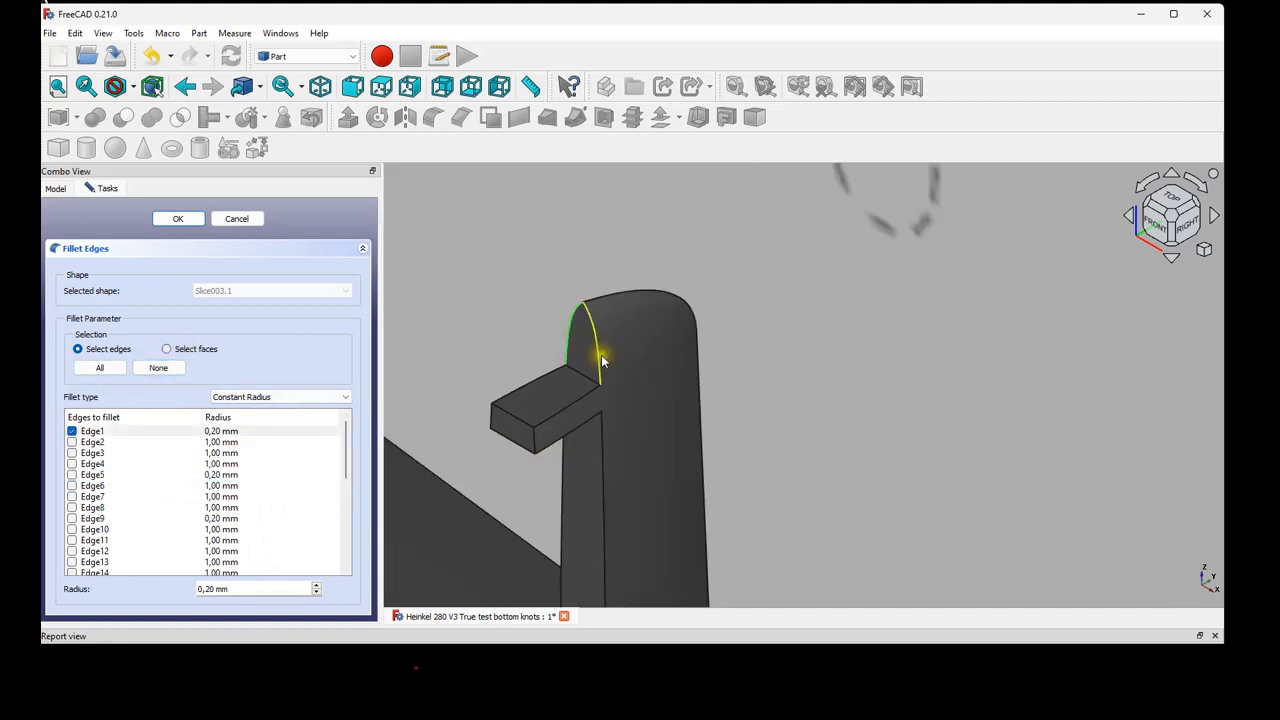
# Fillet only the curved front edges at the rudder's upper and lower ends, Edge1, Edge9, Edge26 and Edge23, with a 0.20 mm radius.
pyautogui.click(601, 354)
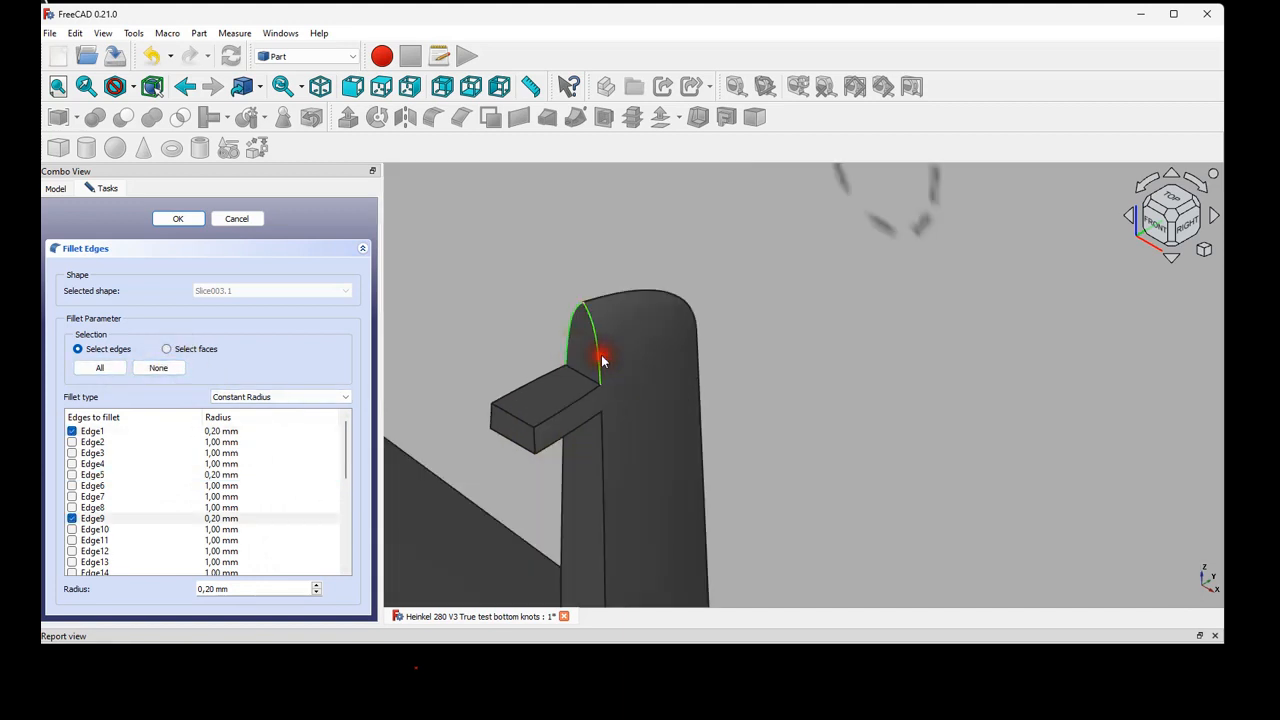
pyautogui.scroll(-3, 568, 480)
pyautogui.moveTo(560, 523); pyautogui.dragTo(549, 275, button='middle')
pyautogui.scroll(3, 539, 425)
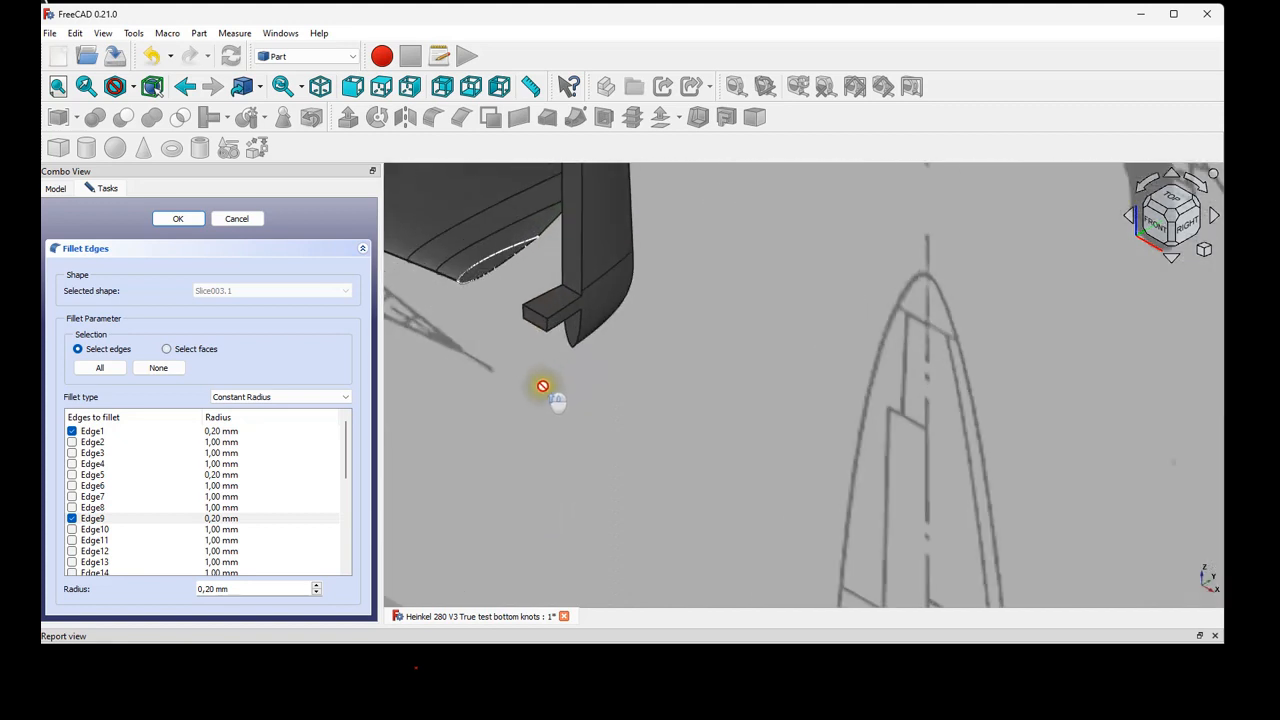
pyautogui.click(580, 330)
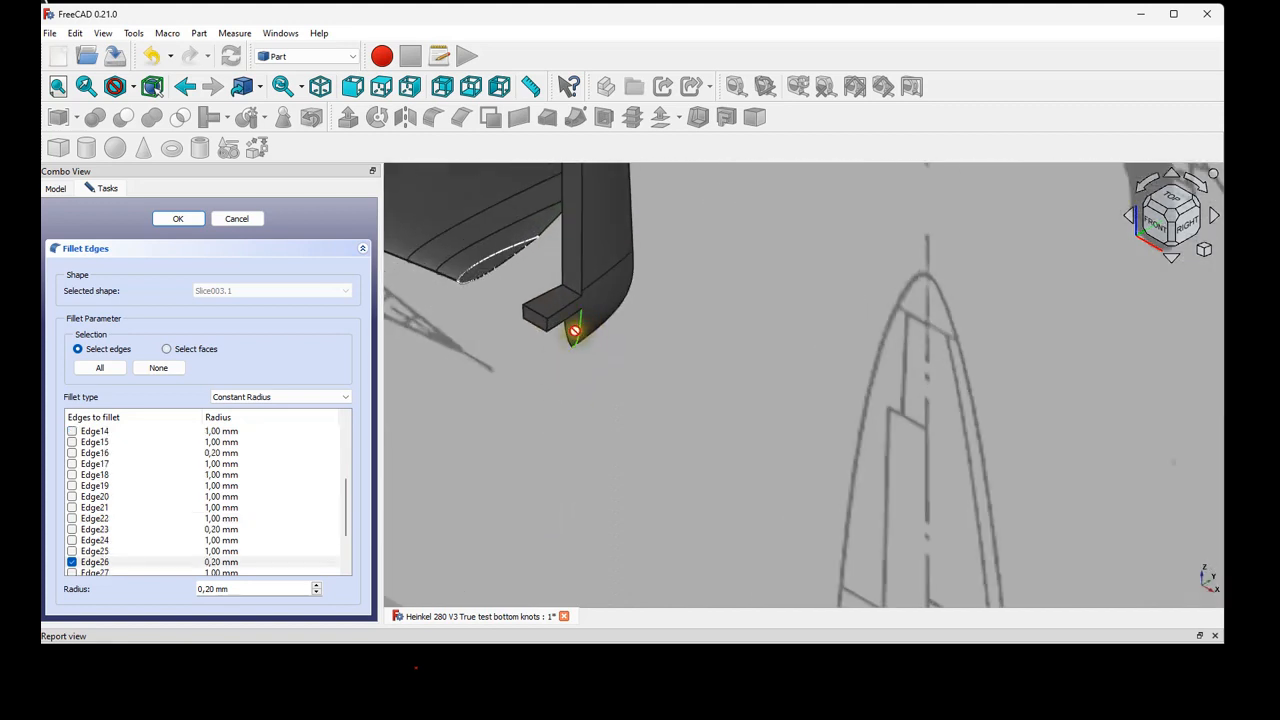
pyautogui.click(572, 338)
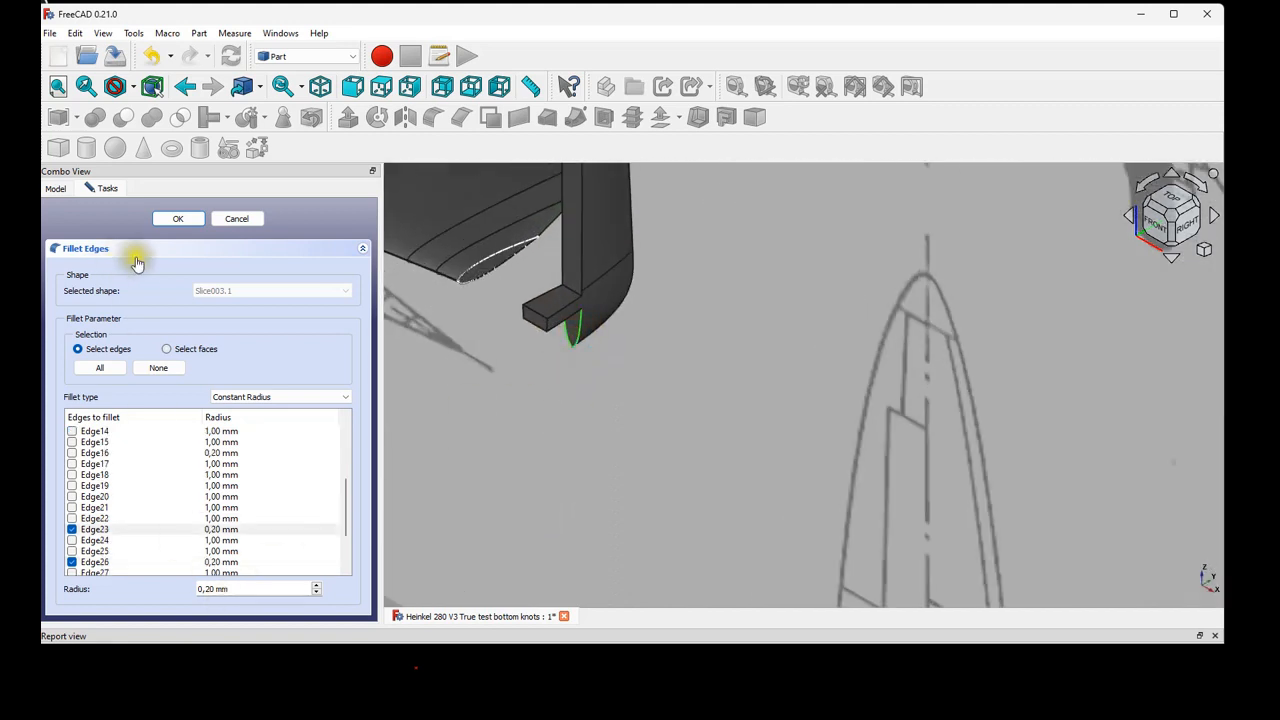
pyautogui.click(181, 220)
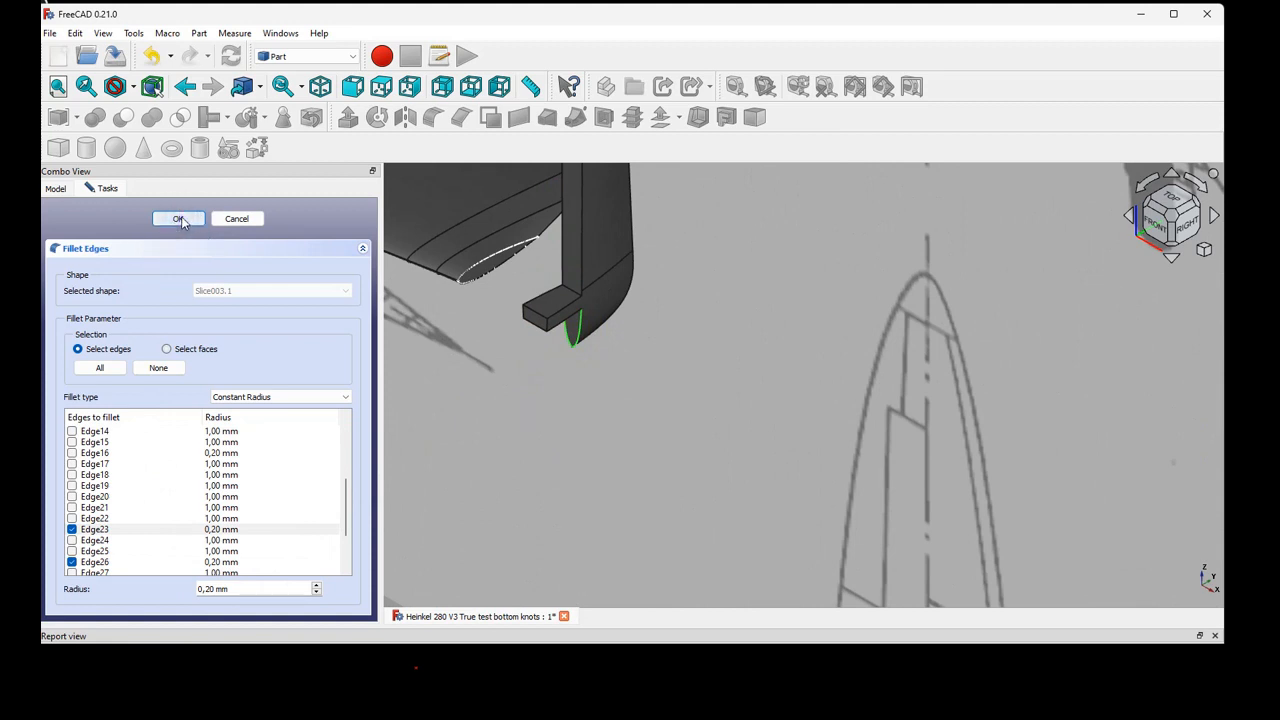
pyautogui.scroll(-2, 210, 482)
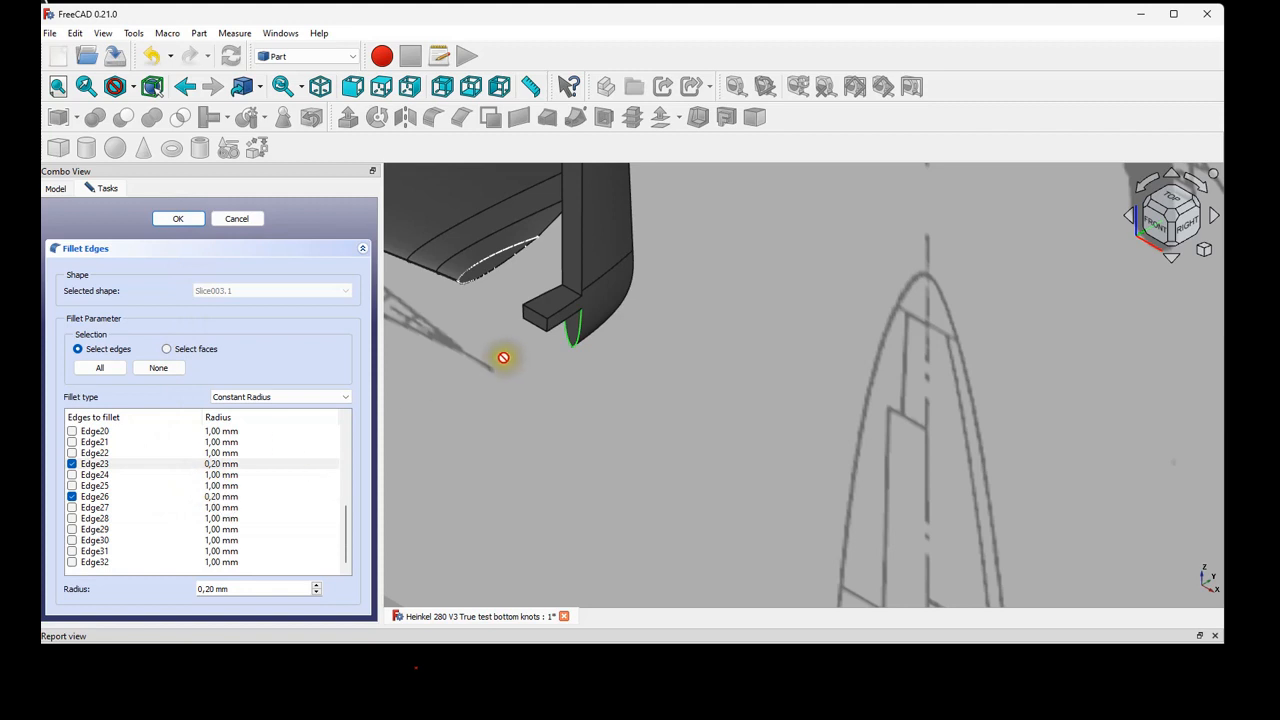
pyautogui.moveTo(503, 357); pyautogui.dragTo(499, 685, button='middle')
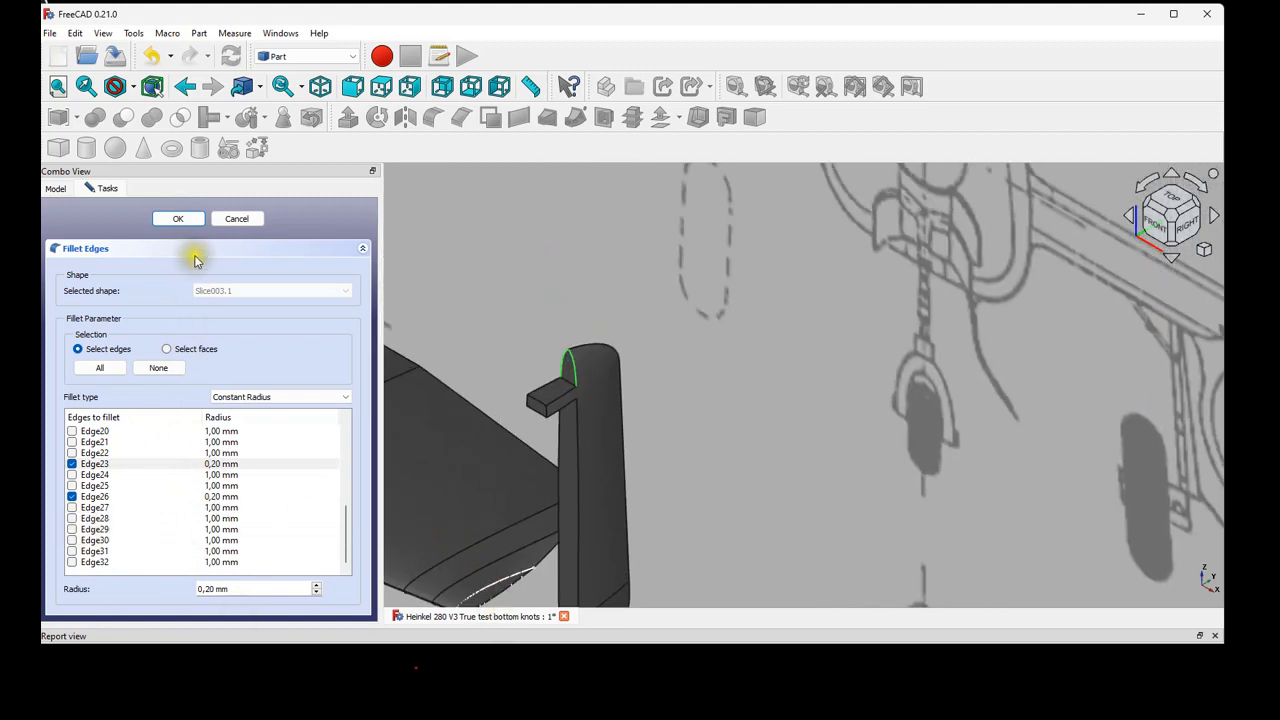
pyautogui.click(179, 219)
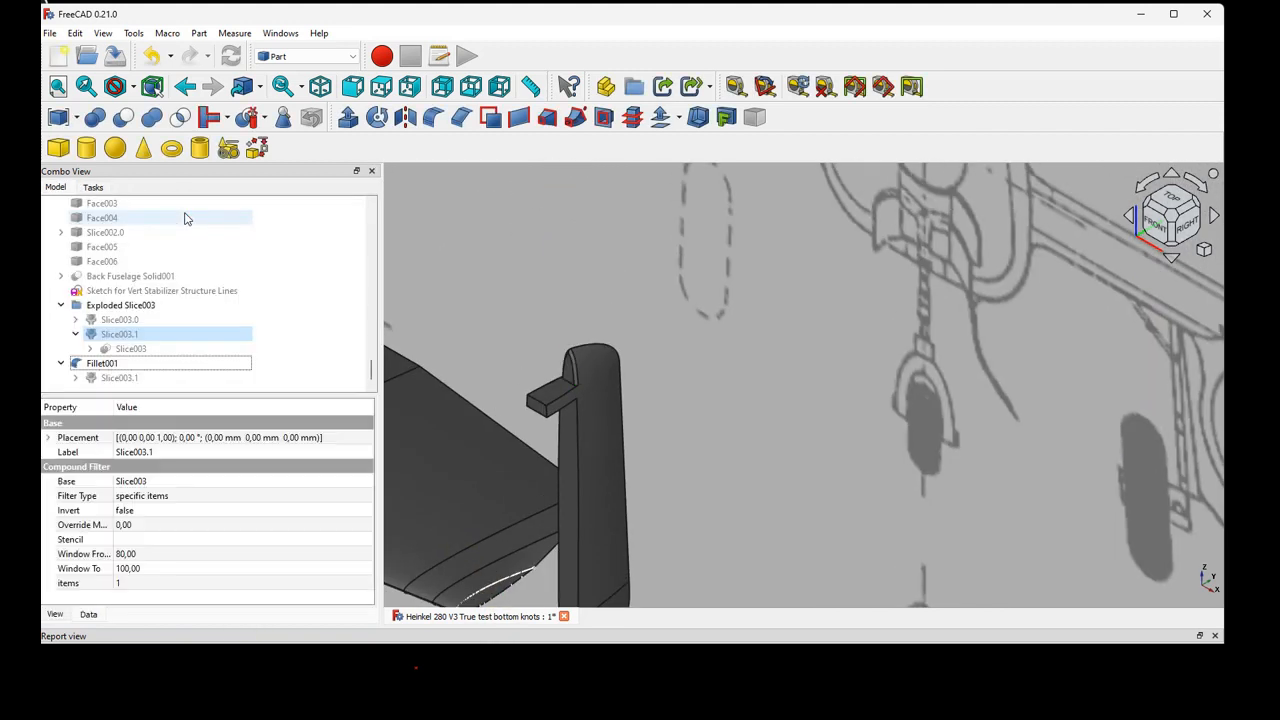
# Edit Fillet001 and set the radius of its curved front edges to 0.30 mm.
pyautogui.scroll(2, 578, 384)
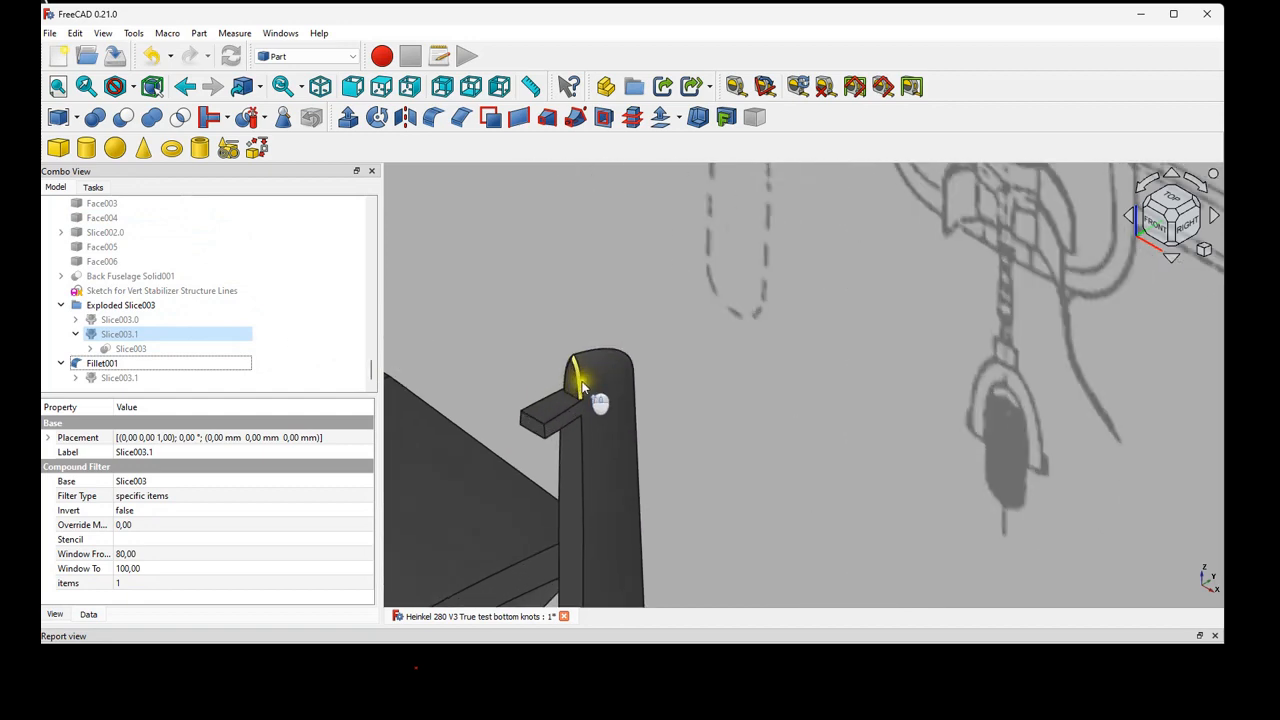
pyautogui.scroll(4, 583, 387)
pyautogui.click(121, 365)
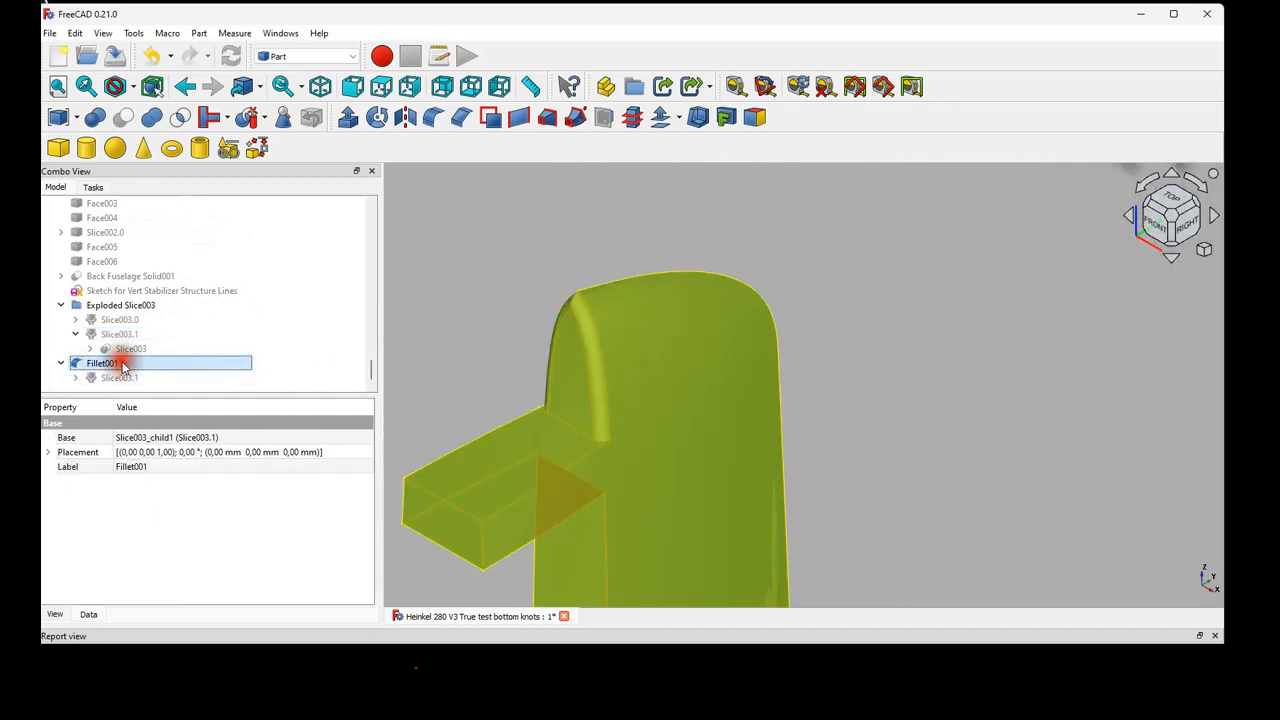
pyautogui.doubleClick(121, 365)
pyautogui.click(212, 590)
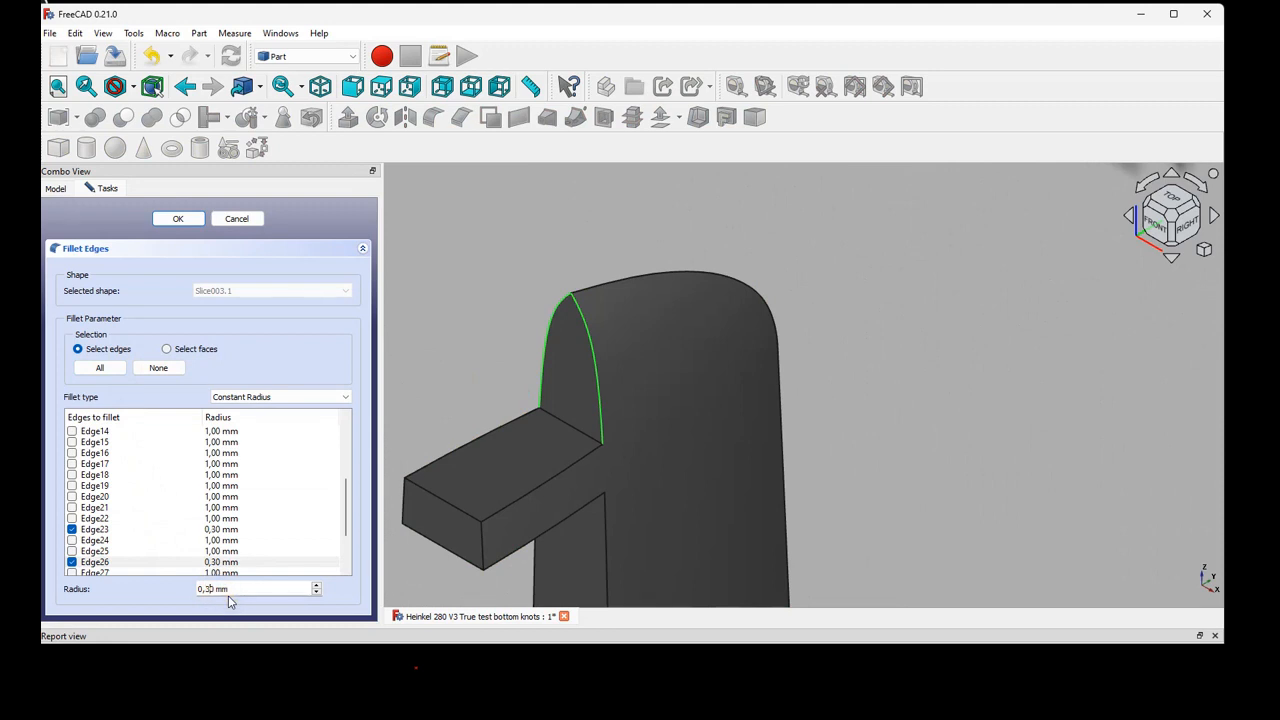
pyautogui.press('Return')
pyautogui.scroll(-4, 640, 390)
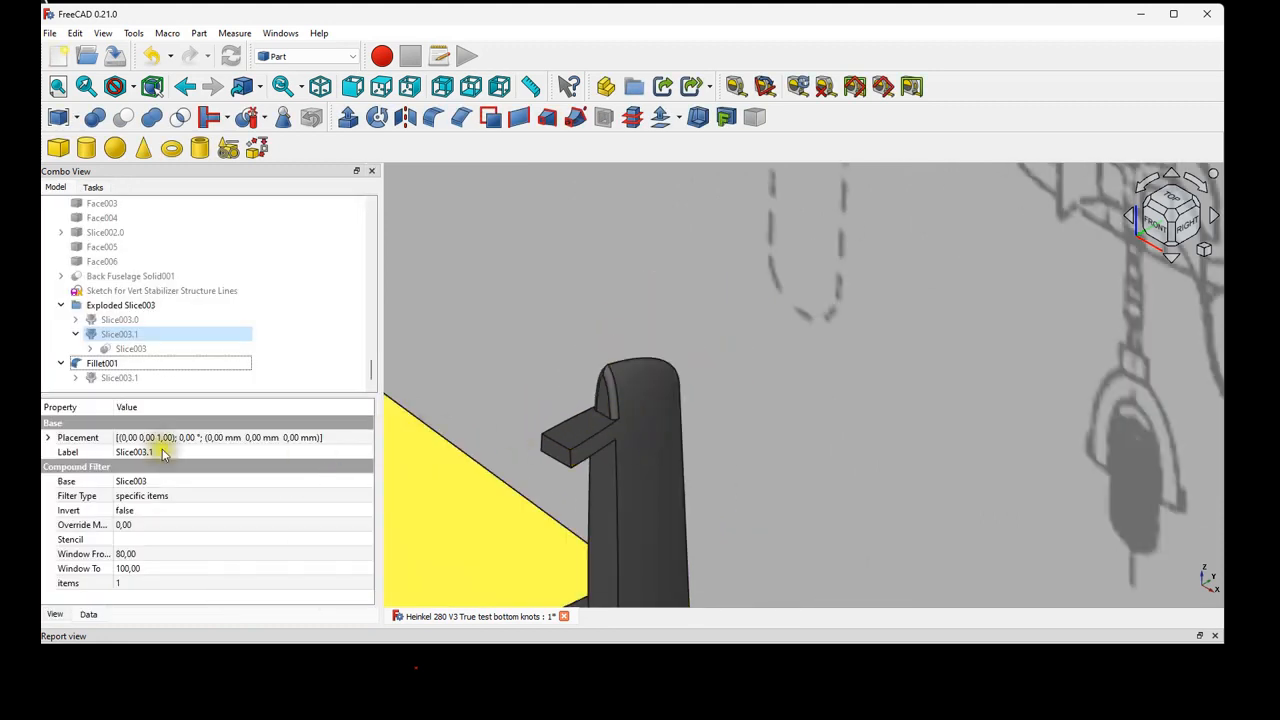
# Edit Fillet001 again and set its edge radius to 0.40 mm, checking the rudder's lower end.
pyautogui.click(113, 366)
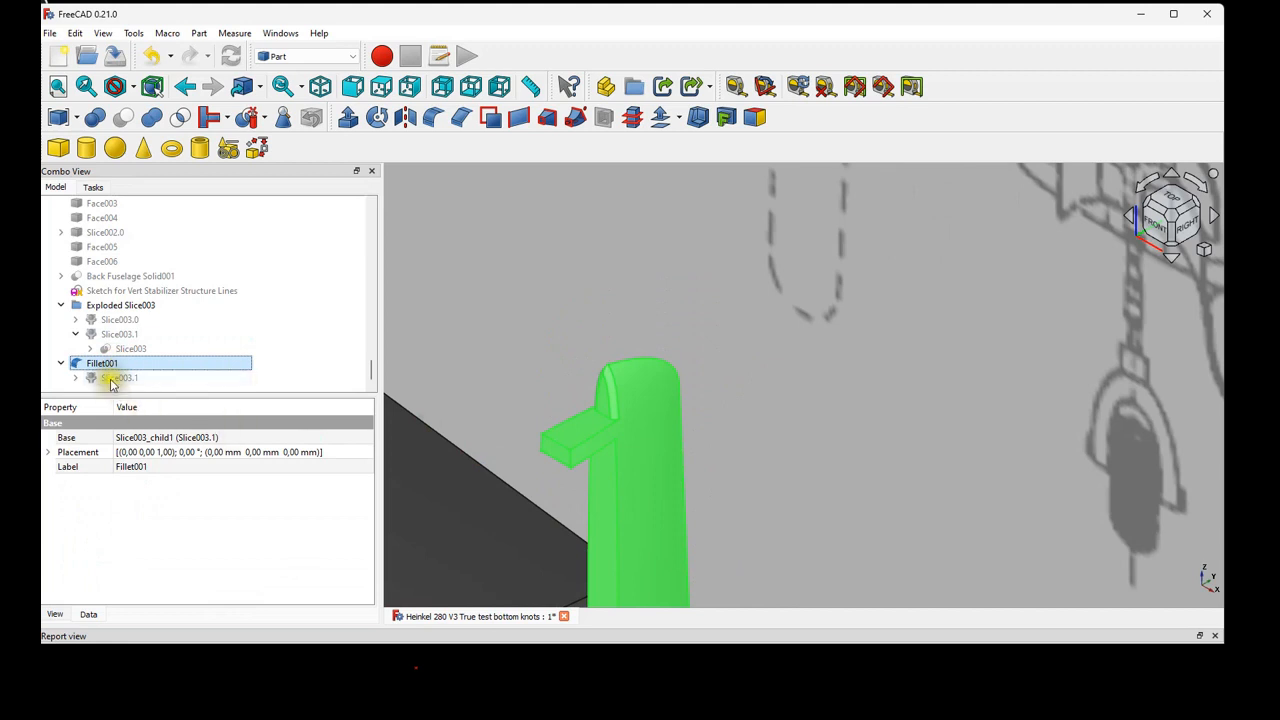
pyautogui.doubleClick(113, 366)
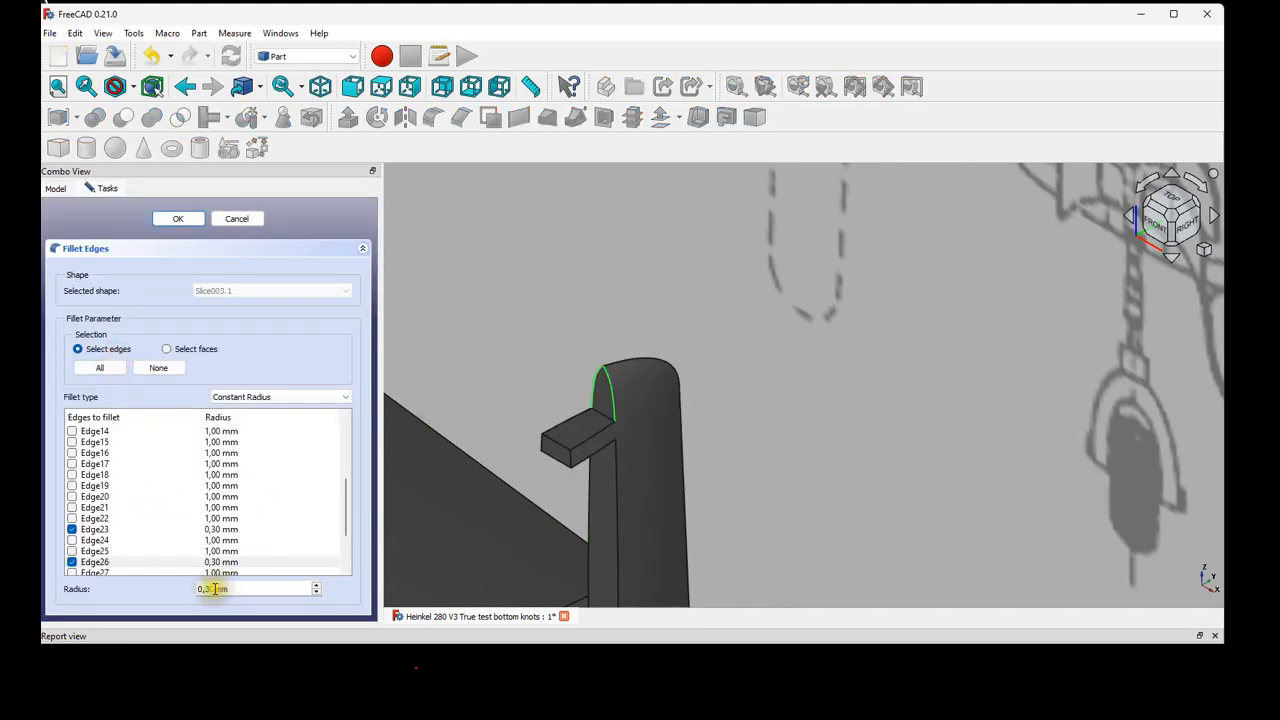
pyautogui.click(218, 590)
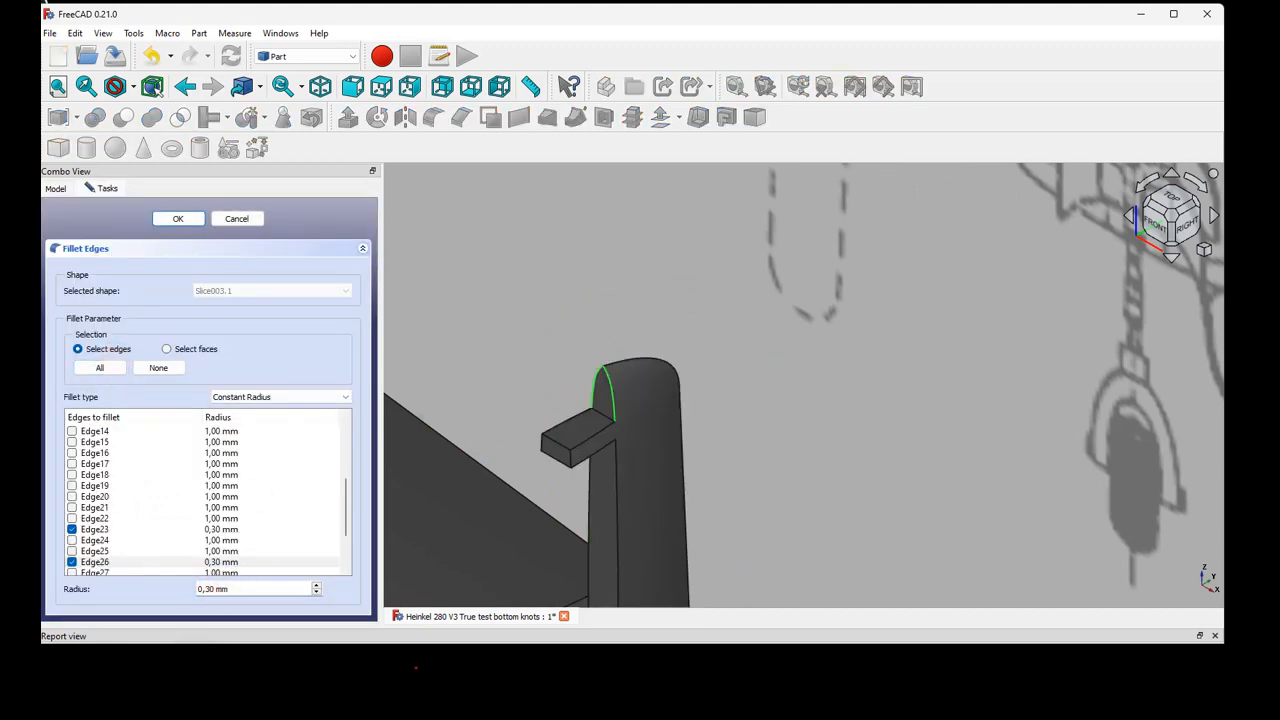
pyautogui.scroll(-1, 640, 529)
pyautogui.moveTo(640, 529); pyautogui.dragTo(615, 203, button='middle')
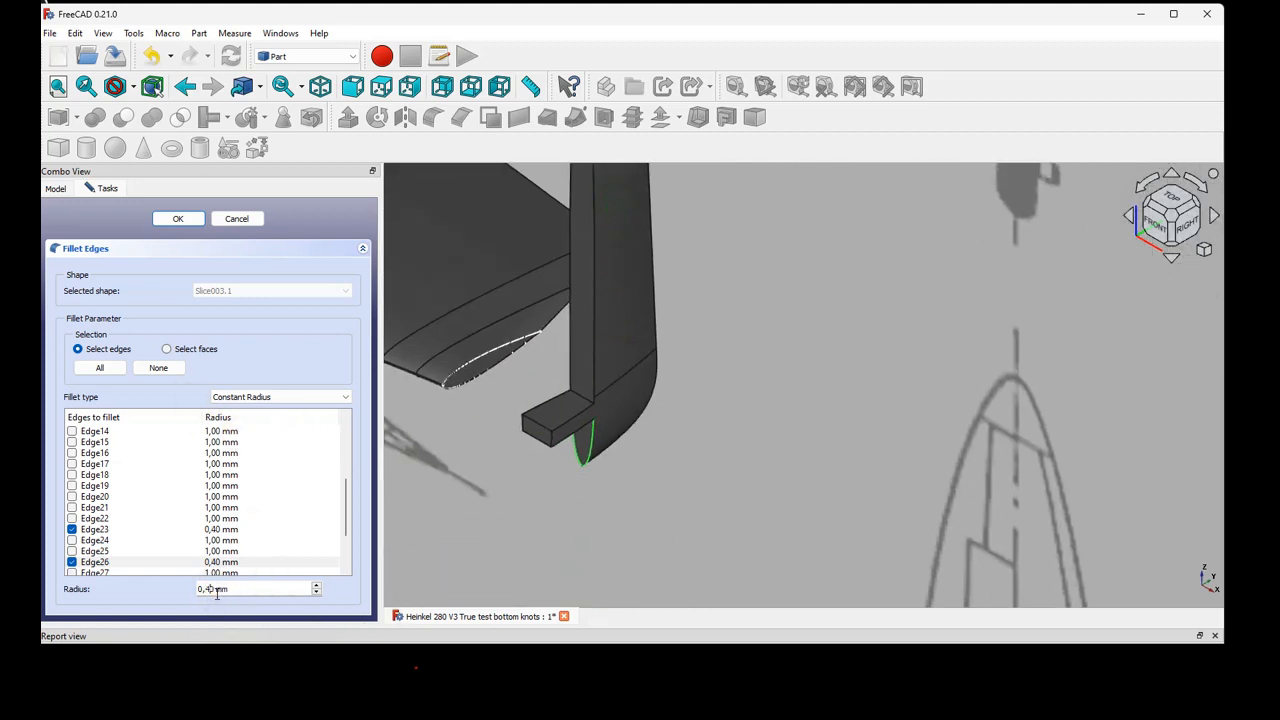
pyautogui.press('Return')
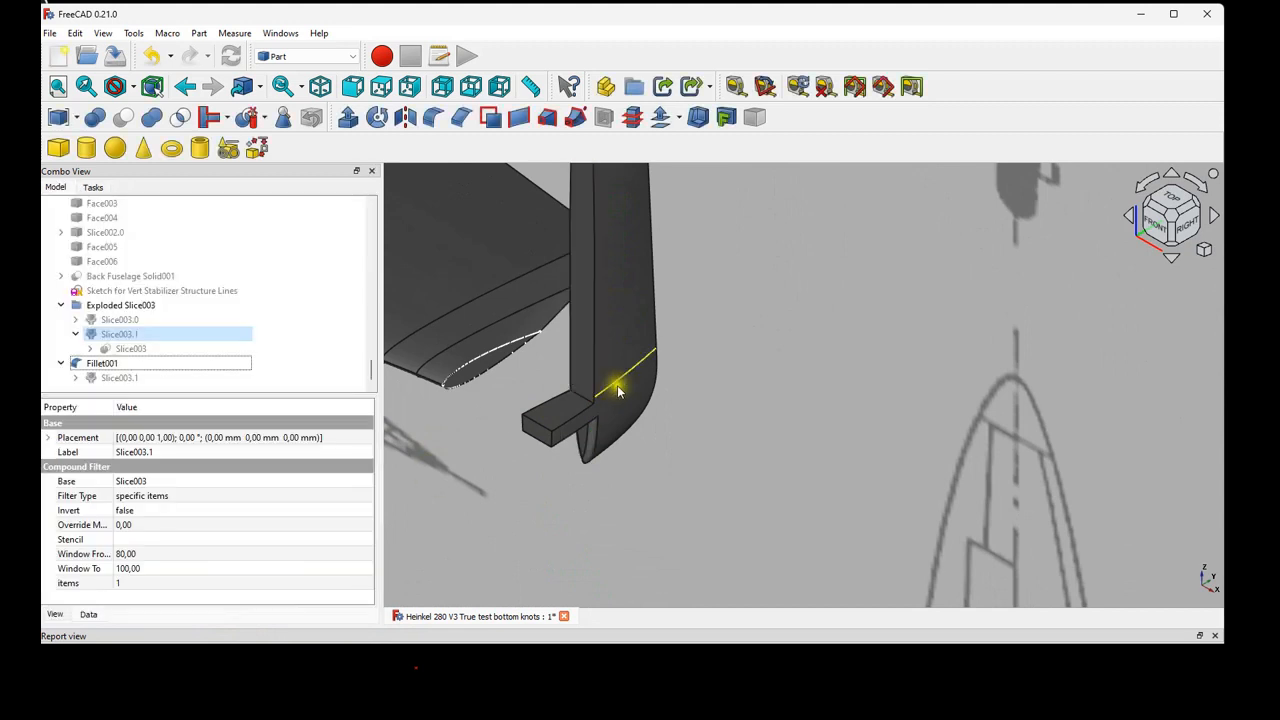
pyautogui.scroll(3, 614, 420)
pyautogui.scroll(-2, 600, 470)
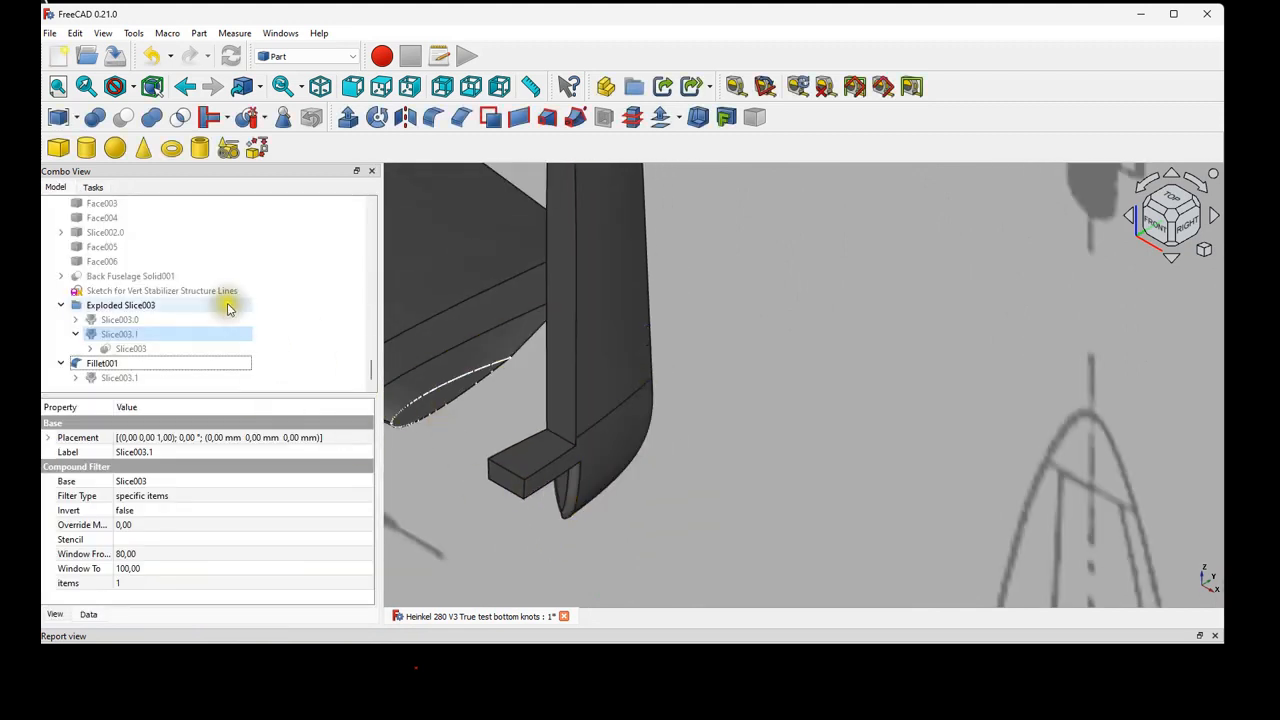
pyautogui.scroll(2, 600, 440)
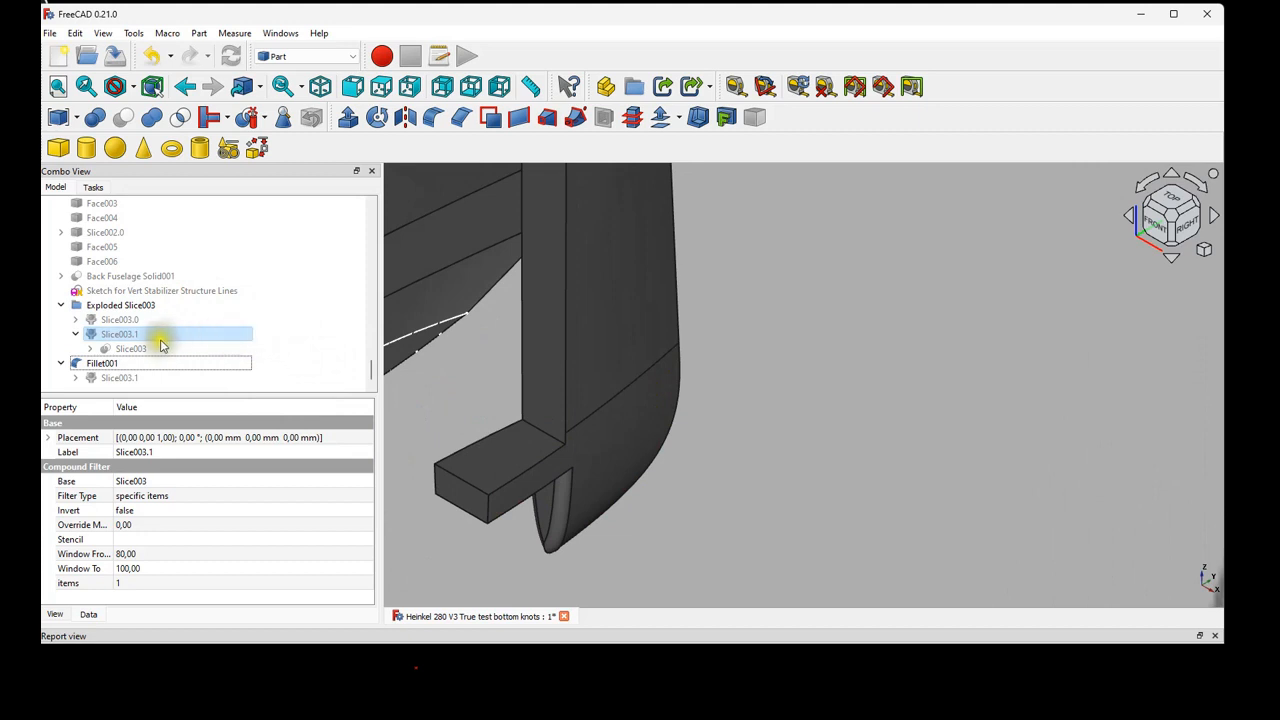
# Set the radius of Fillet001's selected edges to 0.50 mm.
pyautogui.doubleClick(126, 362)
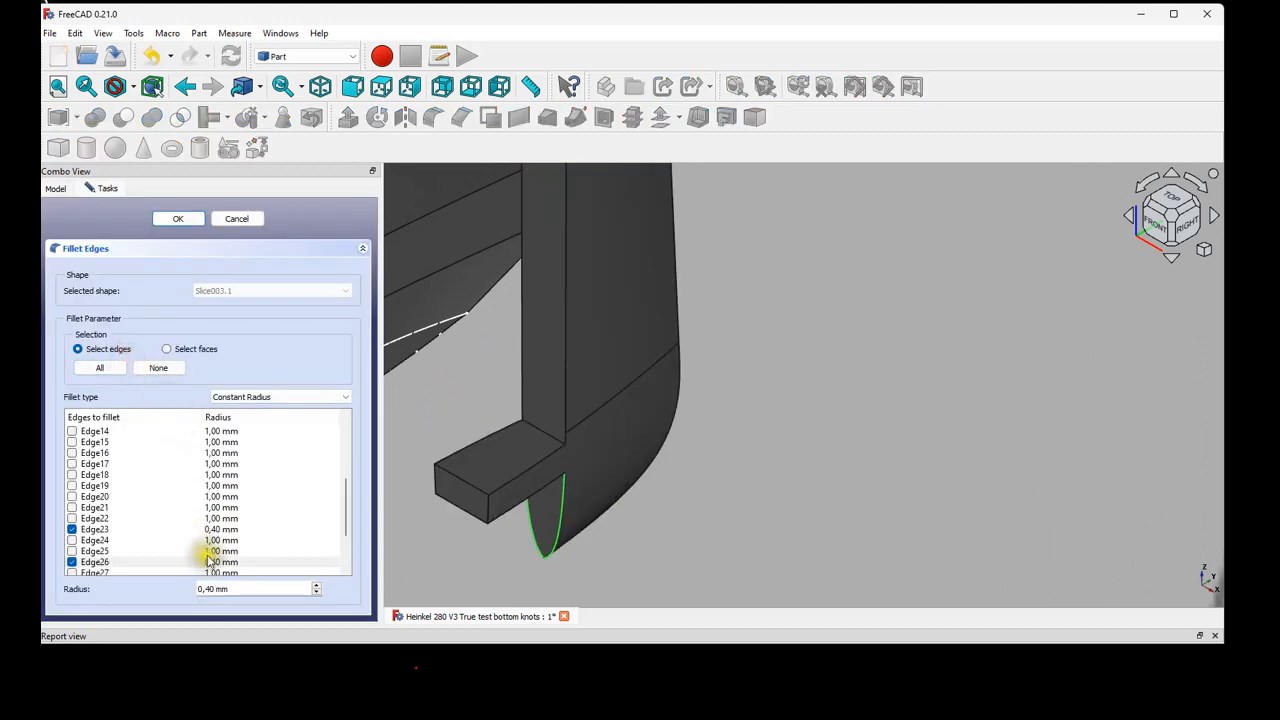
pyautogui.click(214, 590)
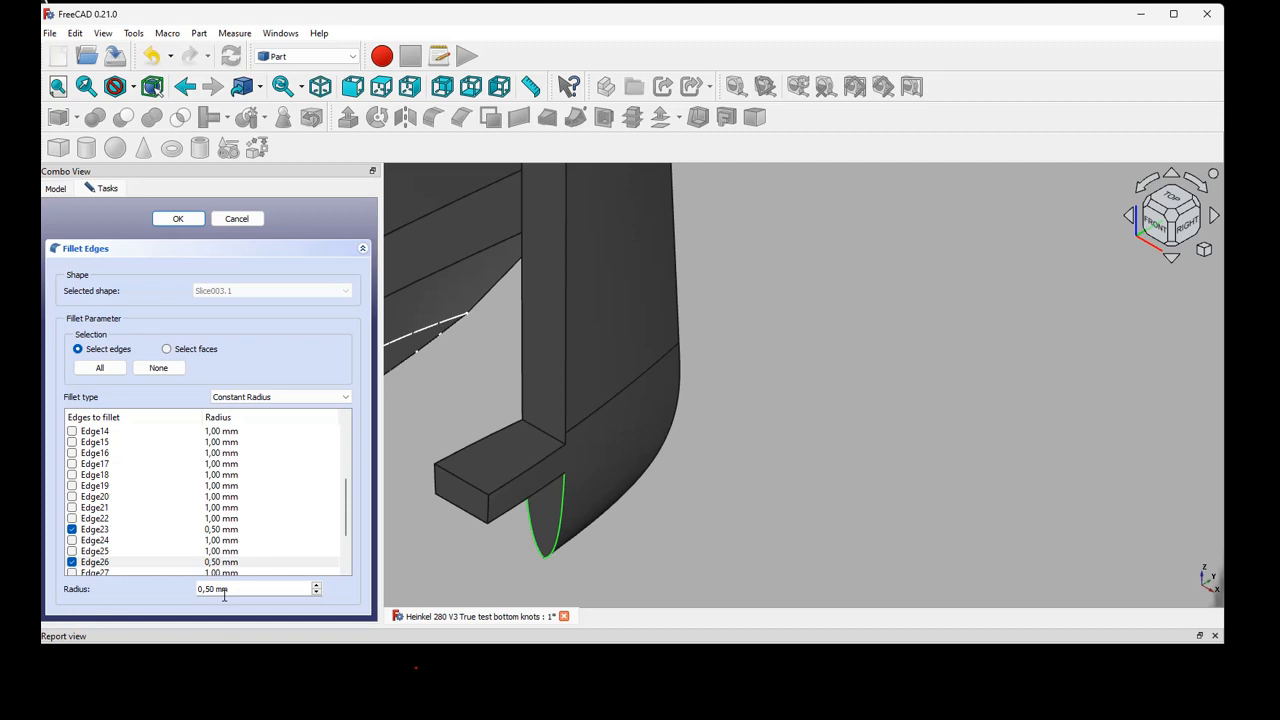
pyautogui.press('Return')
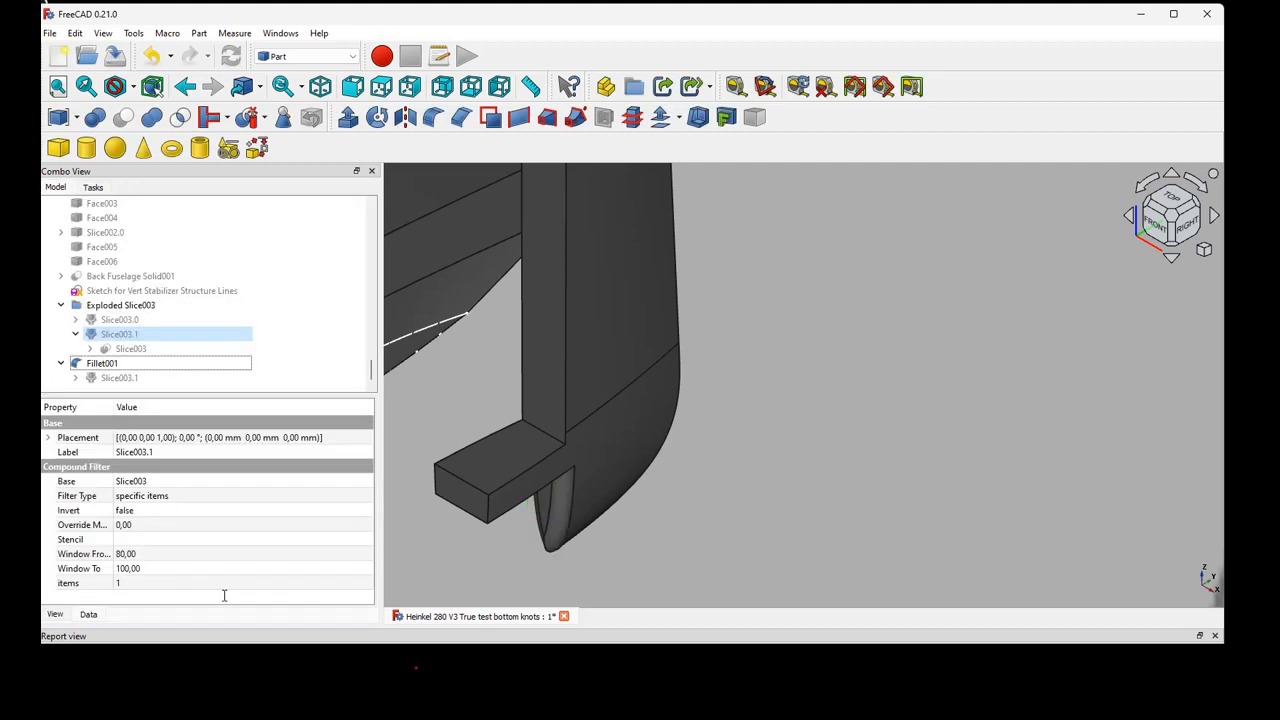
pyautogui.scroll(2, 550, 471)
pyautogui.scroll(-2, 574, 449)
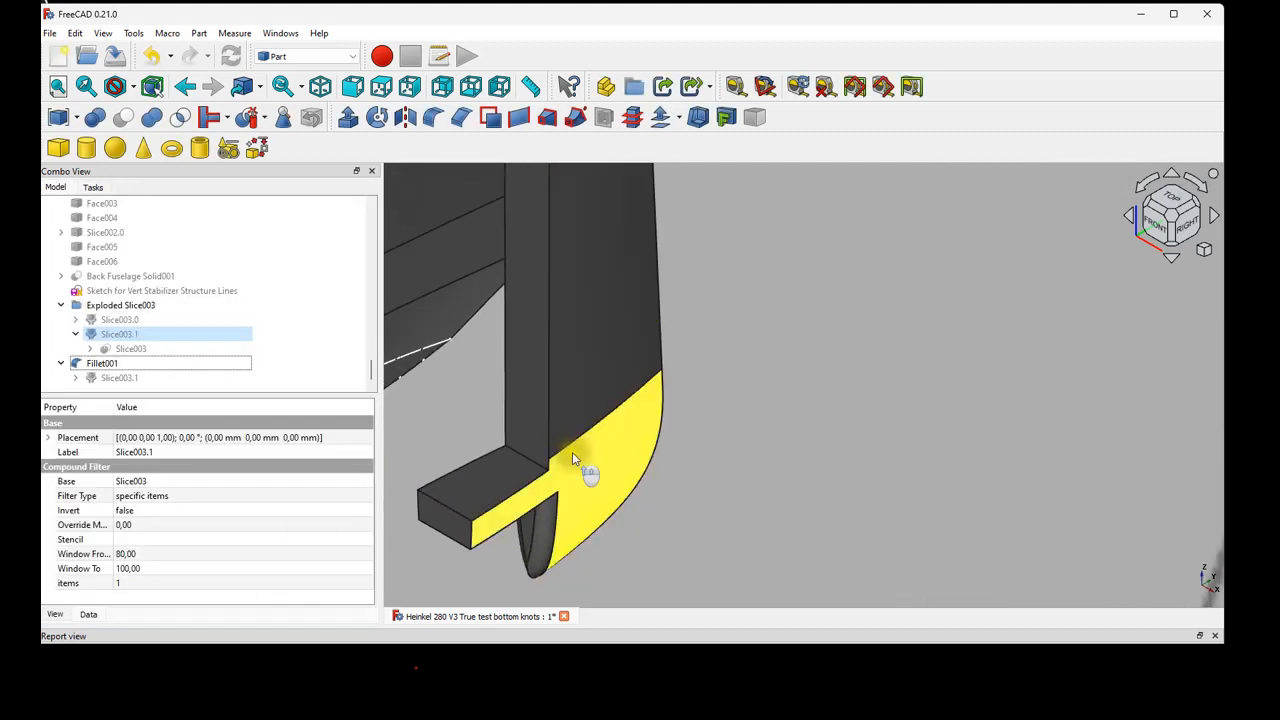
# Fillet the two long vertical front edges of Fillet001, Edge3 and Edge14, with a 0.70 mm radius.
pyautogui.click(128, 362)
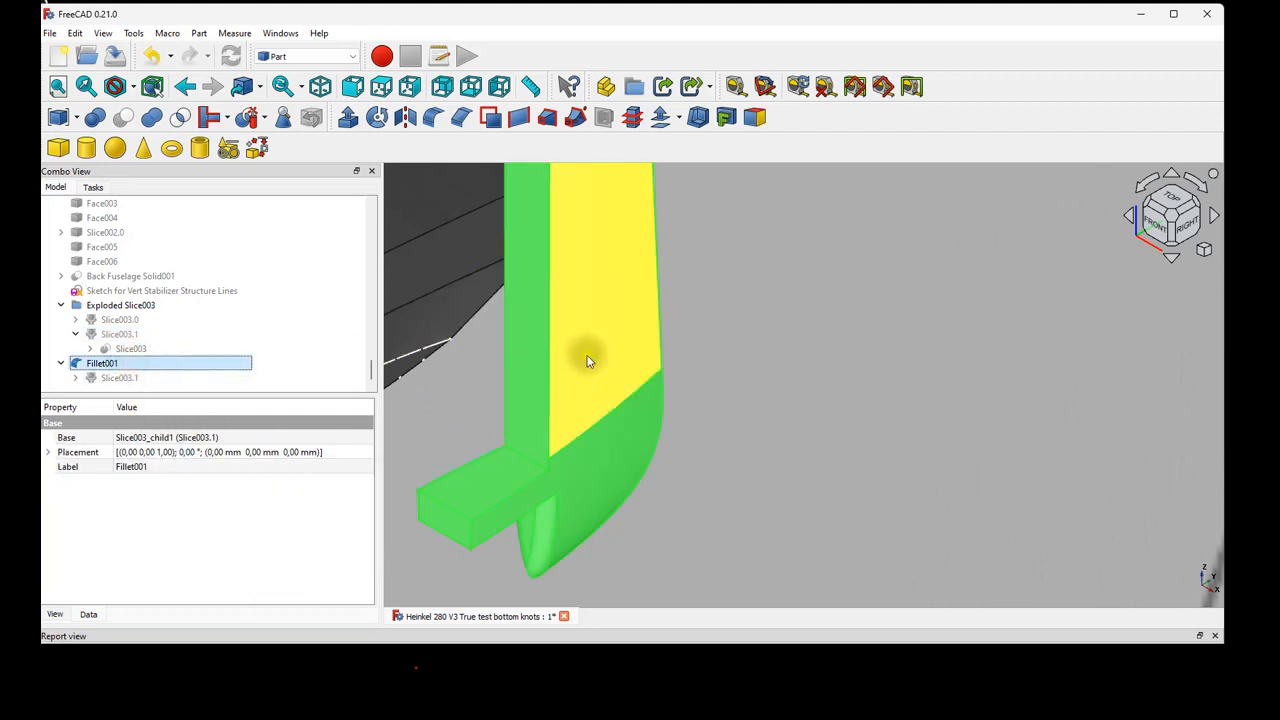
pyautogui.moveTo(586, 354); pyautogui.dragTo(580, 243, button='middle')
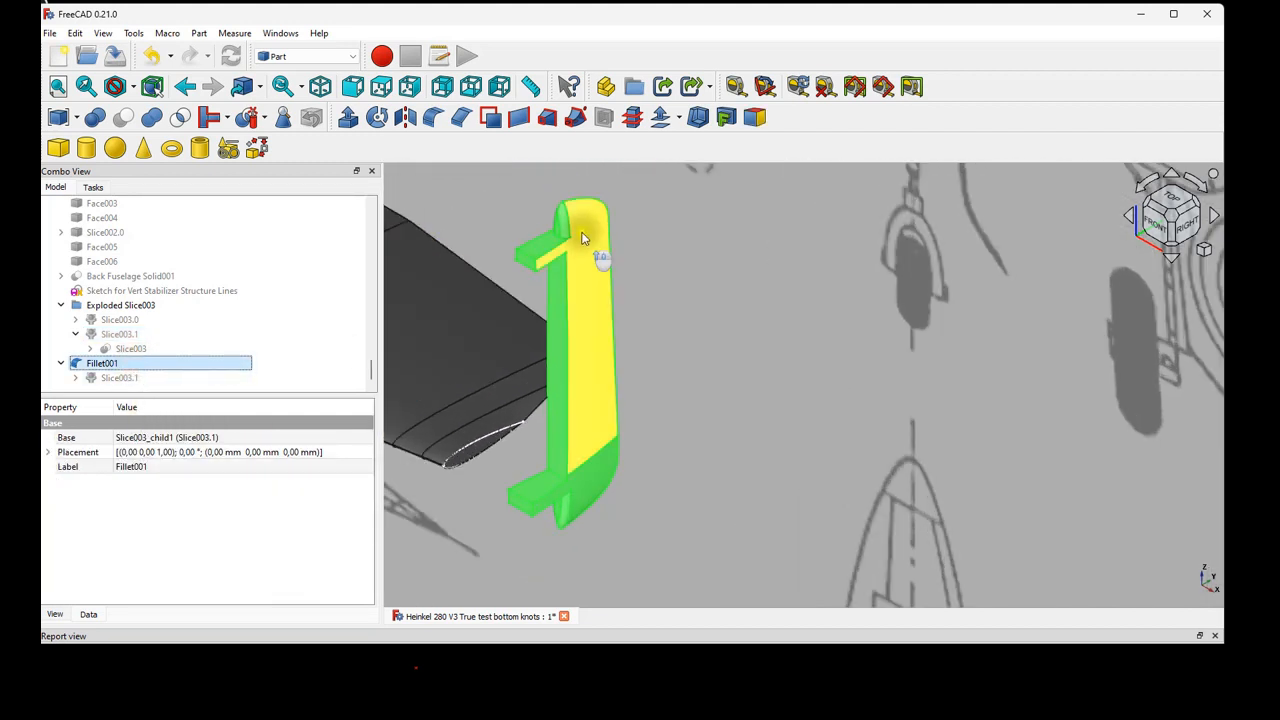
pyautogui.scroll(3, 567, 231)
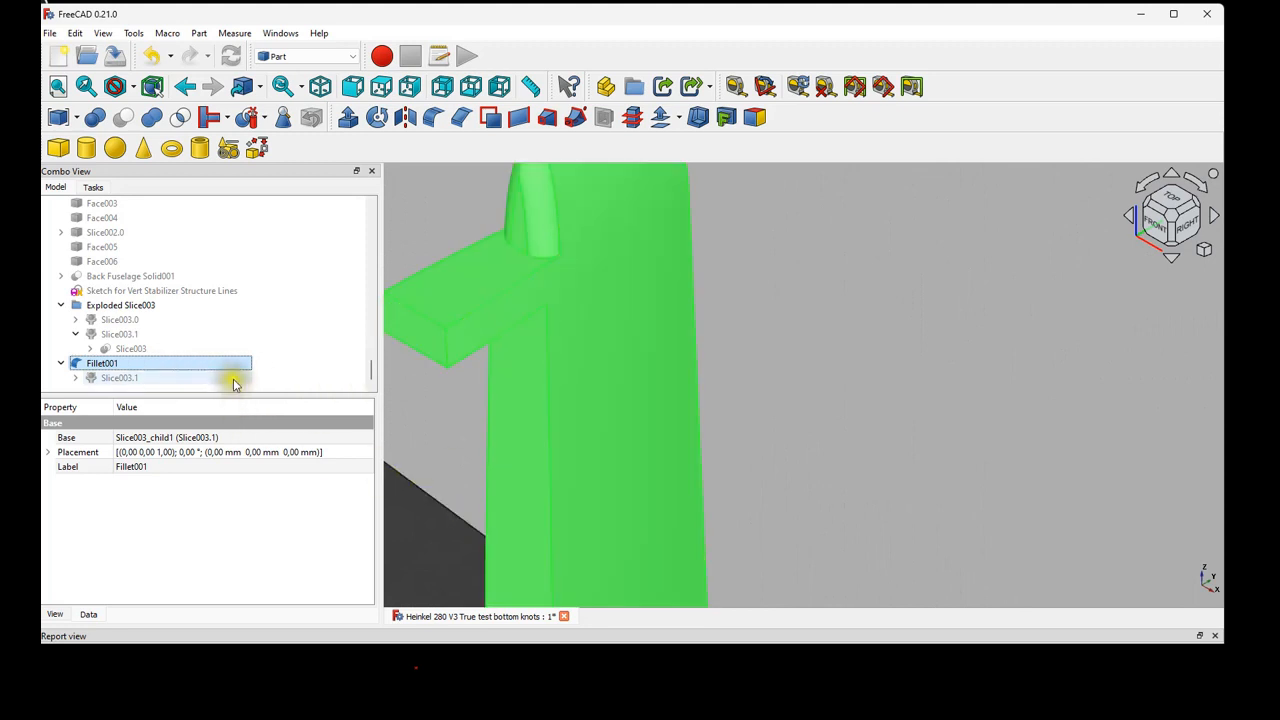
pyautogui.click(435, 433)
pyautogui.scroll(5, 165, 370)
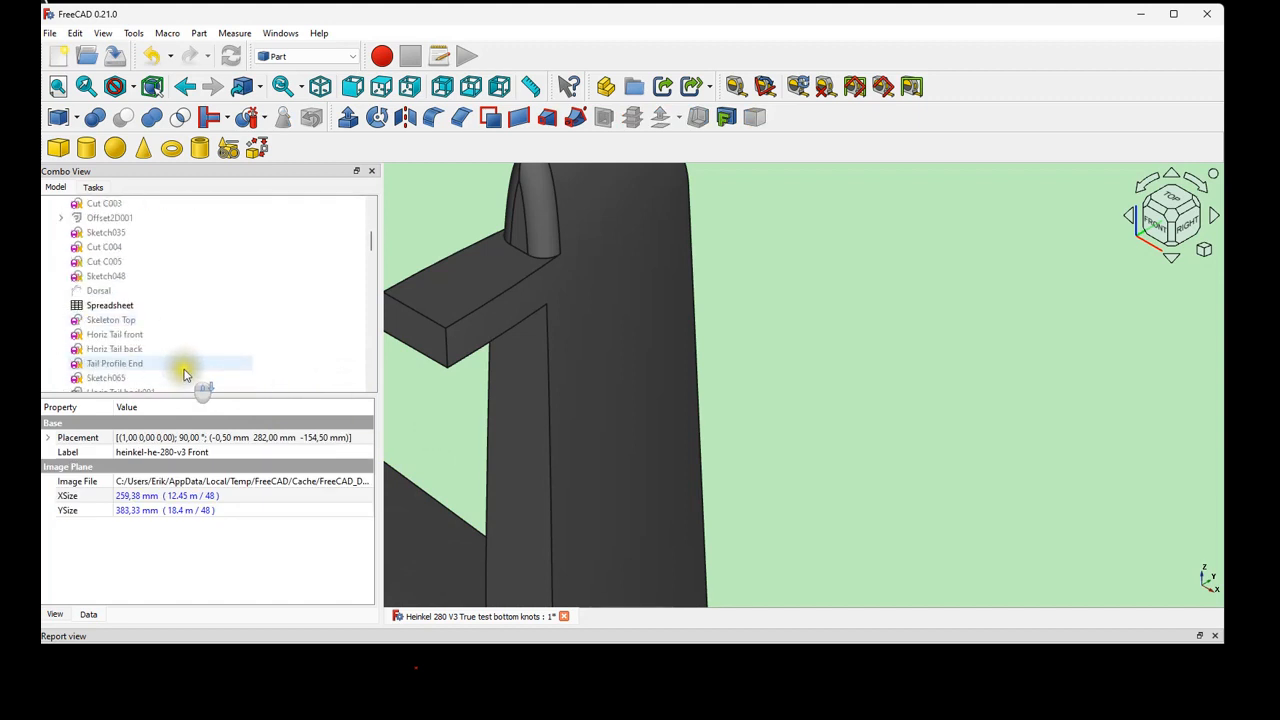
pyautogui.scroll(-10, 183, 378)
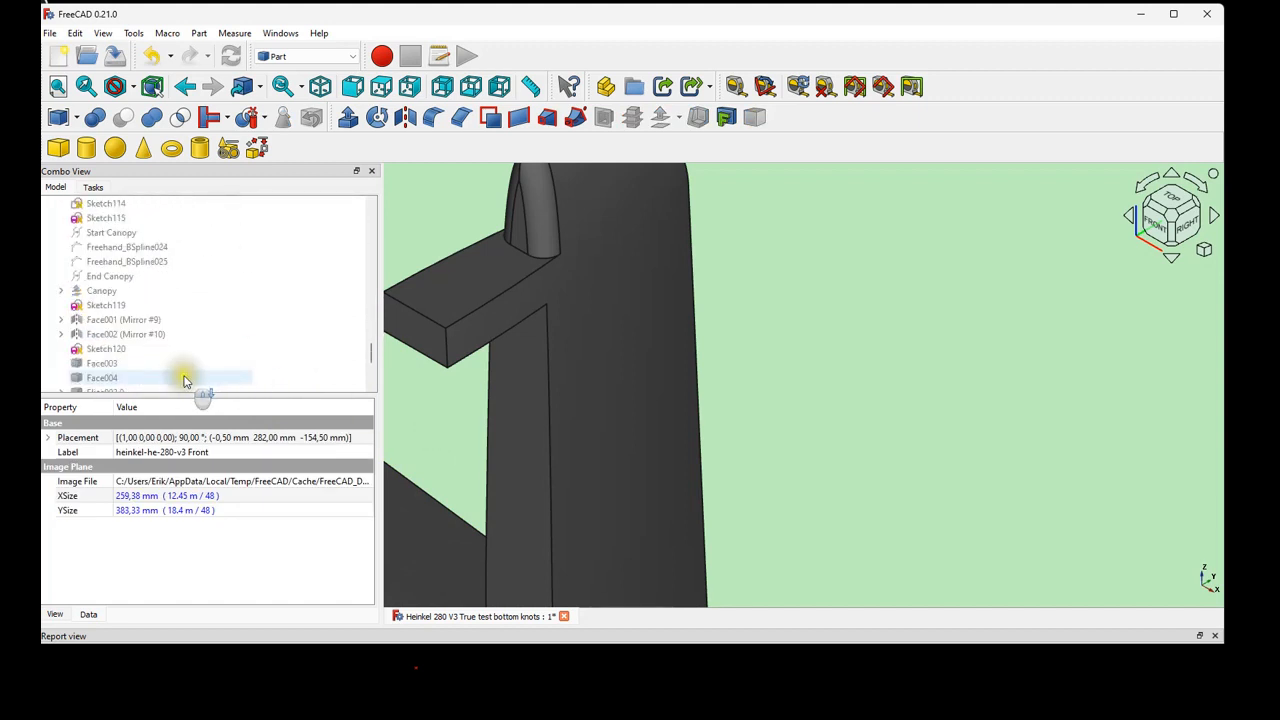
pyautogui.click(147, 362)
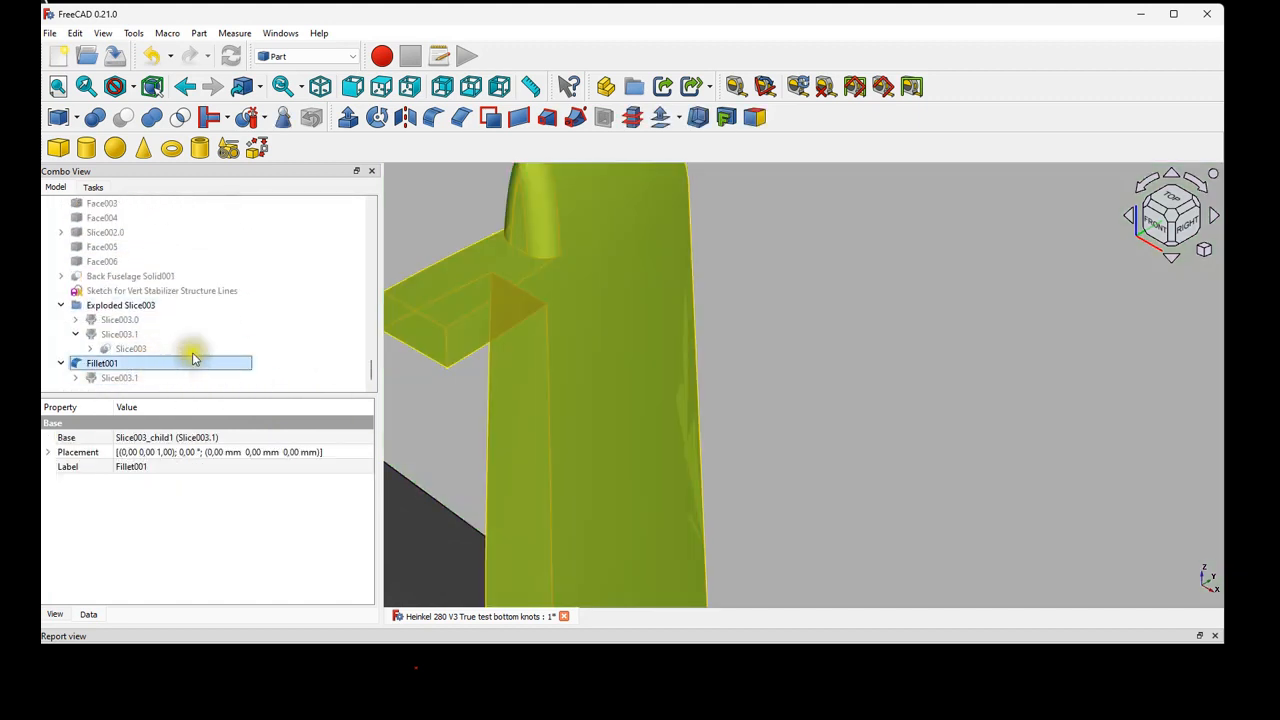
pyautogui.click(436, 118)
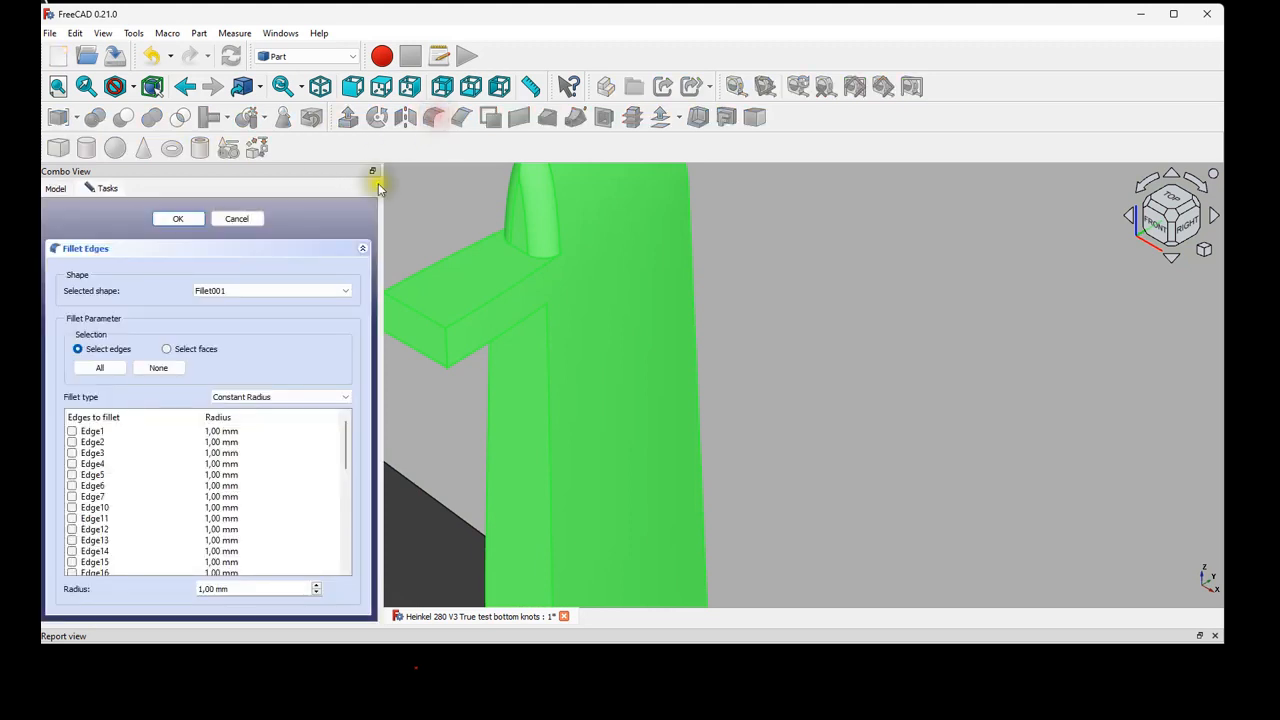
pyautogui.scroll(-2, 531, 450)
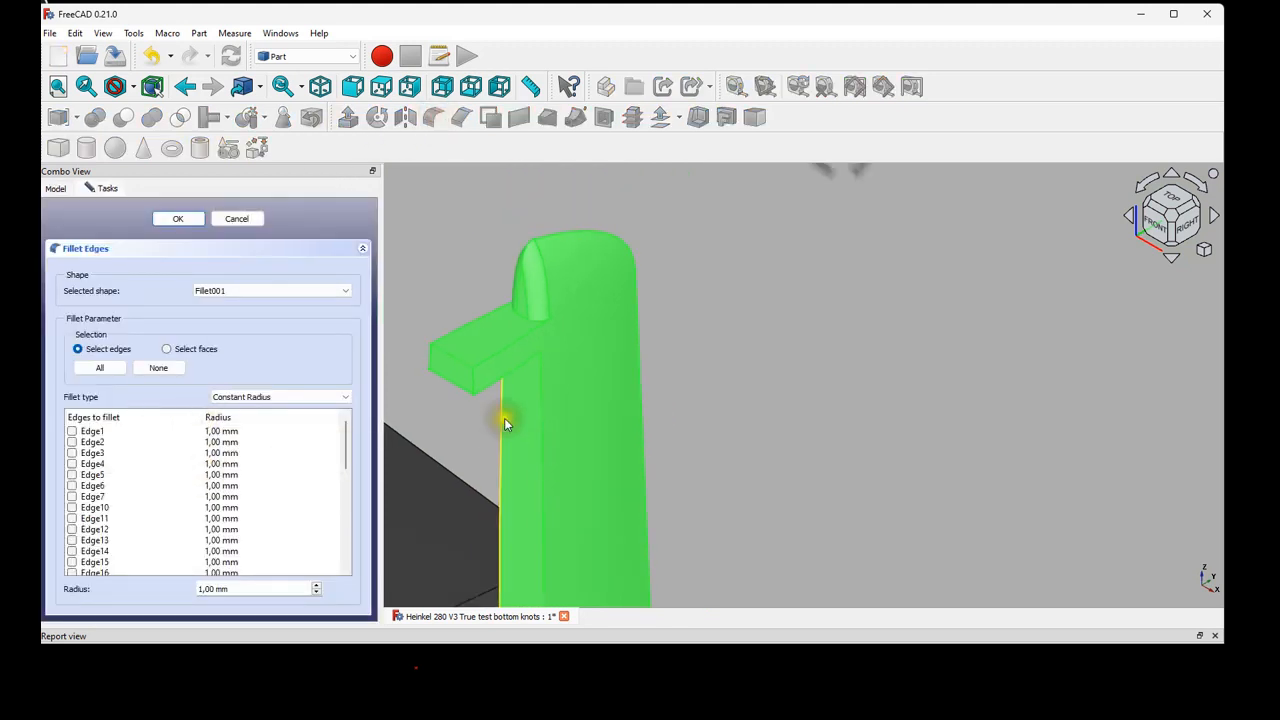
pyautogui.click(545, 428)
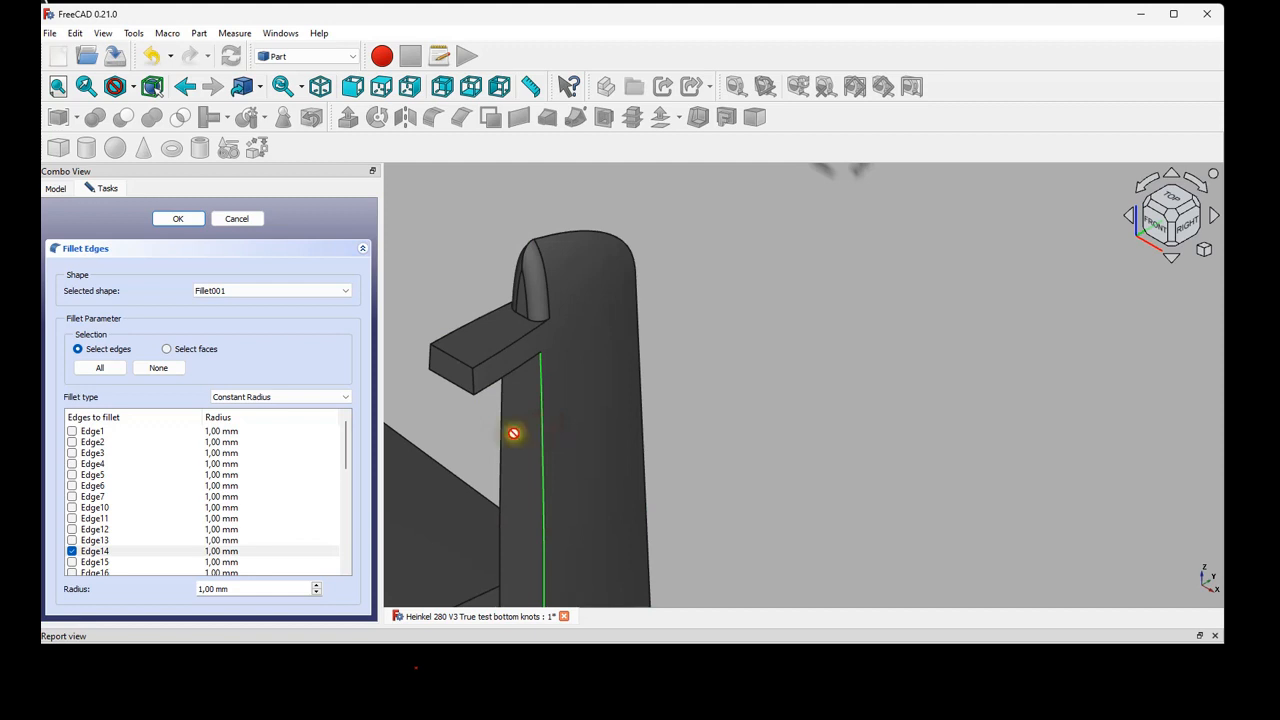
pyautogui.click(504, 437)
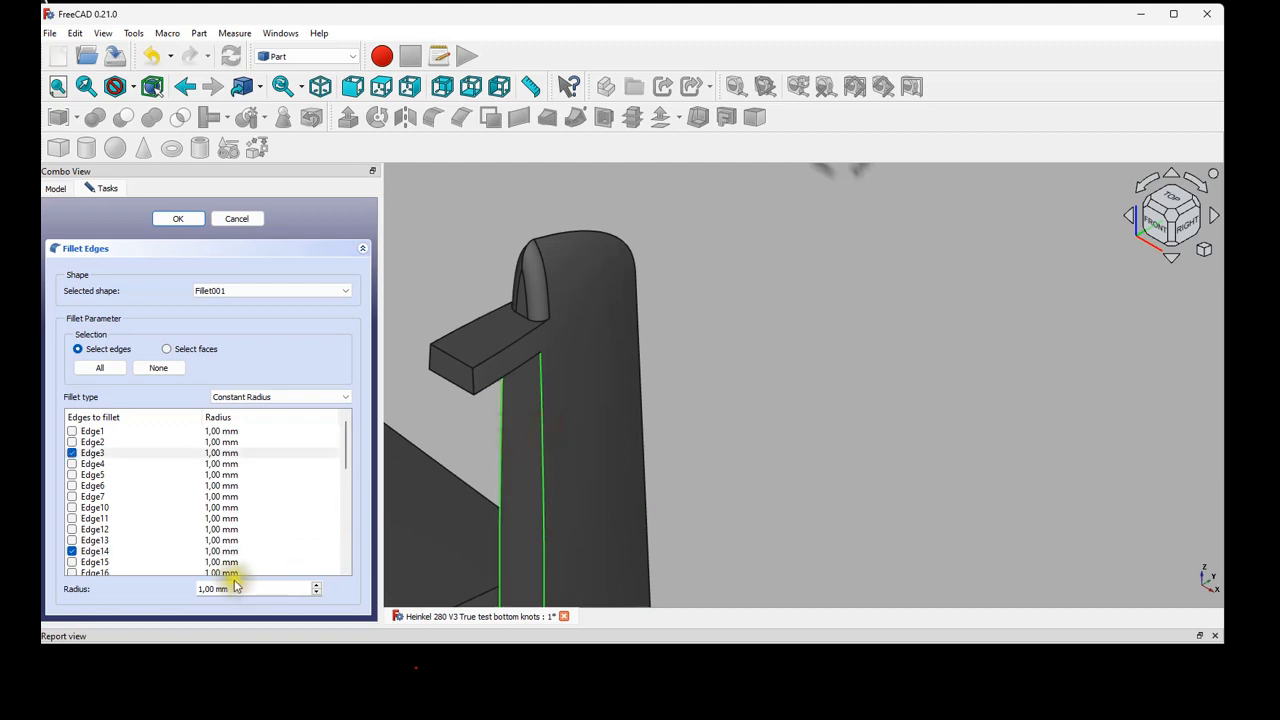
pyautogui.moveTo(215, 590); pyautogui.dragTo(193, 590)
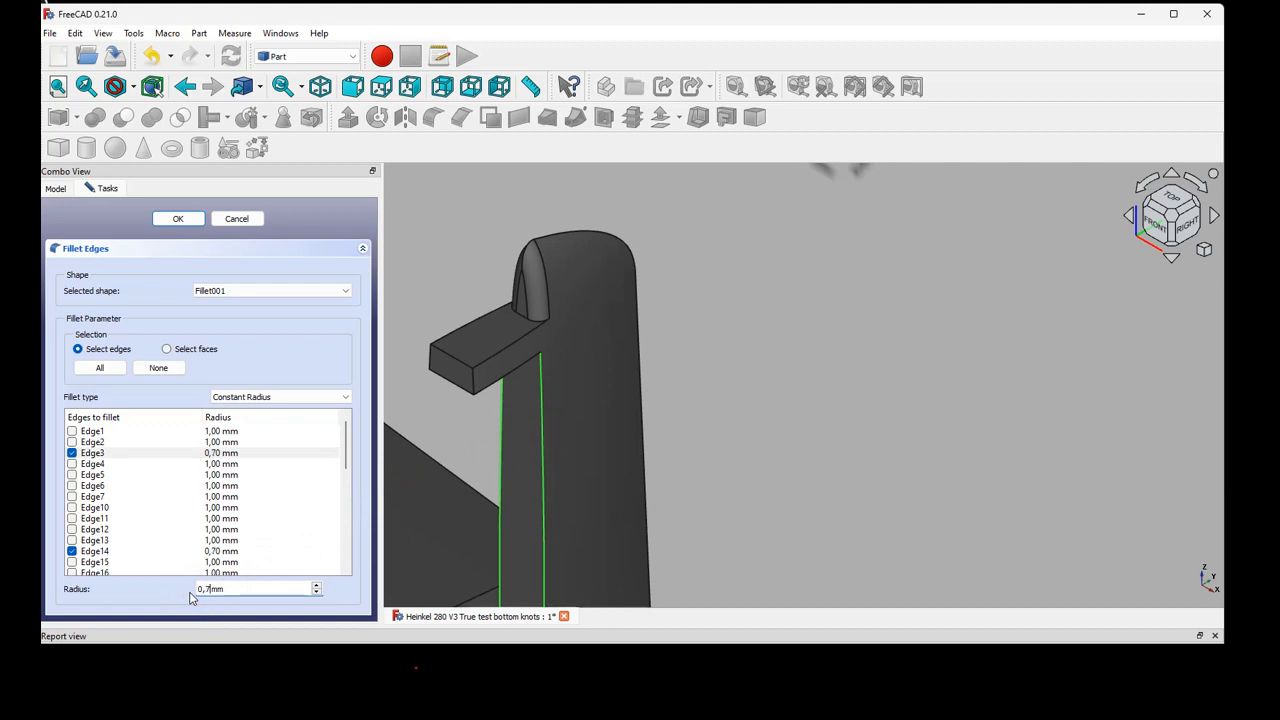
pyautogui.press('Return')
pyautogui.scroll(-3, 580, 486)
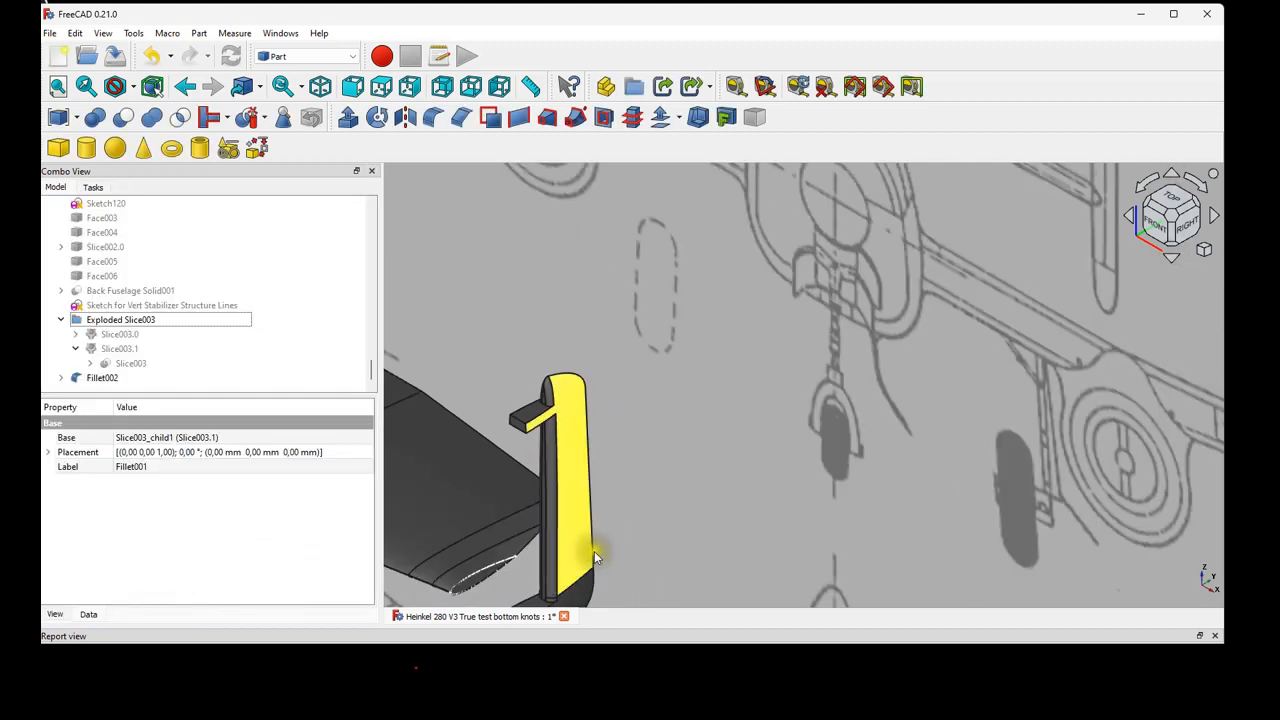
# Select Fillet002 and examine the rudder's rounded front up close from the top view.
pyautogui.scroll(2, 566, 567)
pyautogui.scroll(-3, 530, 470)
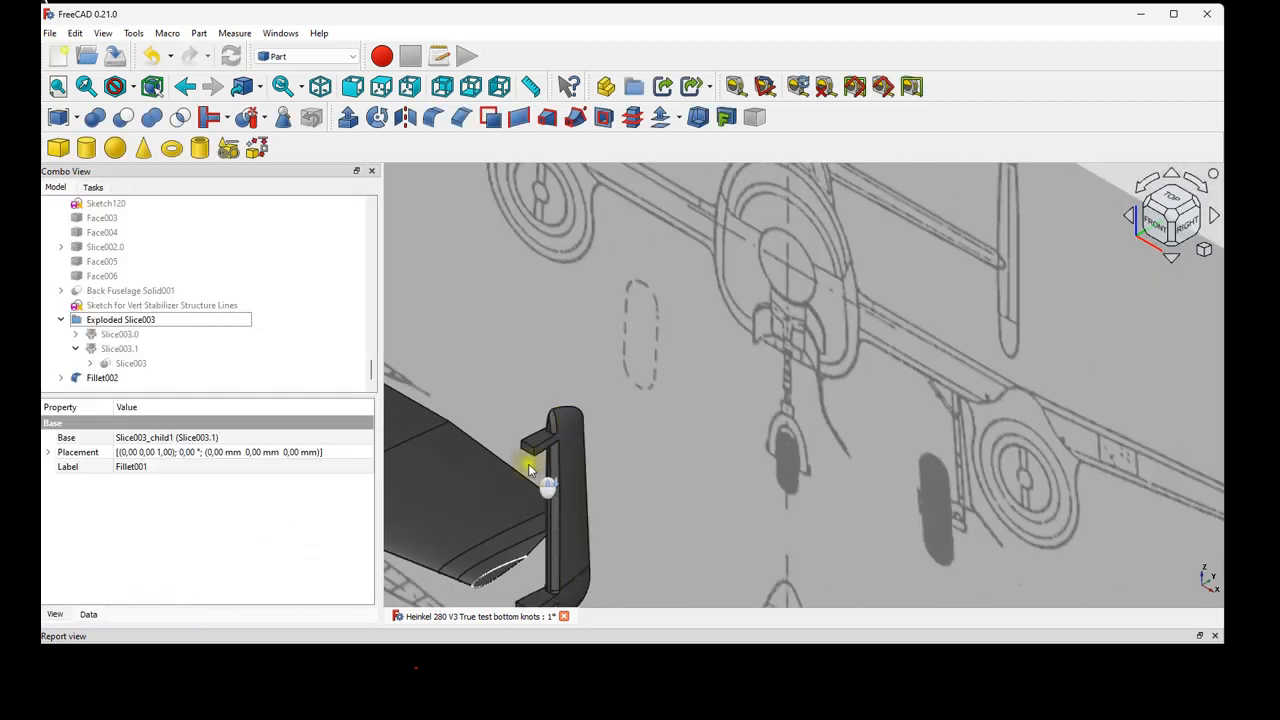
pyautogui.click(97, 379)
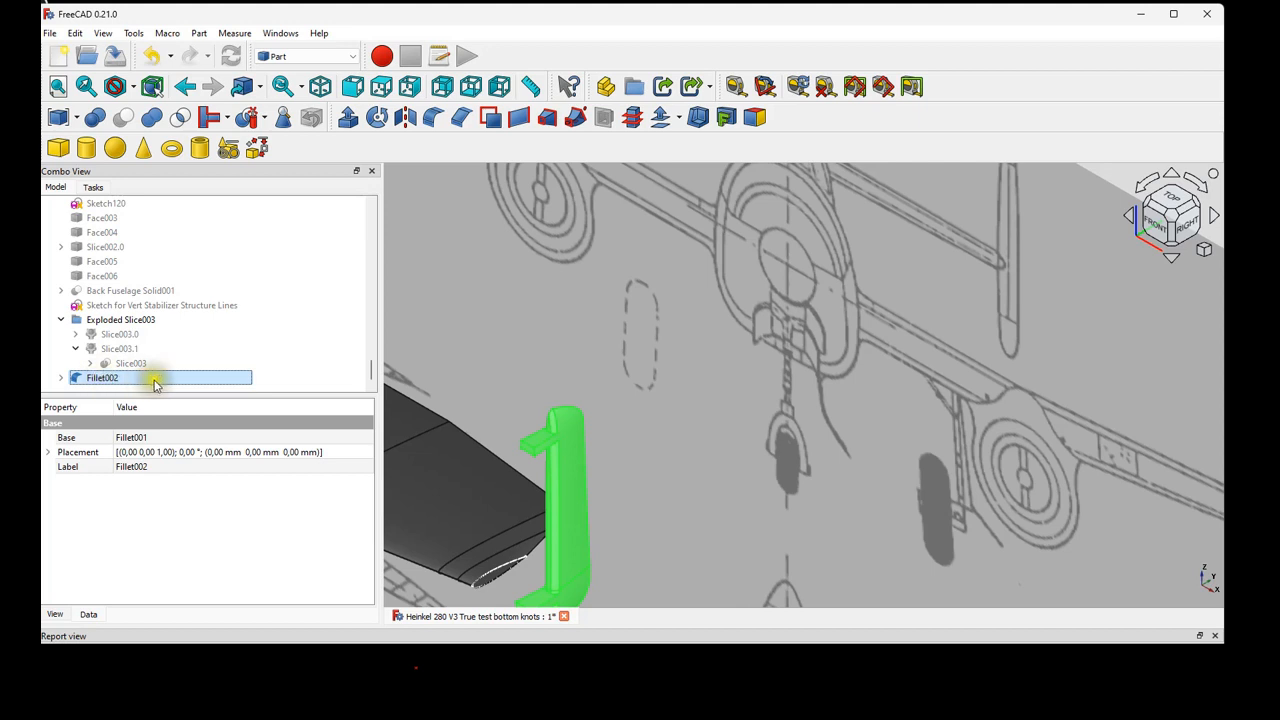
pyautogui.scroll(5, 567, 559)
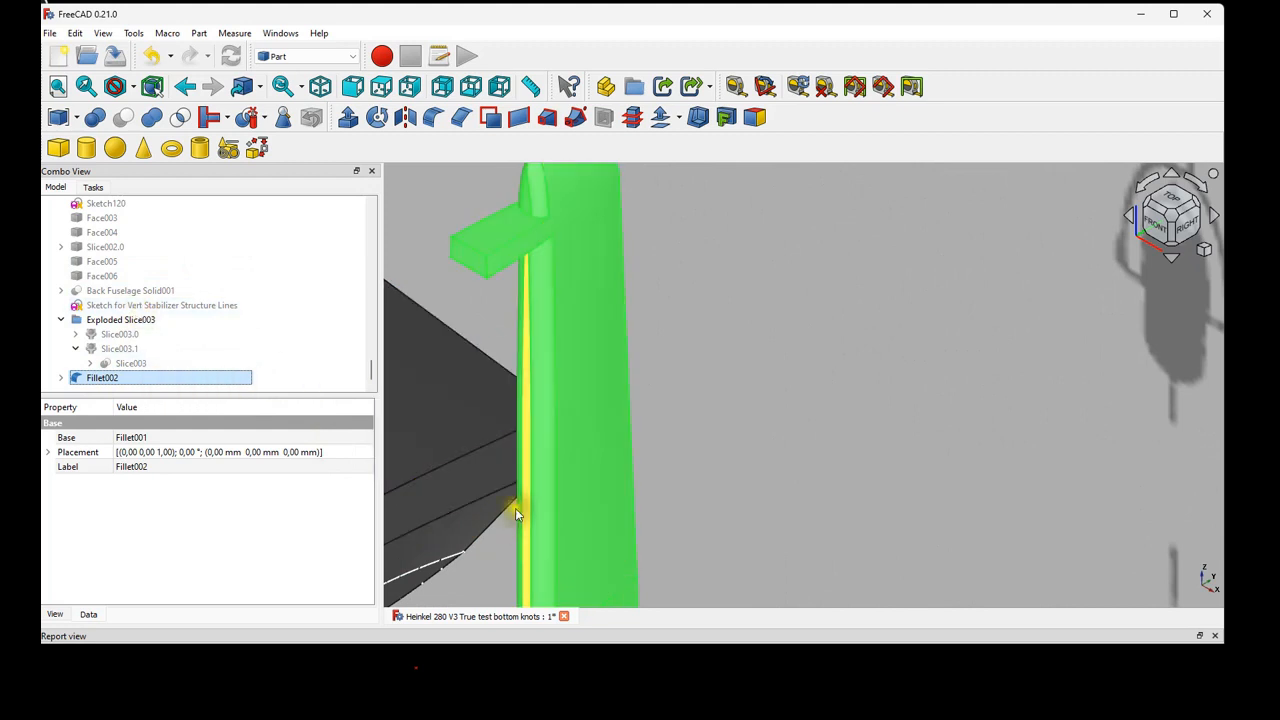
pyautogui.click(381, 87)
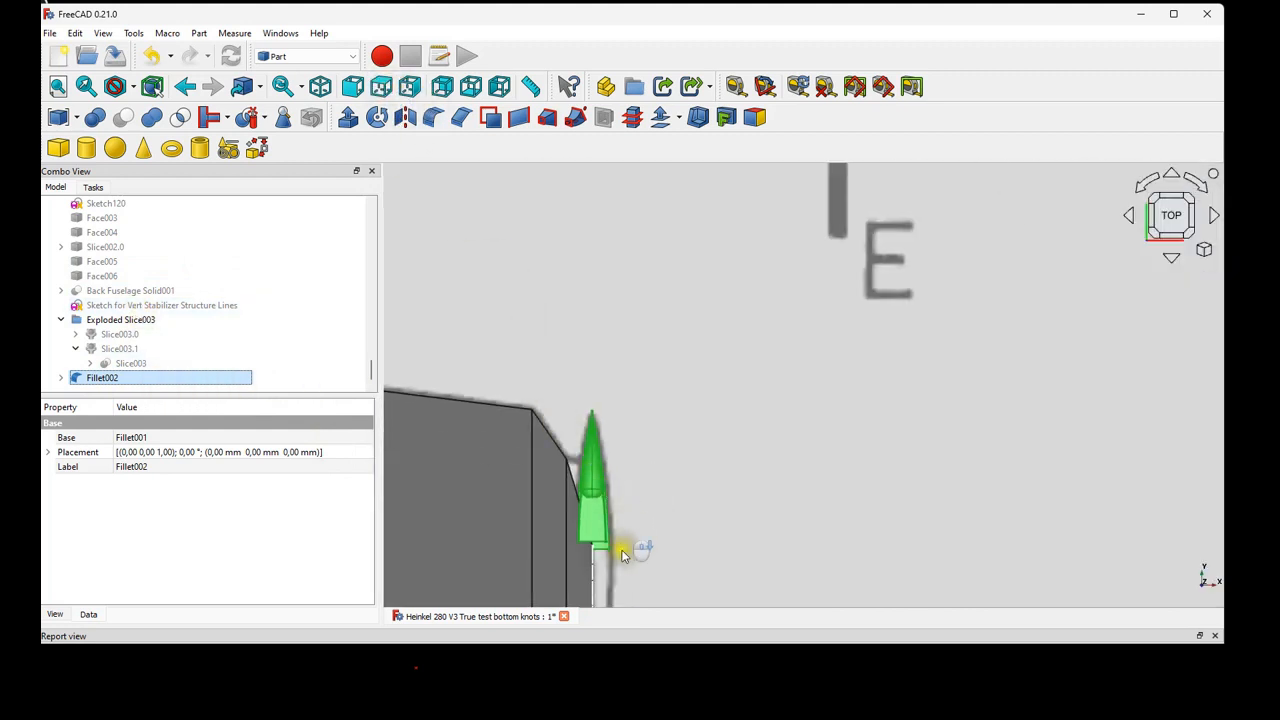
pyautogui.scroll(5, 600, 530)
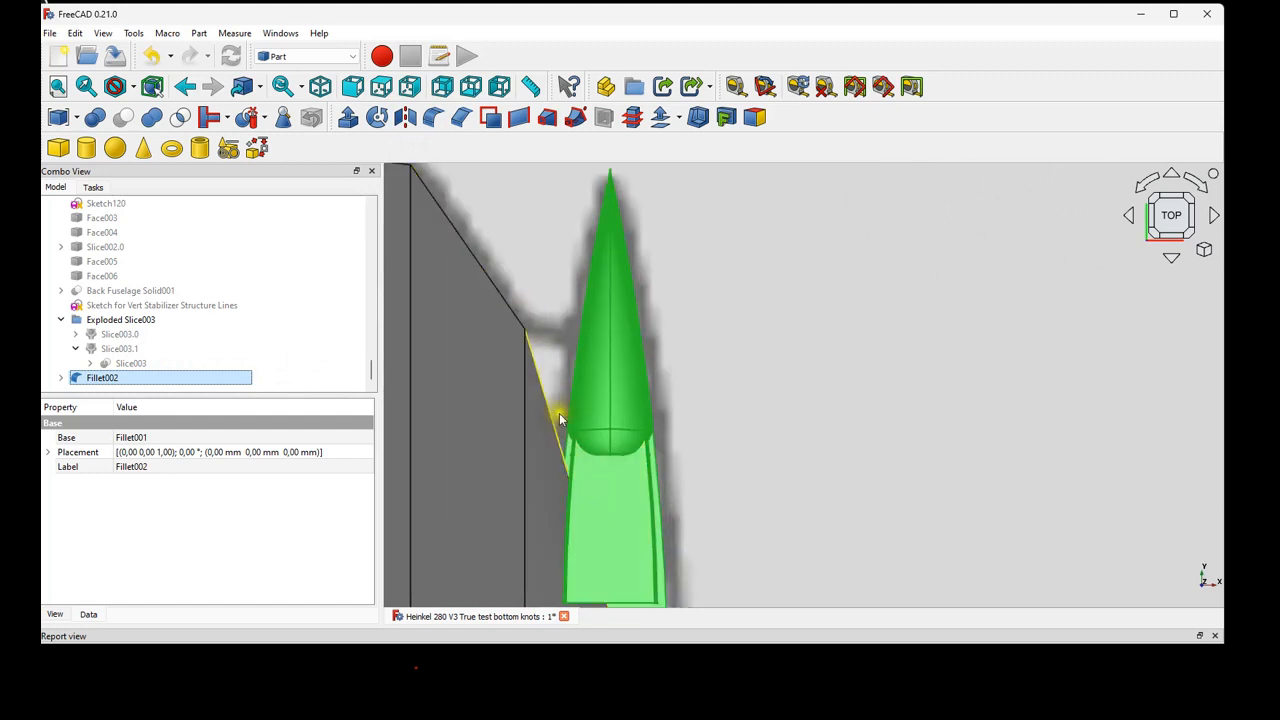
pyautogui.scroll(5, 560, 420)
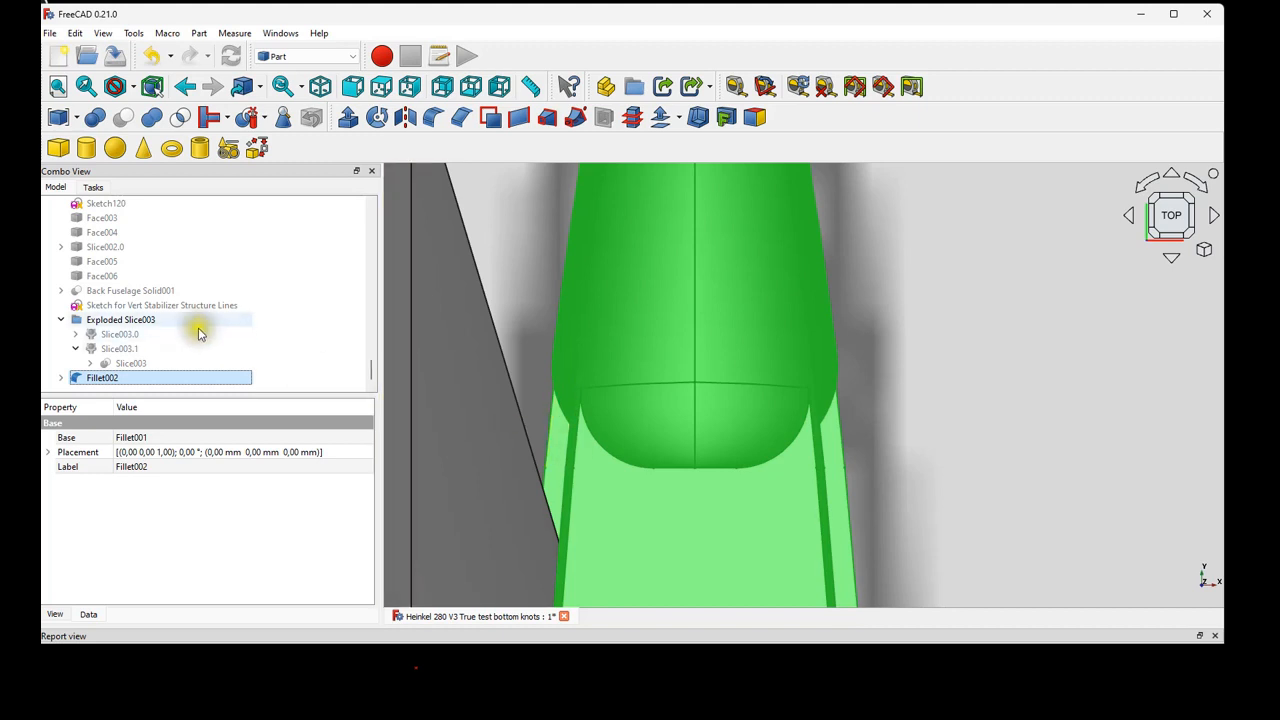
# Unfold the Slice003.0 and Fillet002 branches in the model tree and show the fin part Slice003.0.
pyautogui.click(128, 335)
pyautogui.click(75, 334)
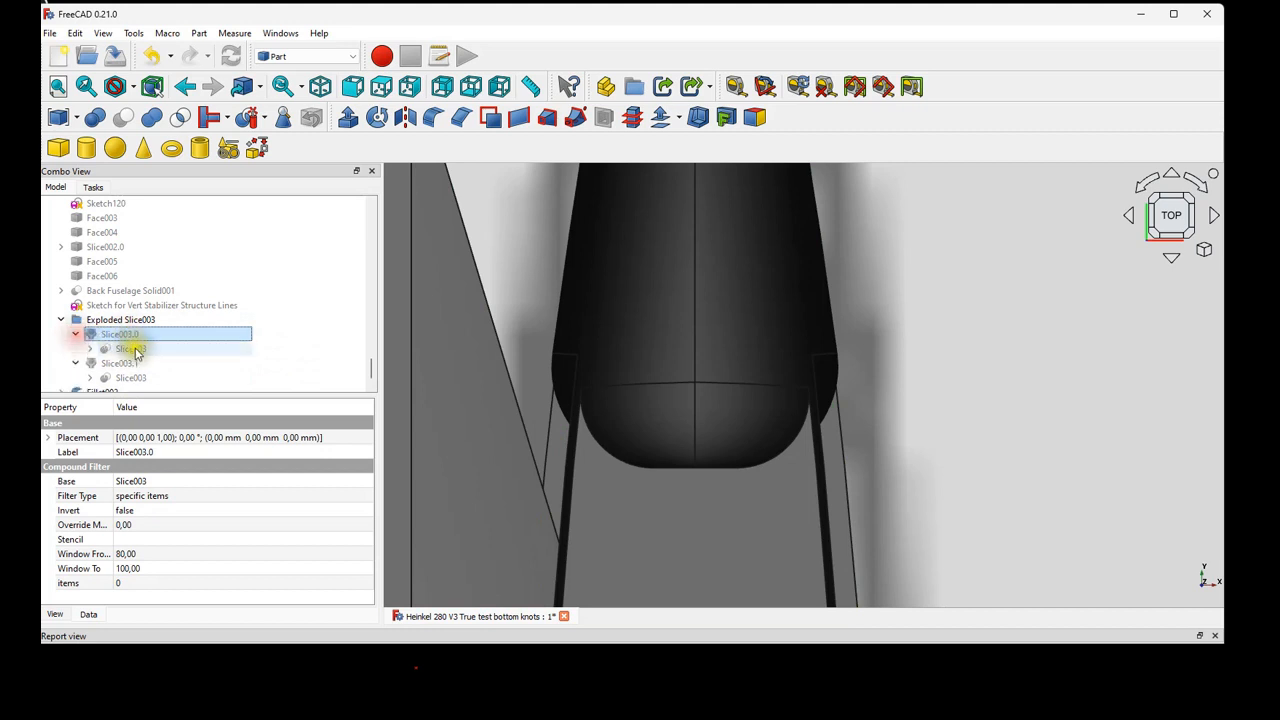
pyautogui.click(130, 348)
pyautogui.click(90, 348)
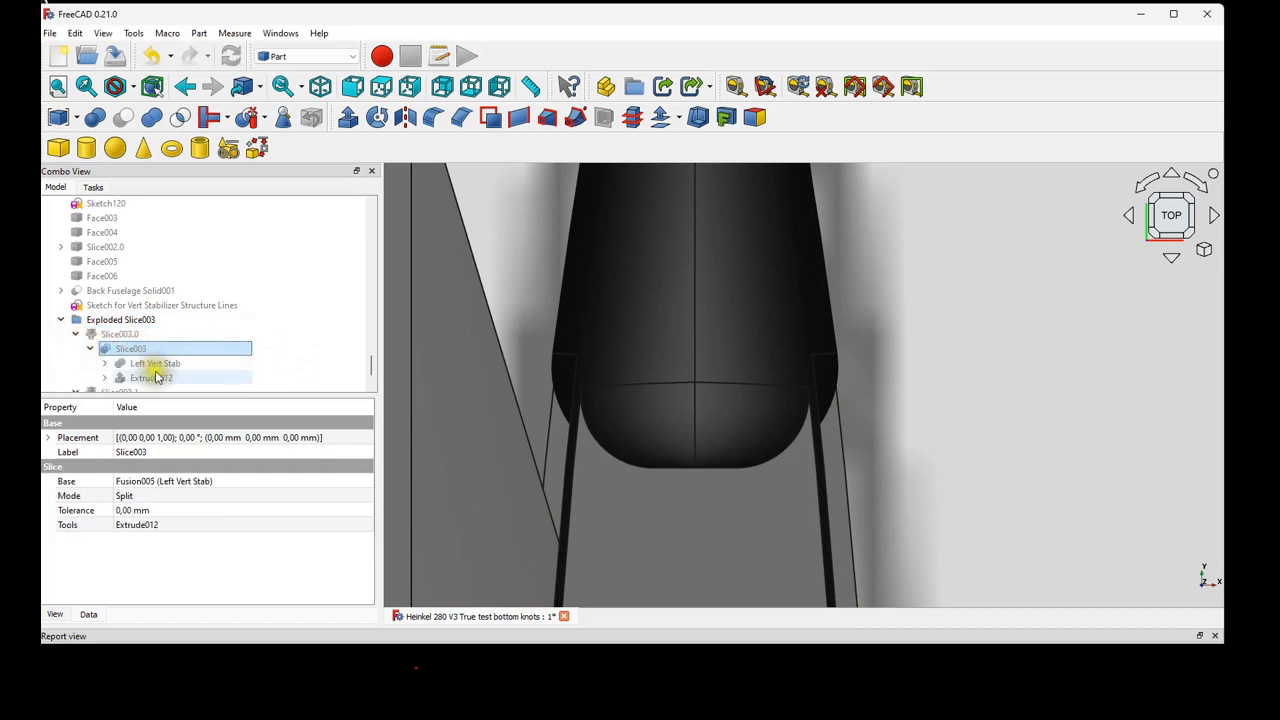
pyautogui.click(127, 336)
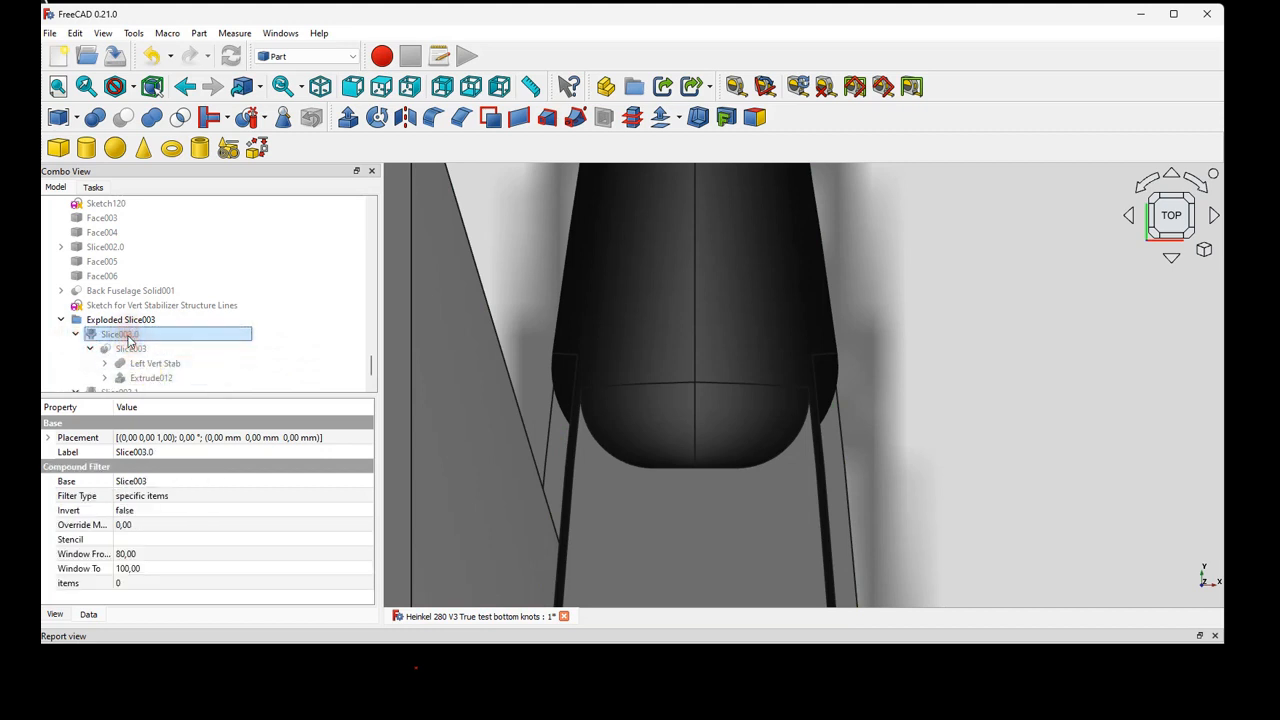
pyautogui.scroll(-1, 127, 340)
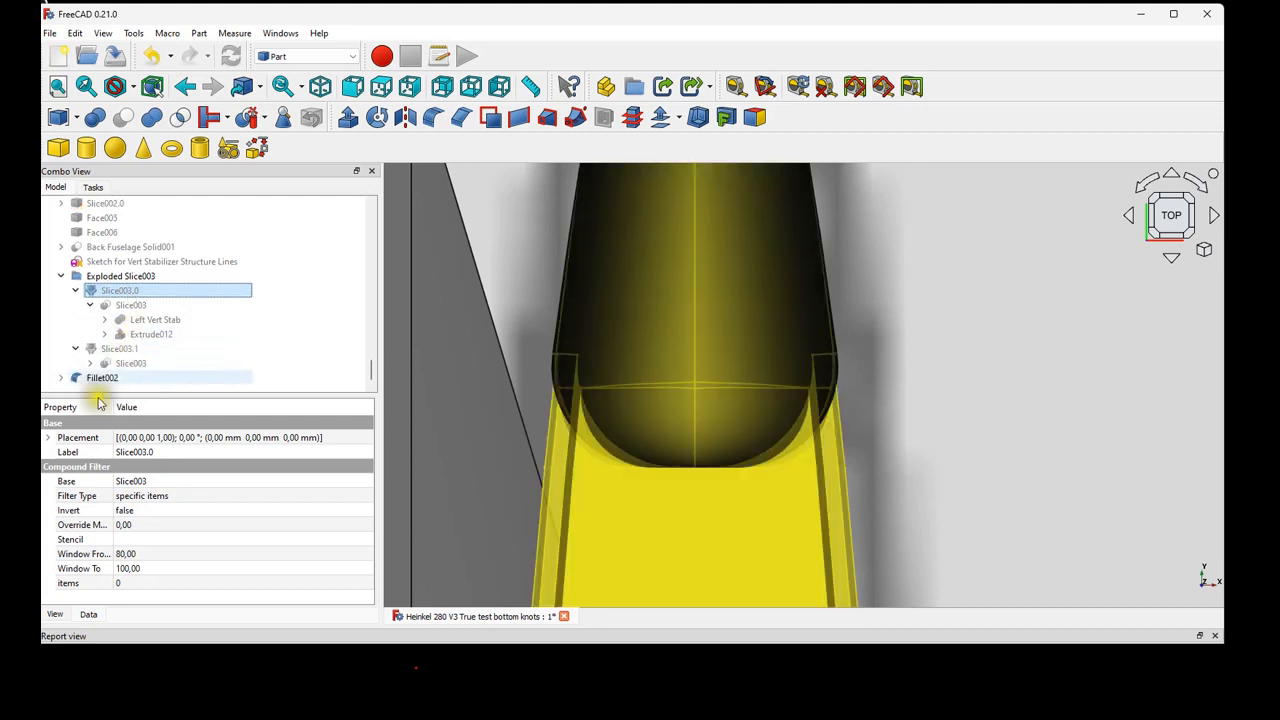
pyautogui.scroll(-1, 120, 385)
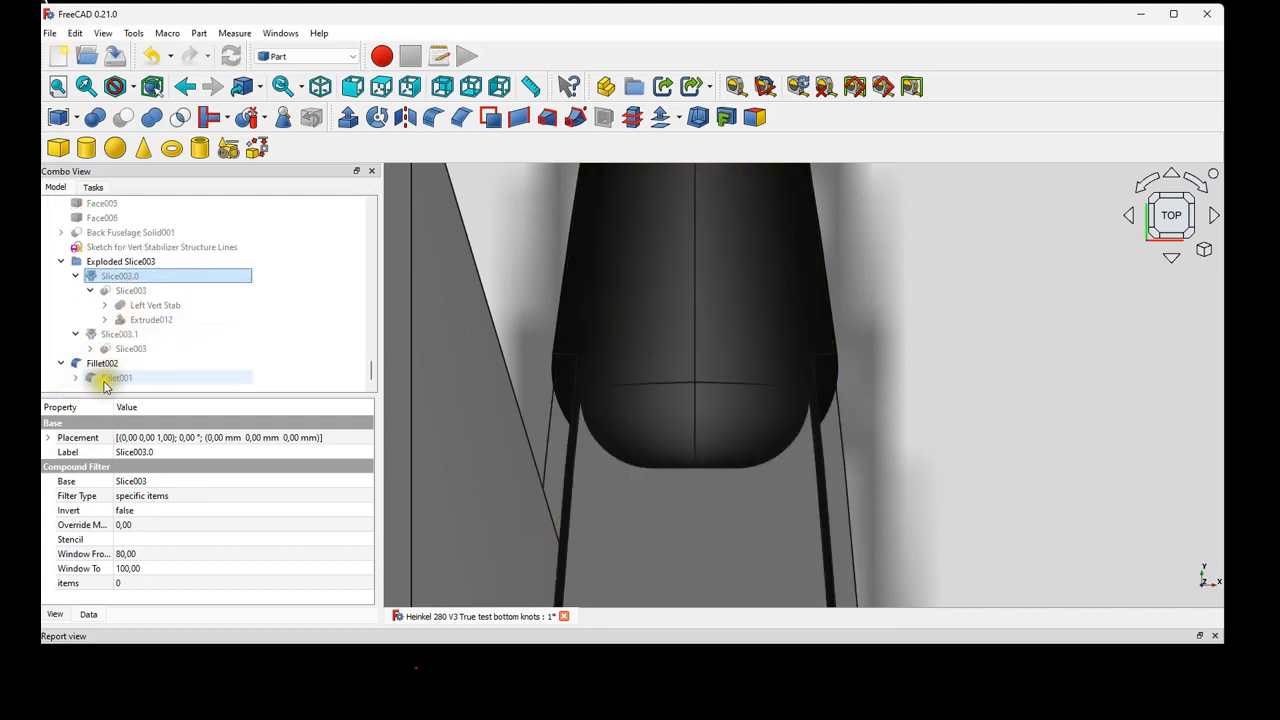
pyautogui.scroll(-1, 127, 387)
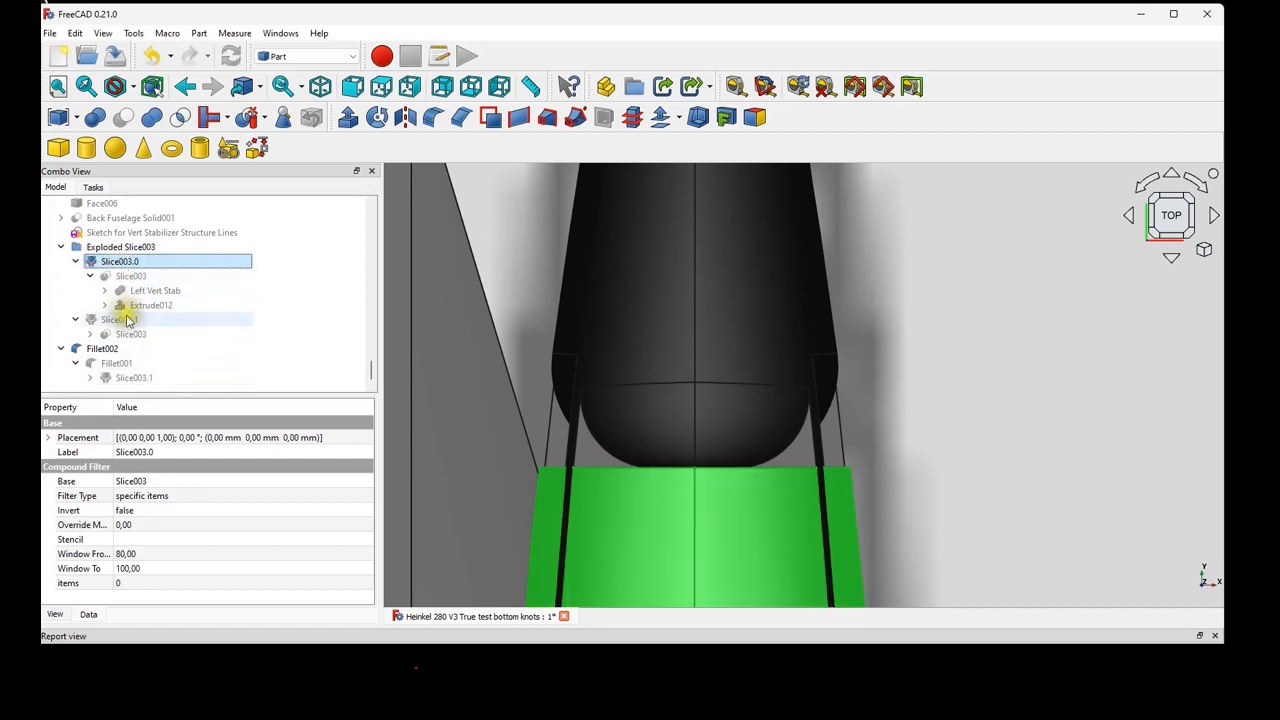
# Hide the rudder Fillet002 and inspect the exposed rear end of the fin Slice003.0 from the top view.
pyautogui.click(108, 348)
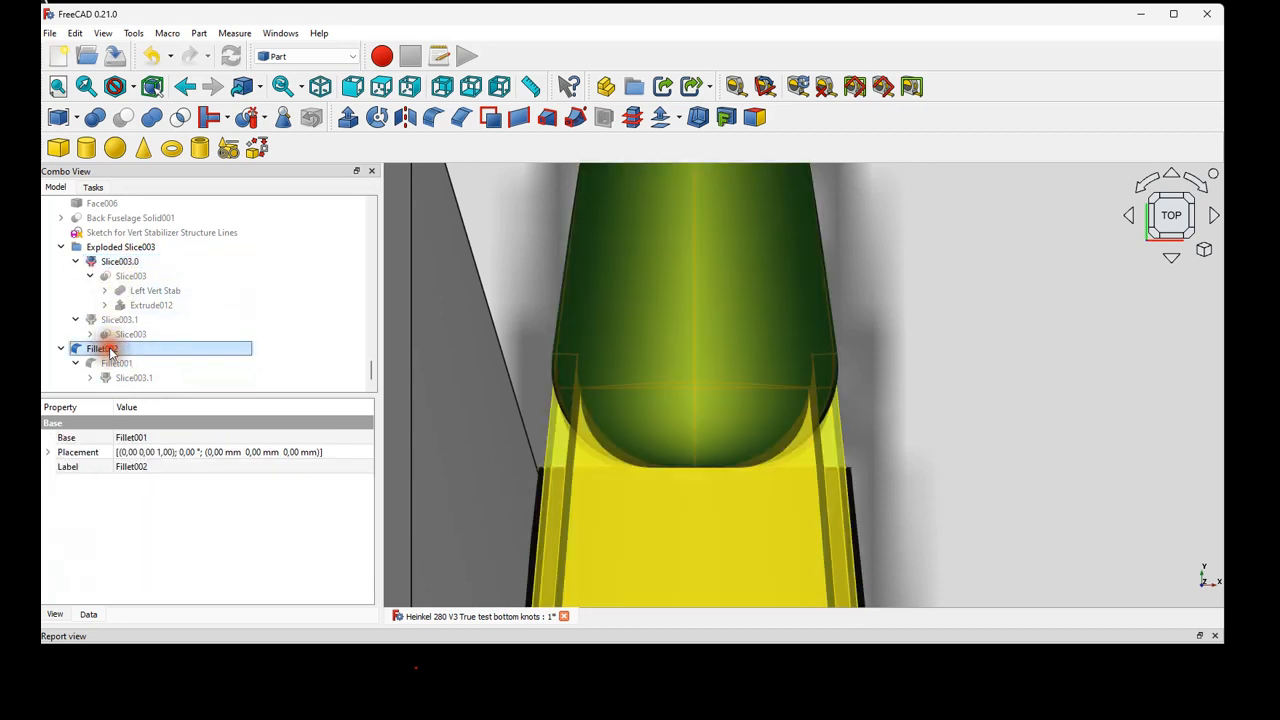
pyautogui.press('space')
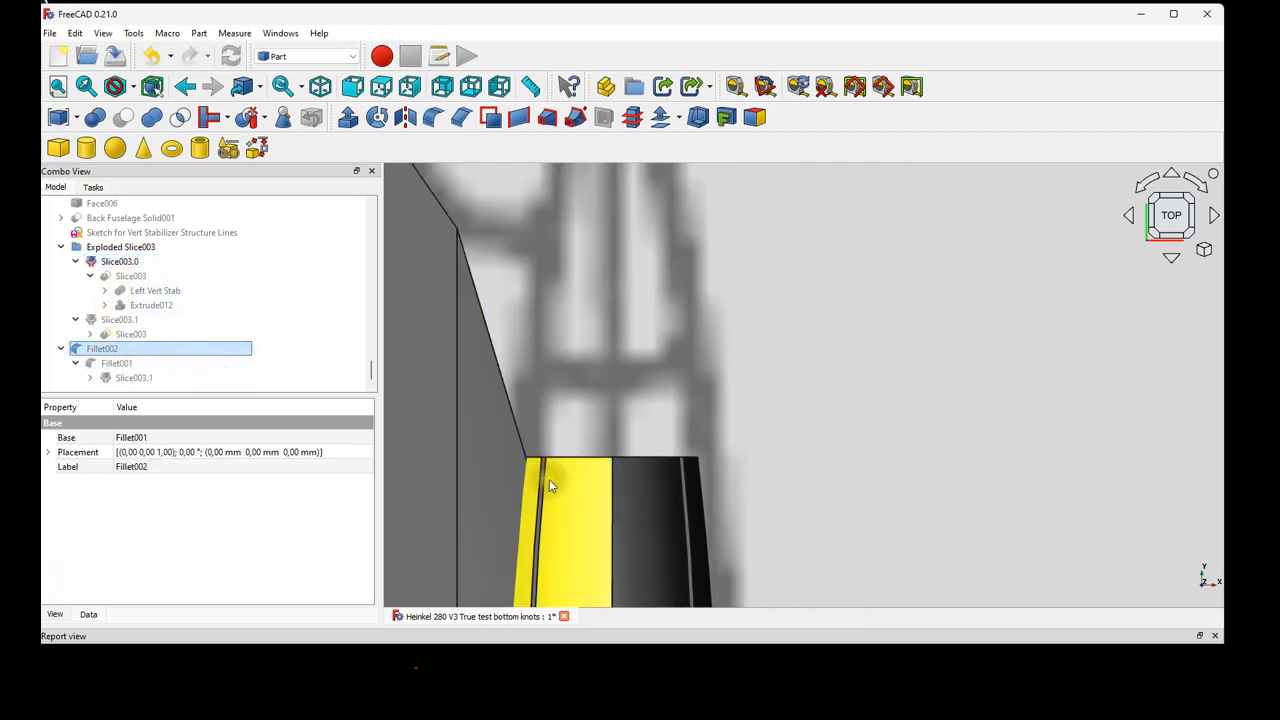
pyautogui.scroll(3, 545, 482)
pyautogui.scroll(2, 540, 485)
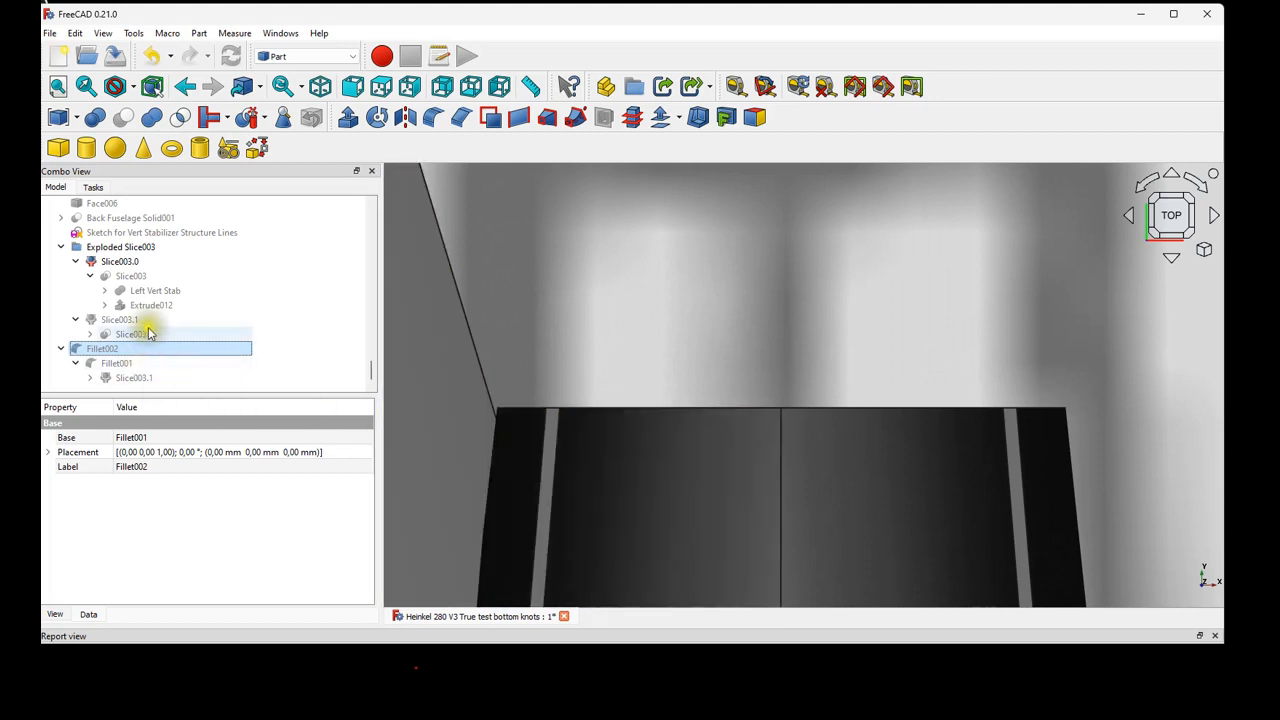
# Open the sketch Basi Profile Hor Stab004 for editing and compare it with the fin in the right and top views.
pyautogui.scroll(3, 167, 305)
pyautogui.scroll(3, 175, 310)
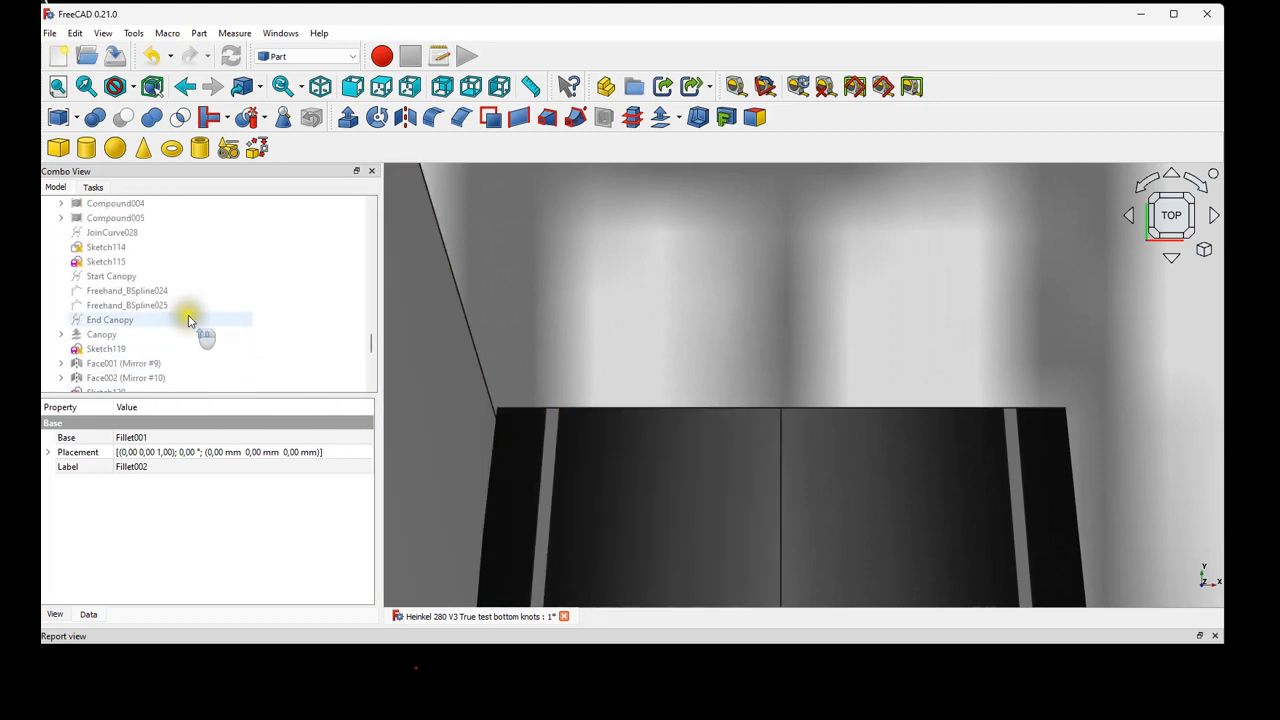
pyautogui.scroll(8, 190, 321)
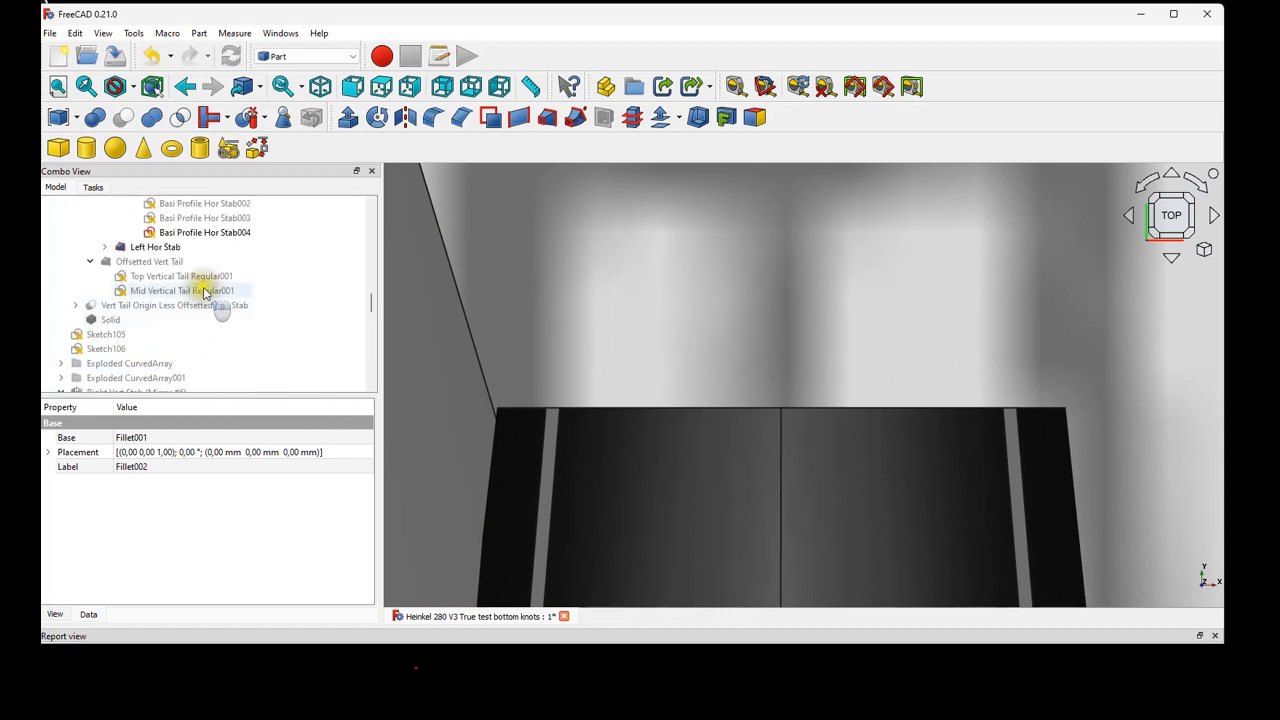
pyautogui.click(218, 233)
pyautogui.doubleClick(218, 233)
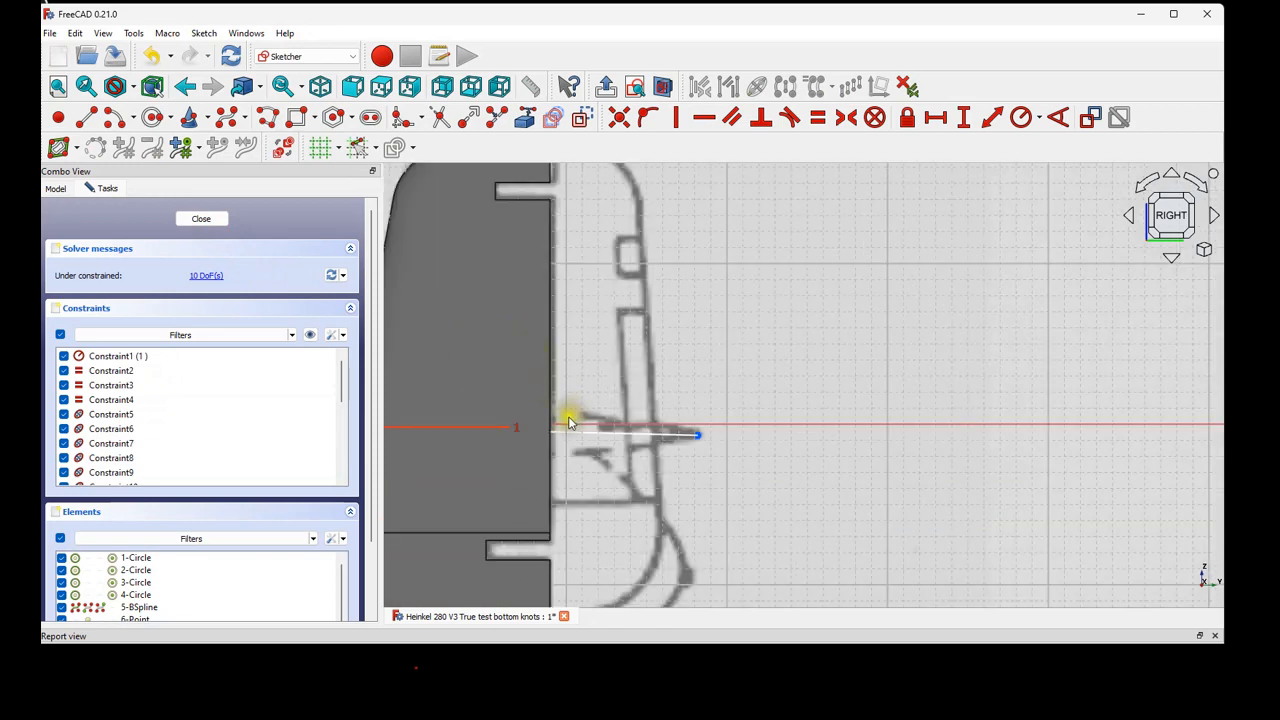
pyautogui.scroll(-3, 568, 422)
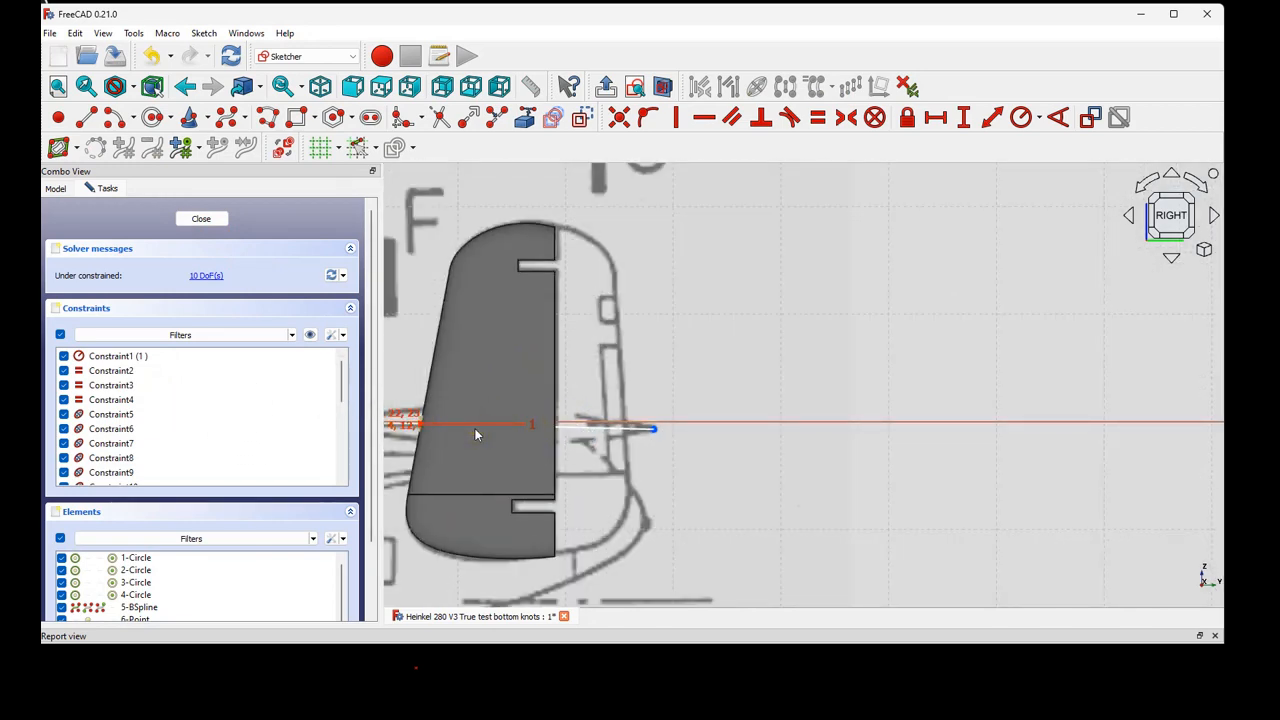
pyautogui.scroll(3, 558, 455)
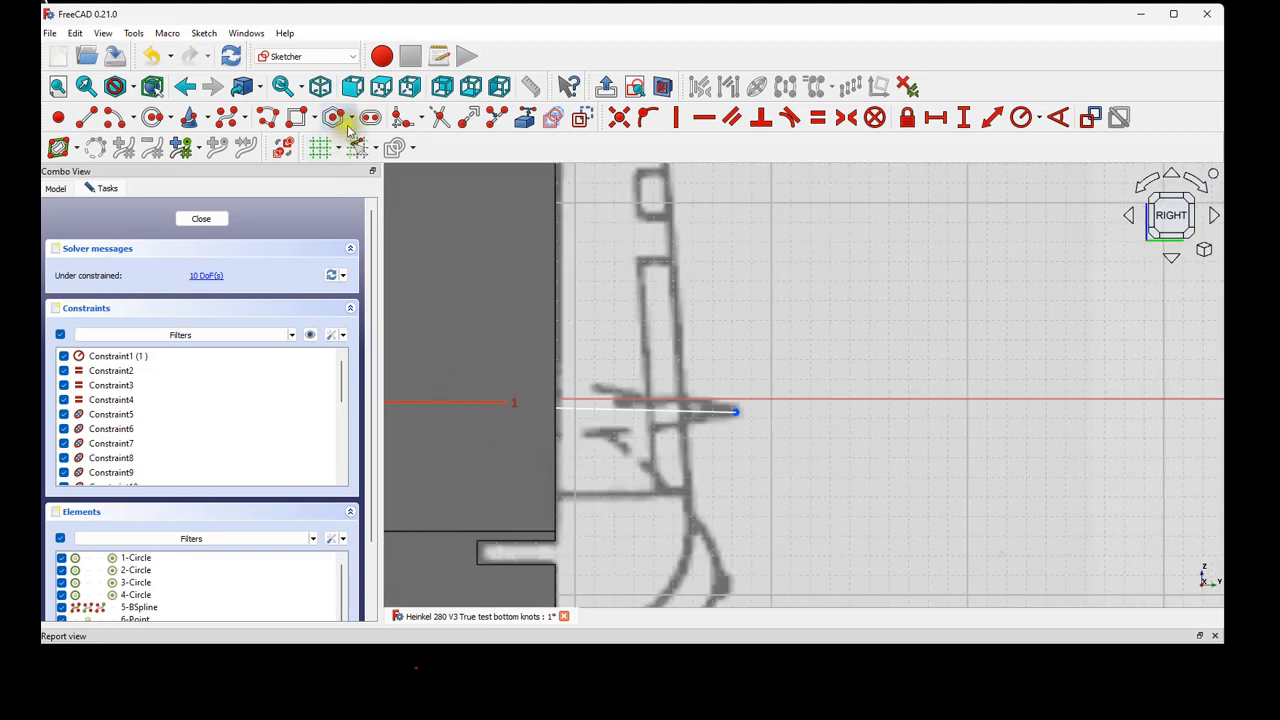
pyautogui.click(381, 86)
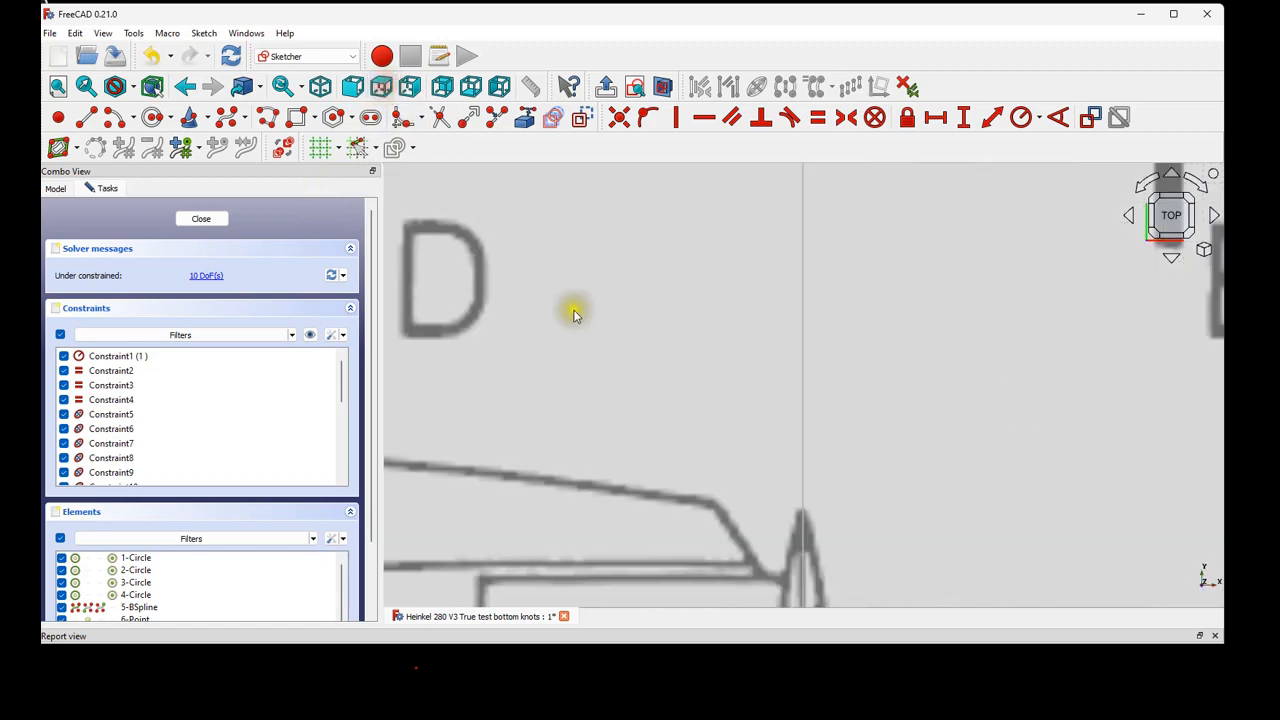
pyautogui.scroll(6, 660, 468)
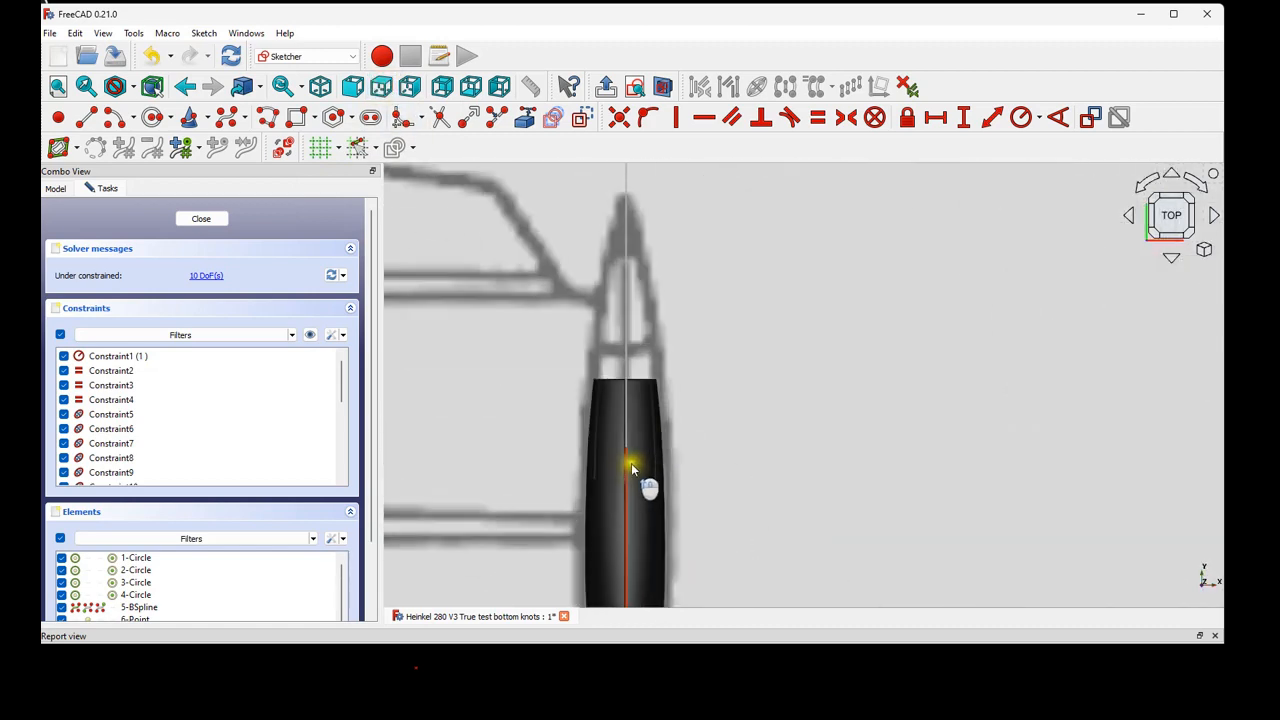
# Hide Exploded Slice003 and check the trailing end of the stabilizer profile against the blueprint from the right and top.
pyautogui.click(55, 188)
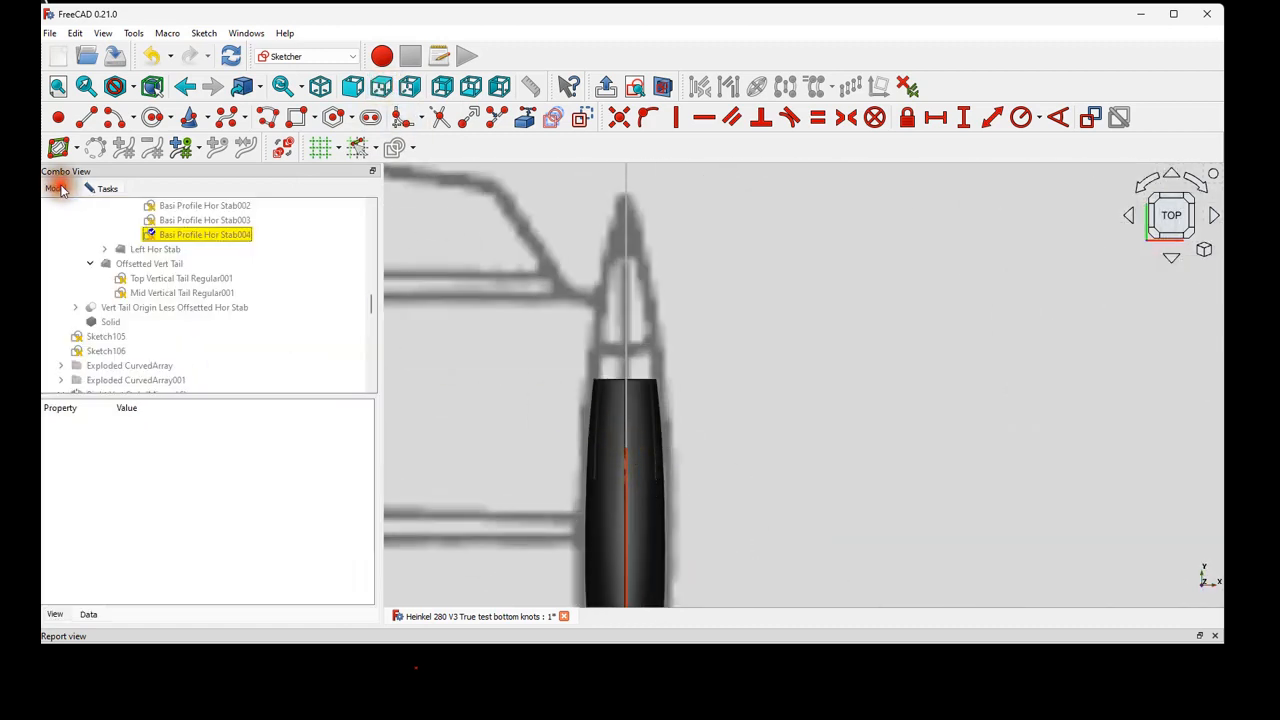
pyautogui.scroll(-2, 190, 333)
pyautogui.scroll(-5, 188, 340)
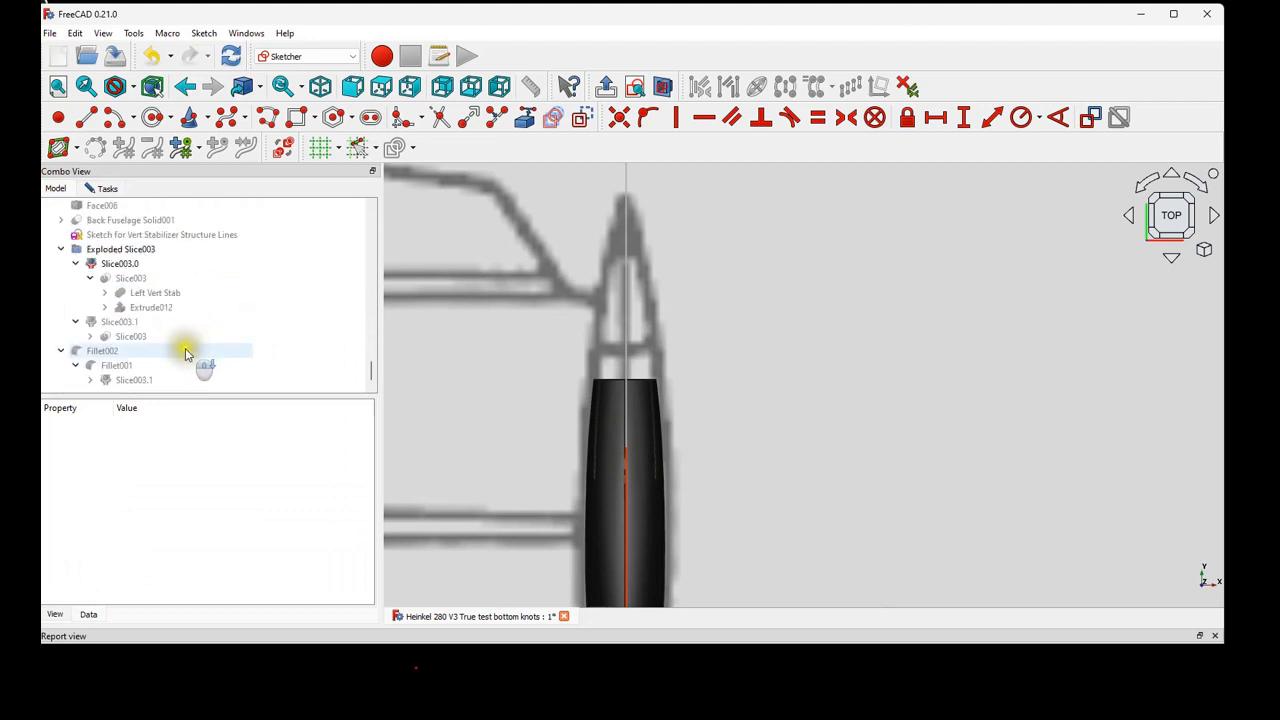
pyautogui.click(143, 249)
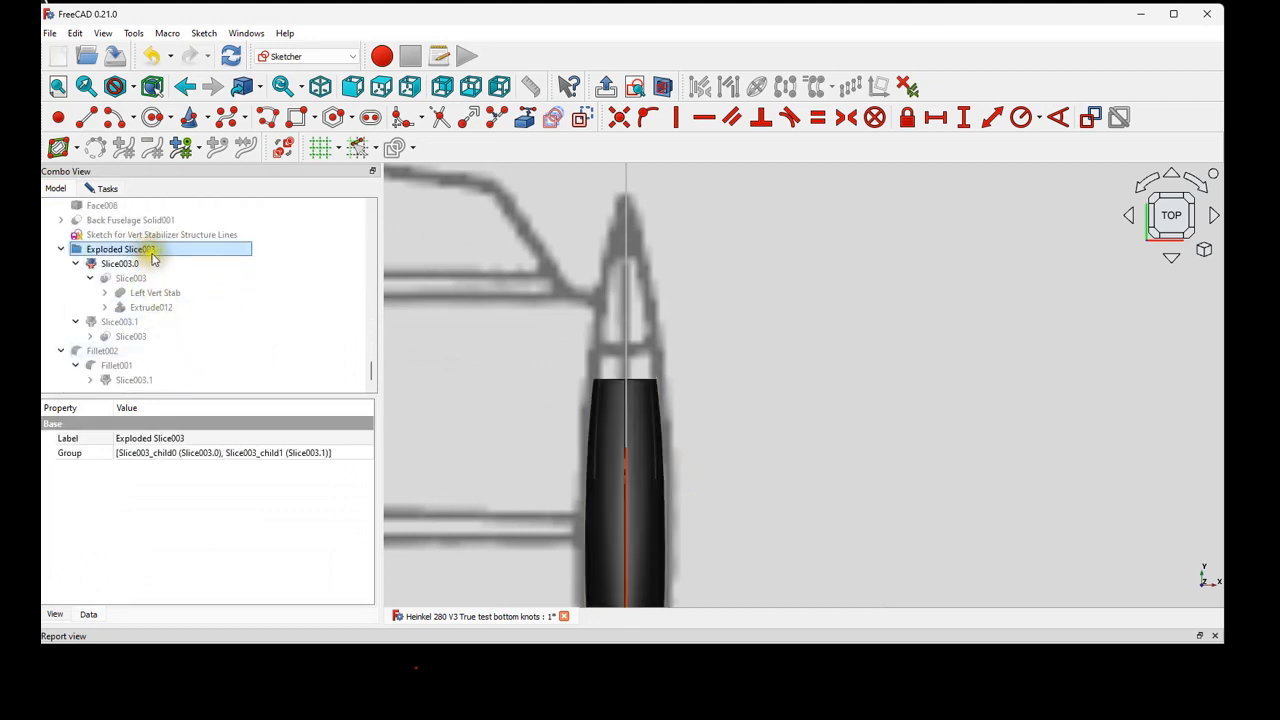
pyautogui.press('space')
pyautogui.scroll(4, 598, 473)
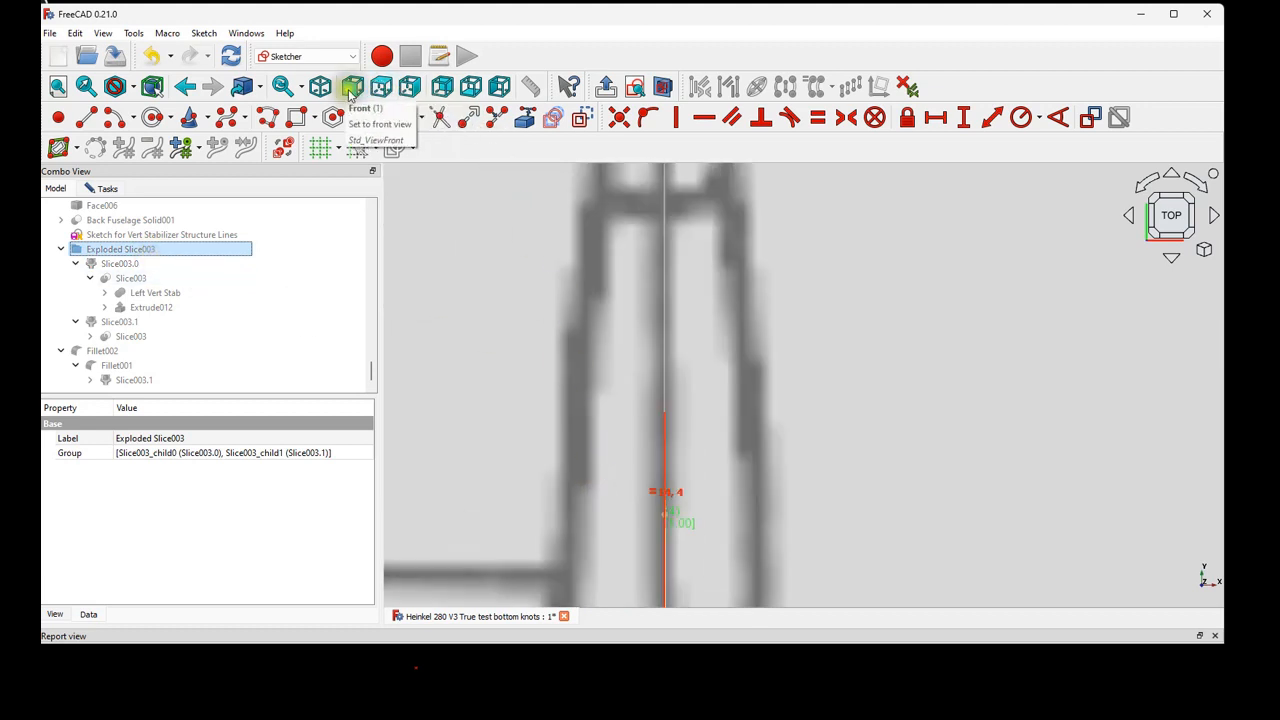
pyautogui.click(409, 86)
pyautogui.scroll(-3, 556, 320)
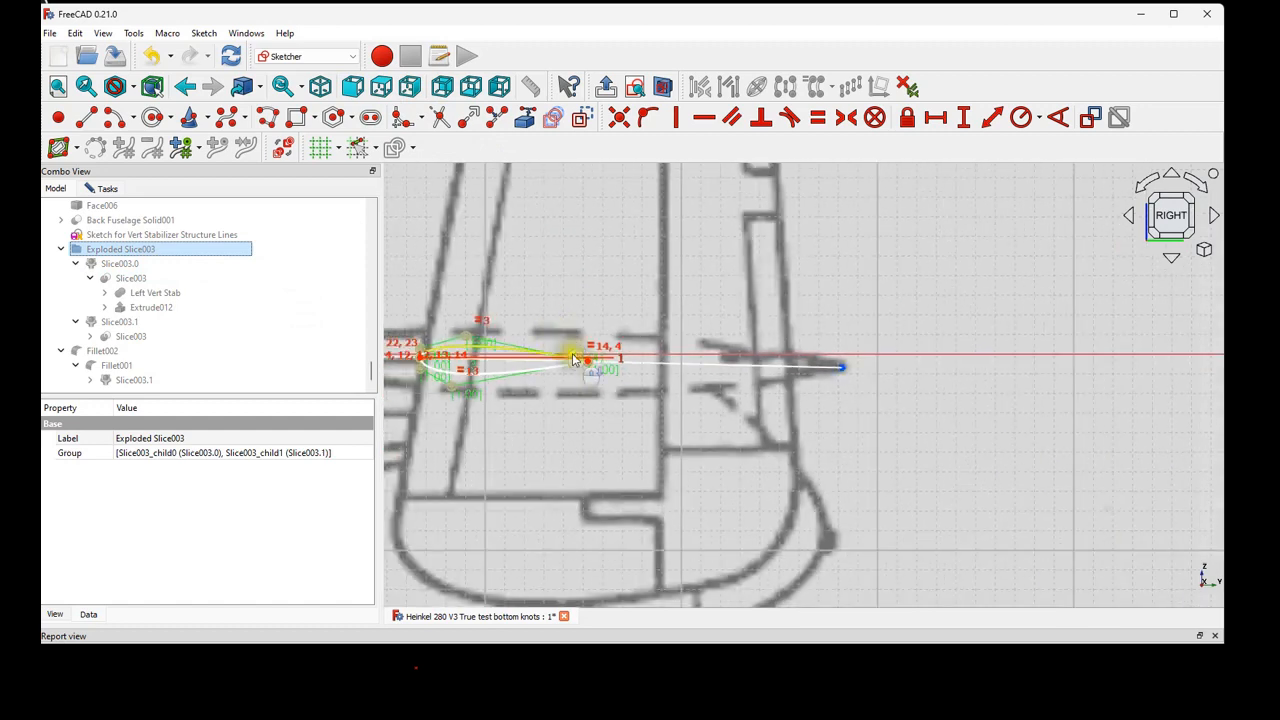
pyautogui.scroll(3, 600, 357)
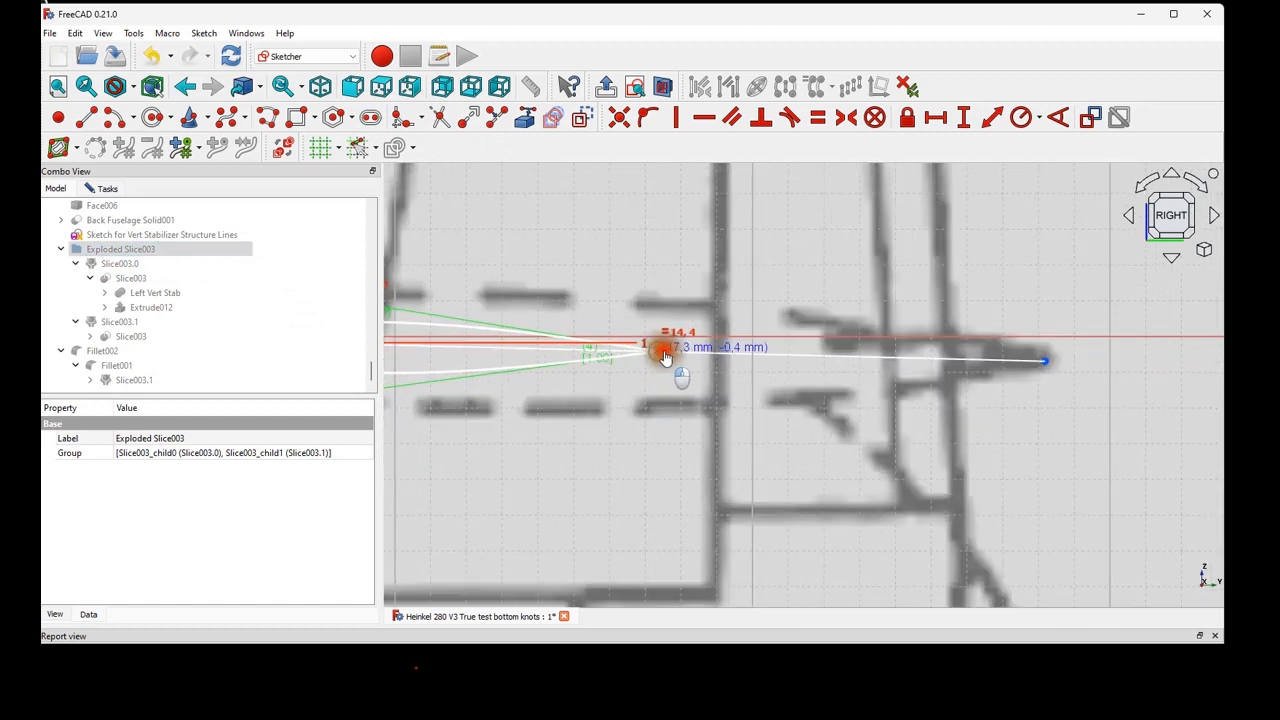
pyautogui.click(381, 86)
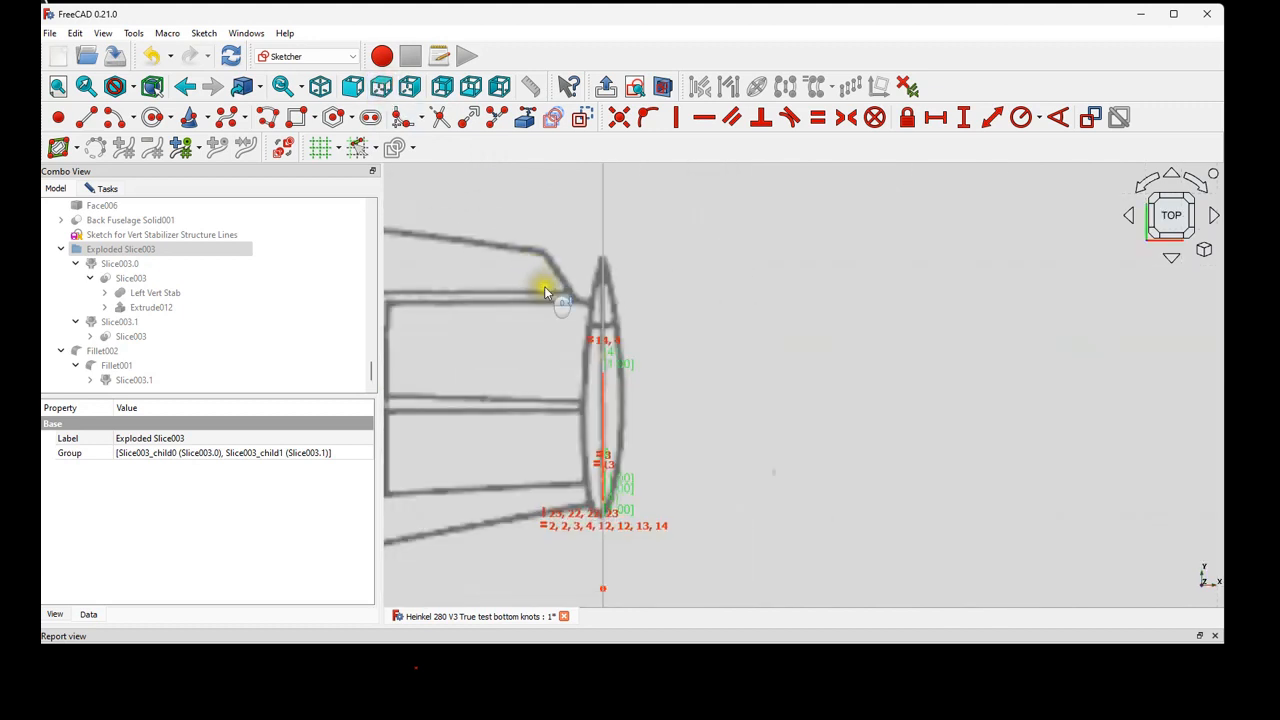
pyautogui.scroll(5, 621, 381)
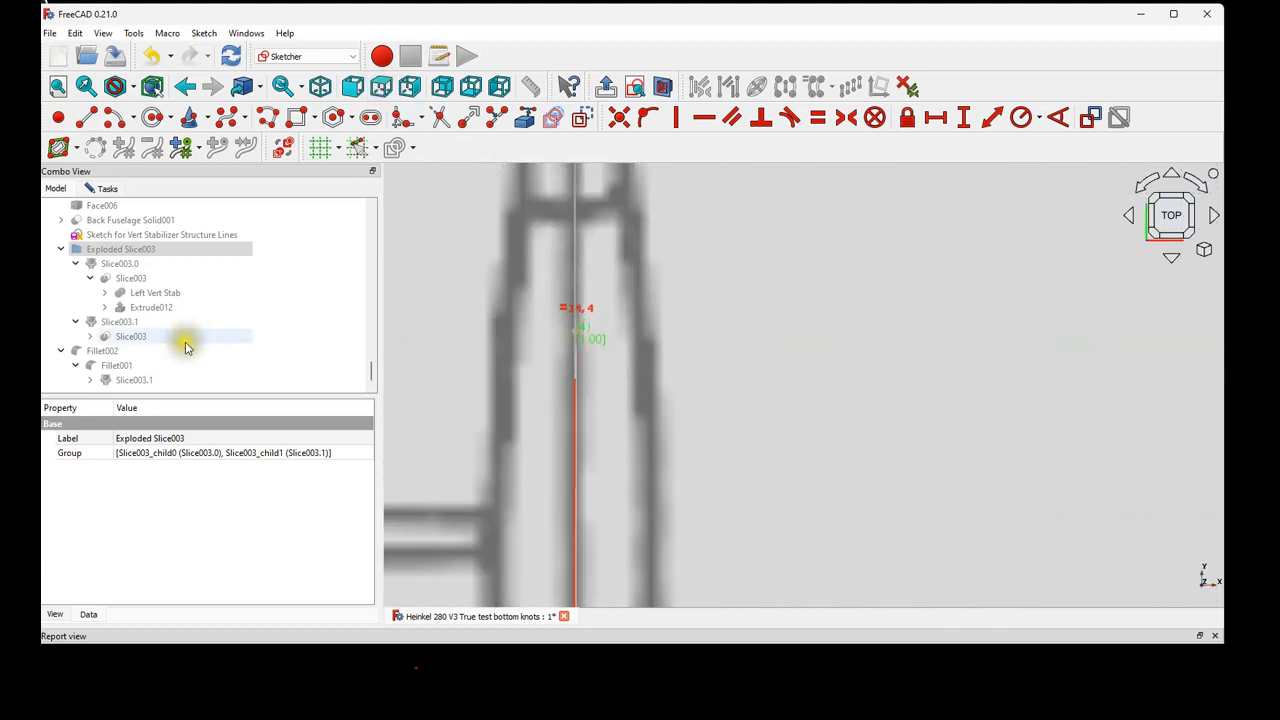
# Show the rudder Fillet002 and compare its position with the open stabilizer profile in the top view.
pyautogui.click(127, 352)
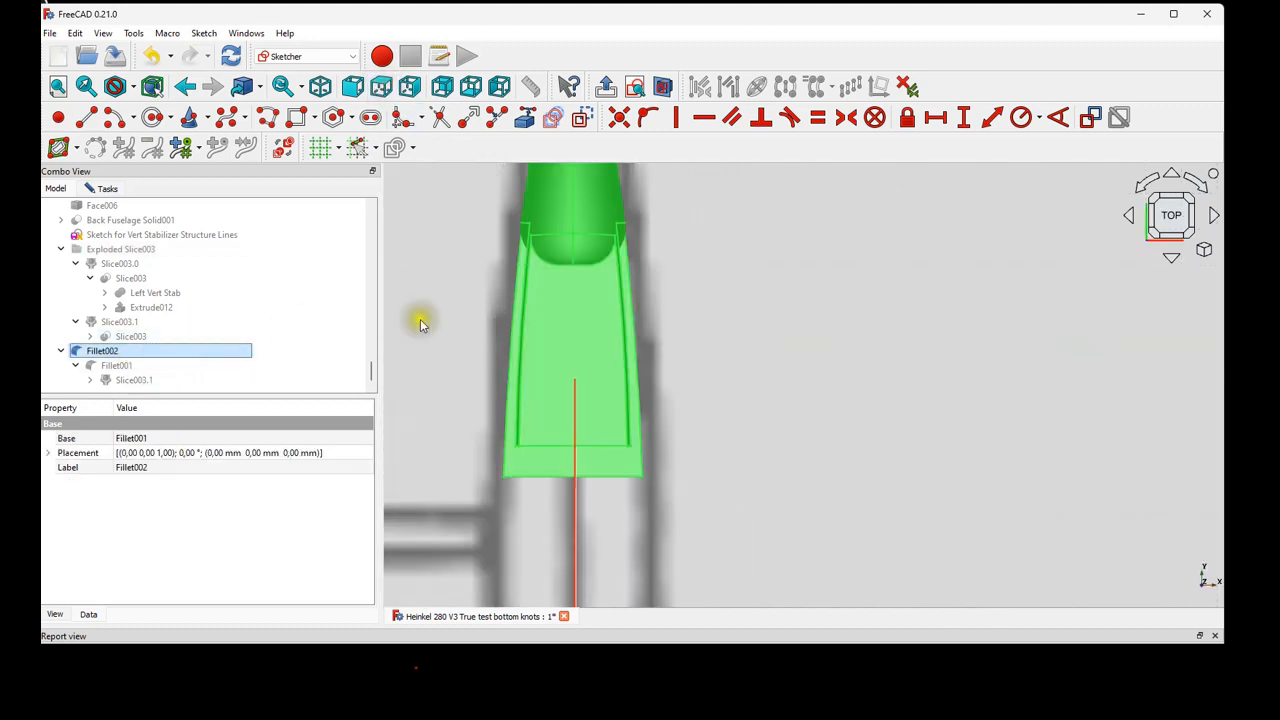
pyautogui.scroll(-5, 490, 308)
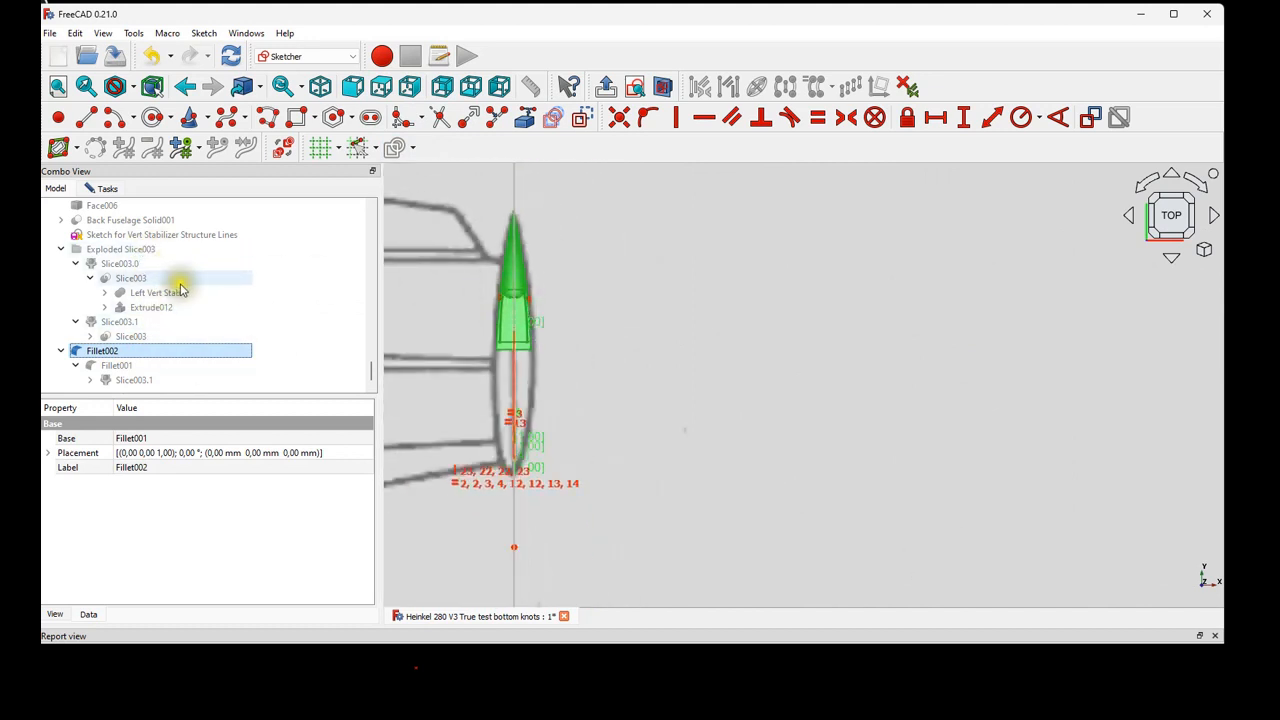
pyautogui.click(104, 189)
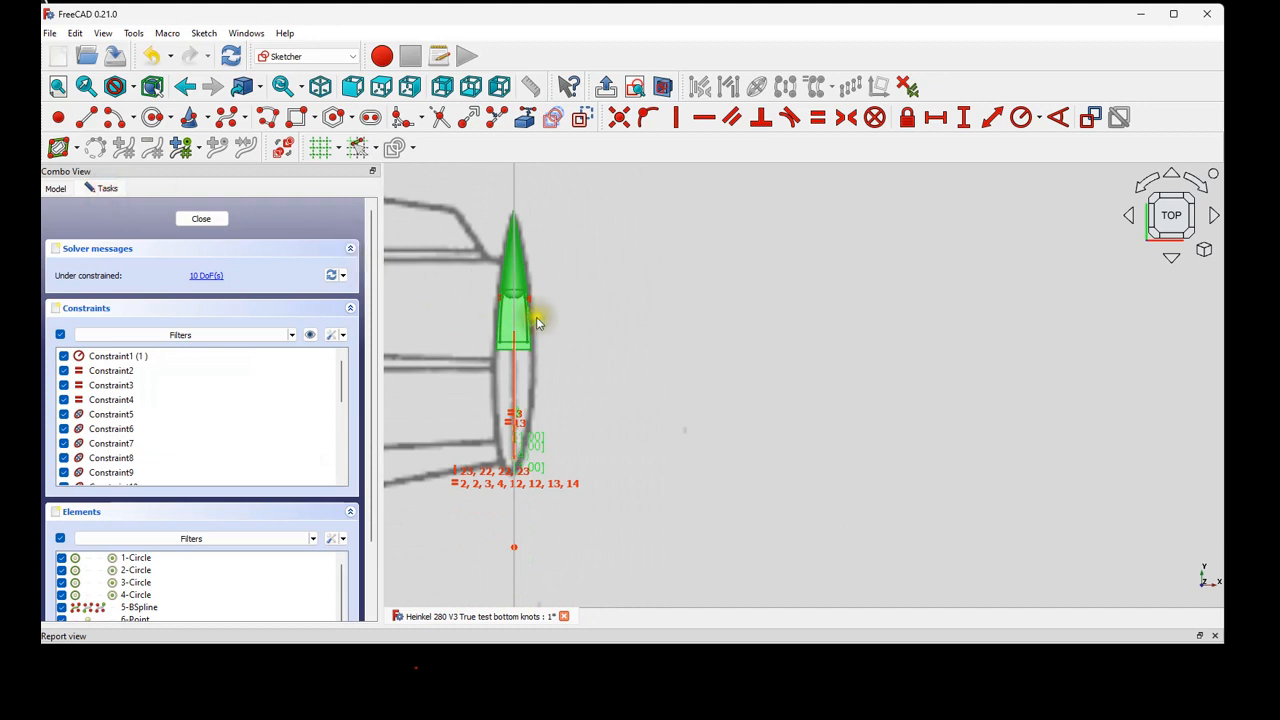
pyautogui.scroll(3, 536, 322)
pyautogui.scroll(-6, 483, 300)
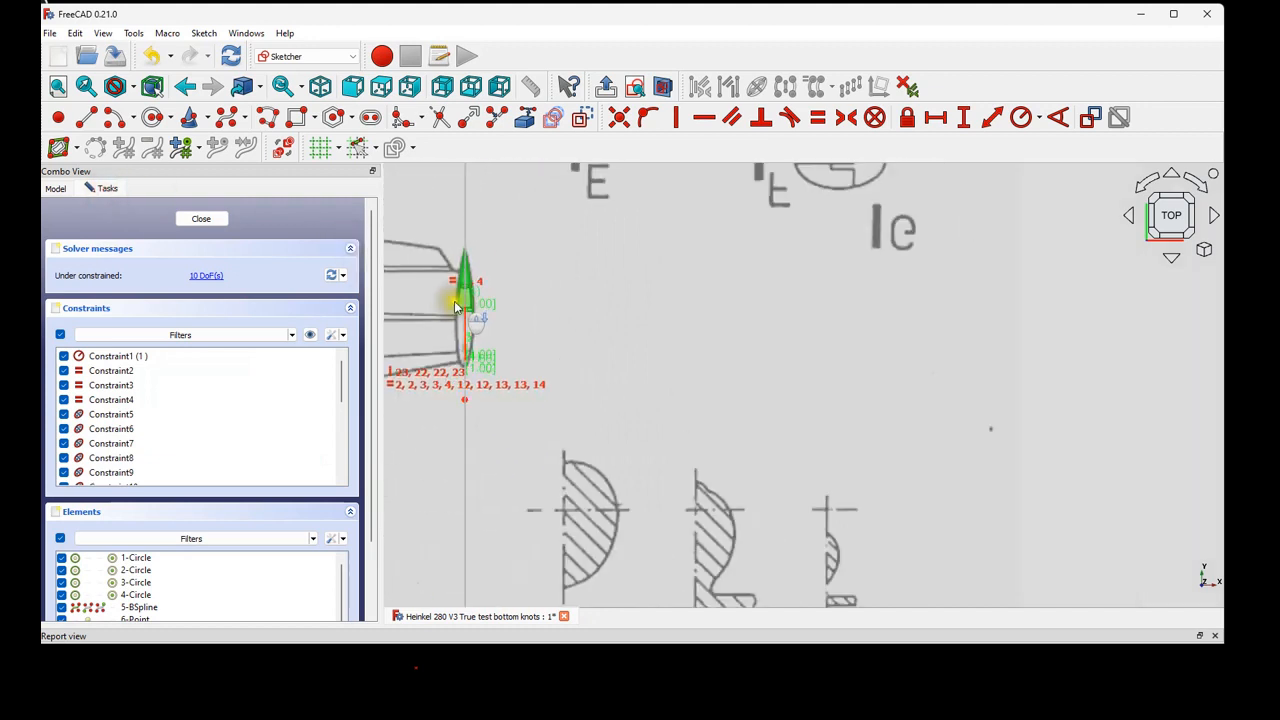
# Show the Left Hor Stab loft under Right Hor Stab and examine where it meets the rudder from the top, right and an oblique angle.
pyautogui.click(55, 190)
pyautogui.scroll(-5, 211, 313)
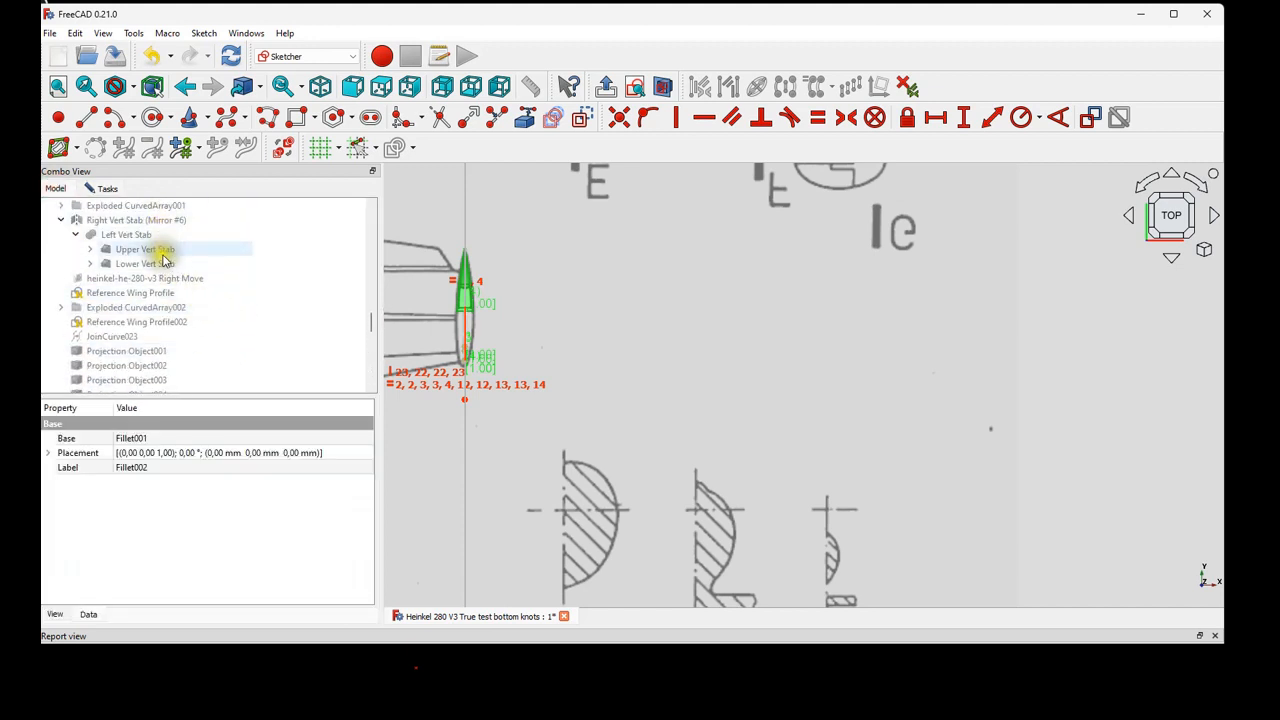
pyautogui.scroll(5, 165, 255)
pyautogui.click(180, 294)
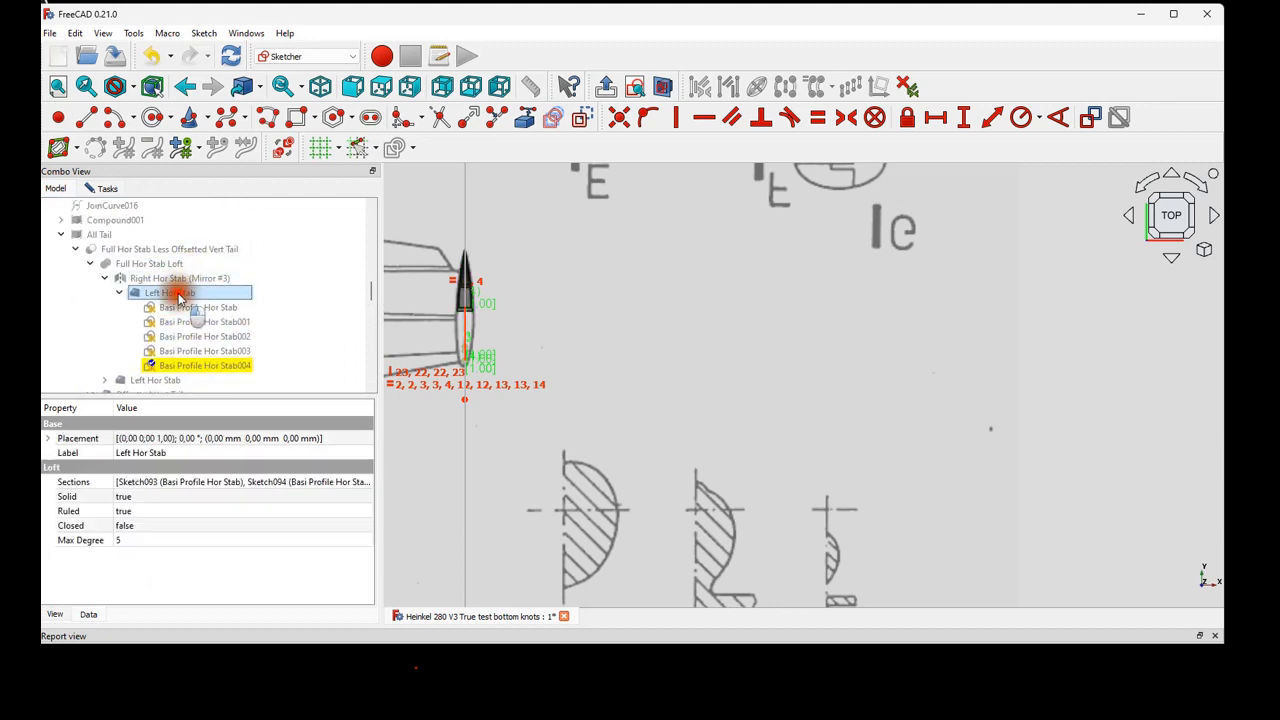
pyautogui.scroll(3, 444, 299)
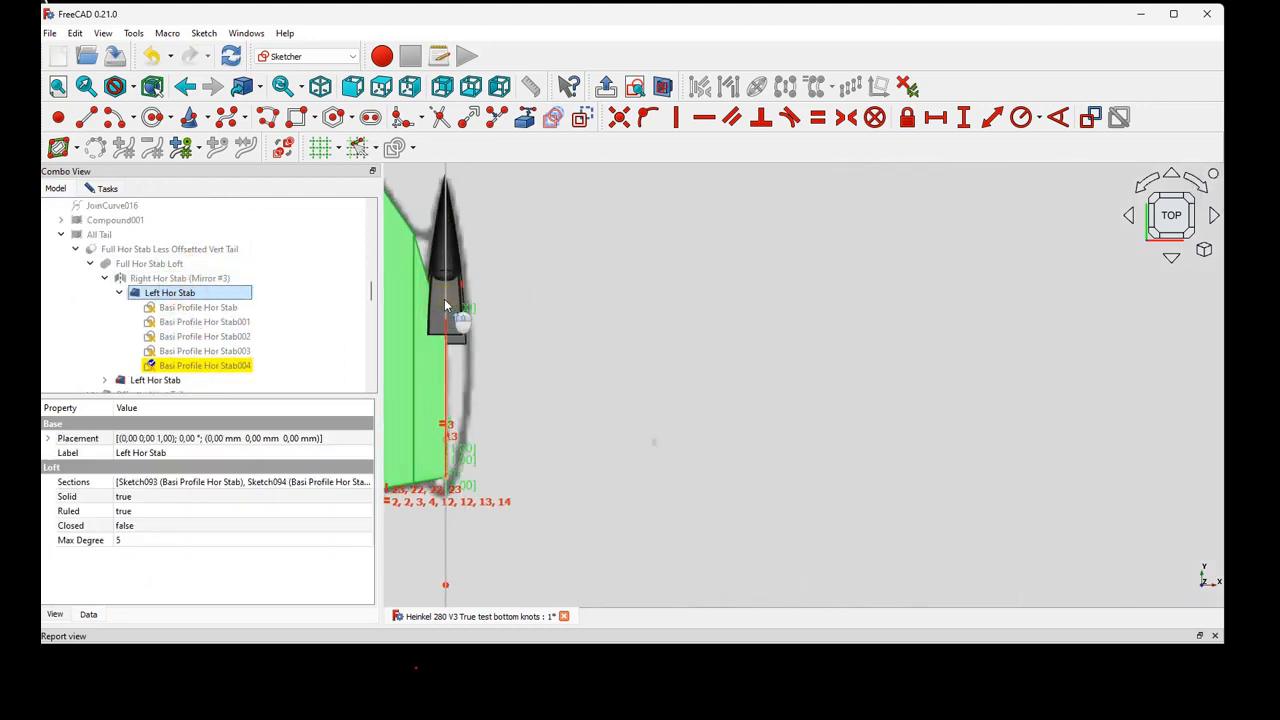
pyautogui.scroll(2, 444, 299)
pyautogui.scroll(3, 435, 277)
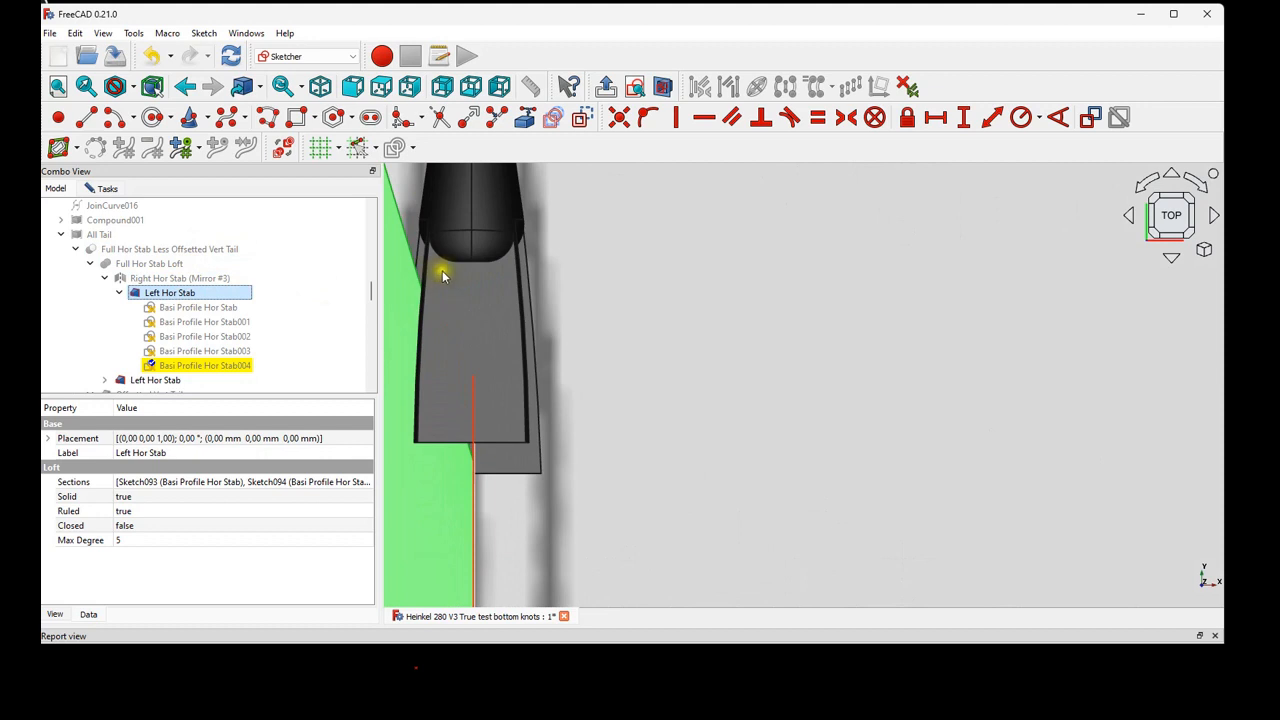
pyautogui.scroll(2, 437, 276)
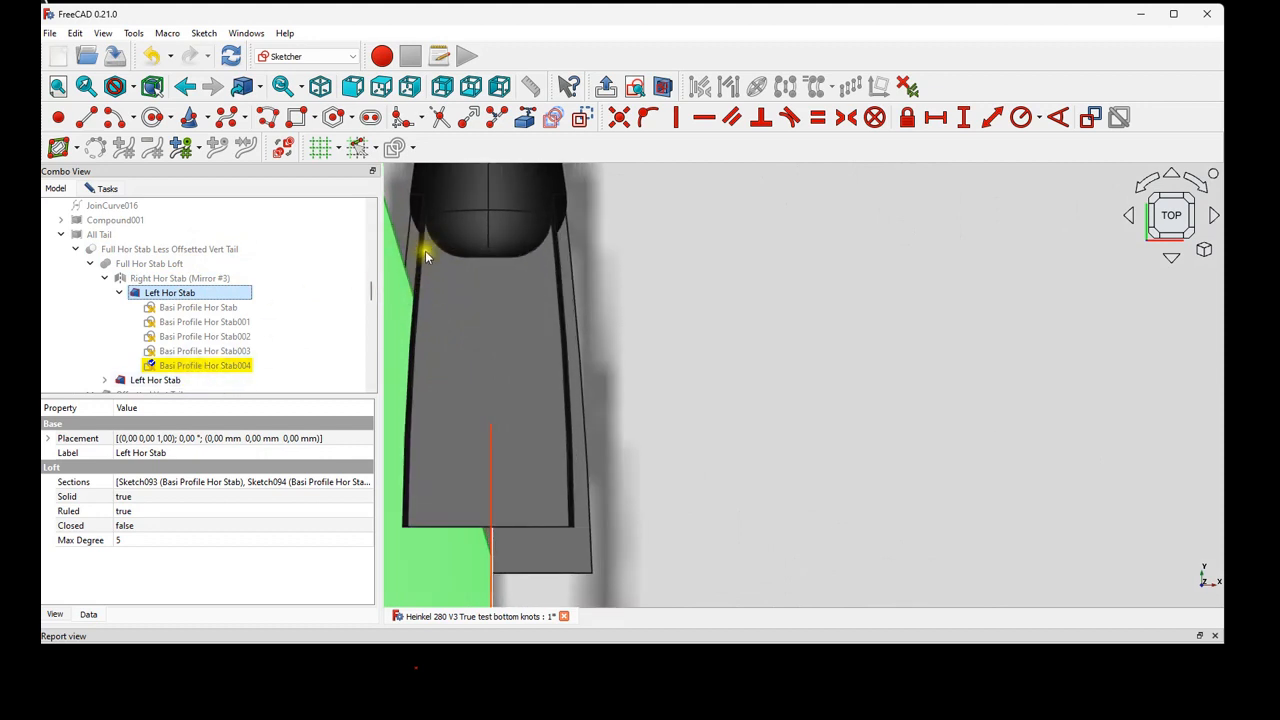
pyautogui.click(410, 87)
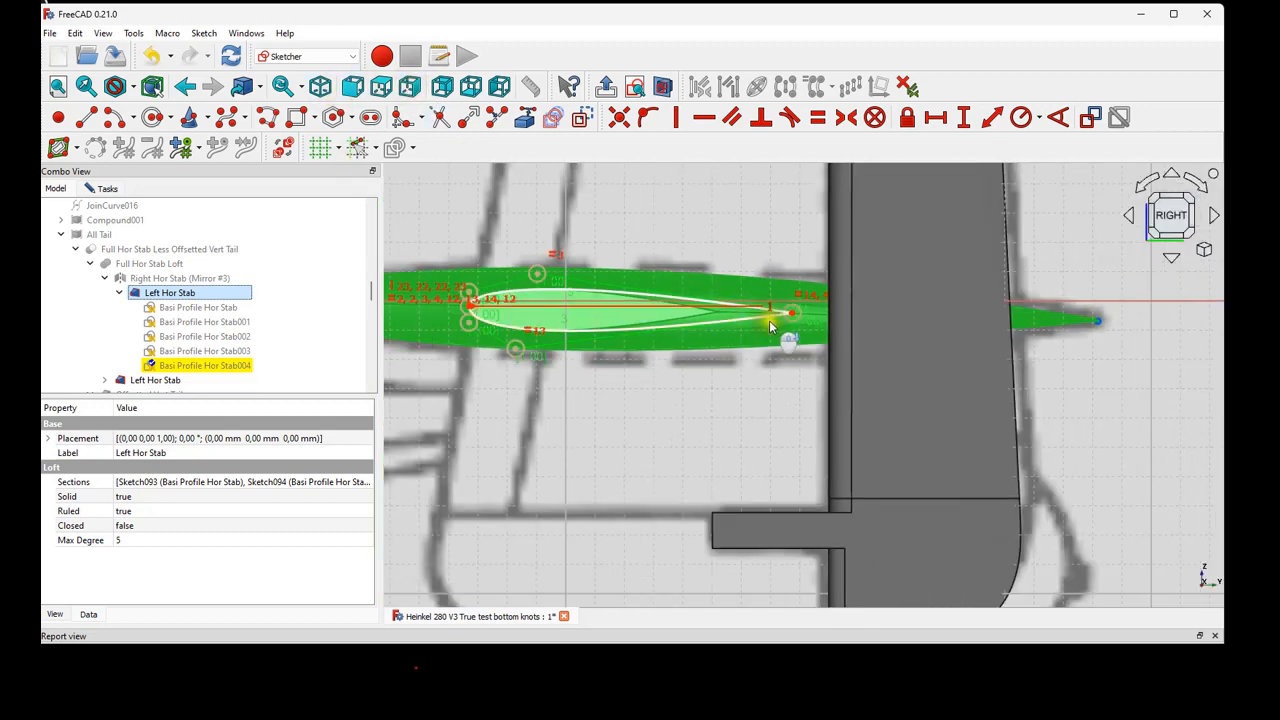
pyautogui.moveTo(797, 331)
pyautogui.mouseDown(button='middle')
pyautogui.moveTo(886, 380)
pyautogui.moveTo(929, 443)
pyautogui.moveTo(915, 428)
pyautogui.moveTo(909, 457)
pyautogui.moveTo(794, 469)
pyautogui.mouseUp(button='middle')
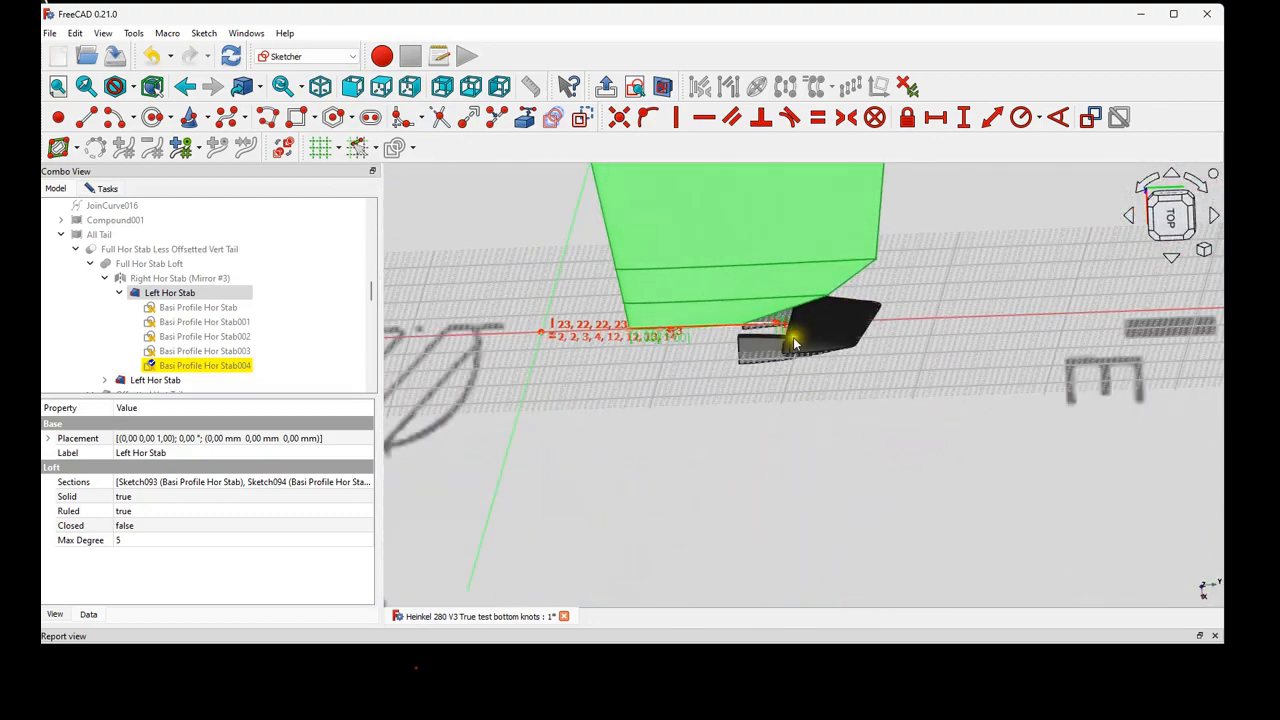
# In sketch Basi Profile Hor Stab004, shift the profile's trailing-end circle slightly aft towards the rudder, close the sketch and check the fit from the top.
pyautogui.scroll(5, 803, 323)
pyautogui.moveTo(812, 266); pyautogui.dragTo(821, 241, button='middle')
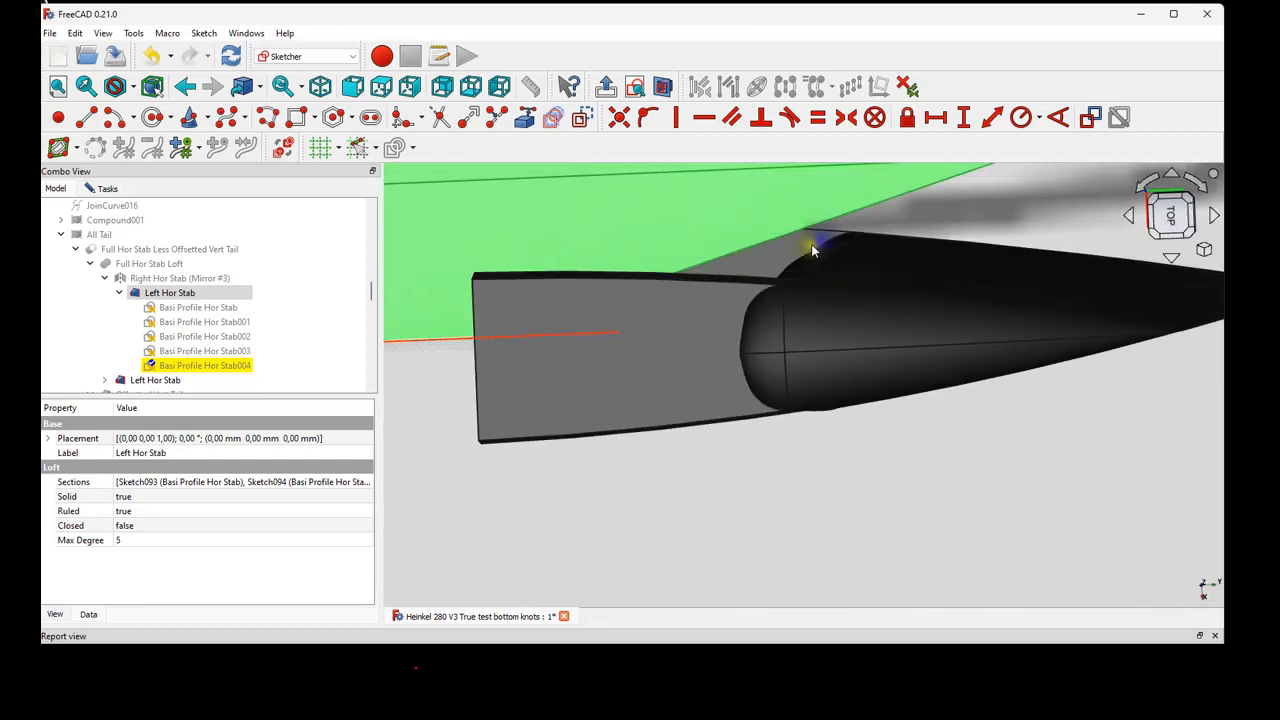
pyautogui.click(204, 366)
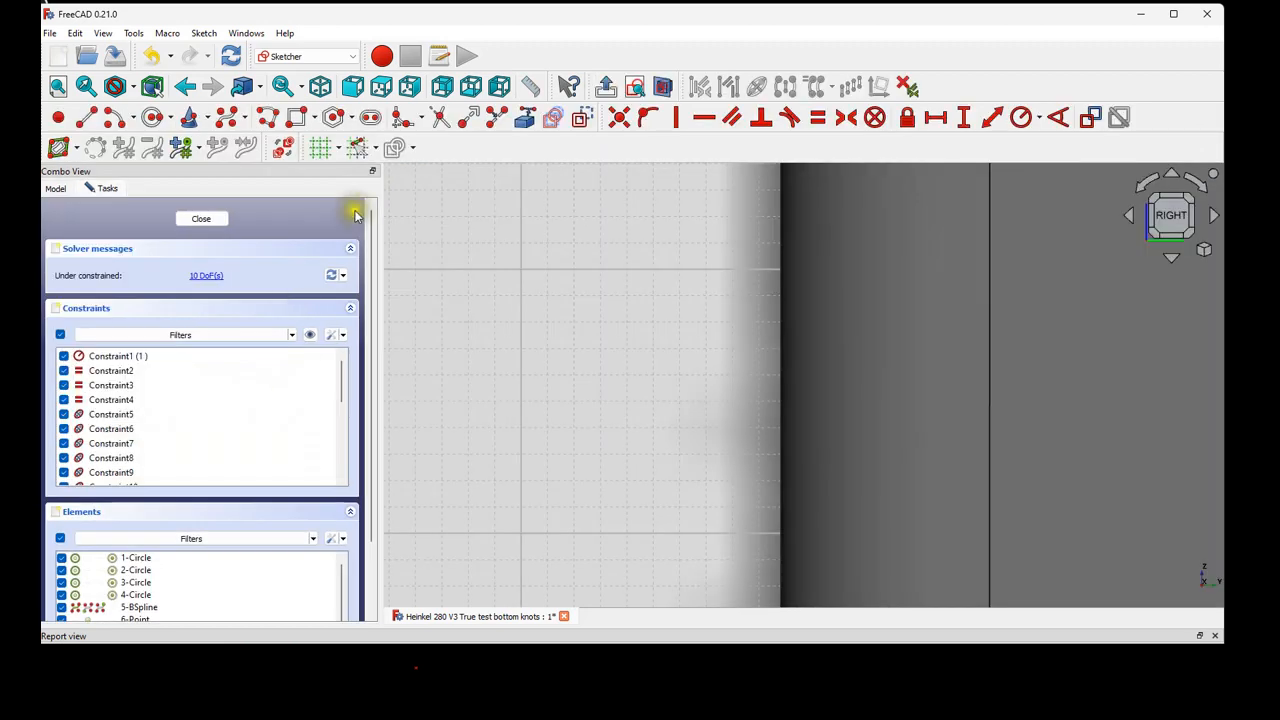
pyautogui.scroll(5, 609, 405)
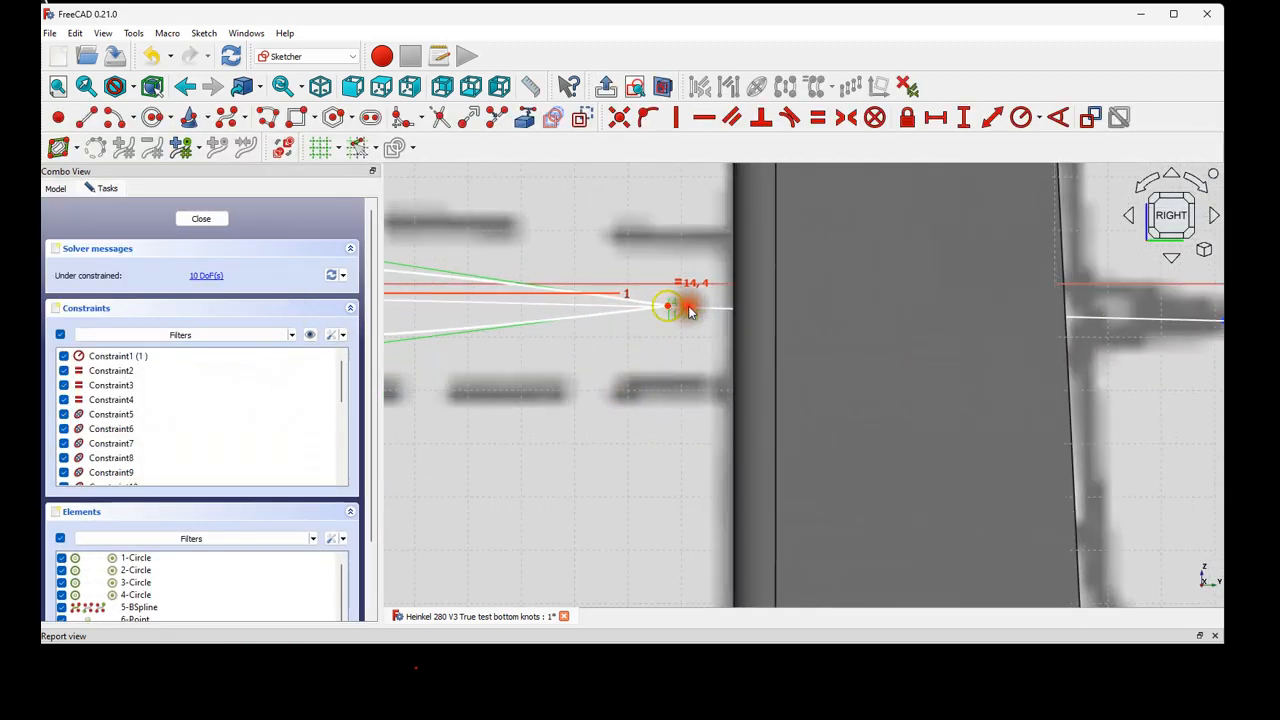
pyautogui.scroll(3, 680, 312)
pyautogui.moveTo(673, 308); pyautogui.dragTo(698, 303)
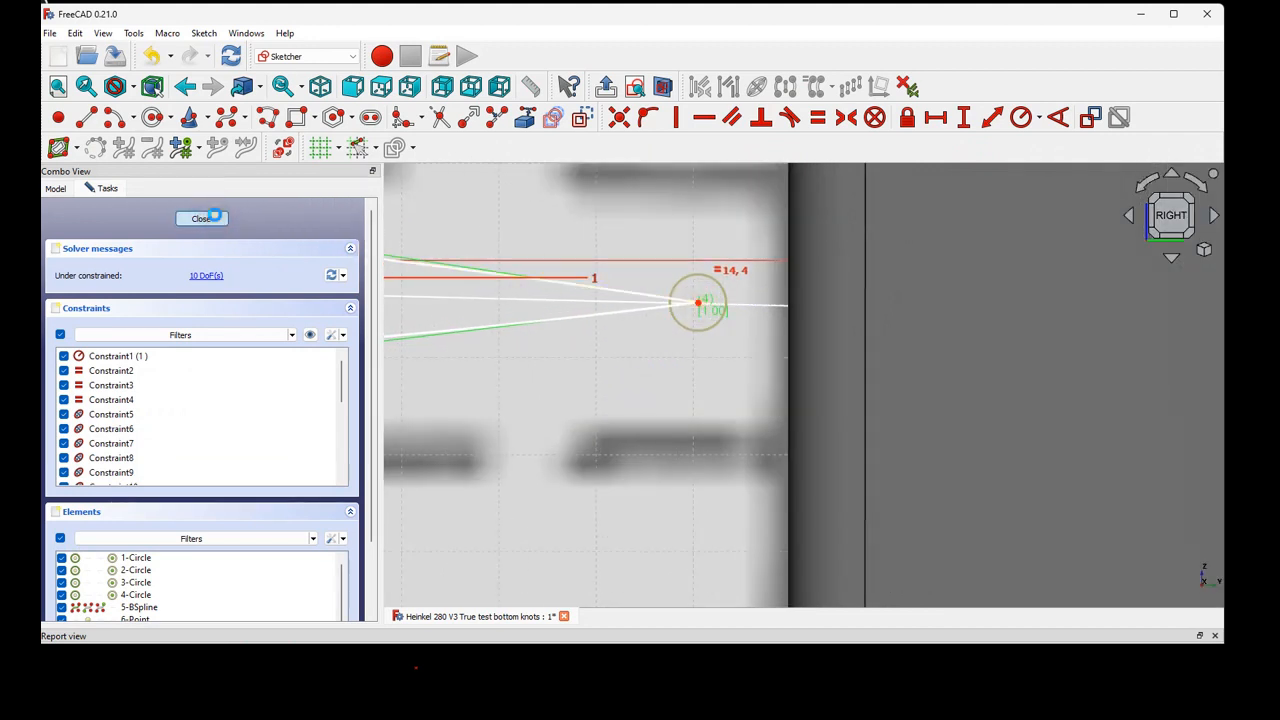
pyautogui.click(213, 217)
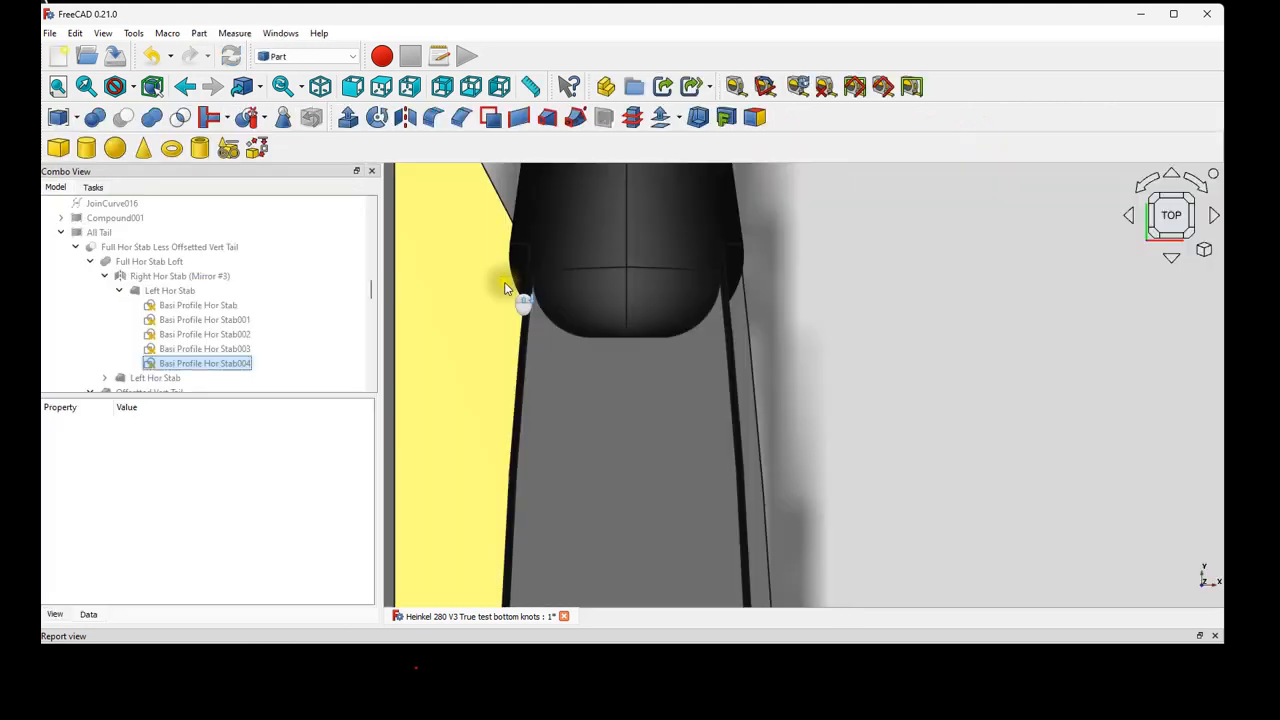
pyautogui.scroll(2, 513, 267)
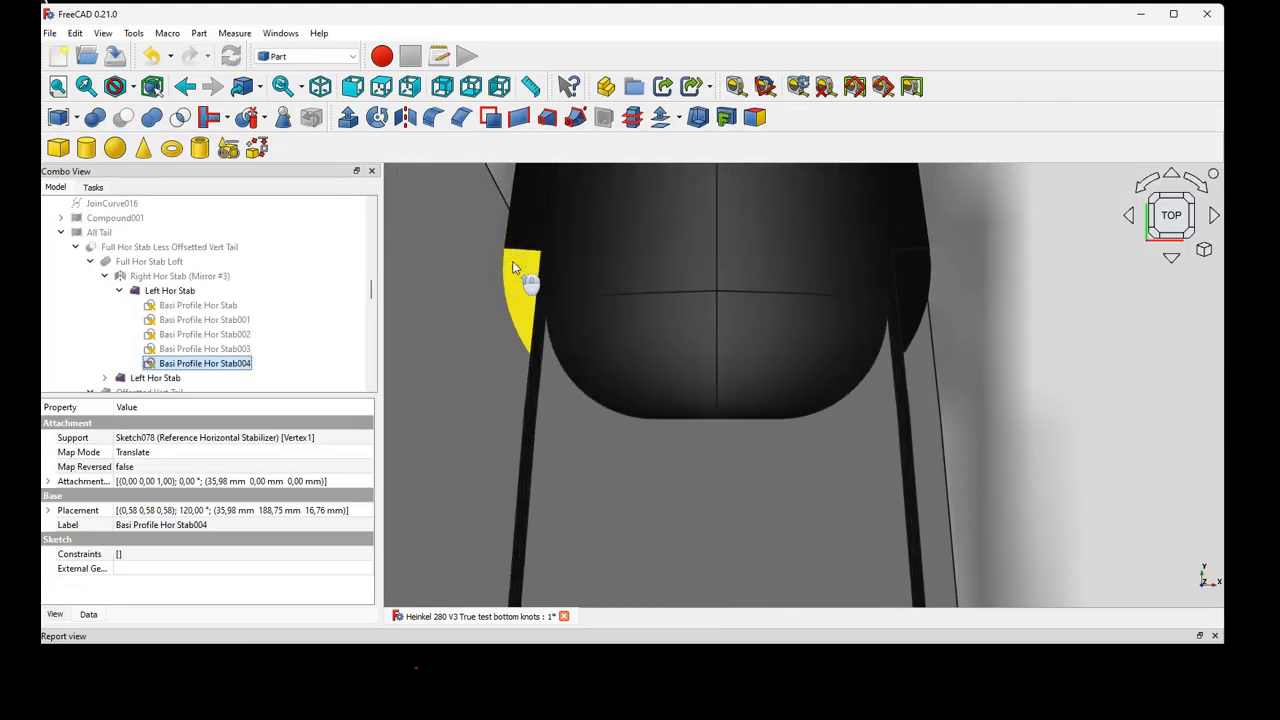
pyautogui.scroll(-4, 513, 267)
pyautogui.scroll(-8, 463, 316)
pyautogui.scroll(8, 462, 318)
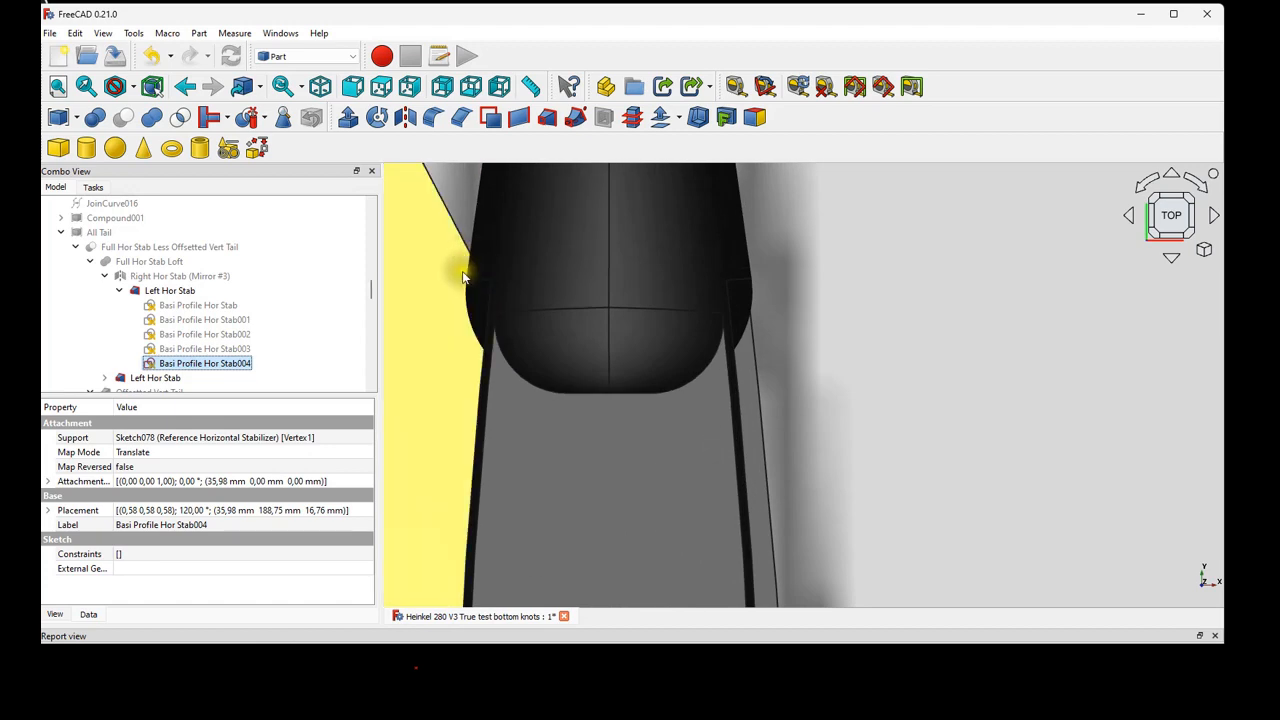
# Reopen Basi Profile Hor Stab004, move the trailing-end circle forward away from the rudder, and inspect the stabilizer's edge at the fin from the top.
pyautogui.doubleClick(193, 365)
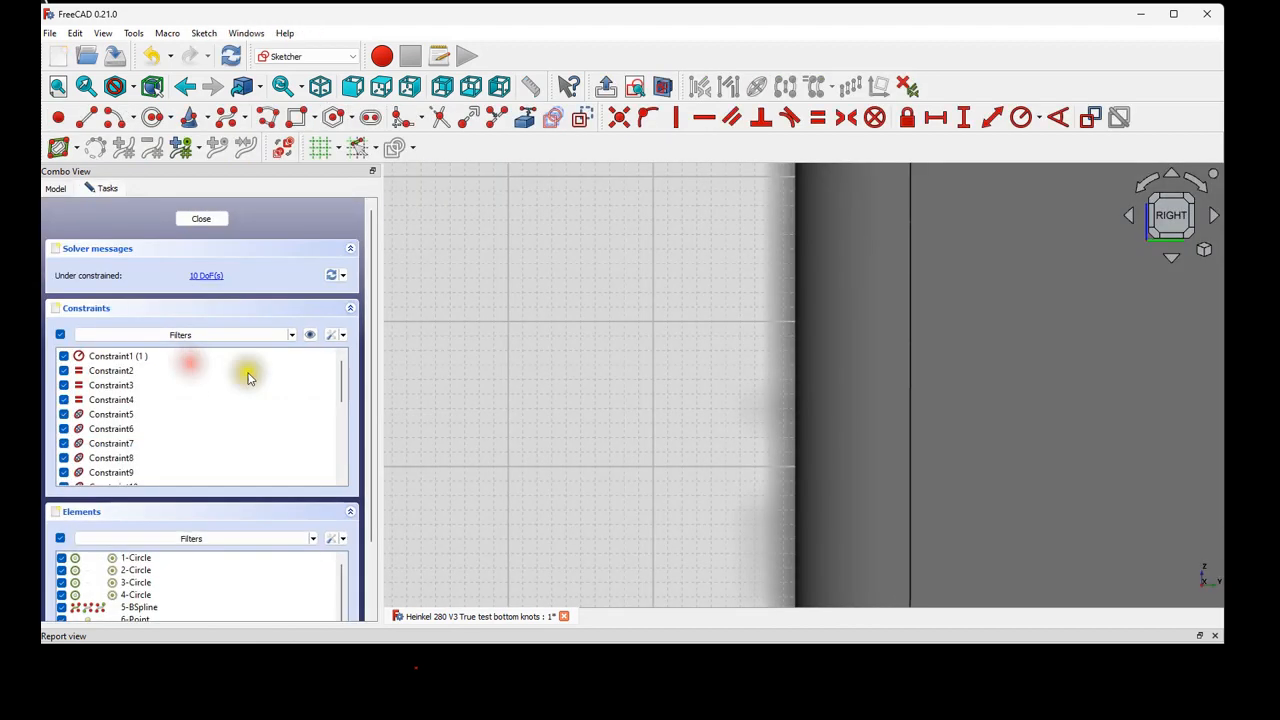
pyautogui.scroll(-4, 508, 342)
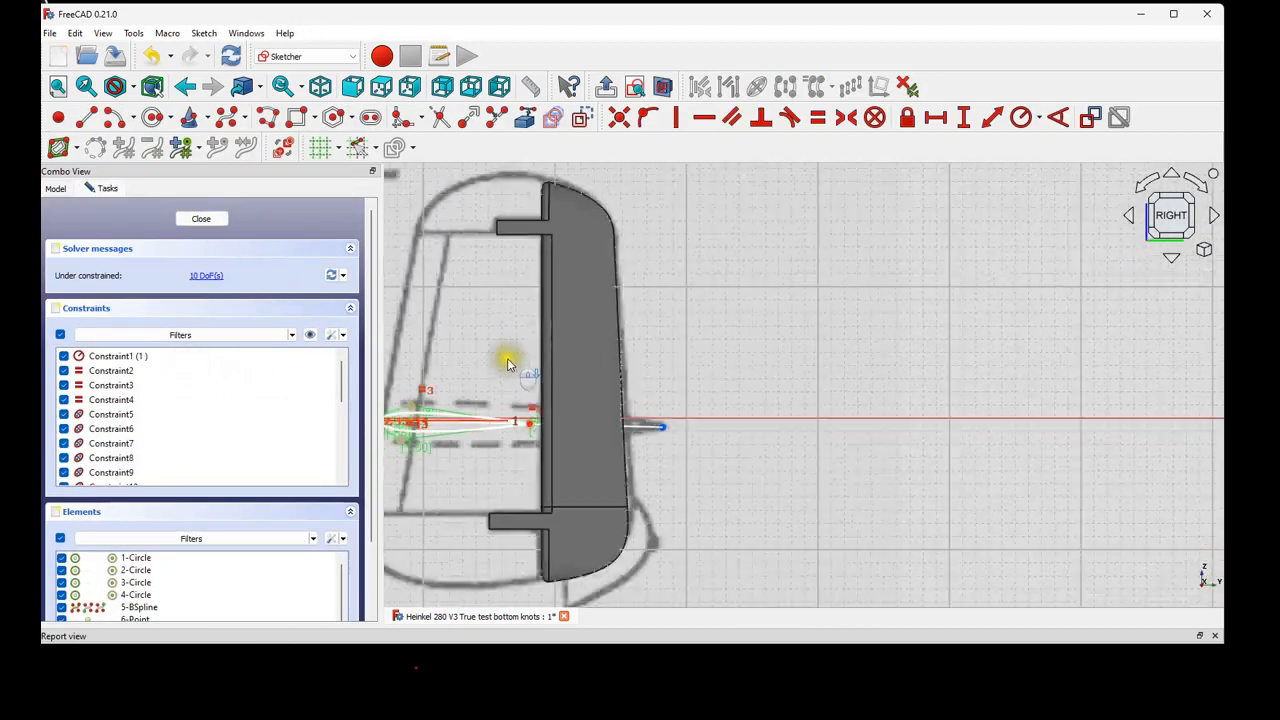
pyautogui.scroll(6, 506, 357)
pyautogui.moveTo(555, 415); pyautogui.dragTo(518, 413)
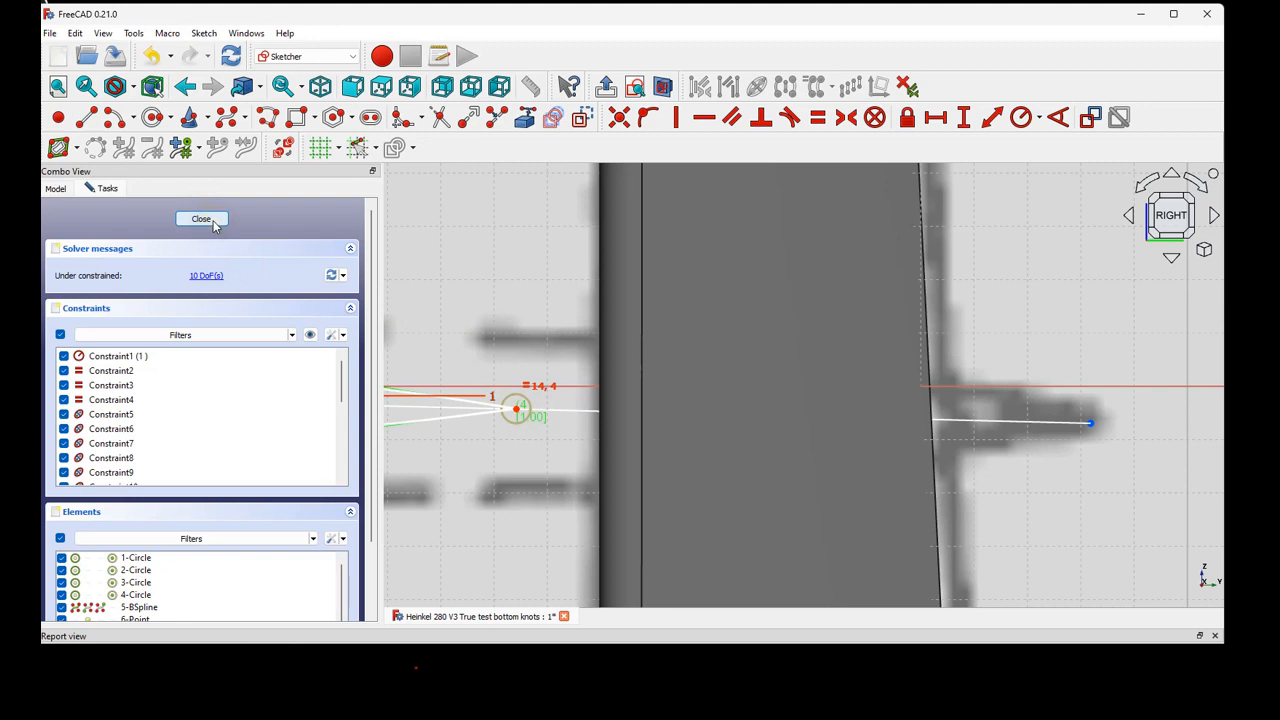
pyautogui.click(216, 221)
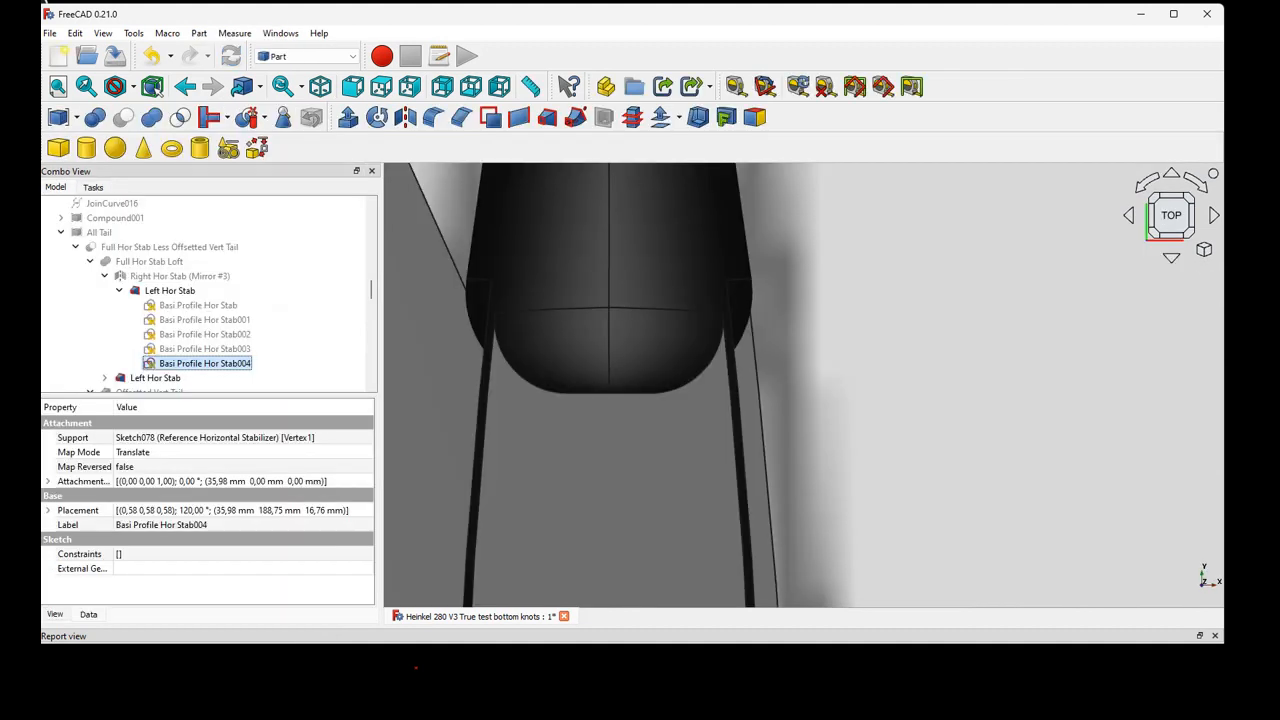
pyautogui.scroll(-3, 480, 365)
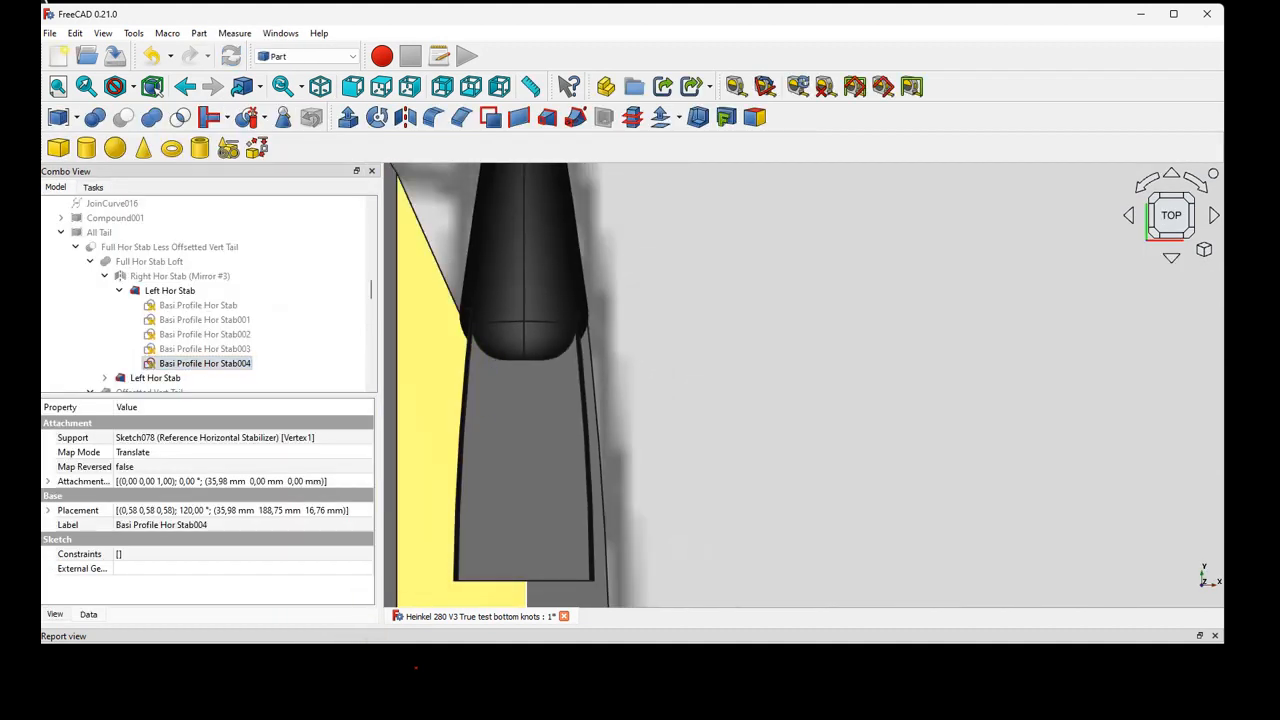
pyautogui.scroll(5, 464, 340)
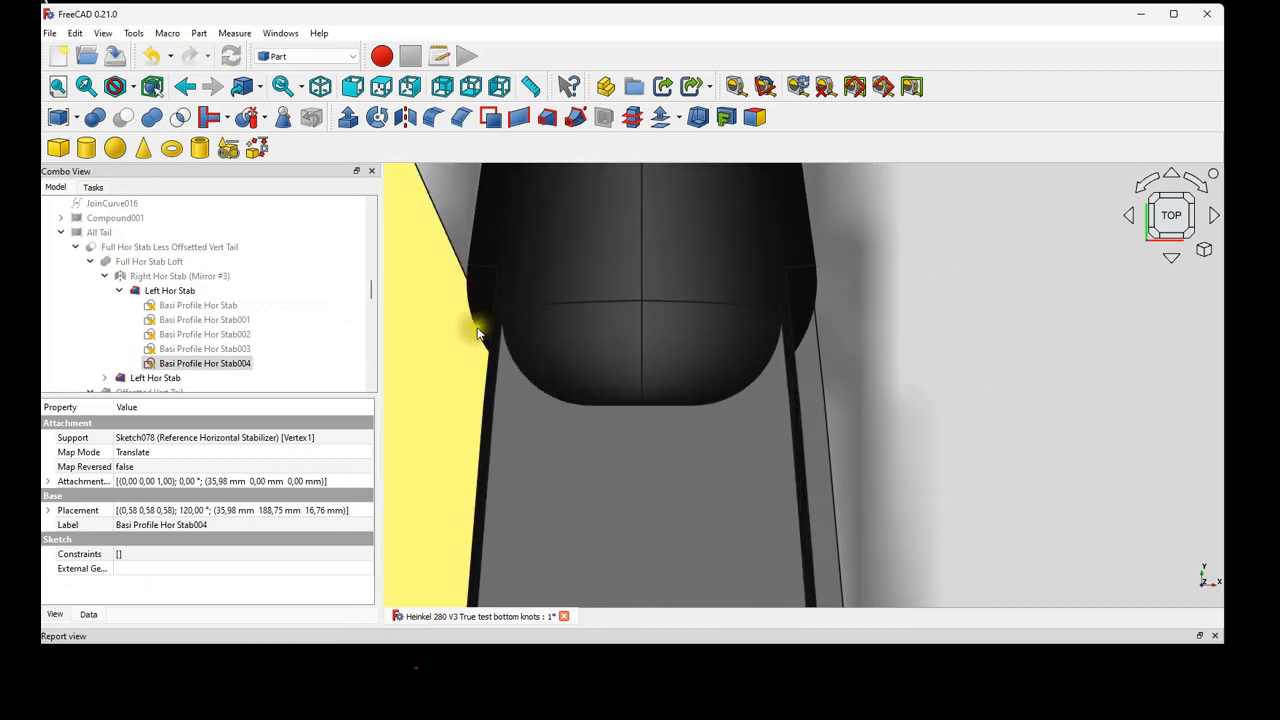
# Move the trailing-end circle of Basi Profile Hor Stab004 slightly further forward, close the sketch and examine the loft's trailing corner beside the rudder.
pyautogui.doubleClick(250, 365)
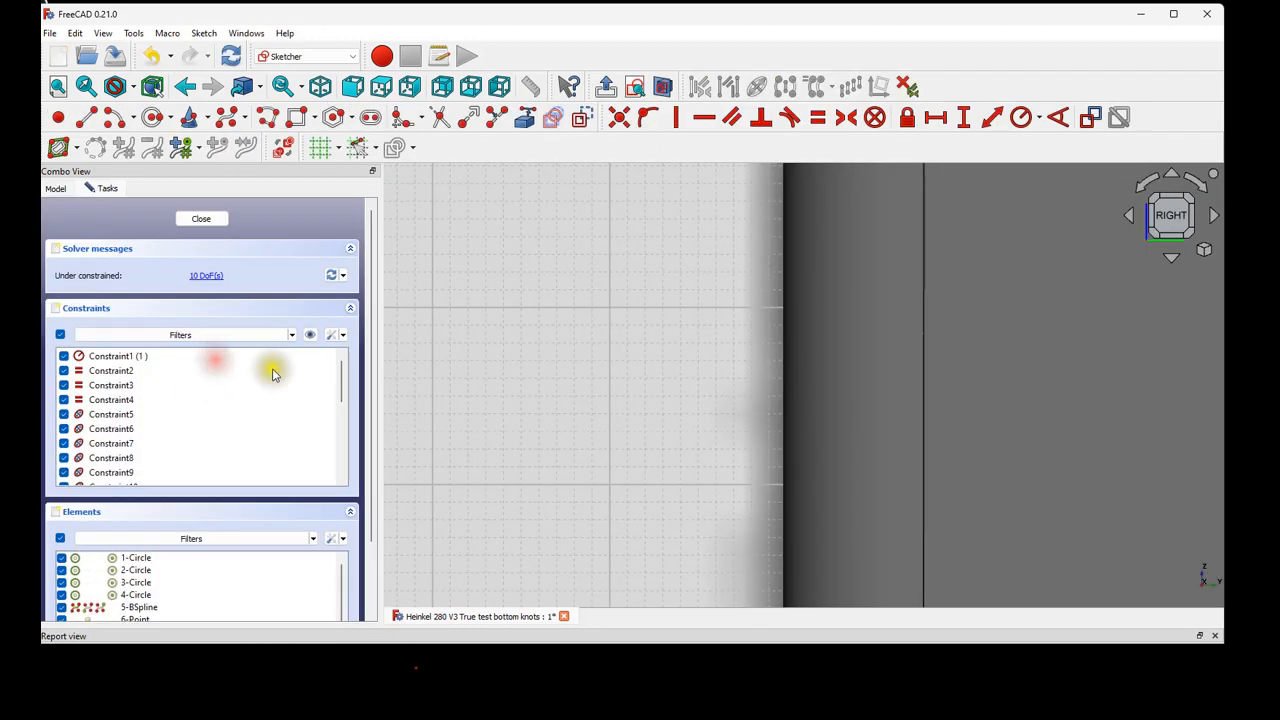
pyautogui.scroll(-5, 475, 468)
pyautogui.scroll(6, 466, 482)
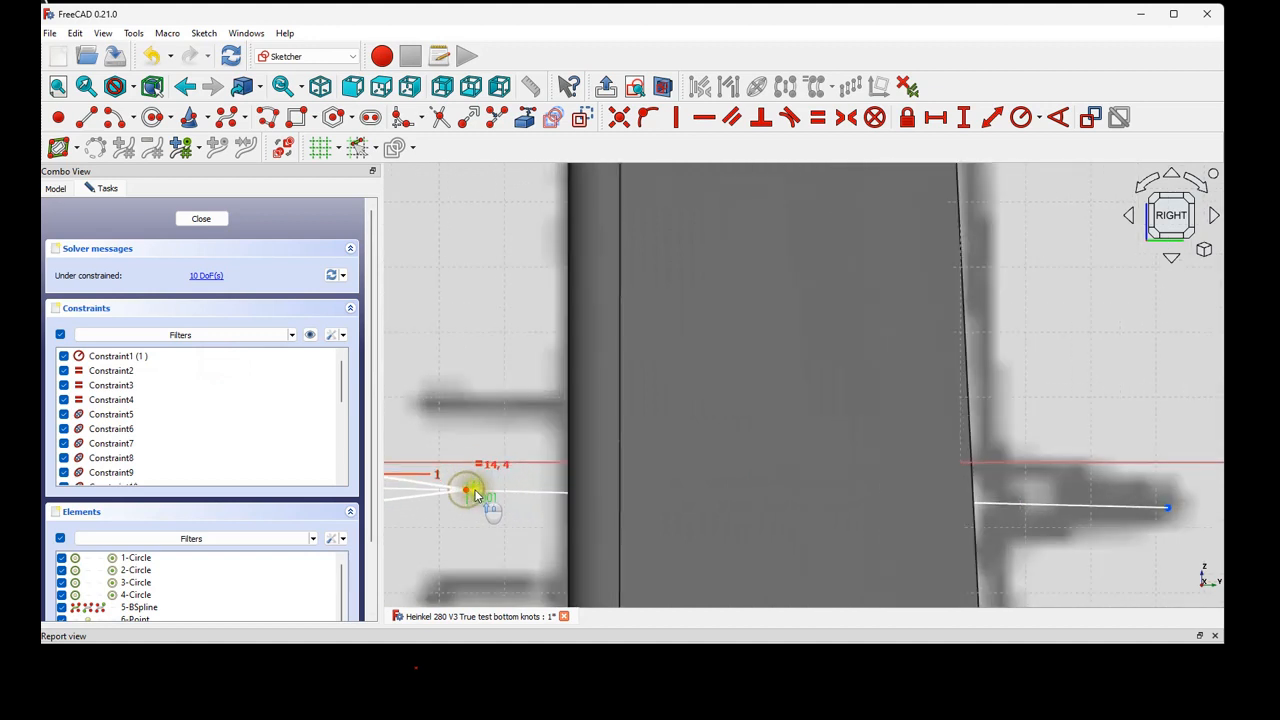
pyautogui.moveTo(469, 494); pyautogui.dragTo(445, 492)
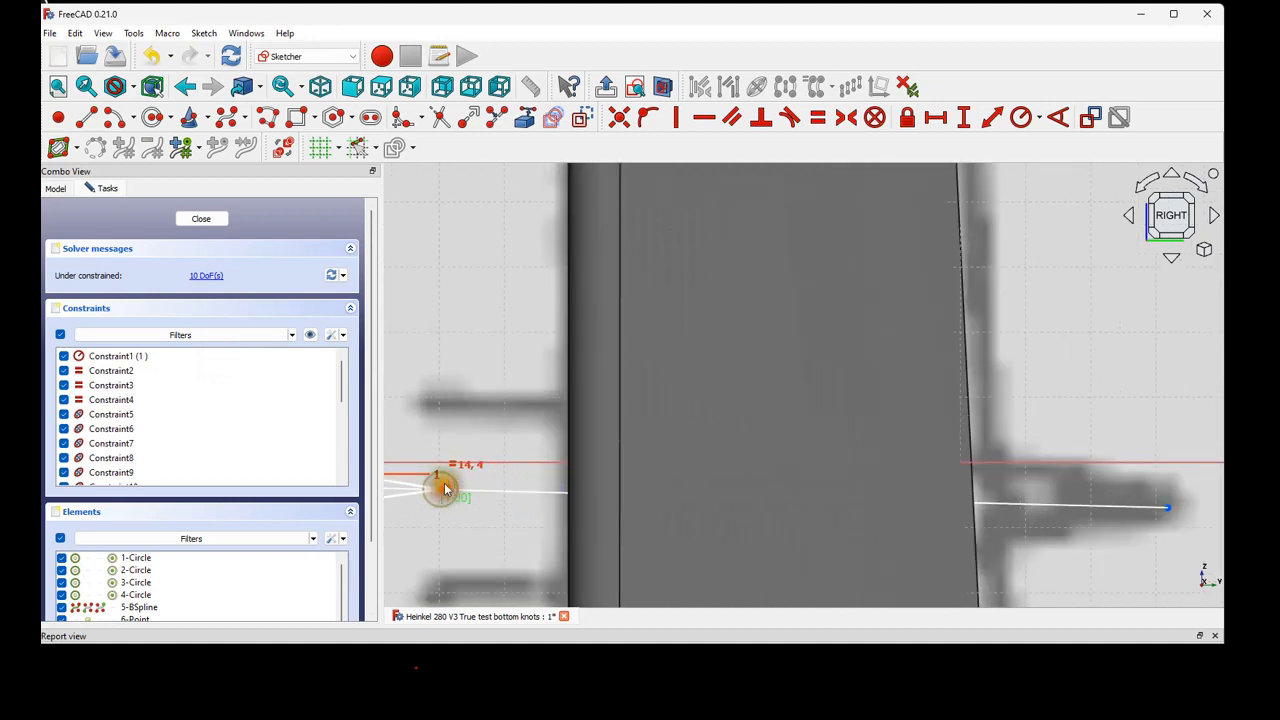
pyautogui.click(203, 218)
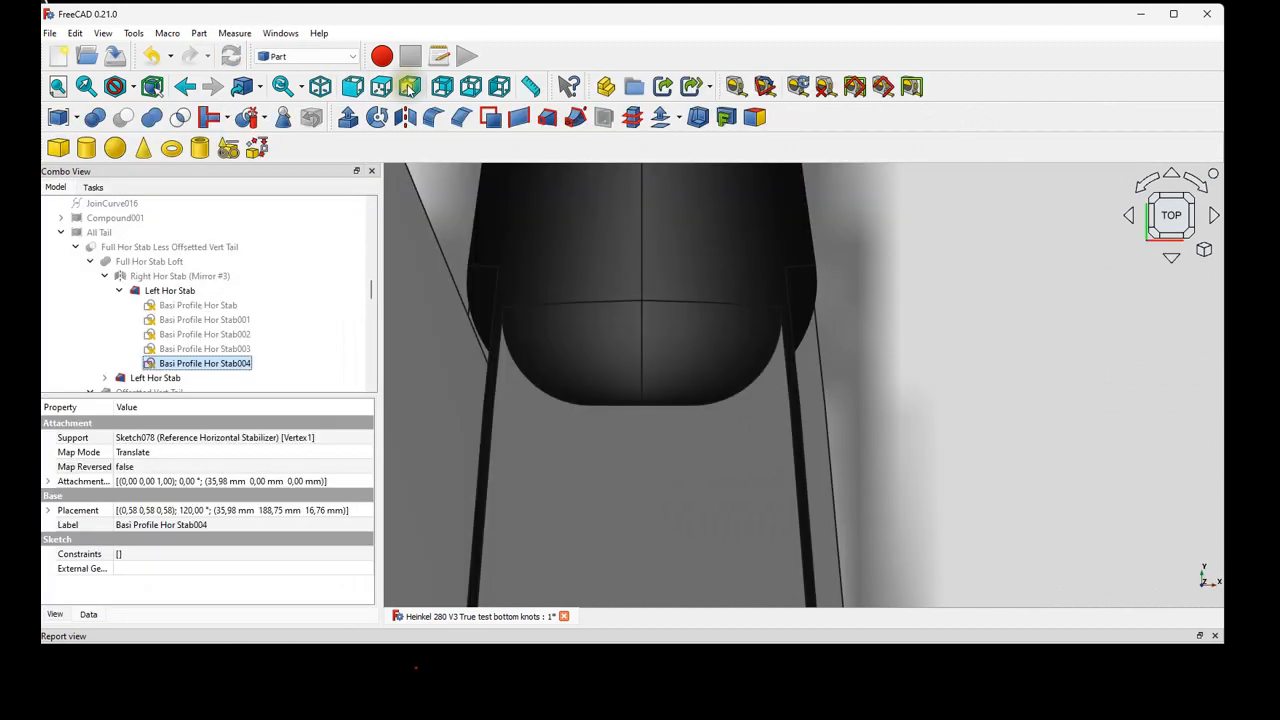
pyautogui.scroll(3, 490, 345)
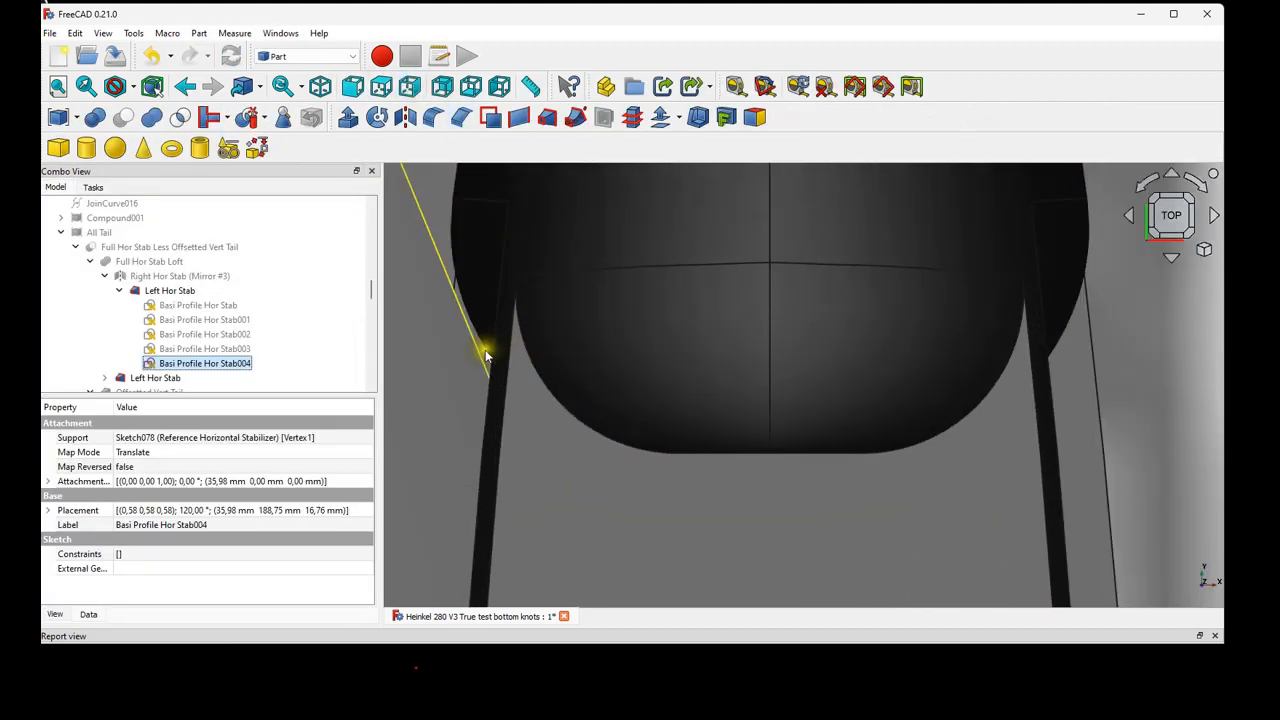
pyautogui.scroll(-4, 484, 354)
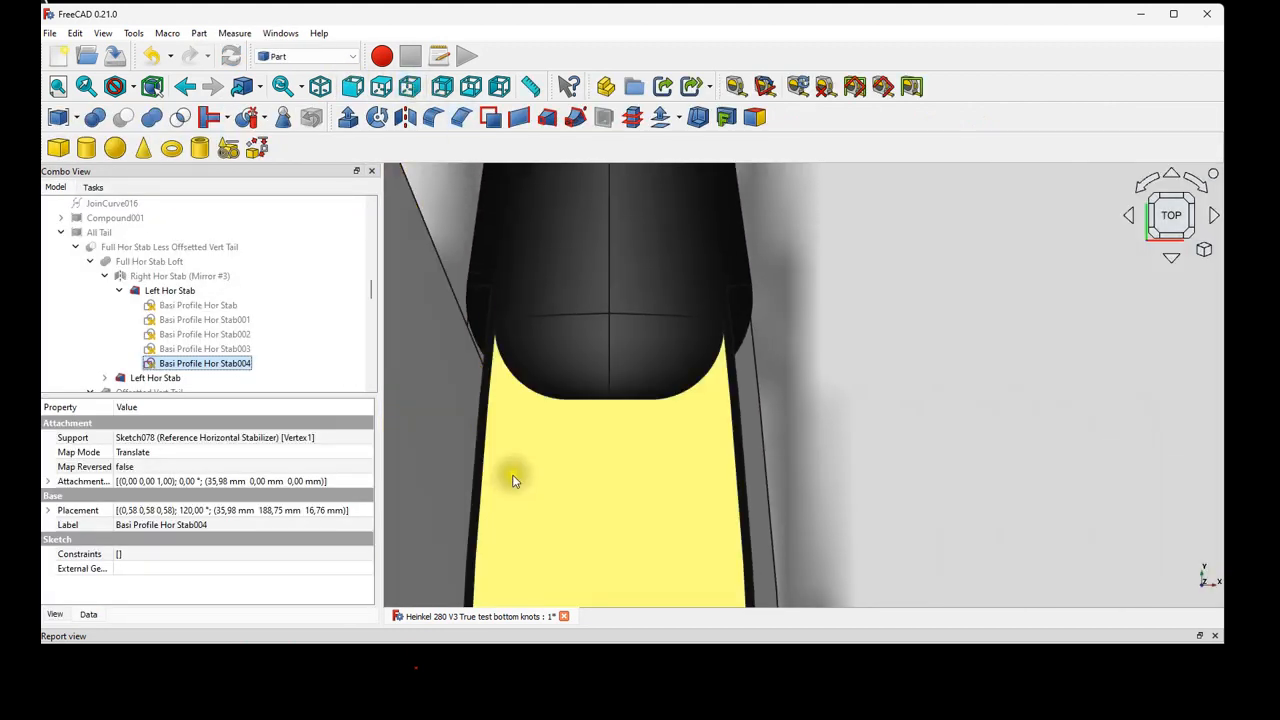